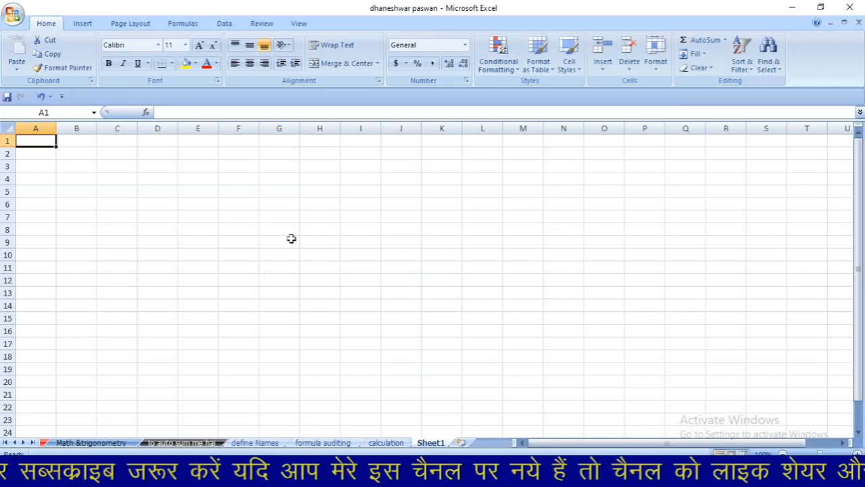
Step: Show the formula commands and switch to the "insert function" worksheet
left_click(184, 24)
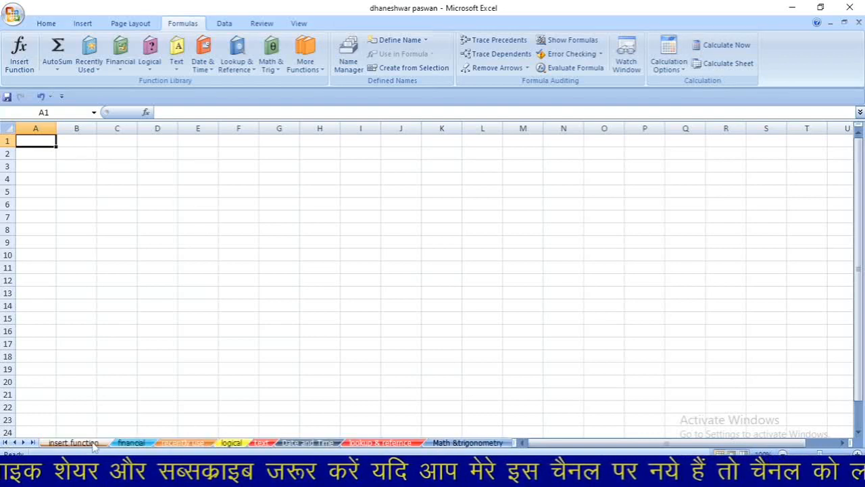
left_click(92, 444)
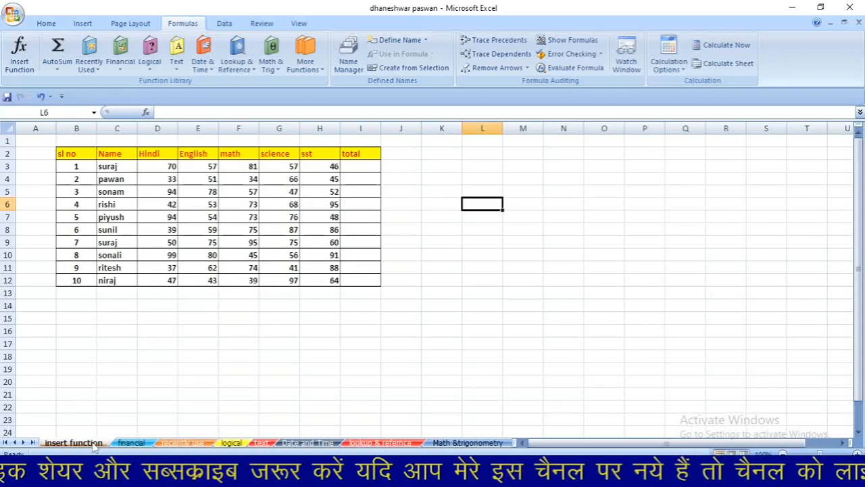
Step: Examine the Insert Function dialog's search field and function list, then close it without inserting anything
left_click(20, 61)
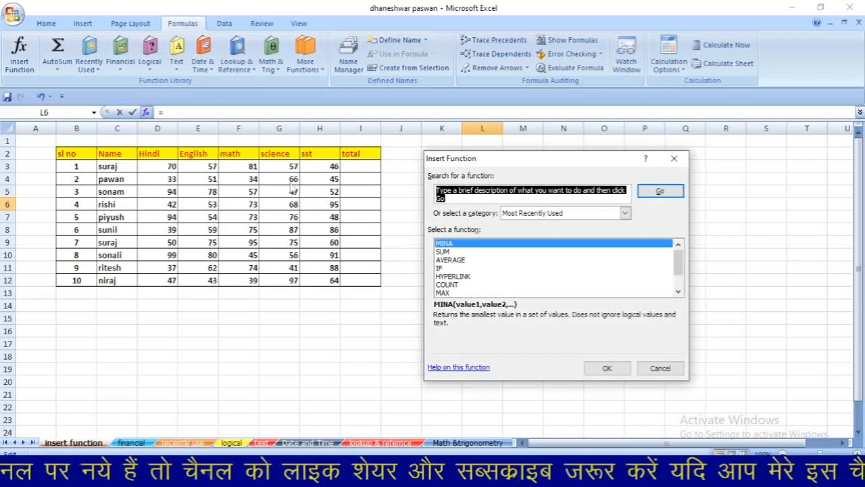
mouse_move(680, 263)
left_mouse_down()
mouse_move(679, 290)
mouse_move(679, 255)
left_mouse_up()
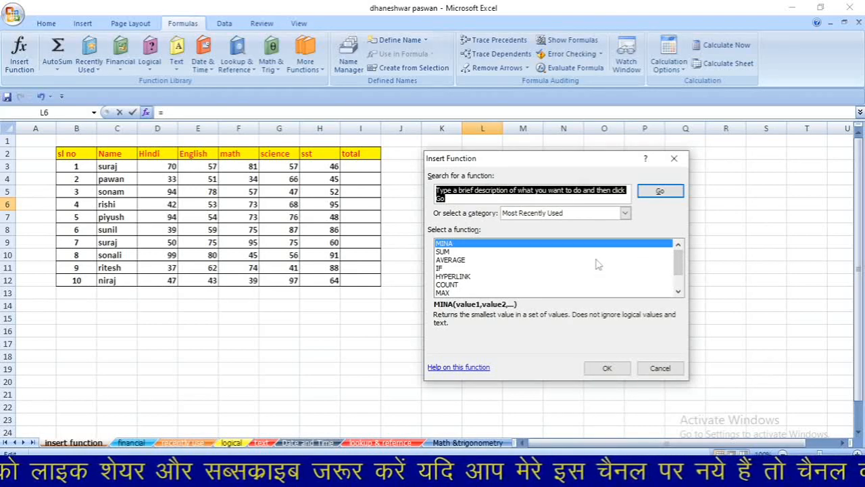
key("Down")
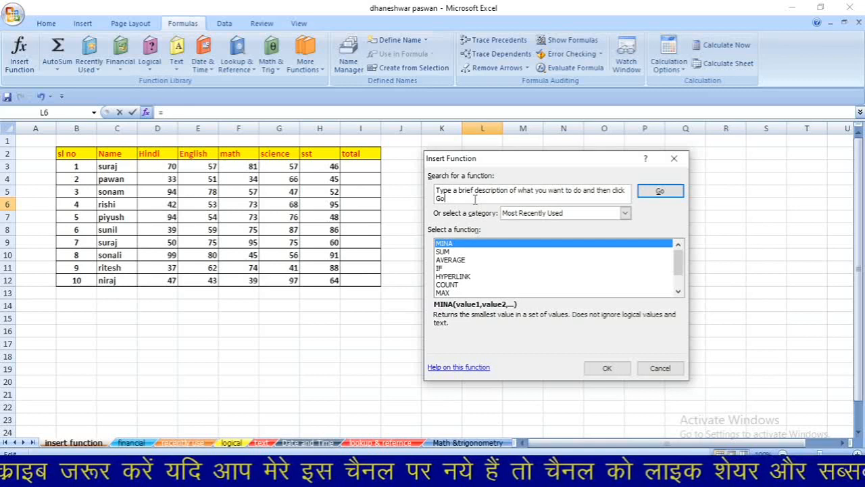
left_click_drag(447, 198, 436, 191)
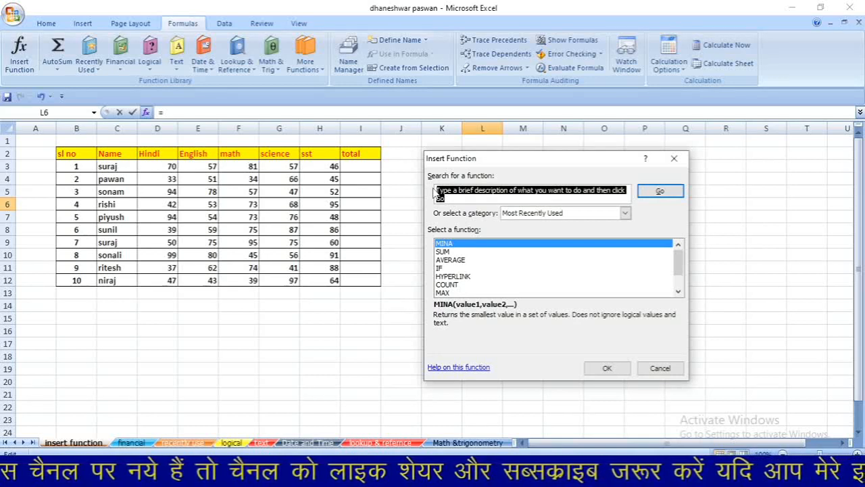
left_click(659, 368)
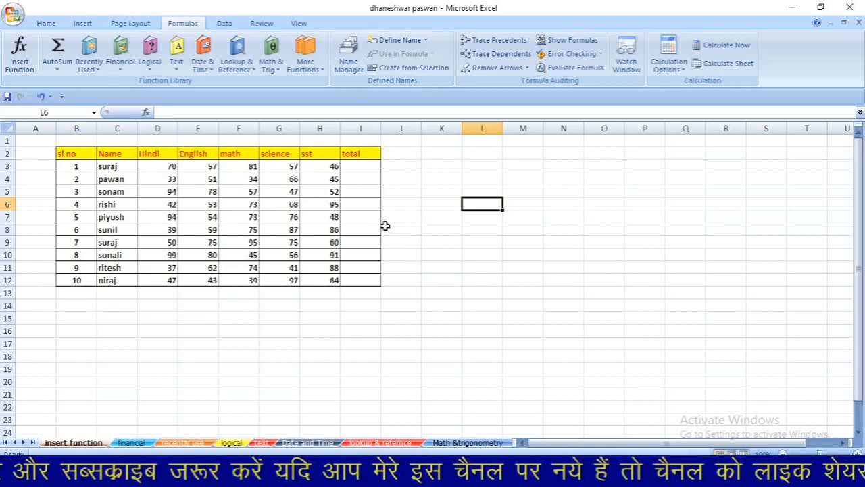
Step: Insert the SUM function in total cell I3 over the marks in D3:H3
left_click(353, 172)
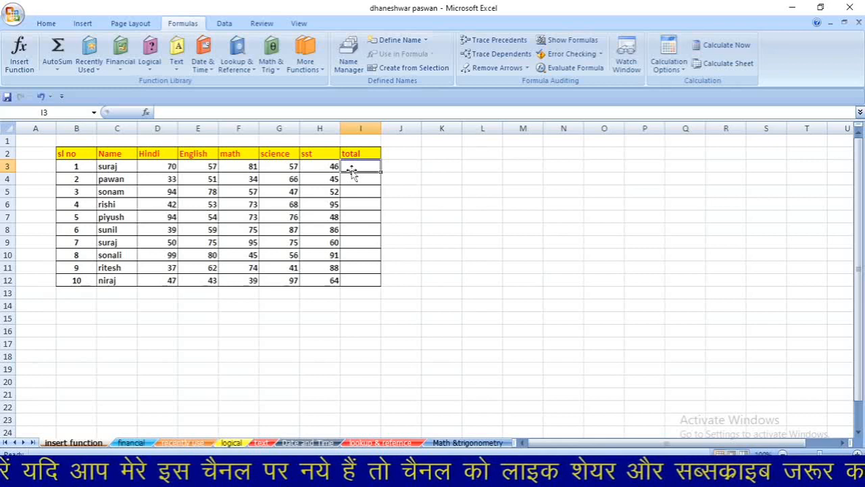
left_click(20, 62)
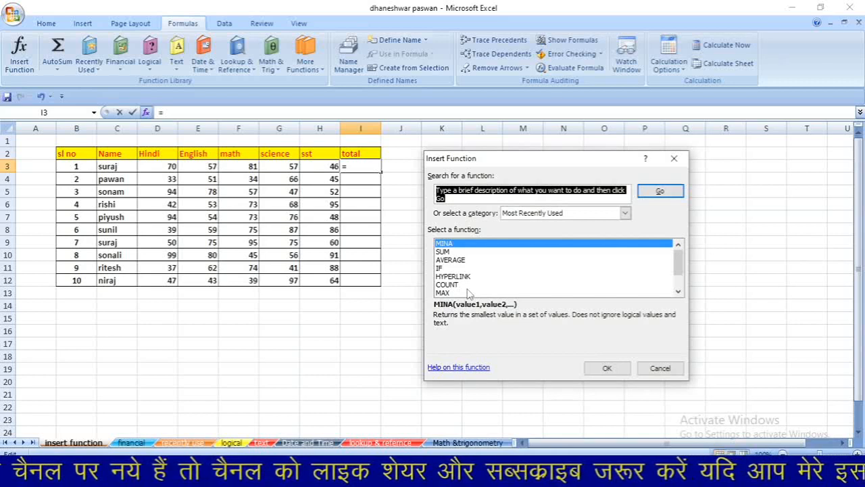
left_click(458, 252)
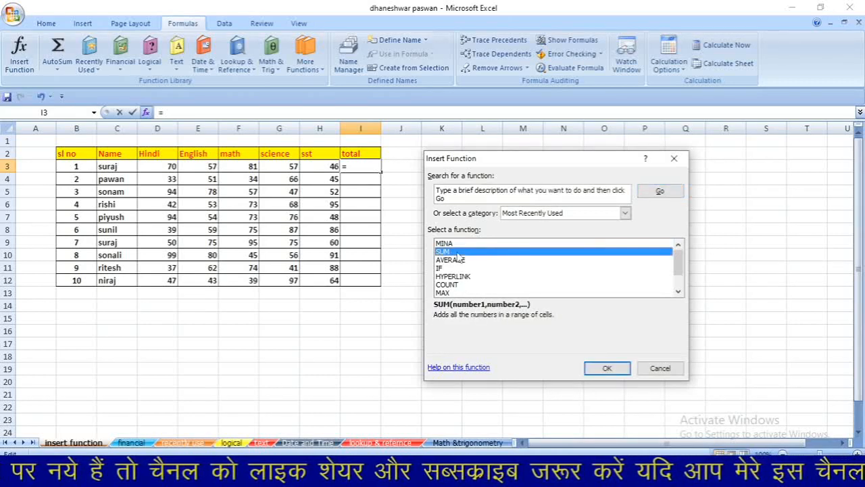
left_click(611, 367)
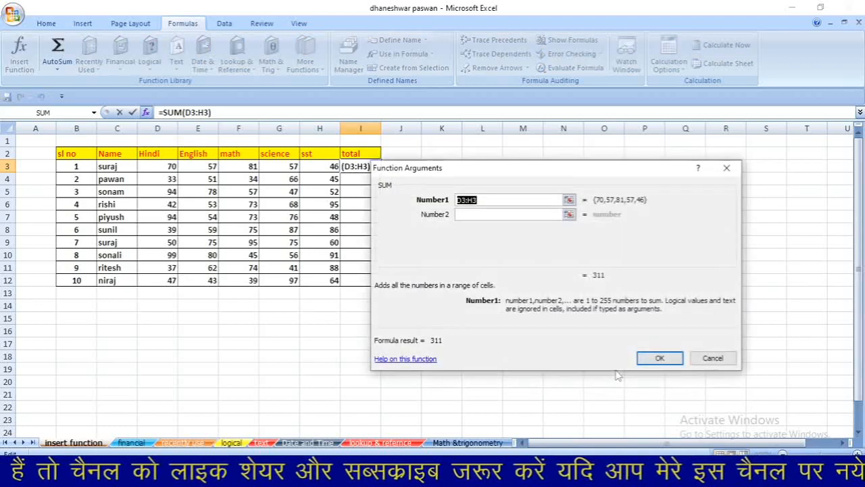
left_click(650, 361)
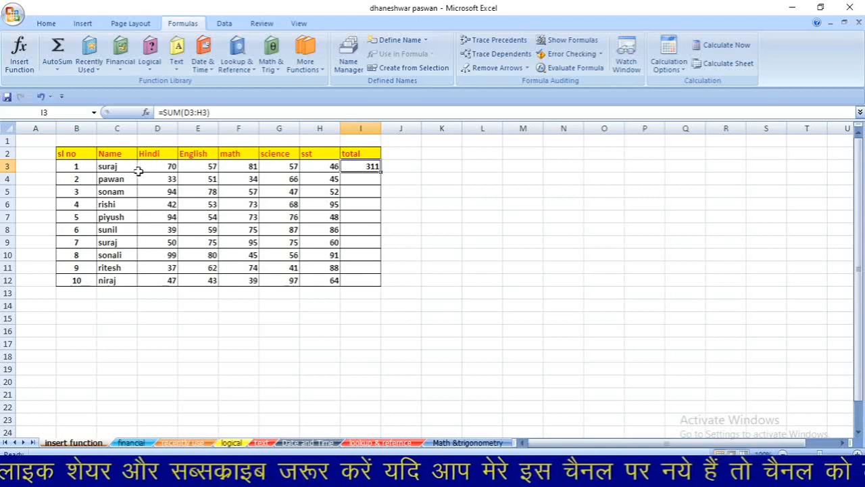
Step: Insert the AVERAGE function in cell I4 over the marks in D4:H4
left_click(370, 178)
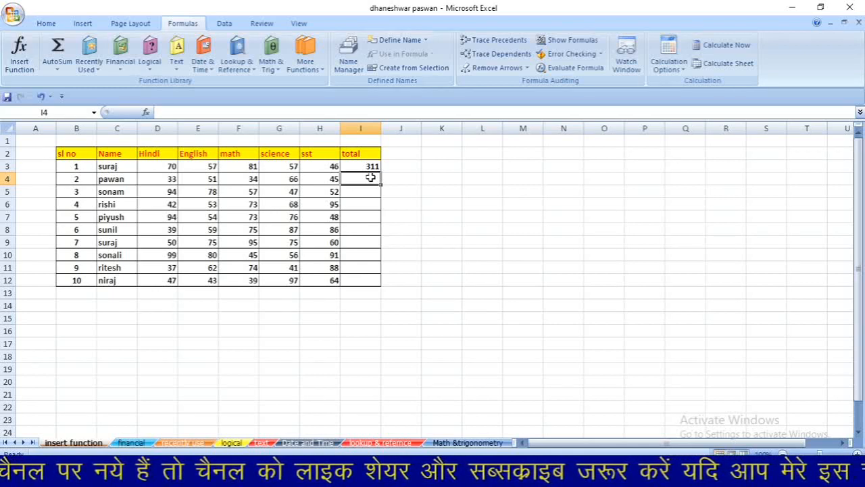
left_click(19, 68)
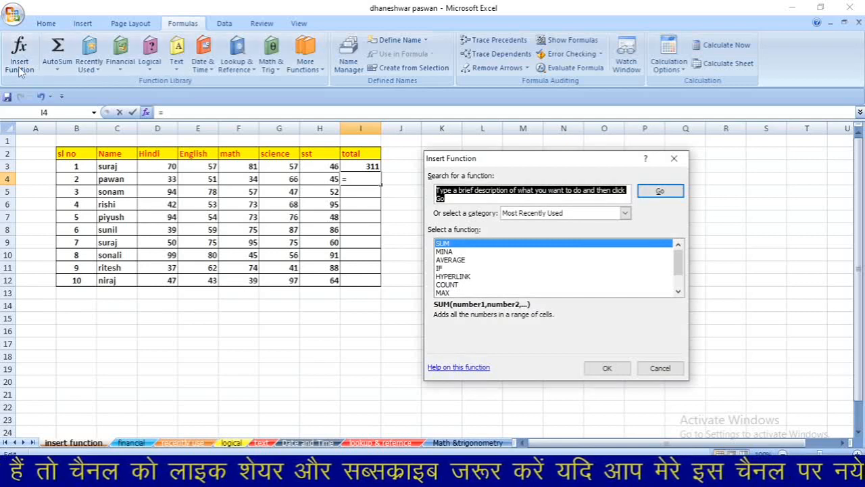
left_click(454, 260)
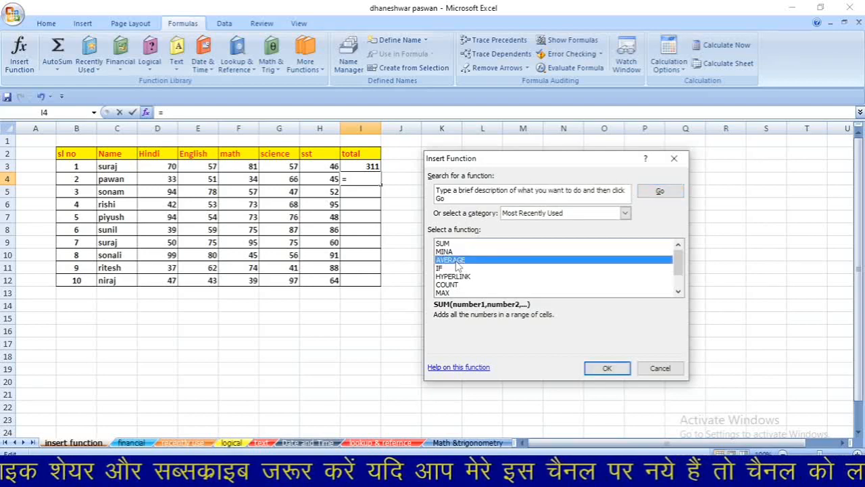
left_click(606, 369)
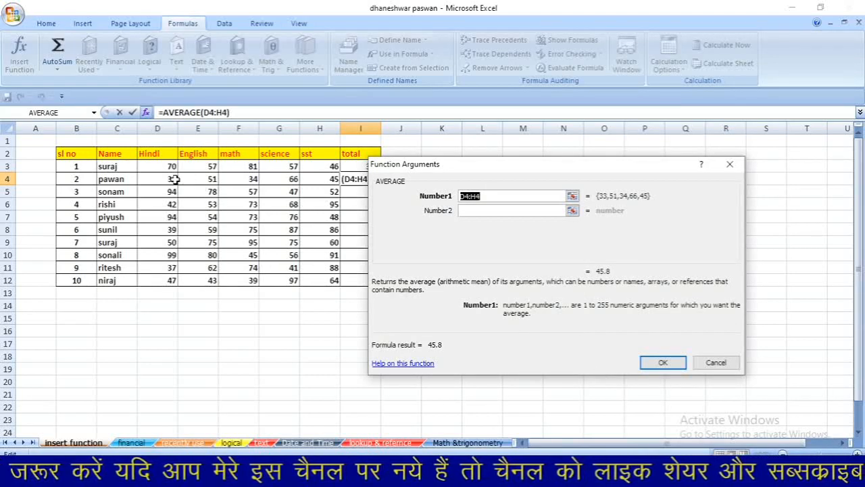
left_click_drag(174, 179, 312, 183)
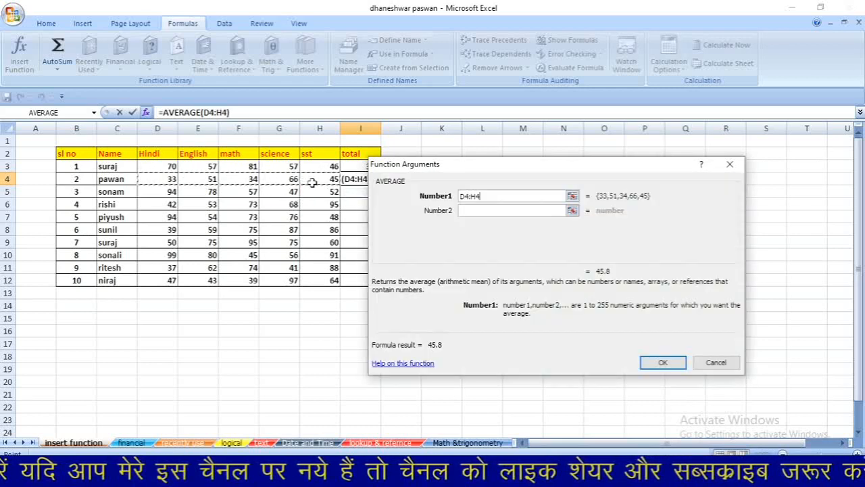
left_click(661, 363)
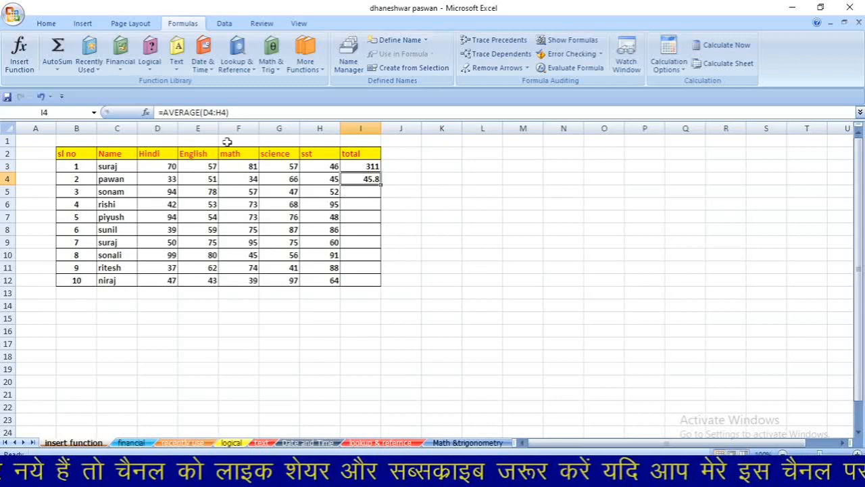
left_click(19, 63)
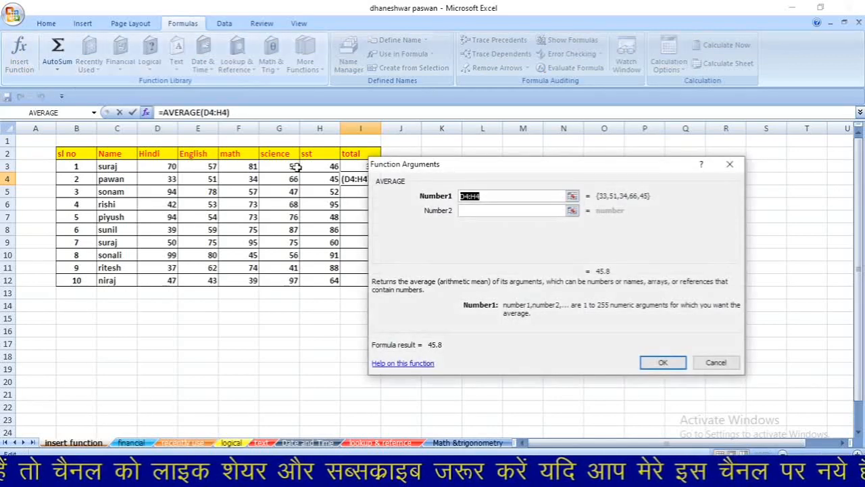
left_click(730, 166)
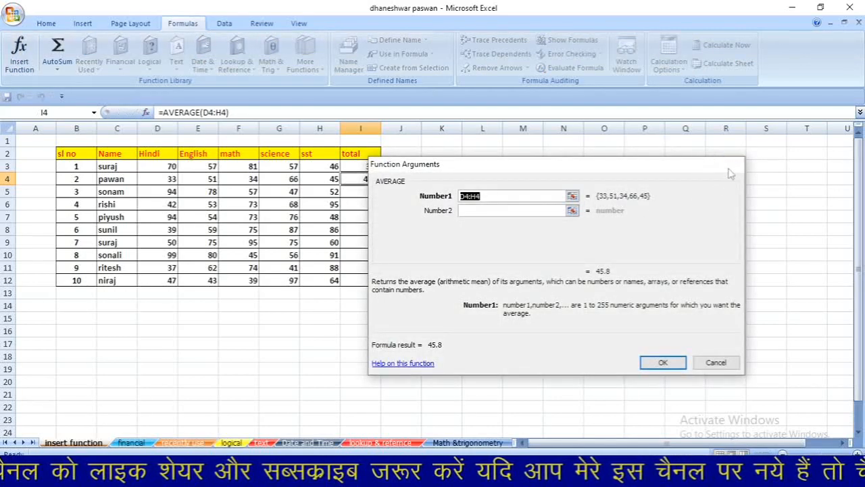
Step: Search for the MAX function and insert it in cell I6 over the marks in D6:H6
left_click(365, 204)
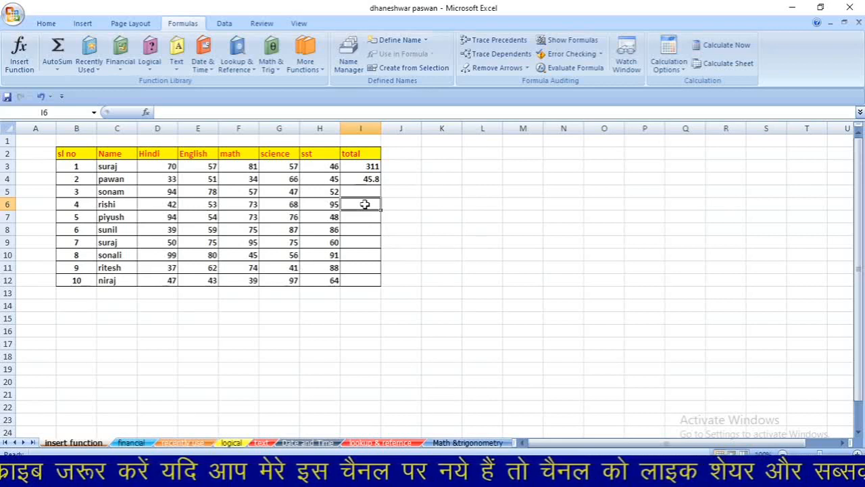
left_click(30, 63)
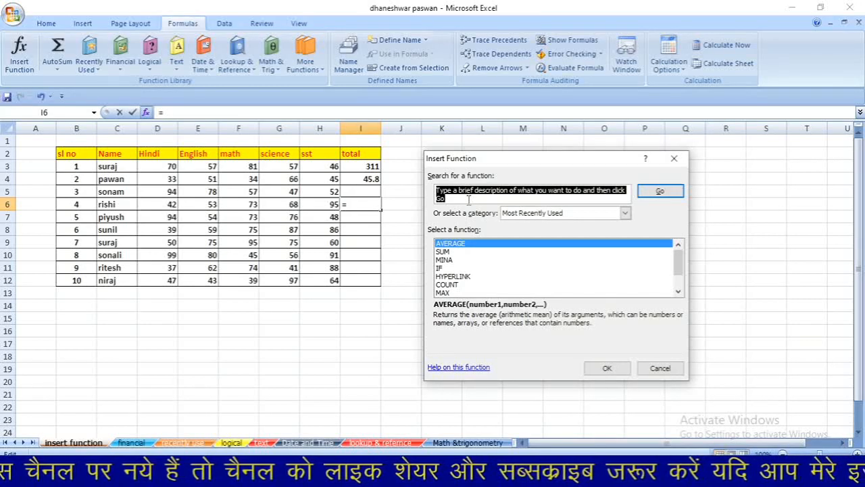
type("MAX")
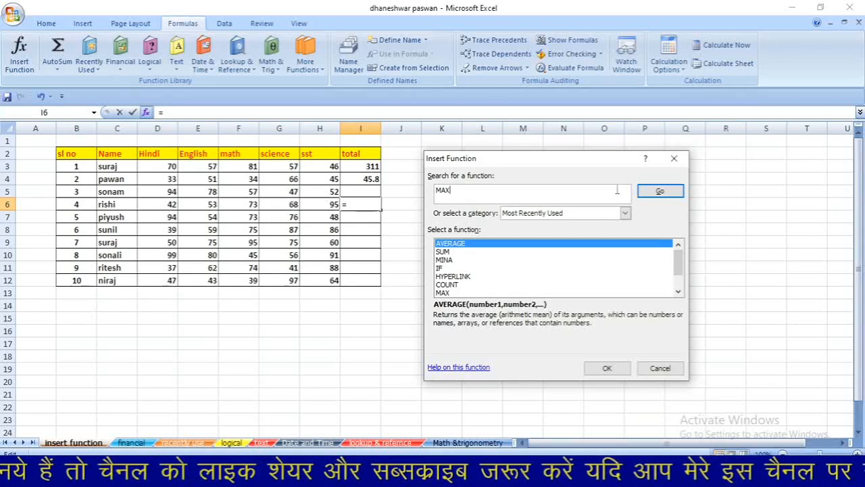
left_click(647, 192)
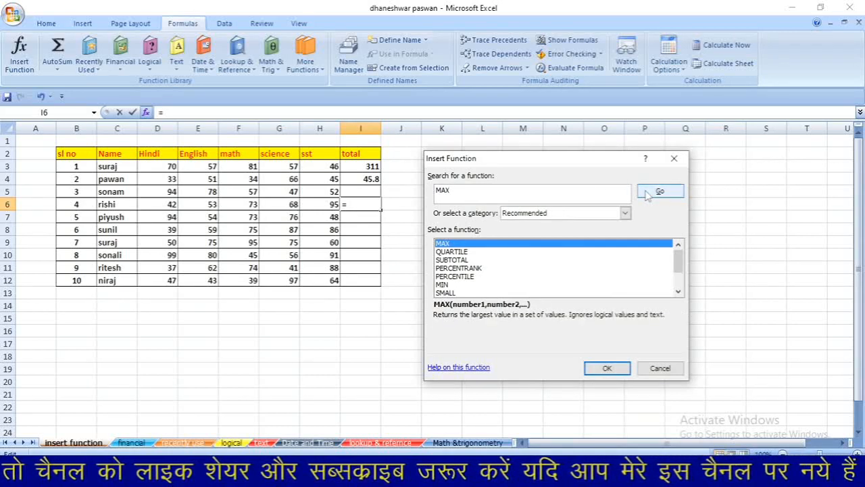
left_click(606, 368)
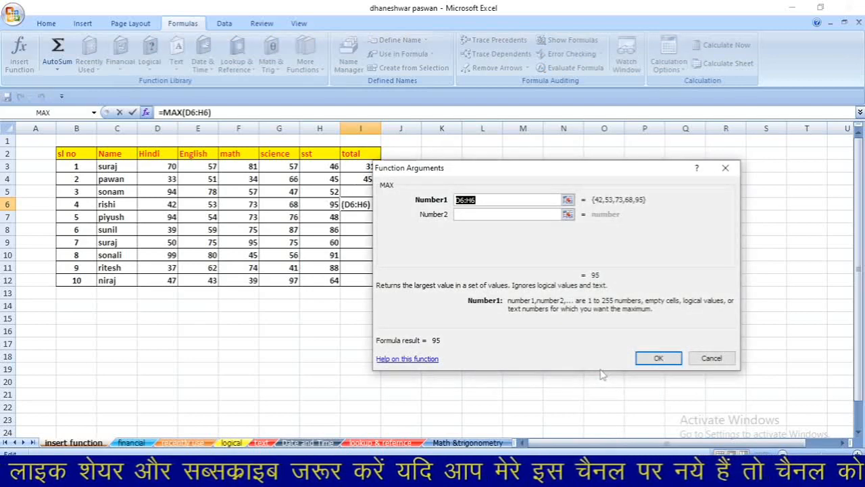
left_click(654, 363)
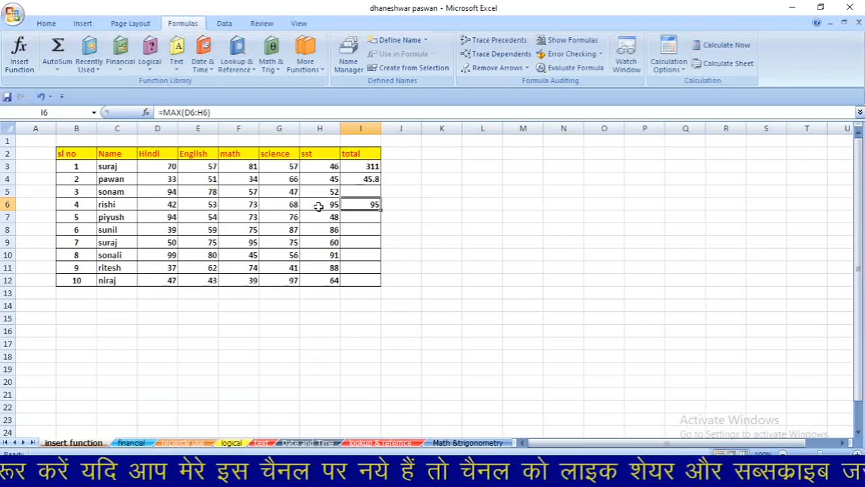
left_click(28, 72)
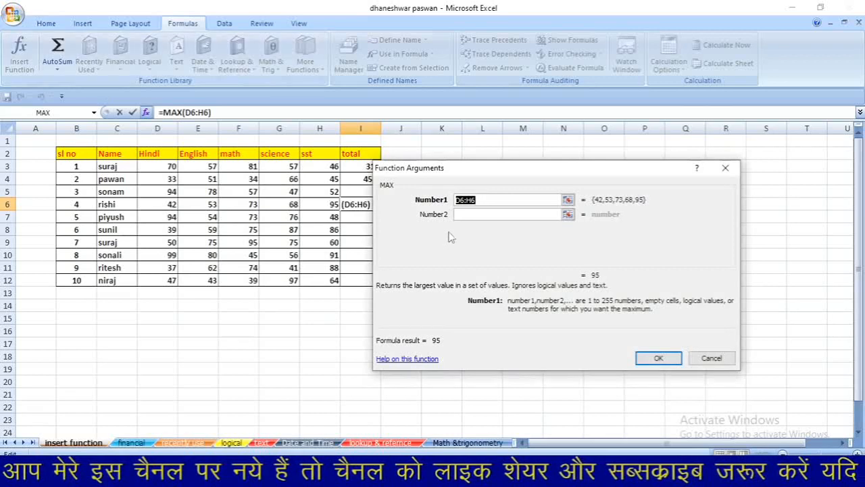
left_click(351, 228)
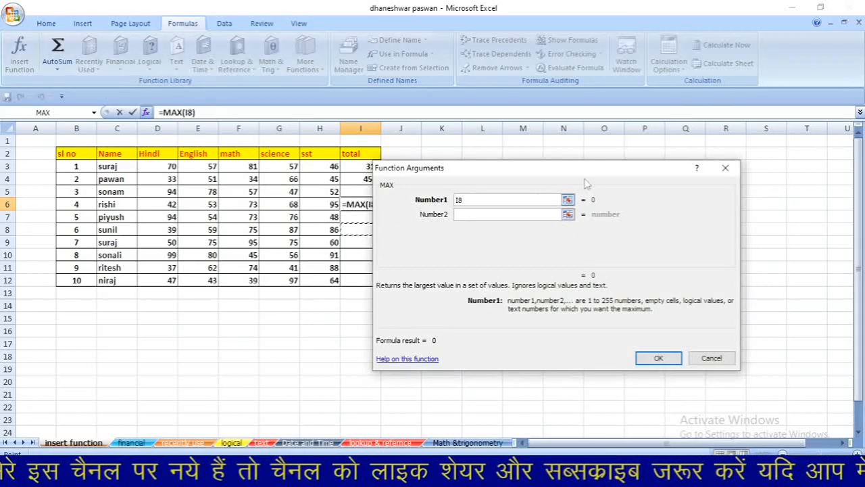
left_click(715, 168)
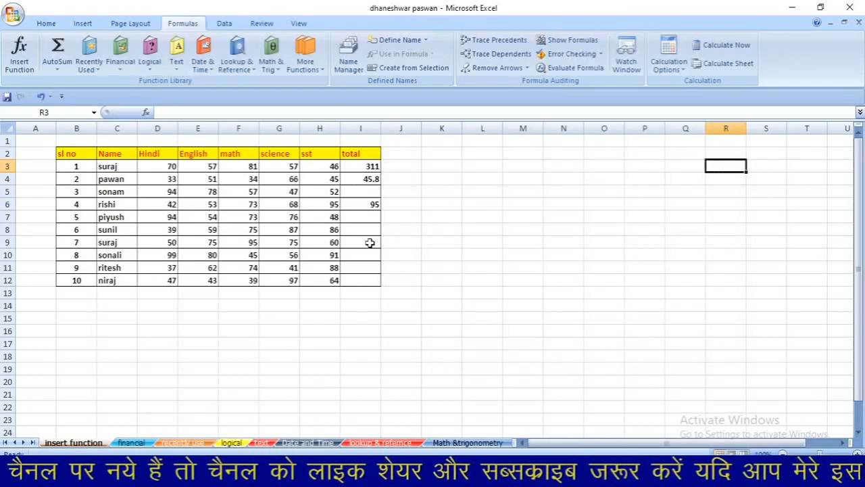
Step: View the Insert Function dialog for cell I9 and the list of AutoSum functions
left_click(369, 242)
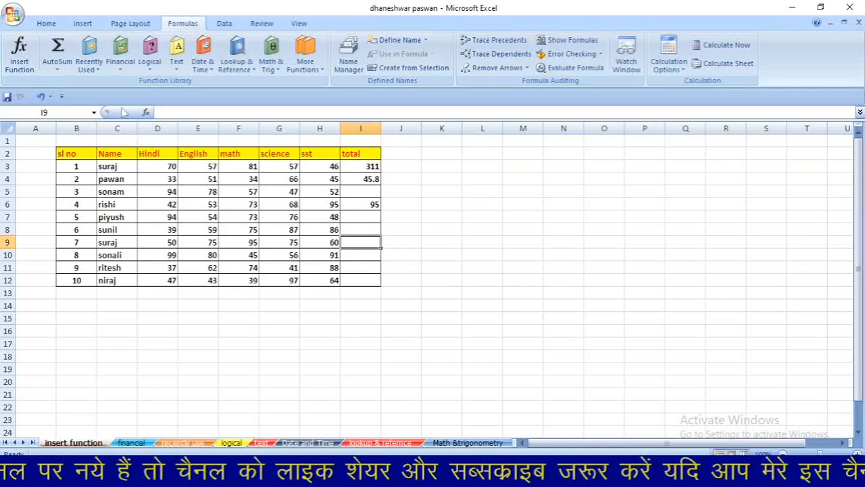
left_click(25, 72)
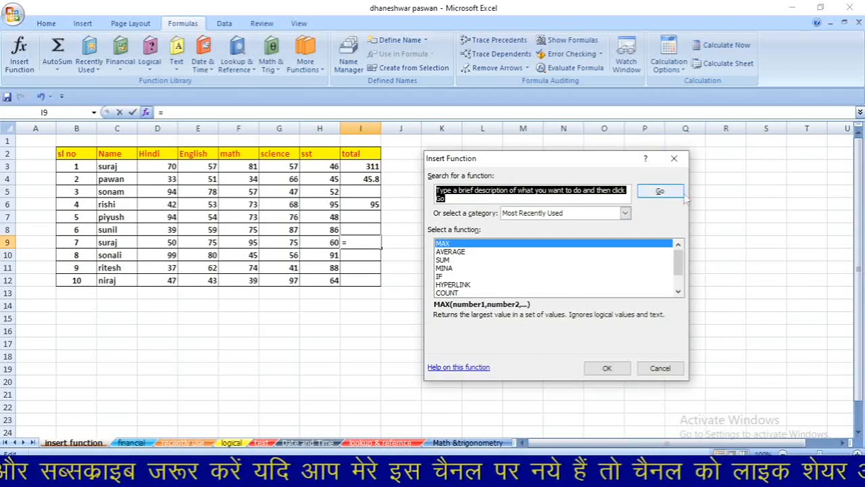
left_click(674, 159)
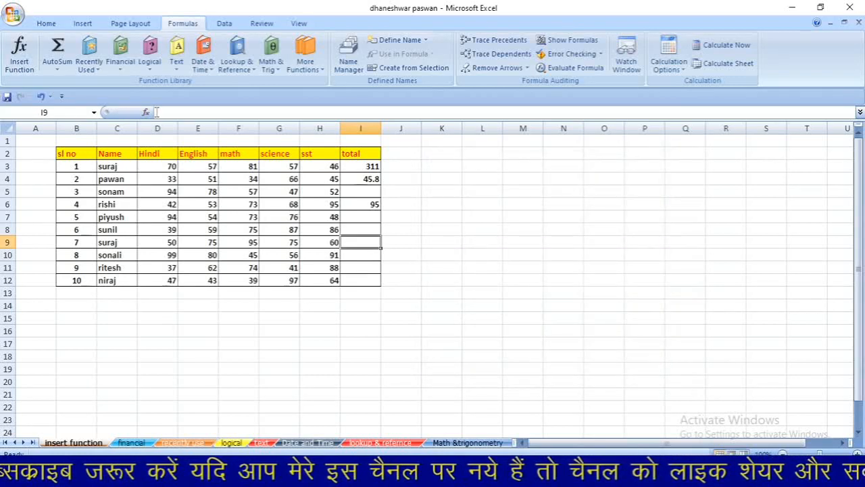
left_click(61, 70)
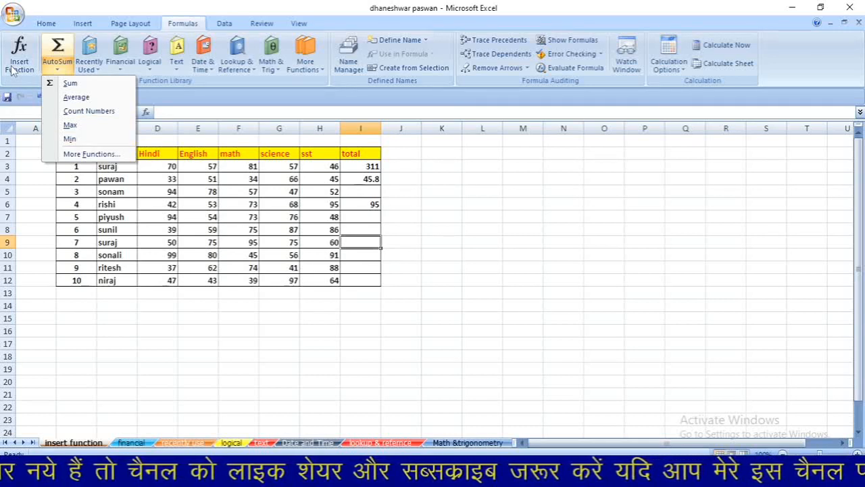
Step: Insert the AutoSum AVERAGE function in cell I9 over the marks in D9:H9
left_click(346, 247)
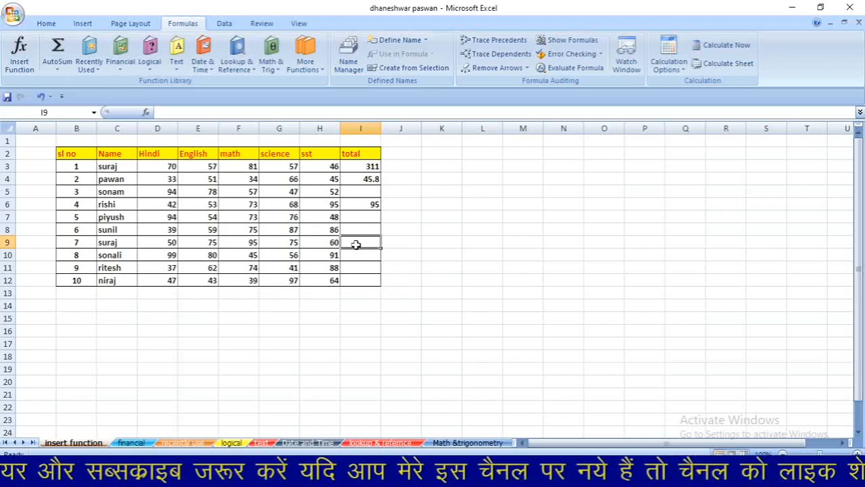
type("=")
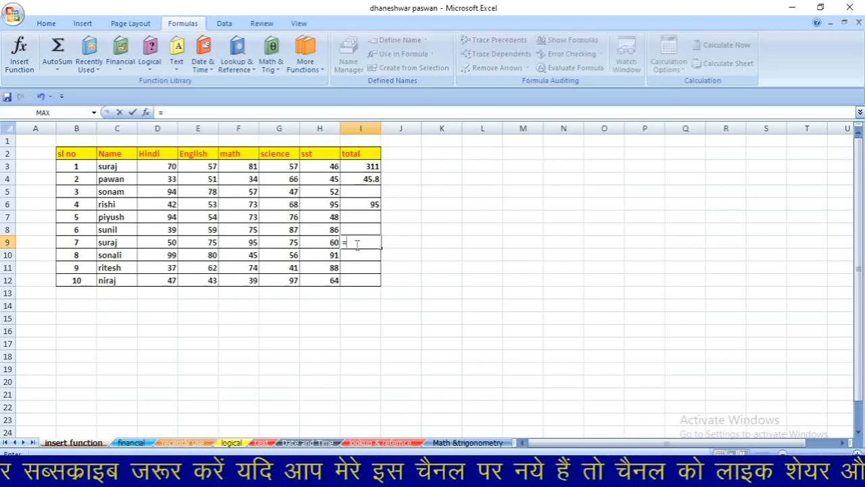
left_click(63, 65)
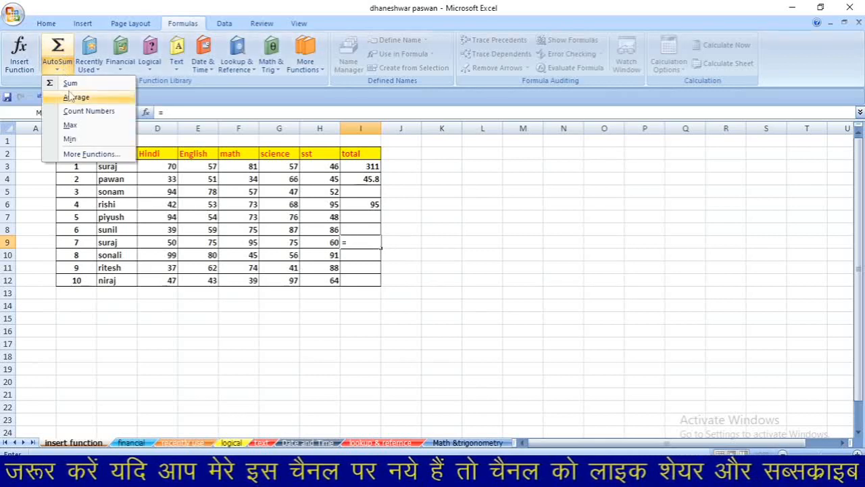
left_click(69, 100)
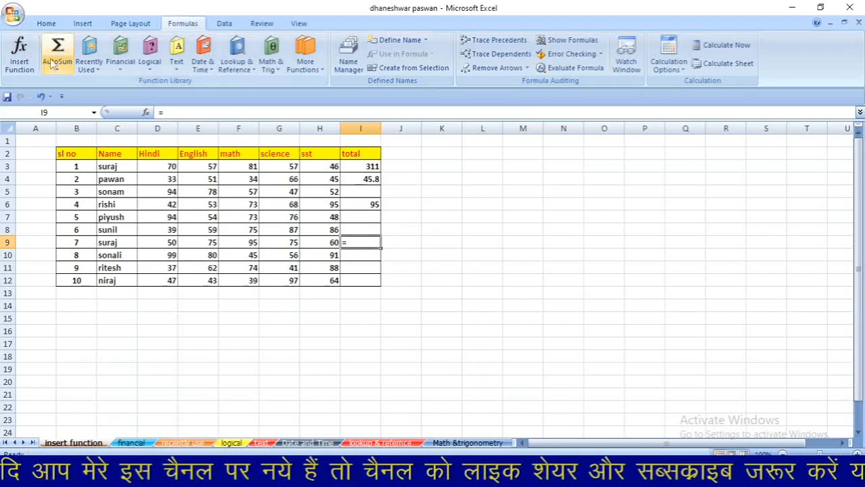
left_click(59, 70)
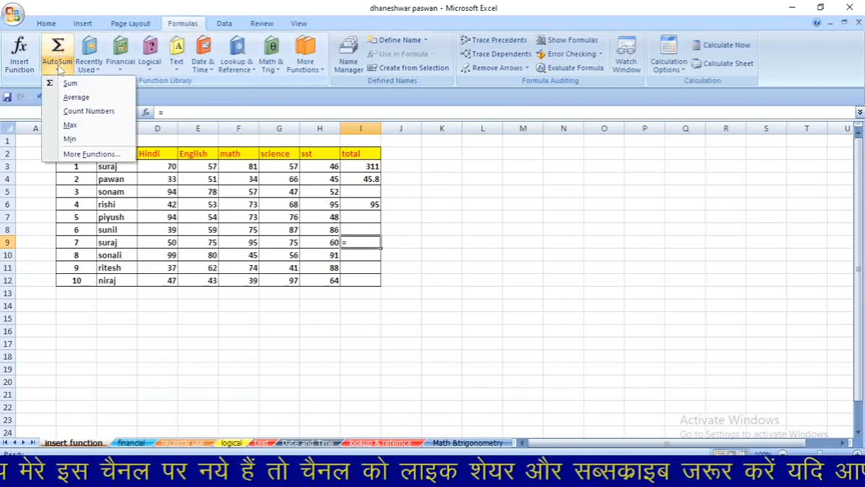
left_click(83, 98)
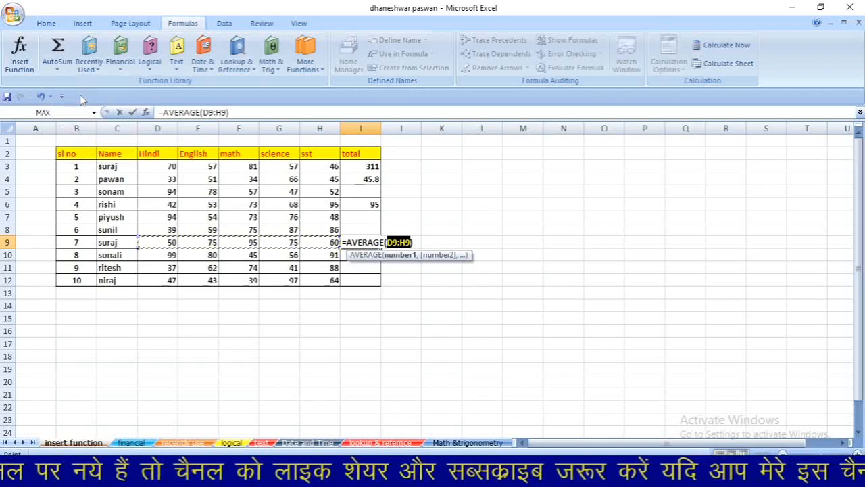
key("Return")
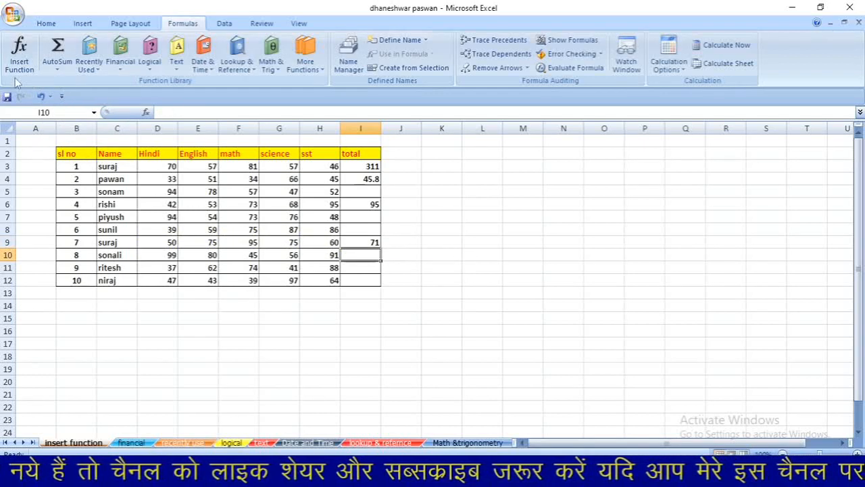
Step: Insert the AutoSum SUM function in cell I11 over the marks in D11:H11
left_click(367, 267)
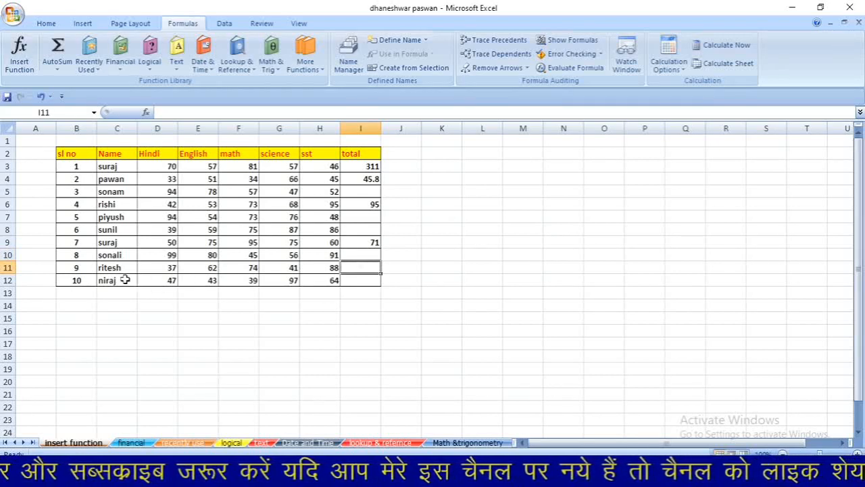
left_click(58, 66)
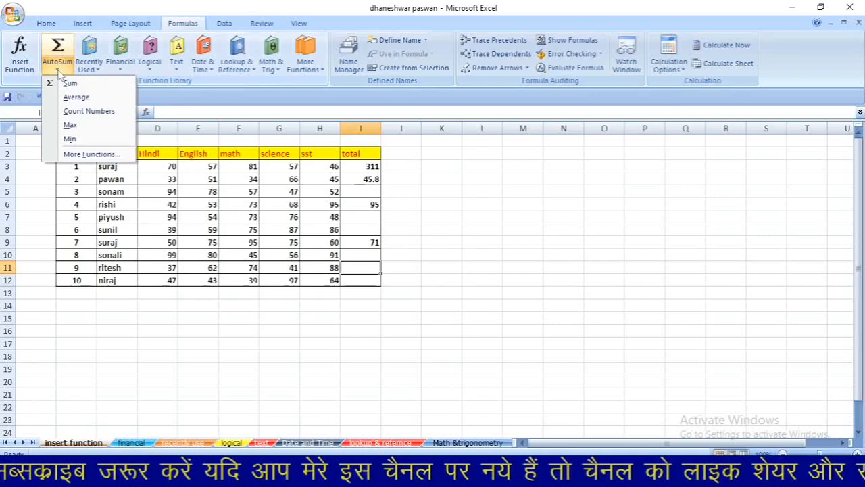
left_click(79, 82)
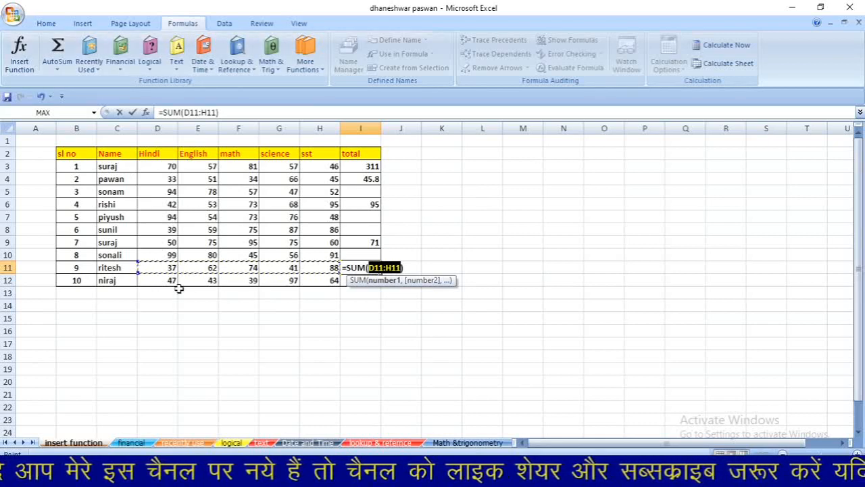
key("Return")
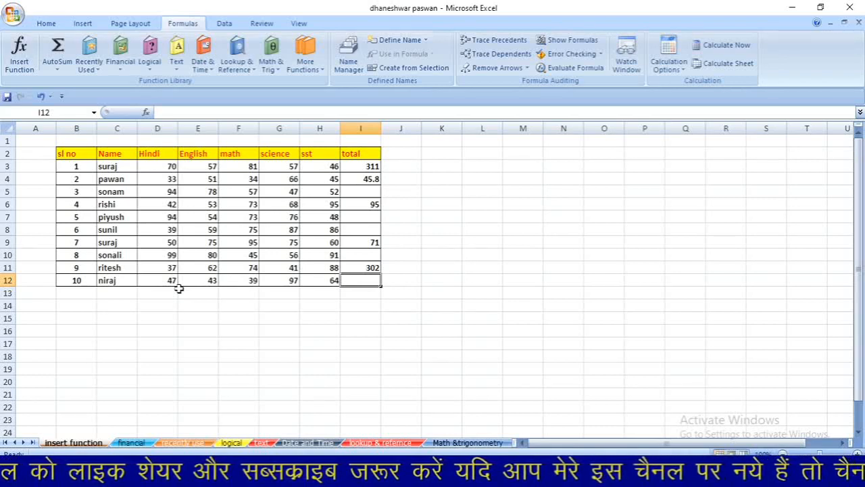
Step: Look through the functions offered under AutoSum, Recently Used and Financial without inserting any
left_click(60, 70)
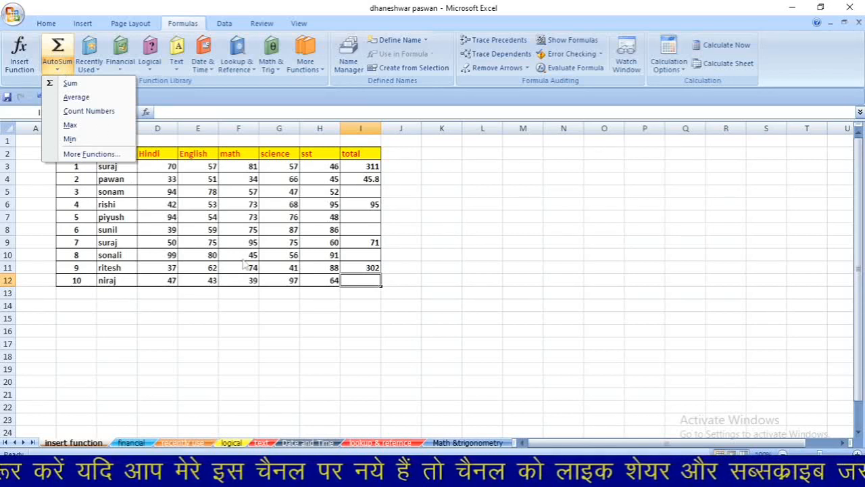
left_click(264, 272)
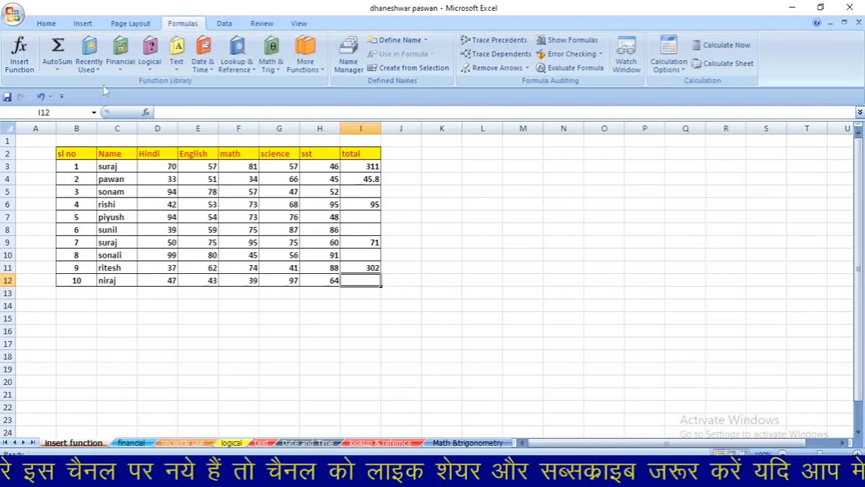
left_click(90, 59)
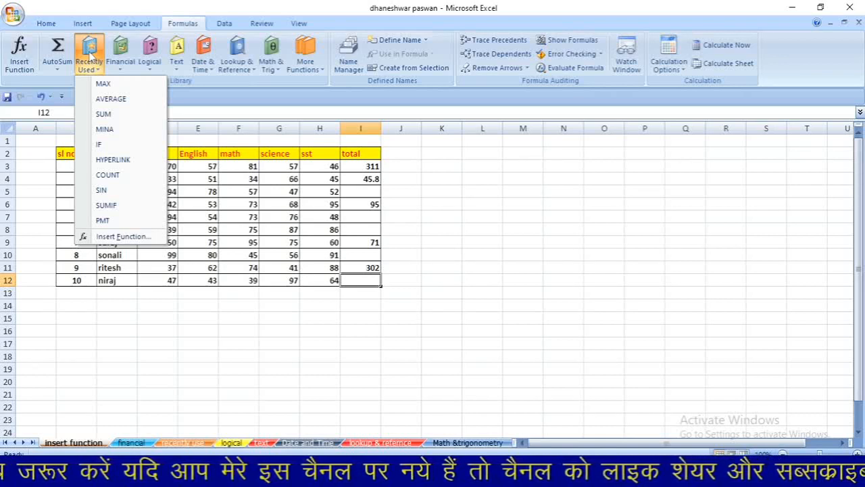
left_click(90, 58)
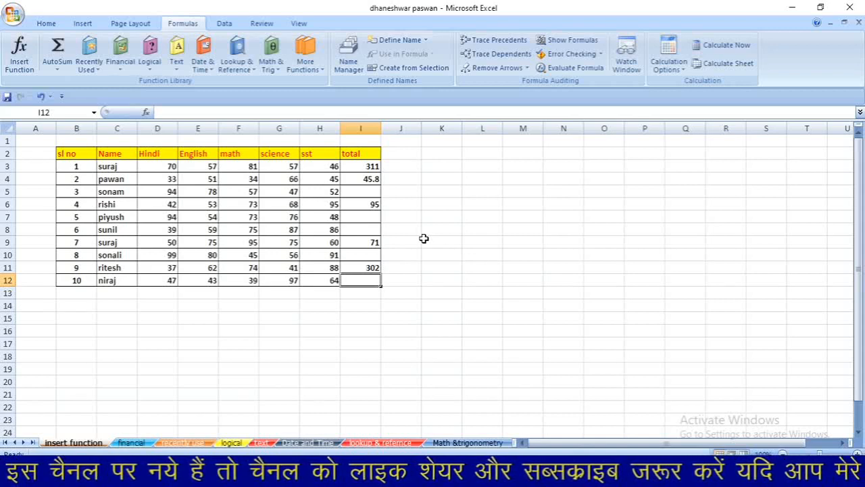
left_click(96, 64)
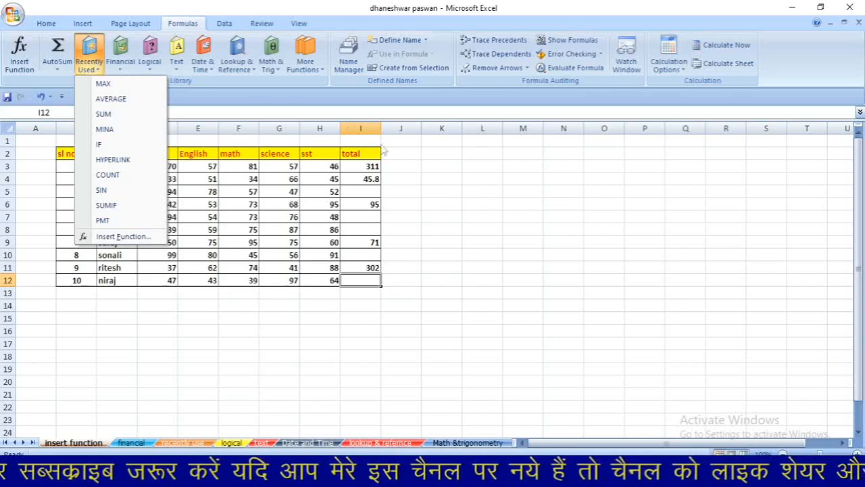
left_click(396, 225)
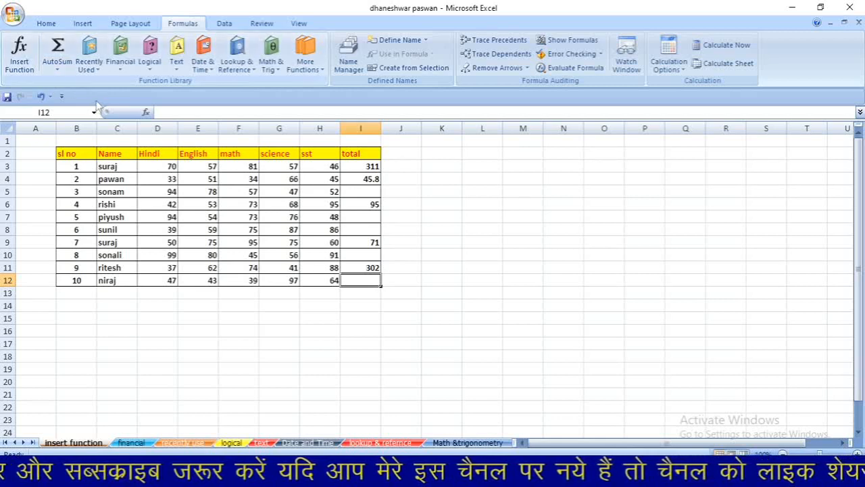
left_click(125, 71)
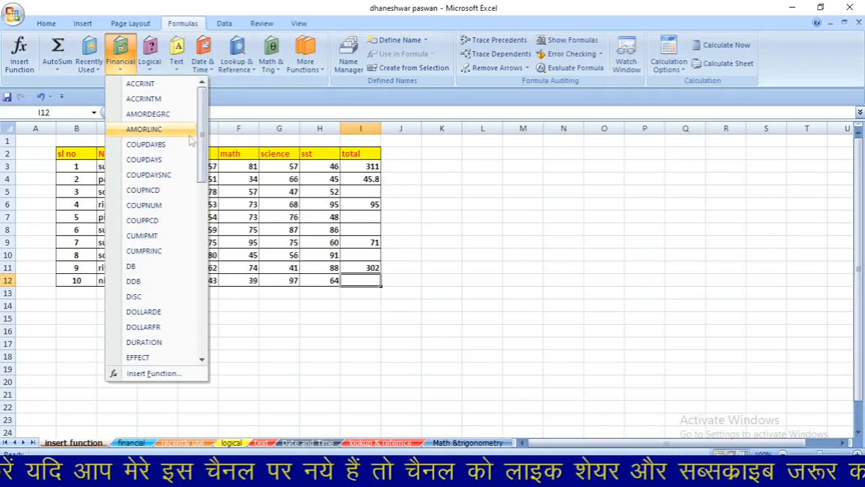
left_click_drag(205, 139, 208, 215)
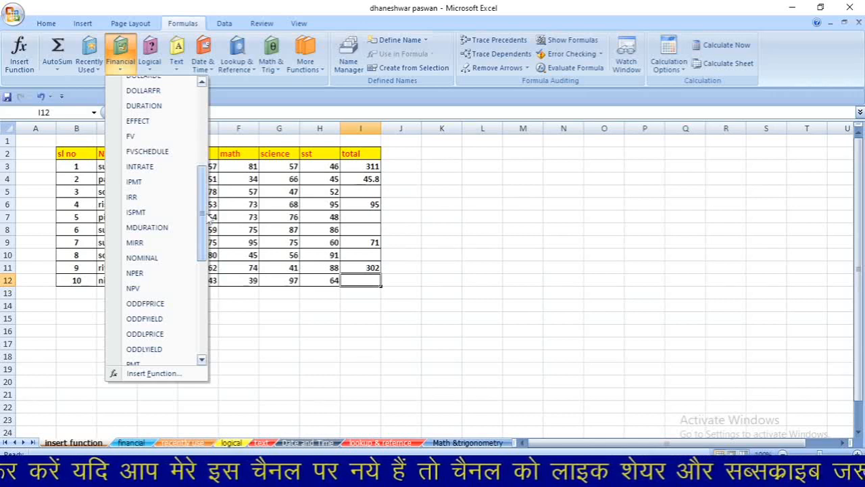
left_click(242, 342)
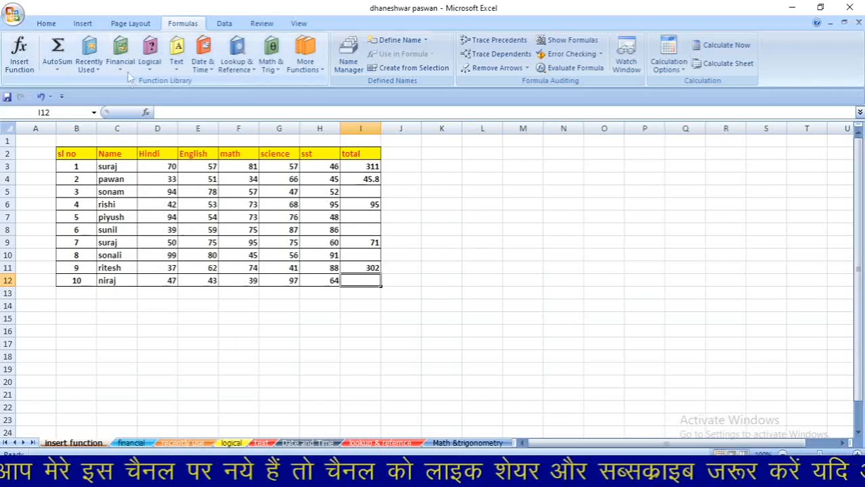
Step: Switch to the financial sheet with the bike loan table and select cell E9 beside the Emi row
left_click(131, 442)
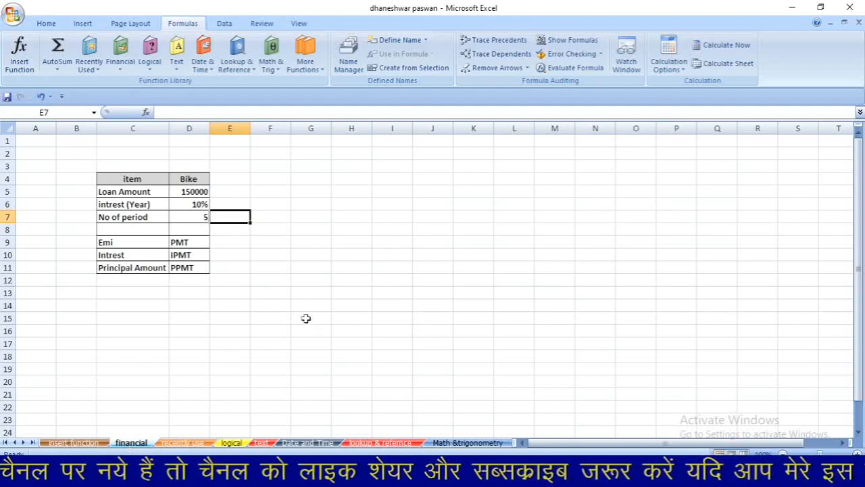
left_click(241, 260)
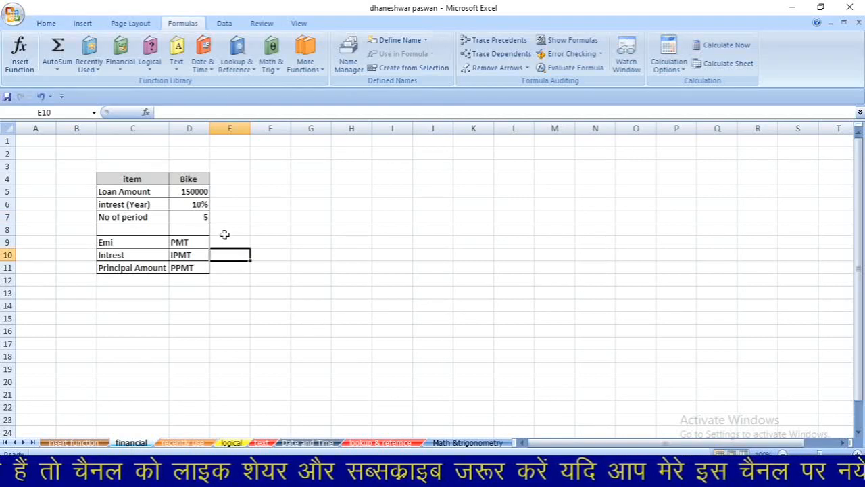
left_click(121, 47)
left_click(359, 259)
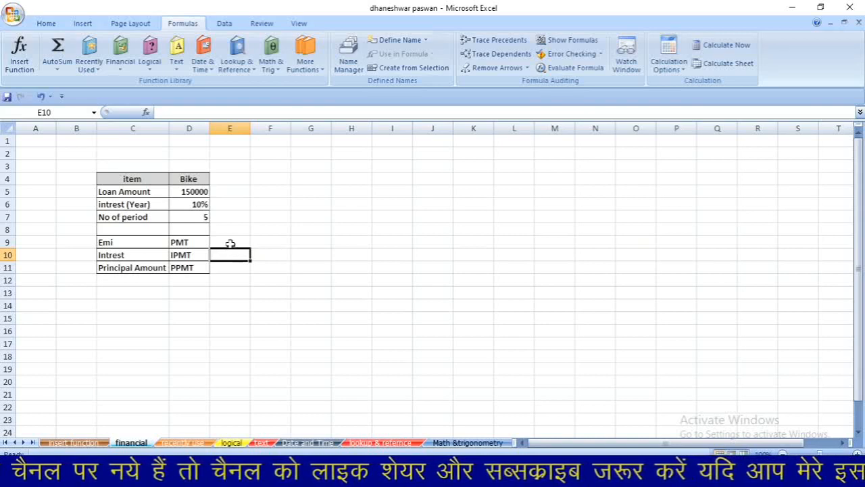
left_click(230, 243)
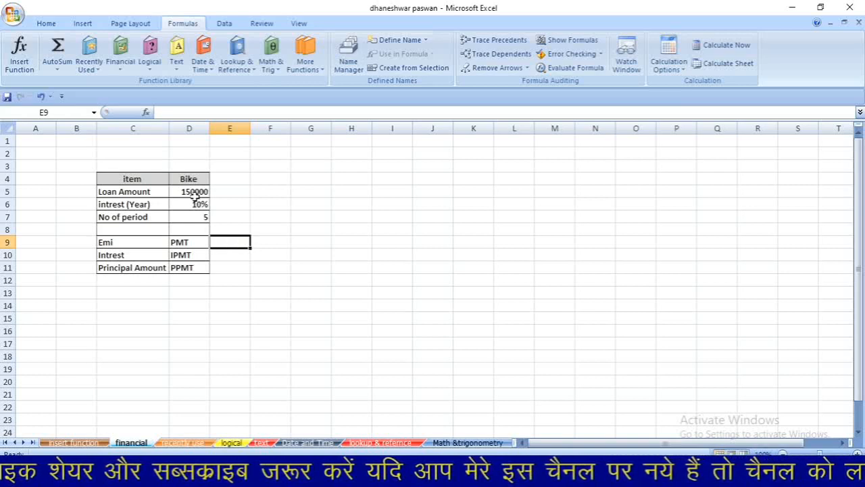
left_click(126, 73)
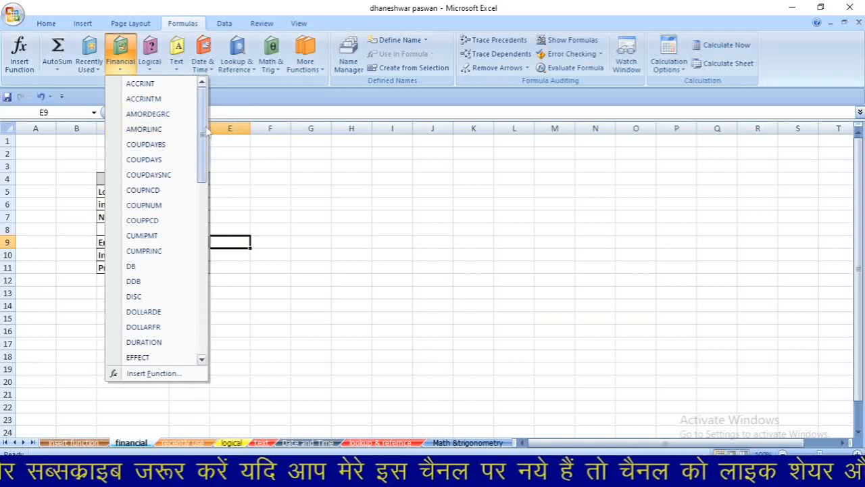
left_click_drag(202, 135, 213, 184)
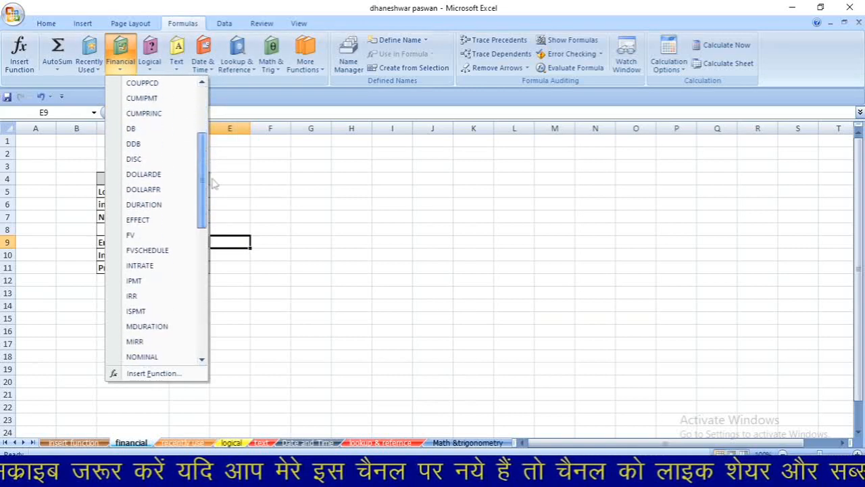
left_click(212, 183)
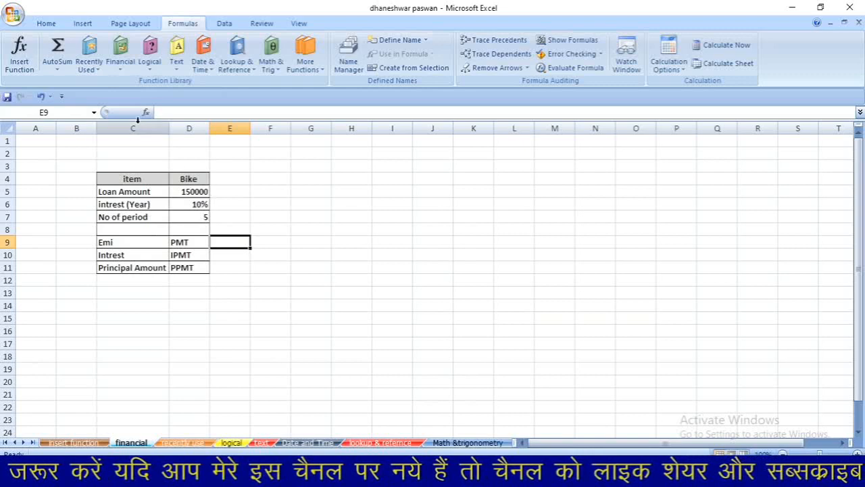
left_click(127, 62)
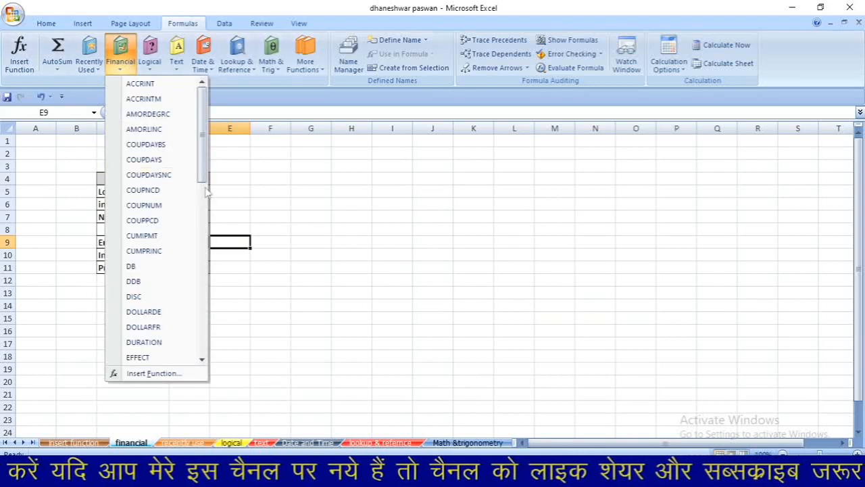
left_click_drag(205, 184, 210, 220)
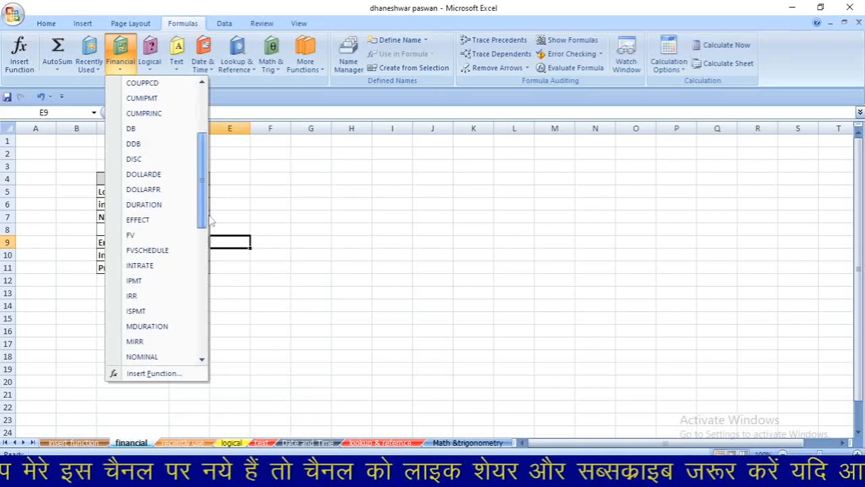
left_click(208, 219)
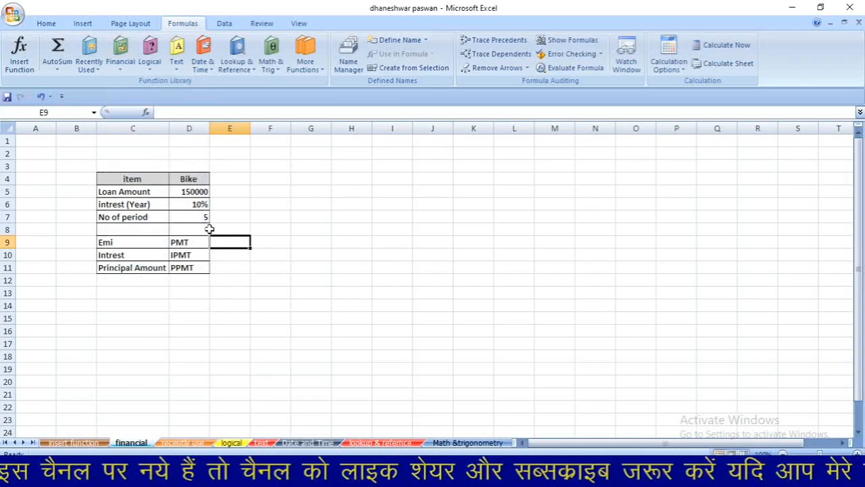
Step: Insert the financial PMT function in E9 and set its Rate argument to D6/12
left_click(126, 69)
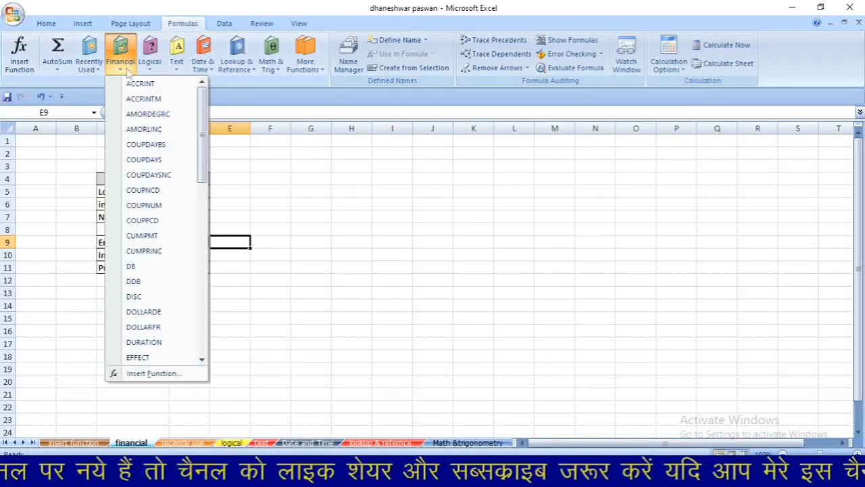
left_click_drag(202, 181, 212, 240)
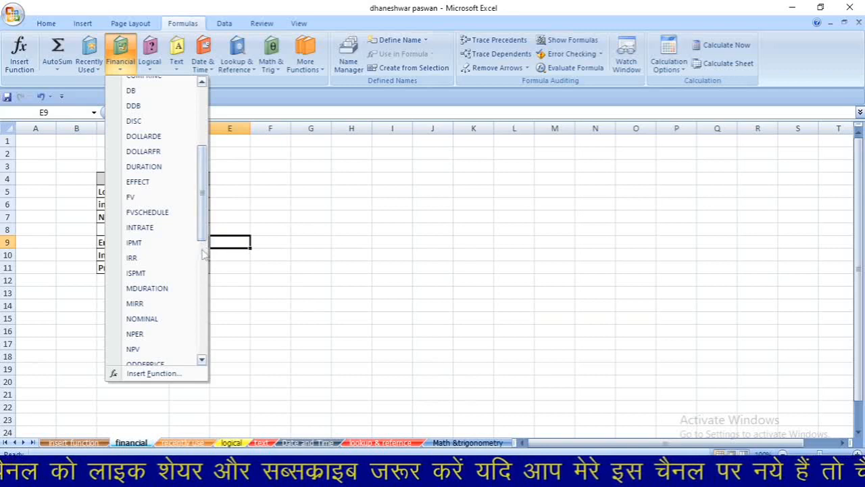
left_click_drag(202, 238, 207, 279)
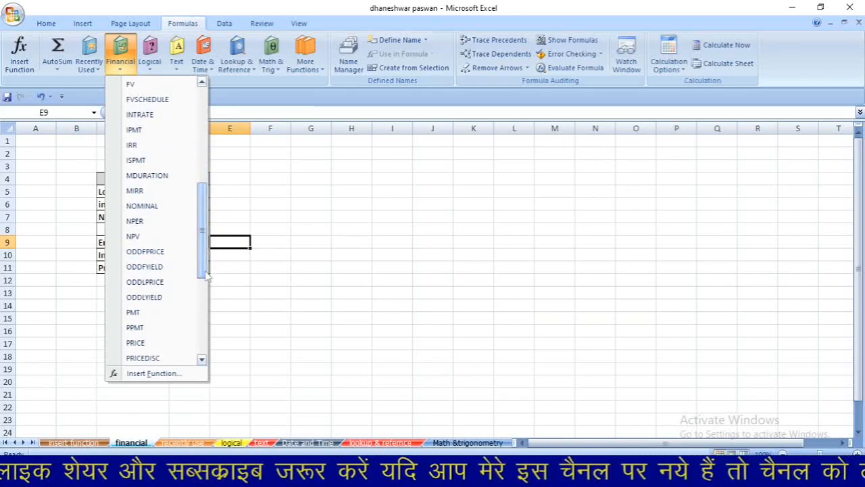
left_click(164, 315)
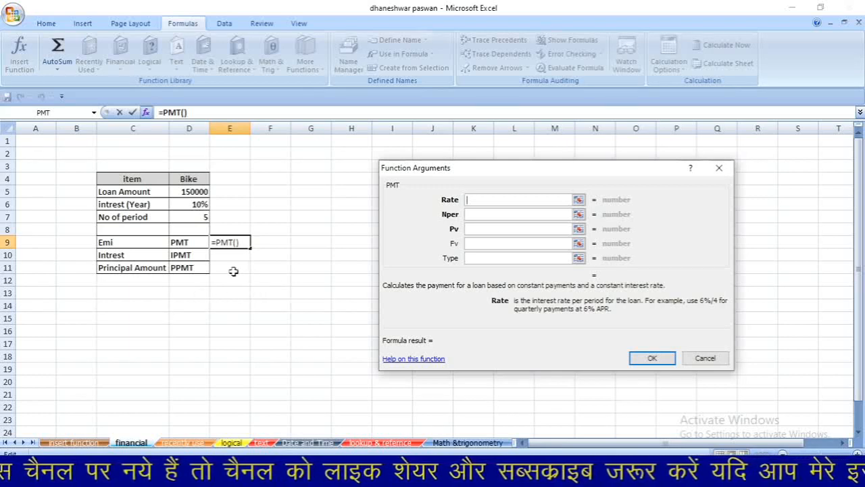
left_click(198, 204)
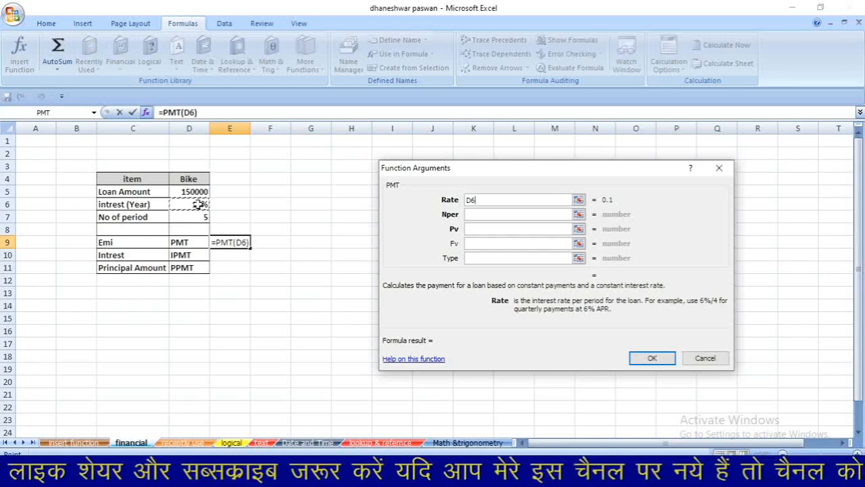
type("/")
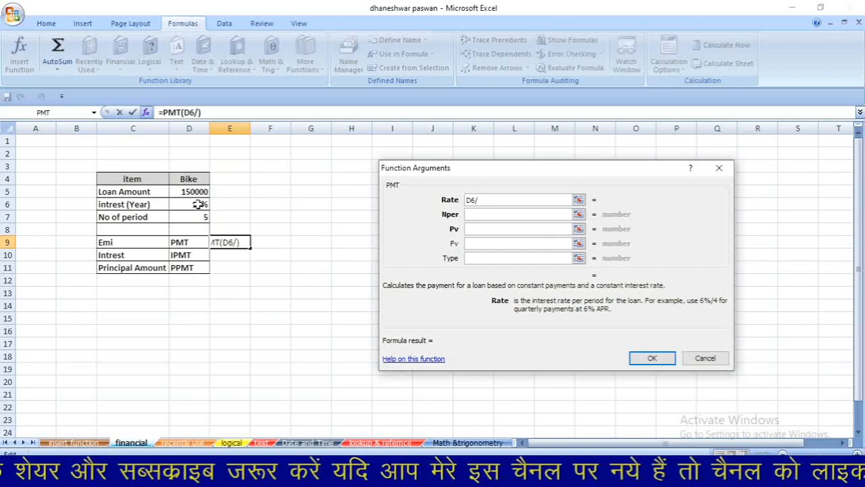
type("12")
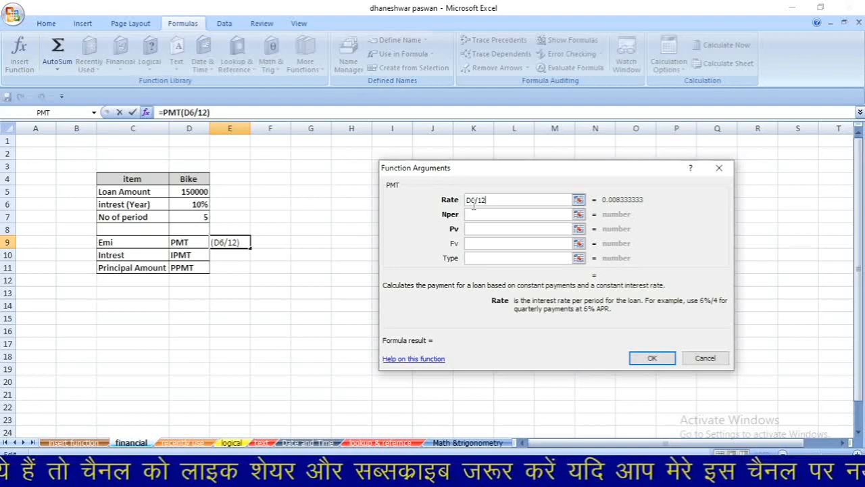
Step: Set the PMT function's Nper argument to D7*12
left_click(495, 213)
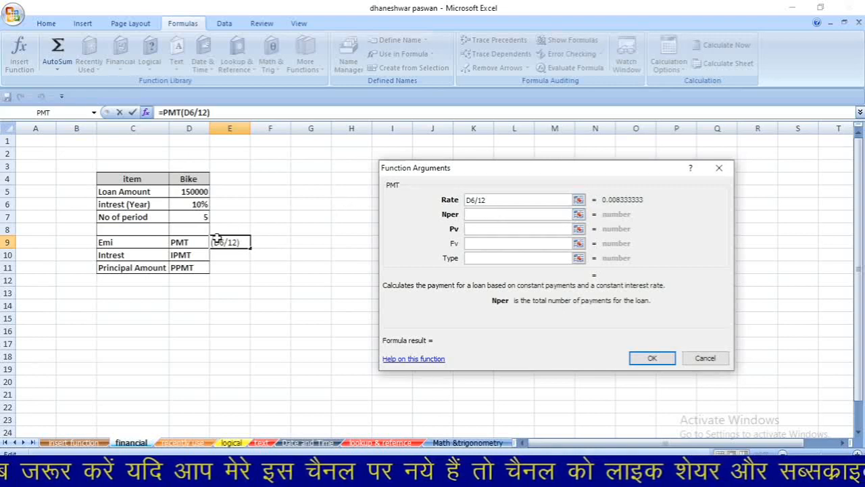
left_click(200, 217)
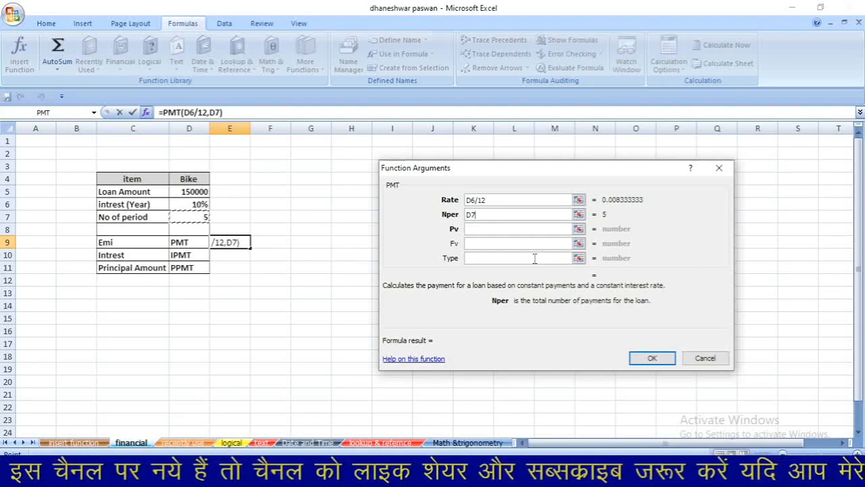
type("8")
key("BackSpace")
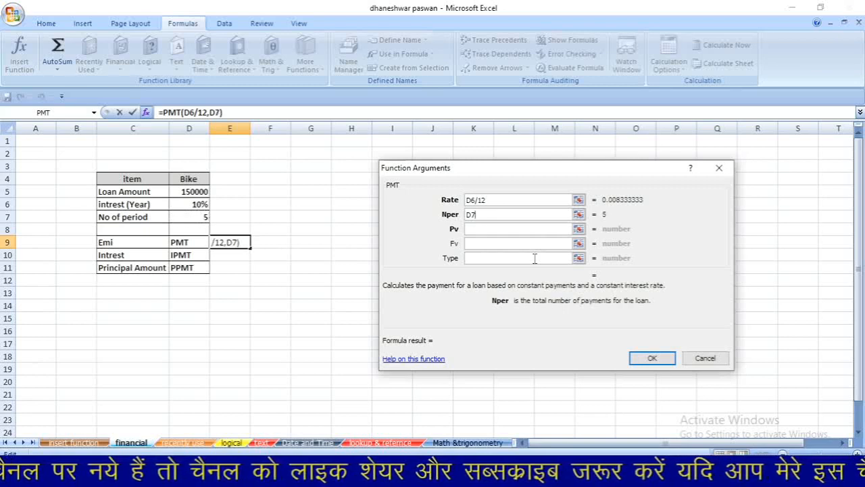
type("*")
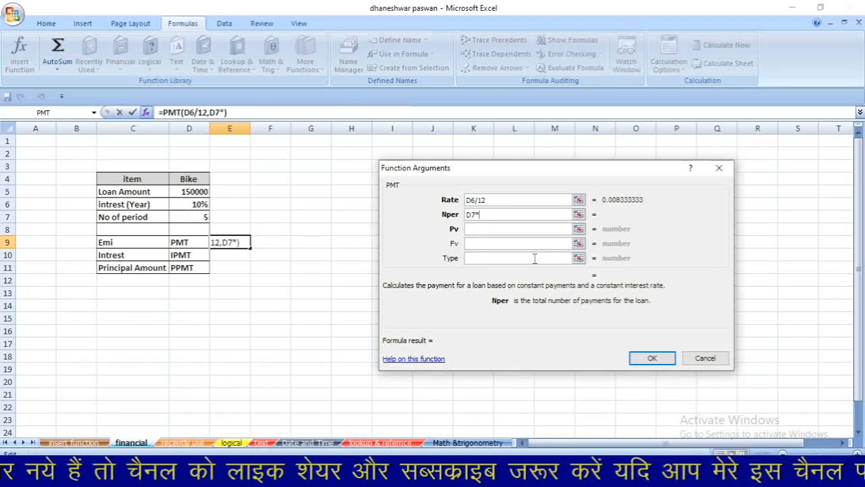
type("12")
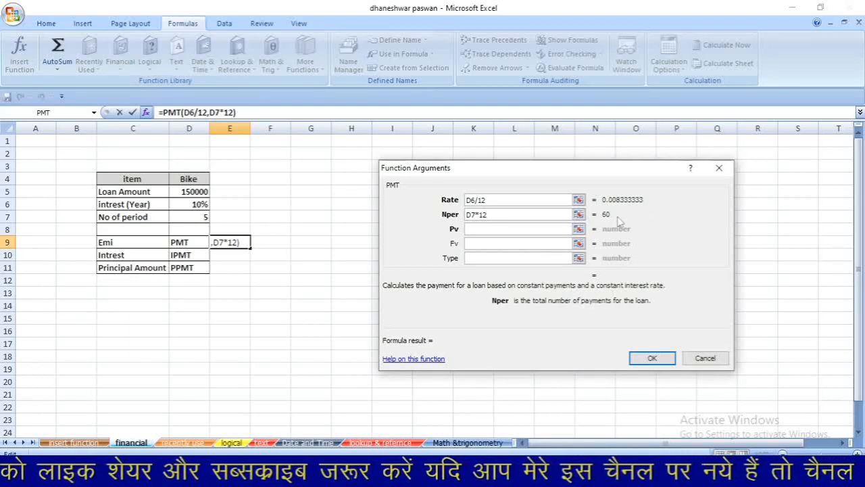
Step: Set the PMT function's Pv argument to the loan amount in D5 and complete the formula
left_click(513, 228)
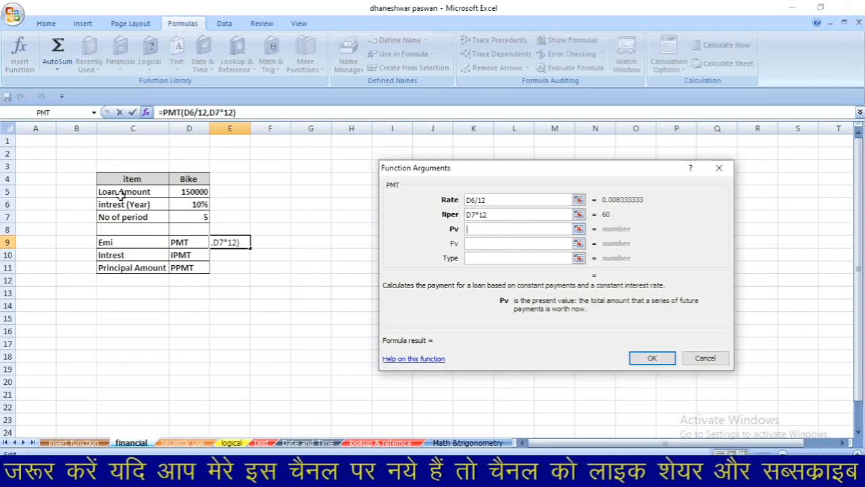
left_click(185, 192)
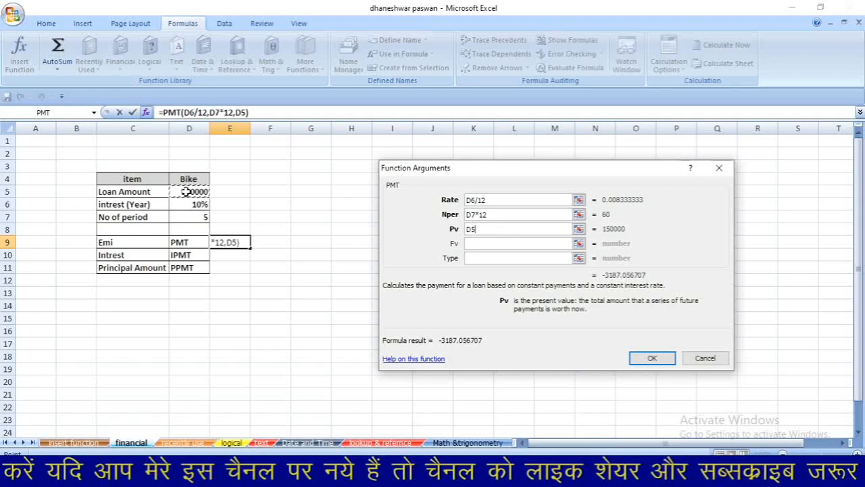
left_click(650, 360)
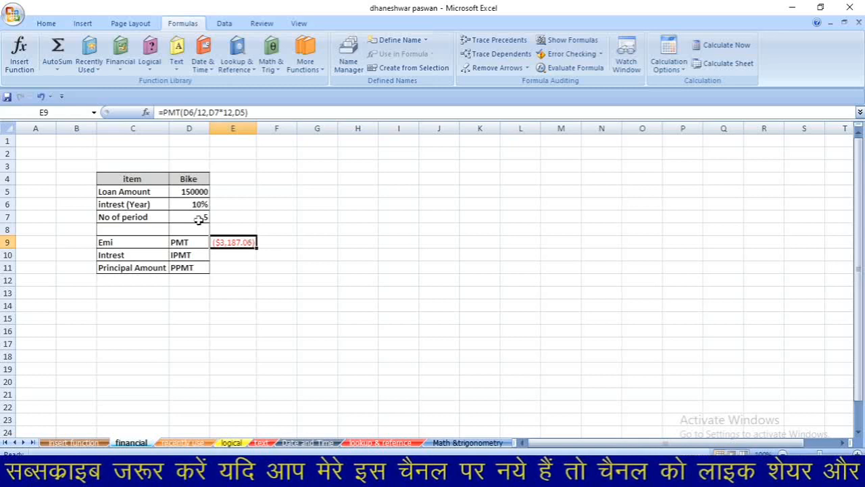
Step: Apply the comma number style to the EMI in E9 and select cell E10 beside the Intrest row
left_click(46, 23)
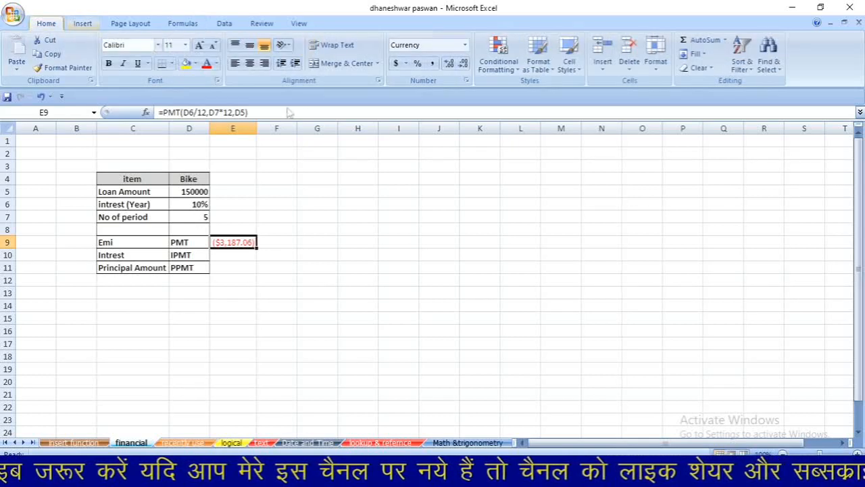
left_click(432, 64)
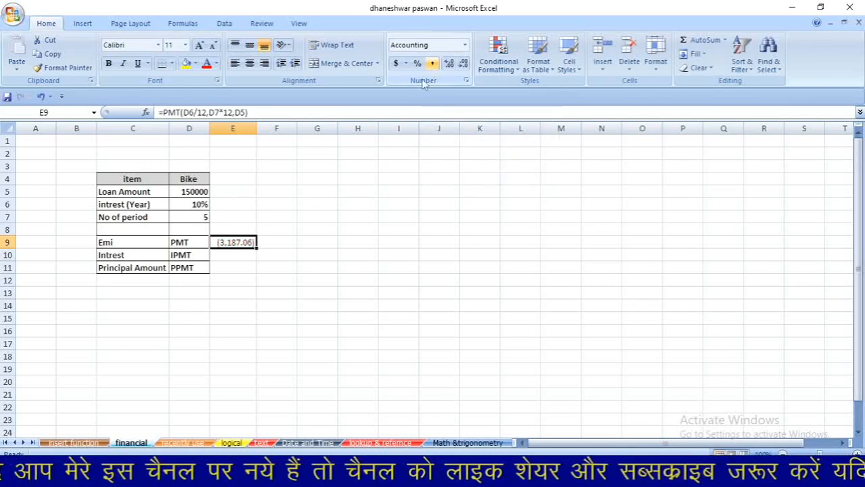
left_click(240, 255)
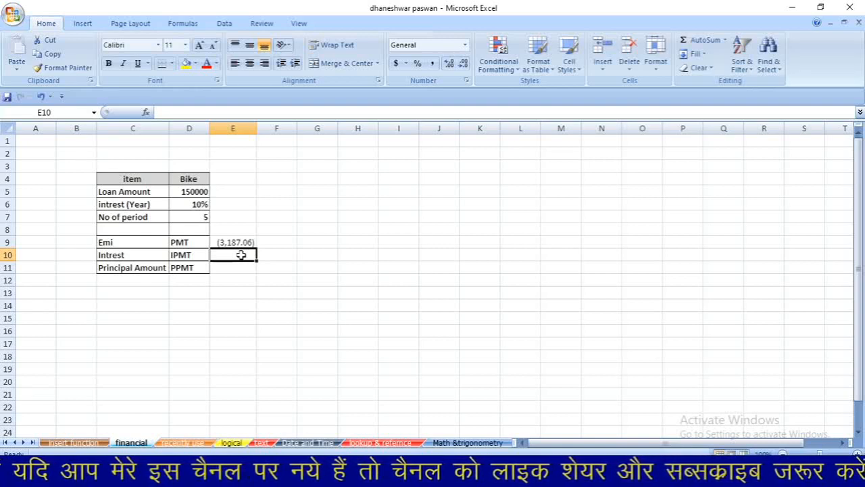
left_click(189, 26)
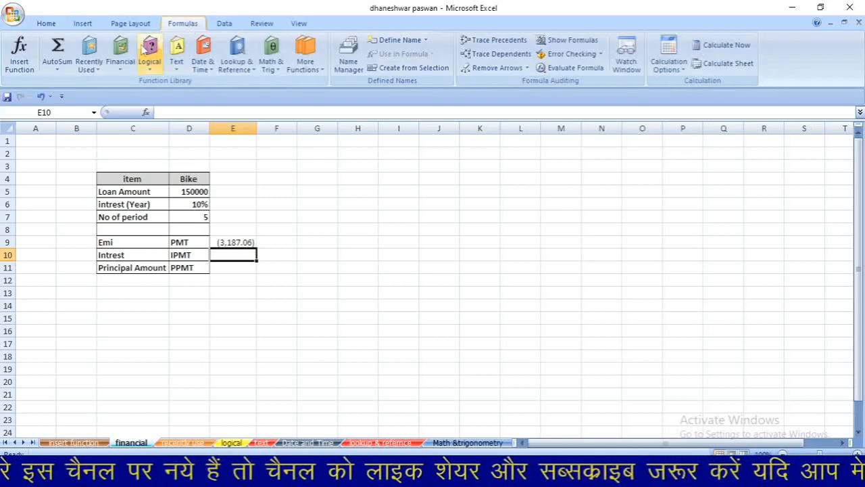
left_click(128, 61)
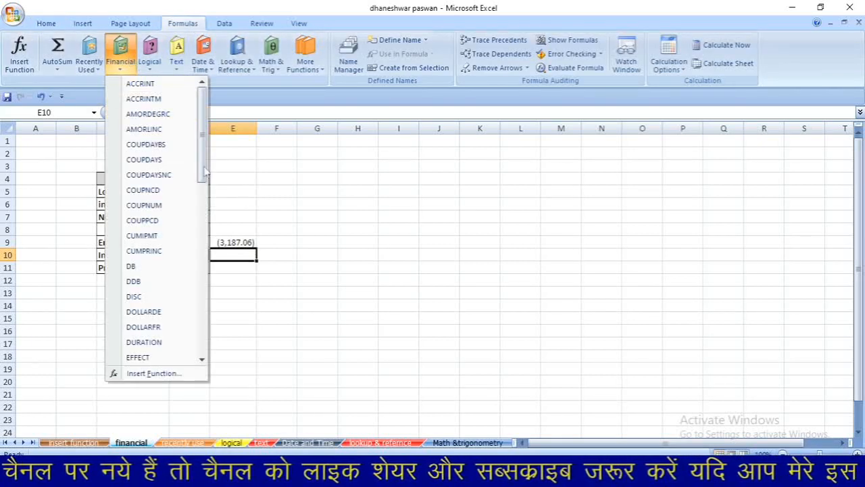
left_click_drag(204, 171, 203, 224)
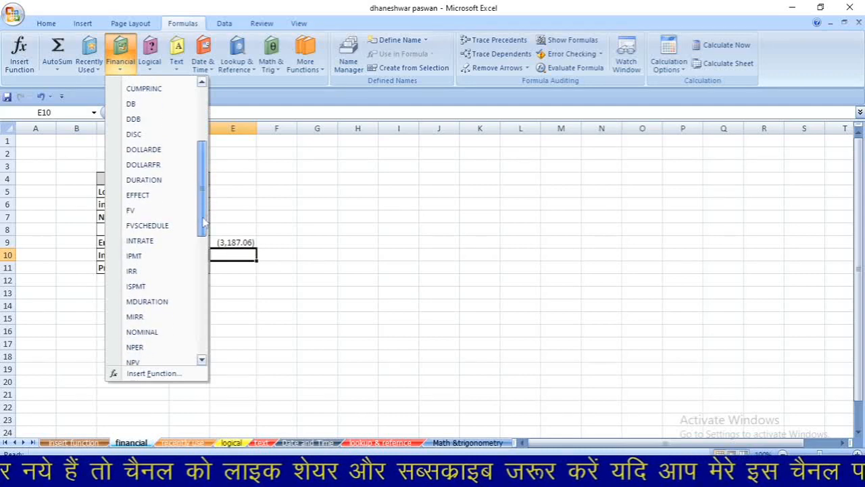
left_click(154, 260)
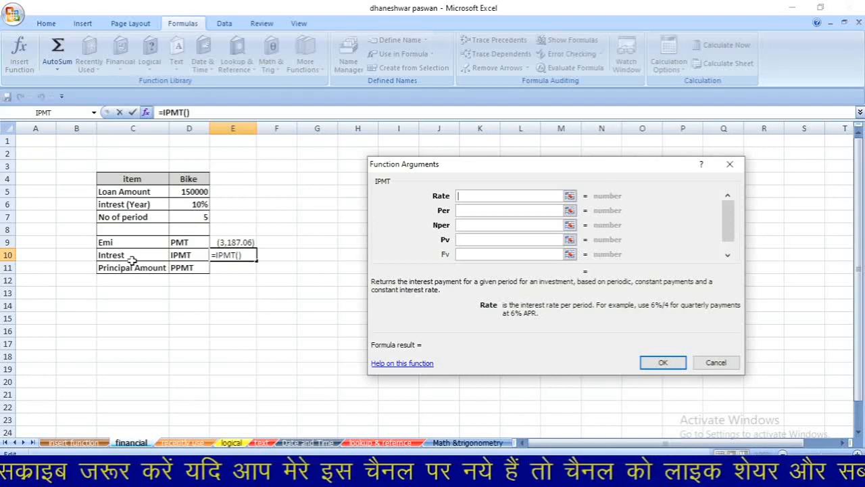
left_click(189, 206)
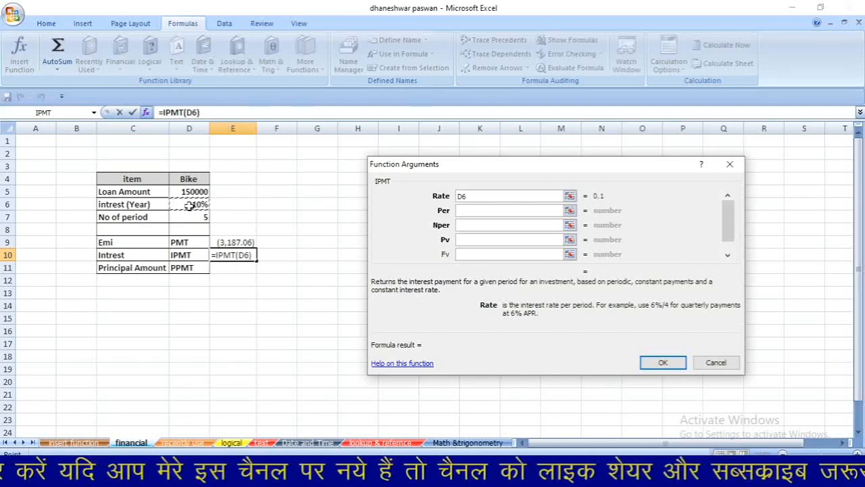
type("/")
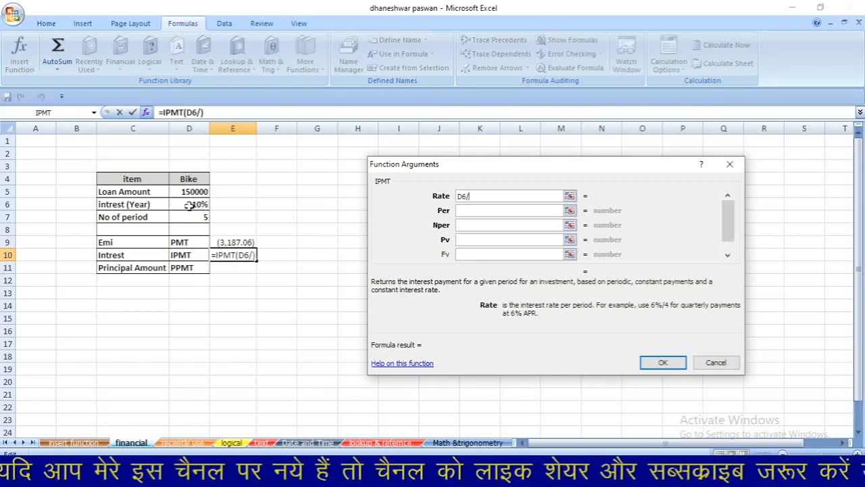
type("12")
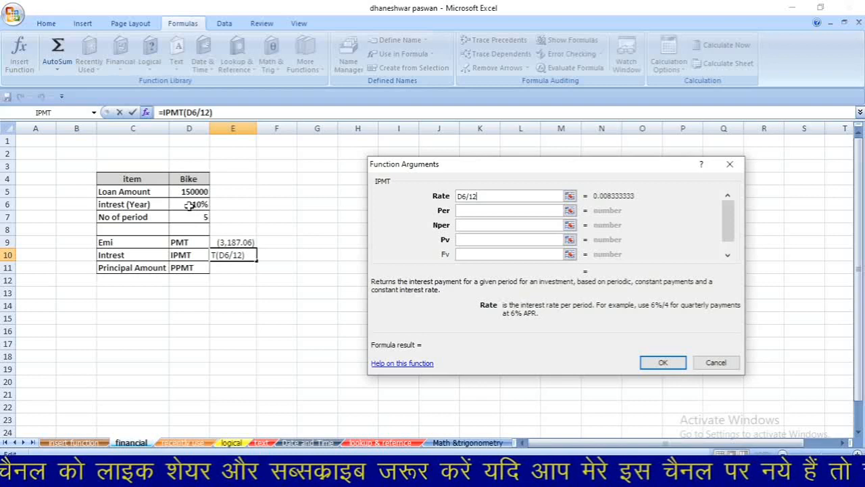
left_click(730, 164)
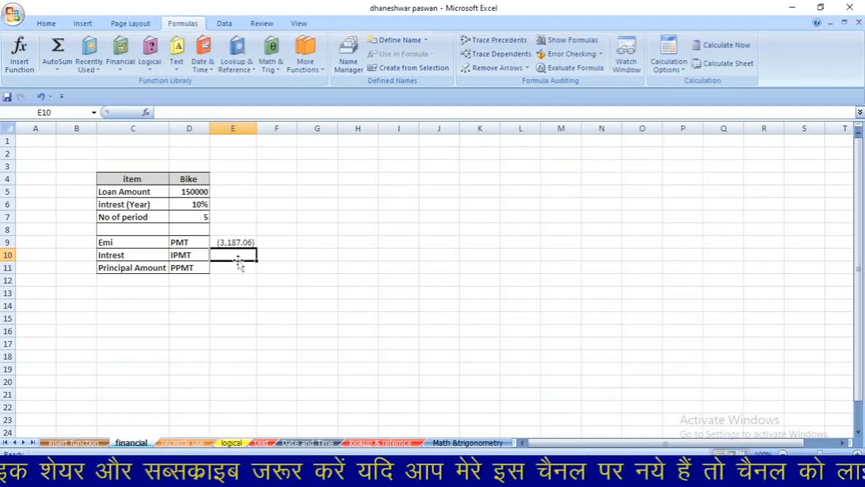
Step: Start an IPMT formula in E10 with D6/12 as the rate and 1 as the period
type("=")
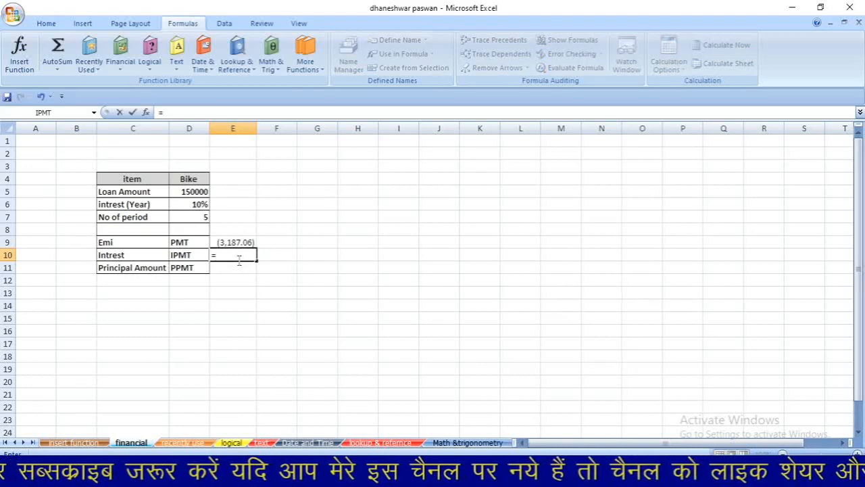
type("IPM")
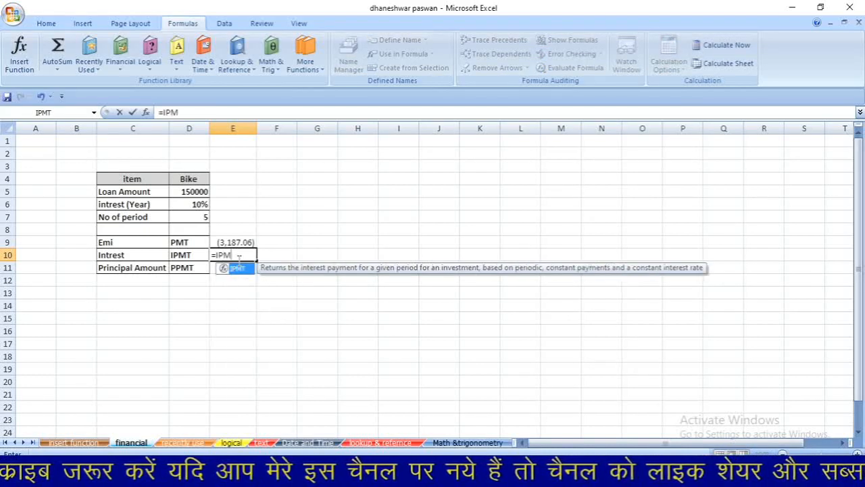
type("T(")
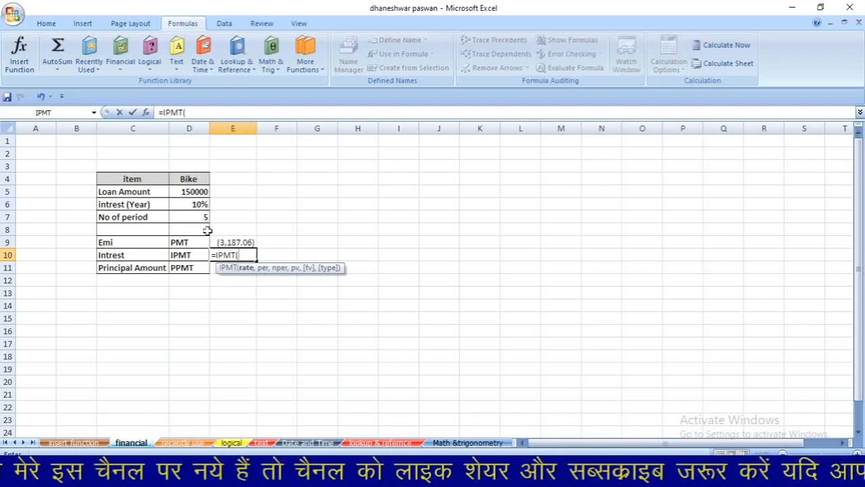
left_click(200, 205)
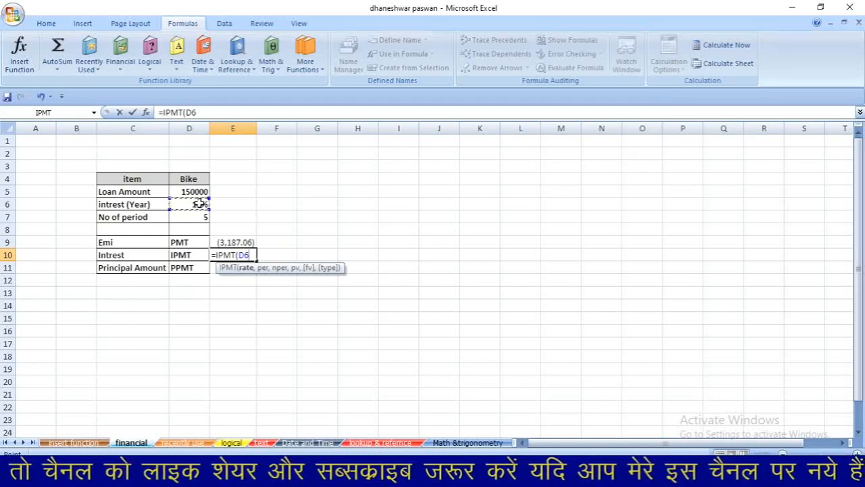
type("/12")
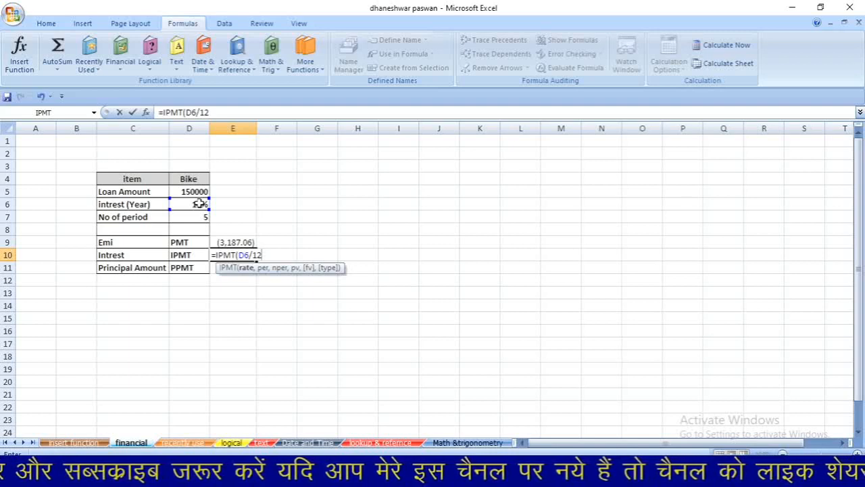
type(",")
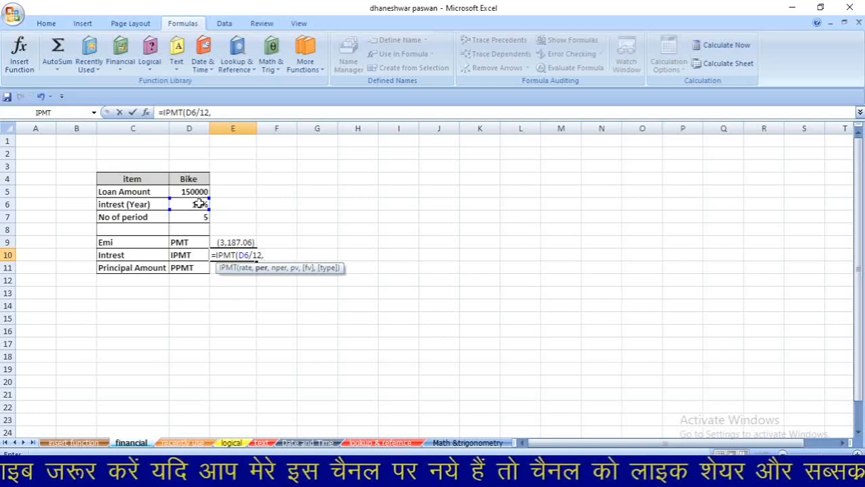
type("1")
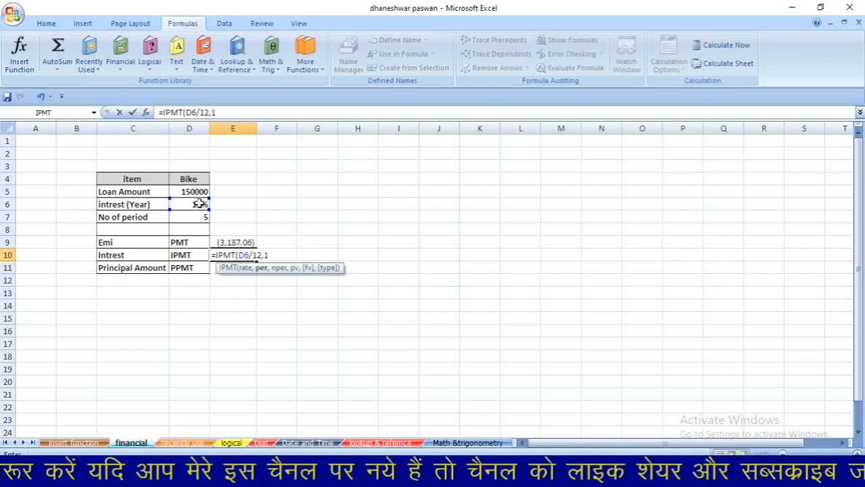
type(",")
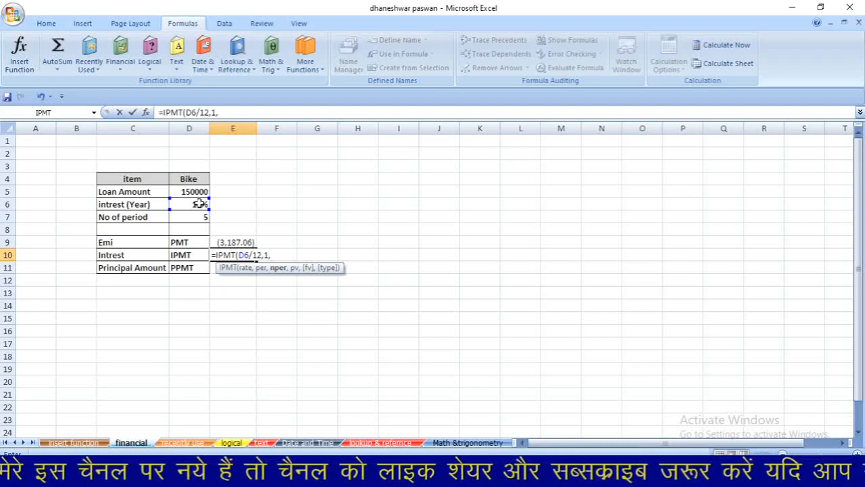
Step: Set the IPMT formula's nper argument to D7*12 and pv to the loan amount in D5, and complete the formula
left_click(201, 216)
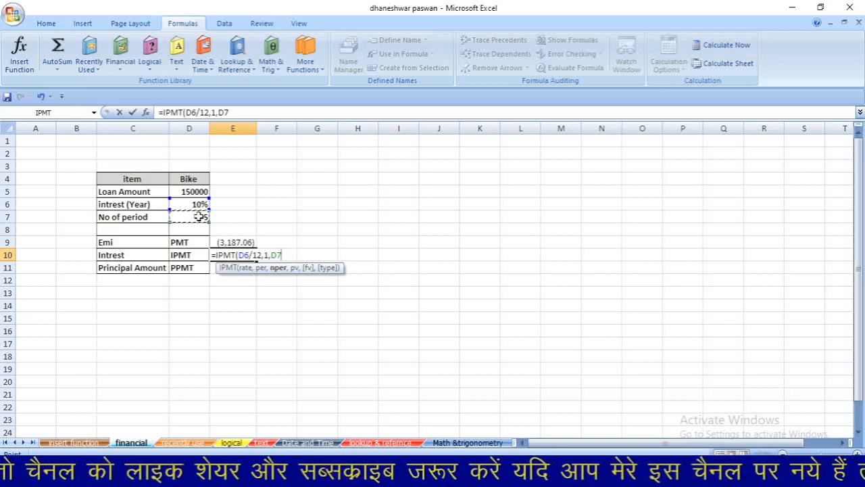
type("*")
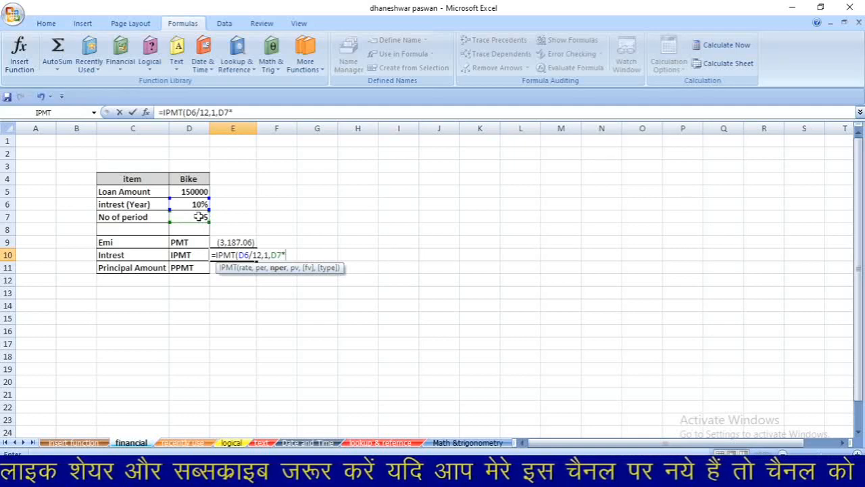
type("12")
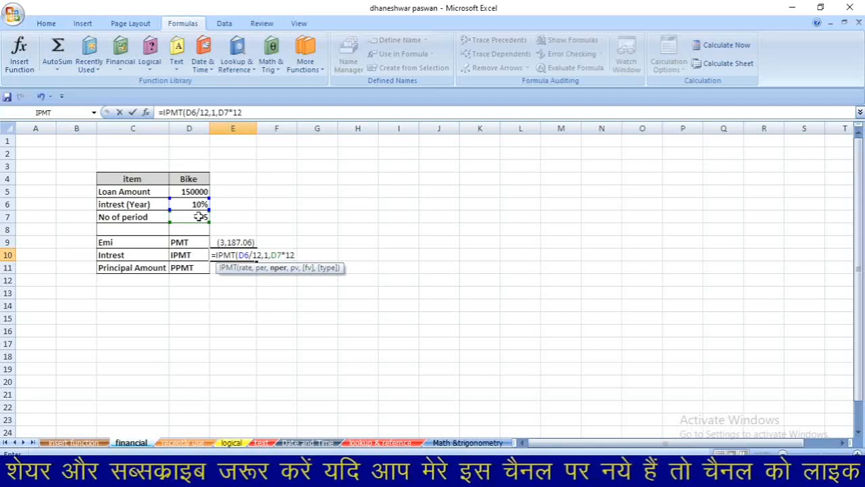
type(",")
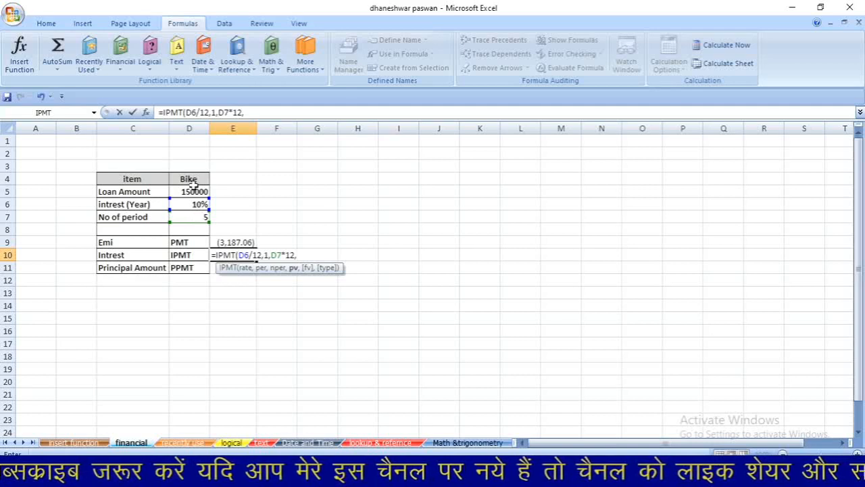
left_click(192, 192)
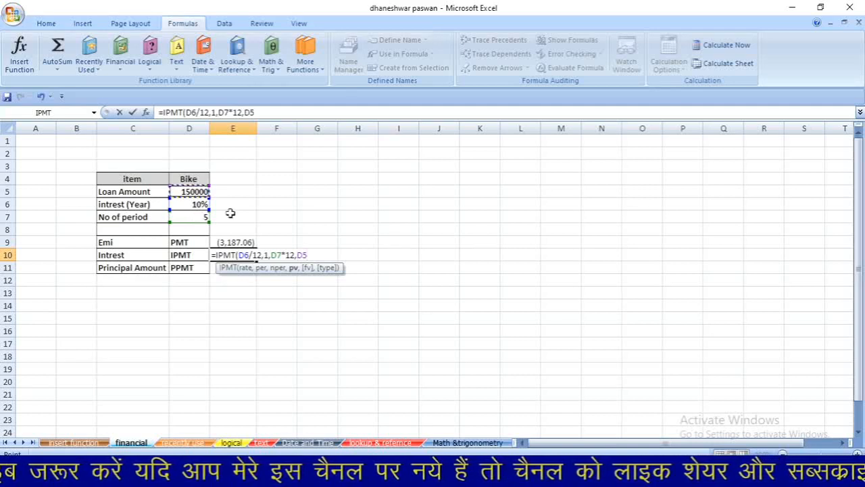
type(")")
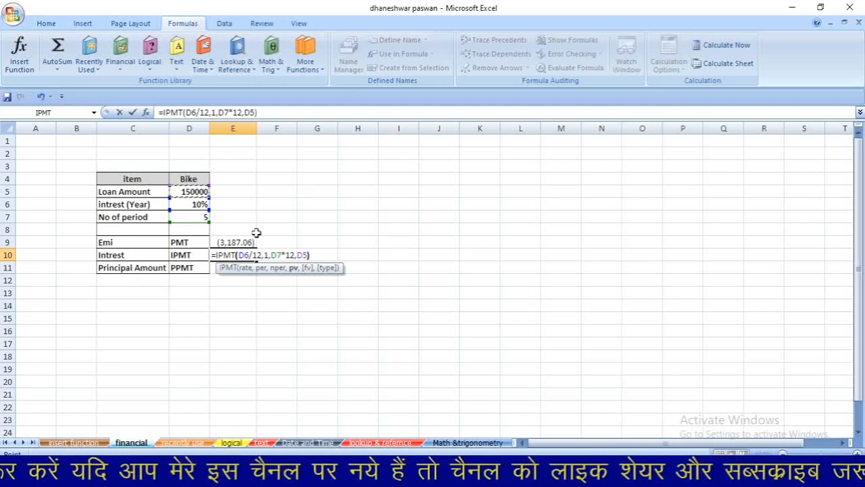
key("Return")
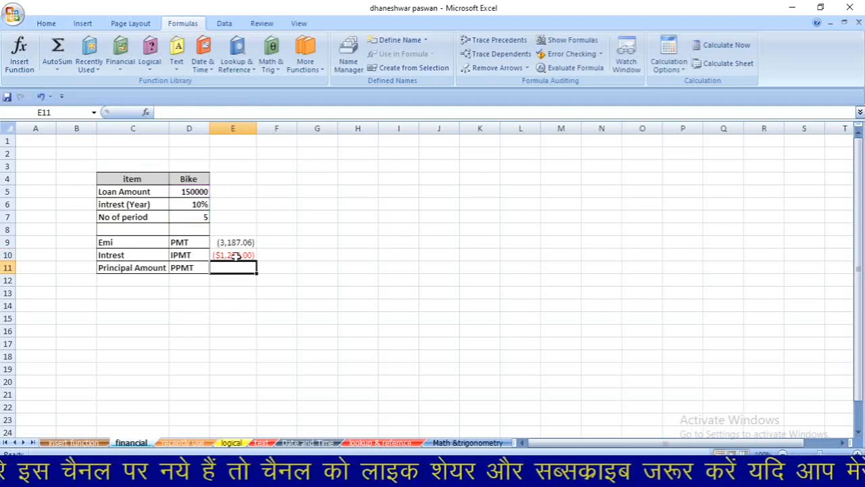
Step: Apply the comma number style to E11 and to the interest in E10, leaving E11 beside Principal Amount selected
left_click(52, 25)
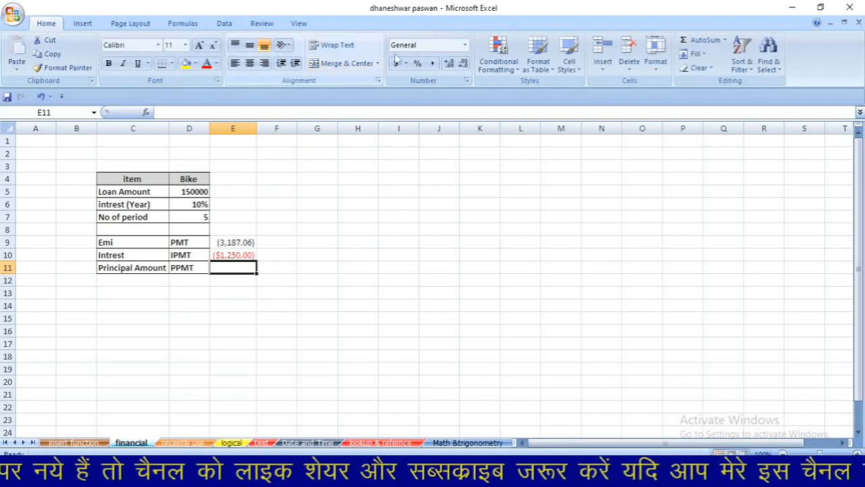
left_click(433, 65)
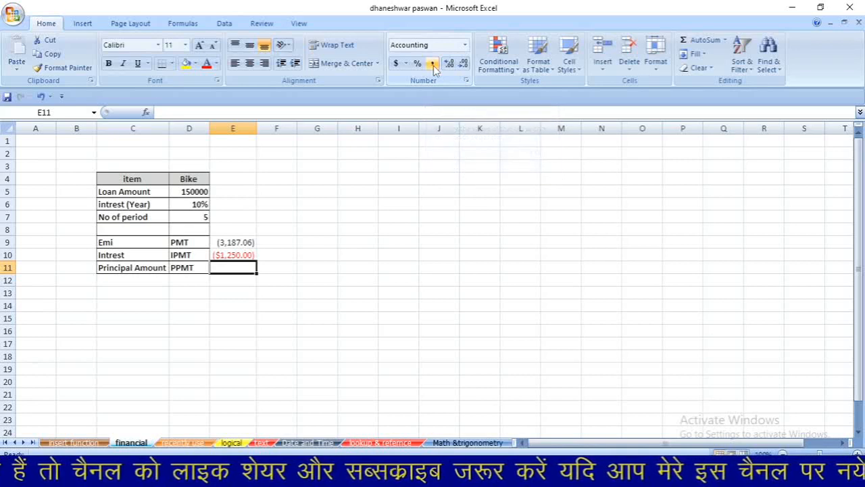
left_click(245, 255)
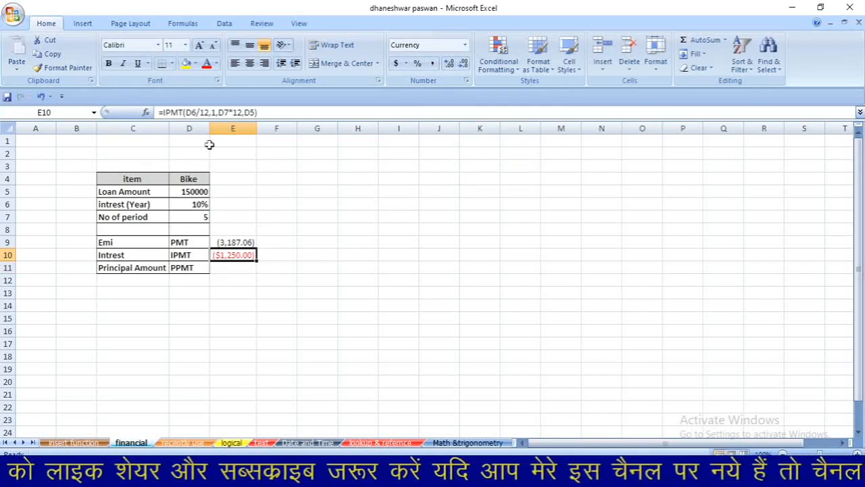
left_click(433, 65)
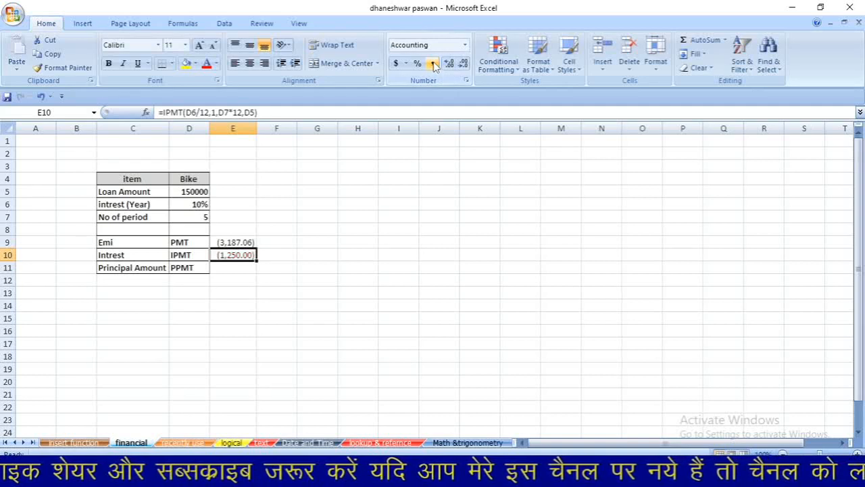
left_click(243, 273)
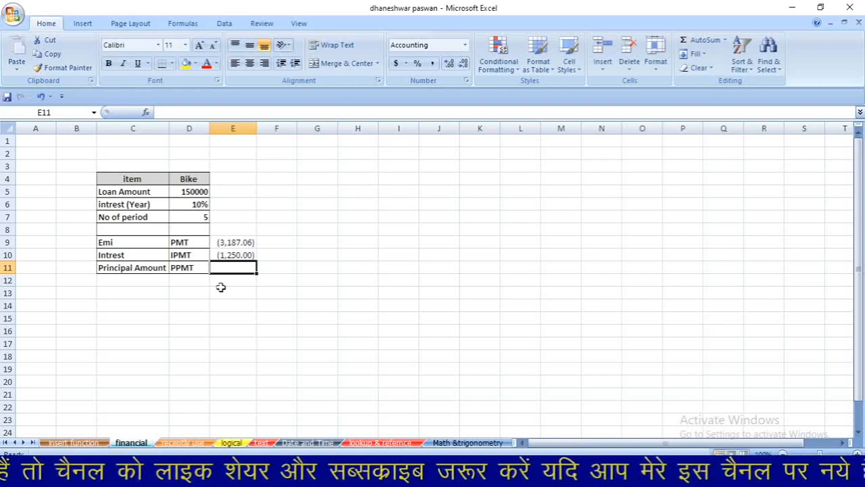
type("=")
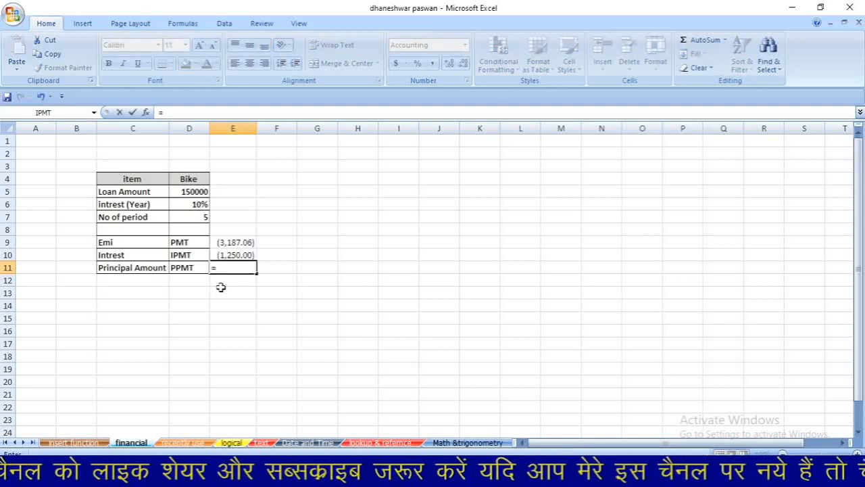
key("BackSpace")
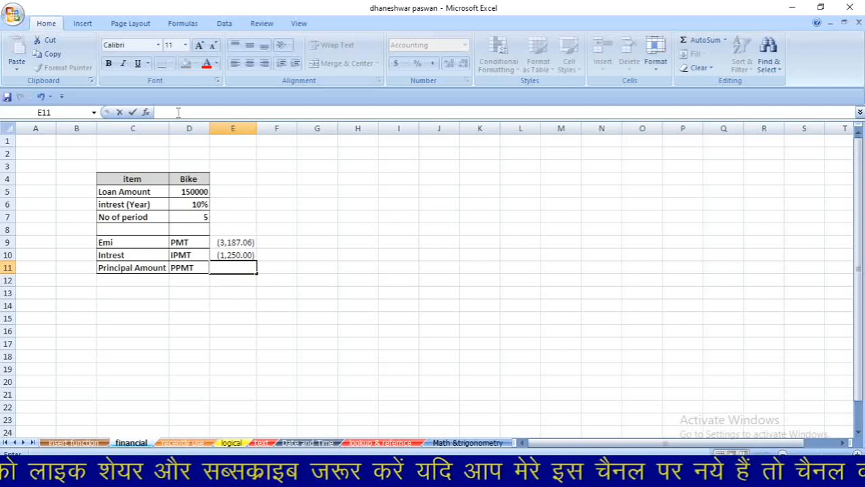
left_click(183, 24)
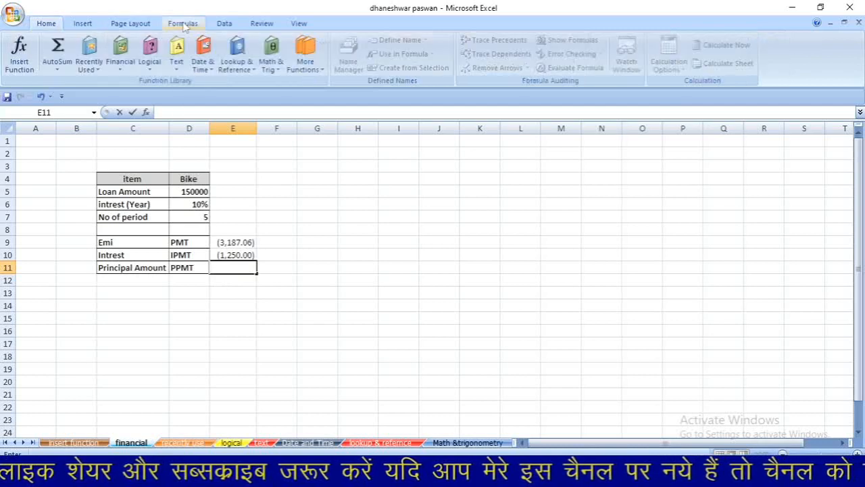
left_click(122, 73)
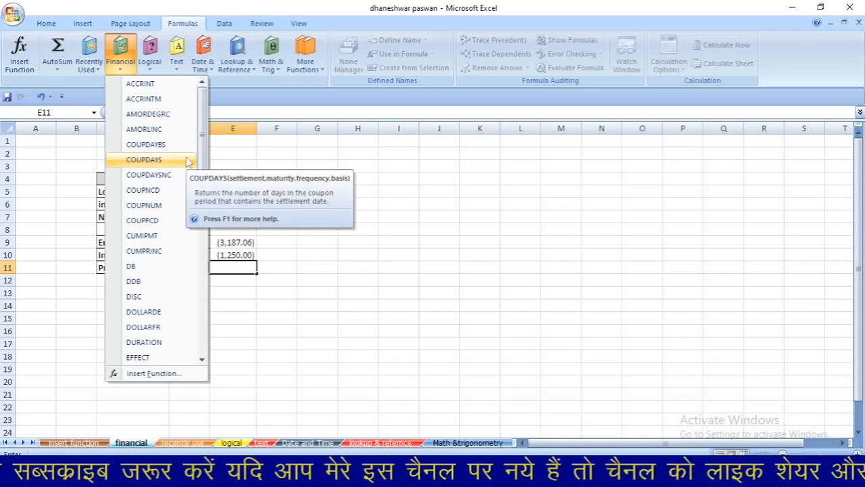
left_click_drag(202, 159, 206, 213)
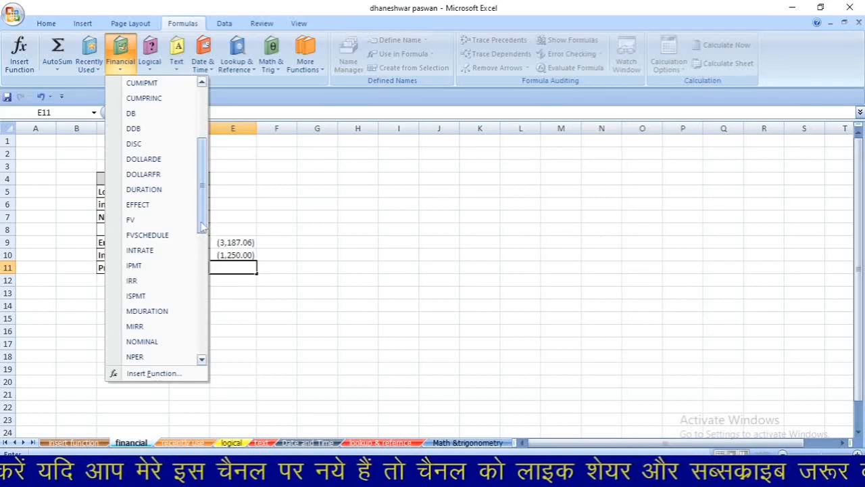
left_click_drag(202, 227, 207, 265)
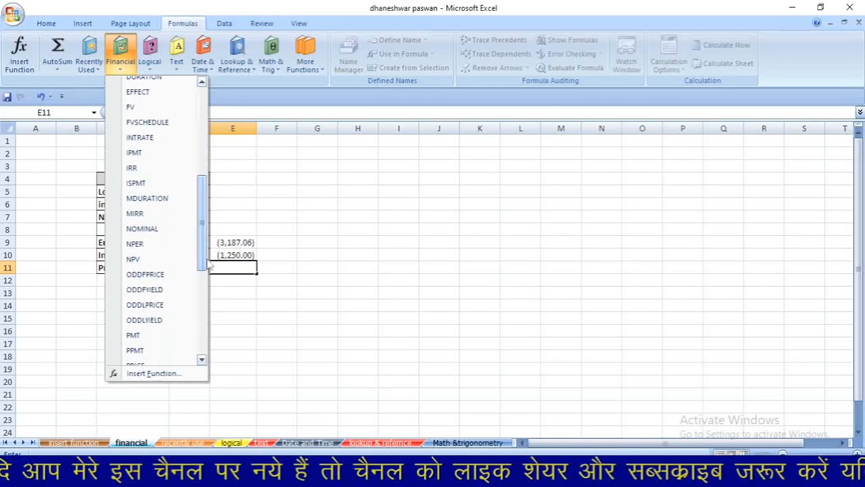
left_click(315, 266)
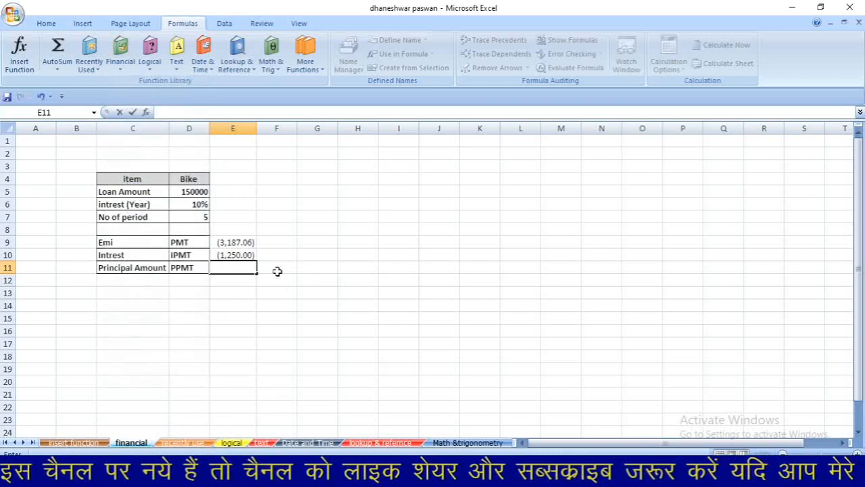
Step: Start a PPMT formula in E11 beside Principal Amount with D6/12 as the rate and 1 as the period
left_click(235, 267)
type("=")
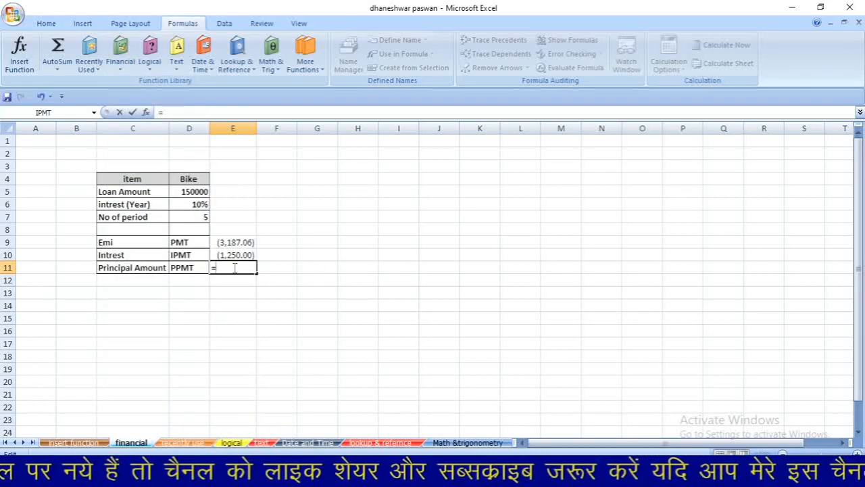
type("PPMT(")
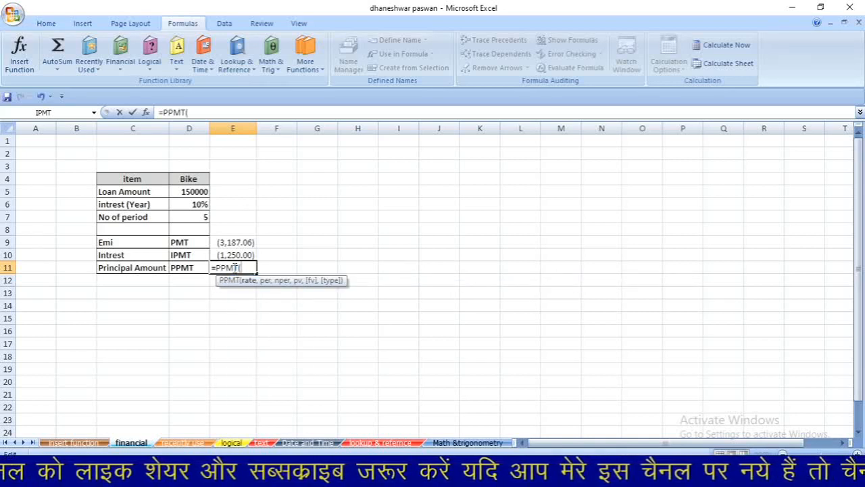
left_click(195, 204)
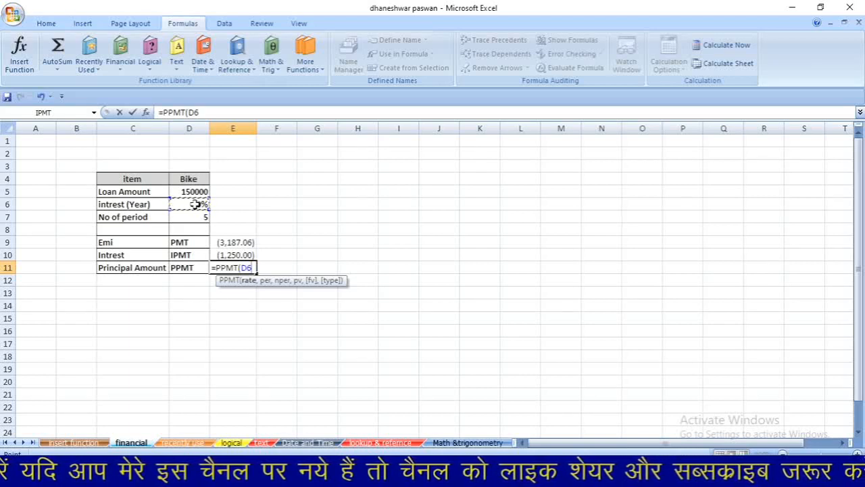
type("/")
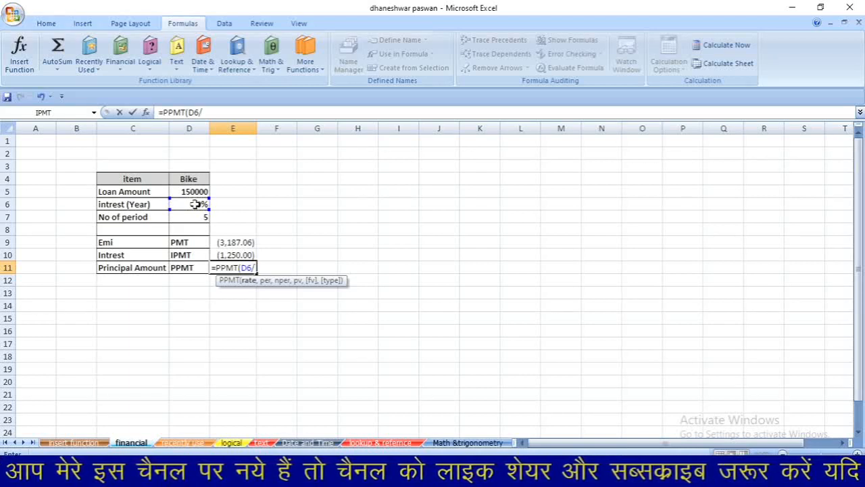
type("12")
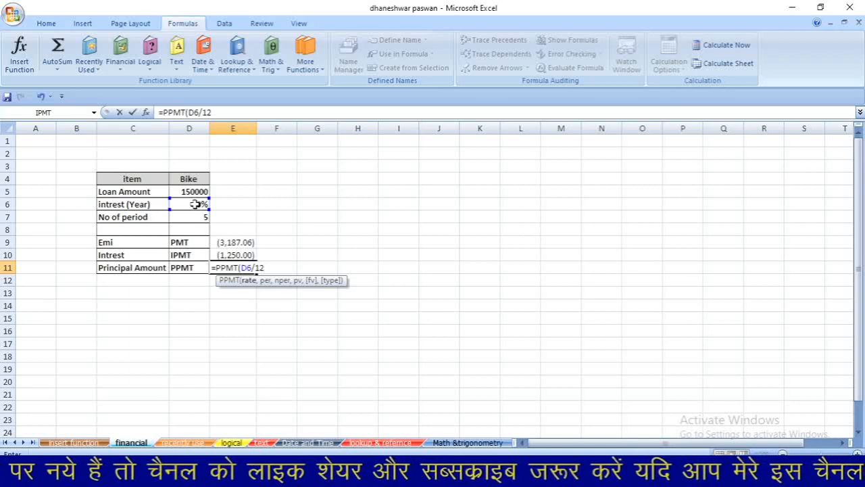
type(",1")
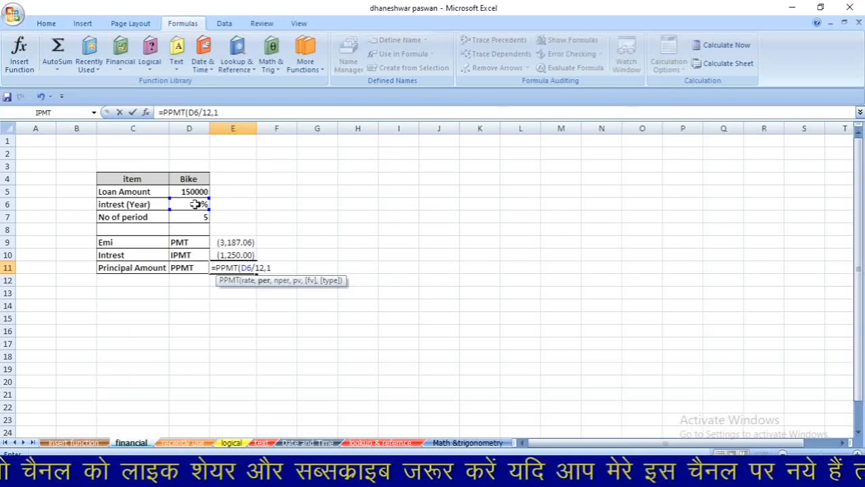
Step: Set the PPMT formula's nper argument to D7*12 and pv to the loan amount in D5, and complete the formula
type(",")
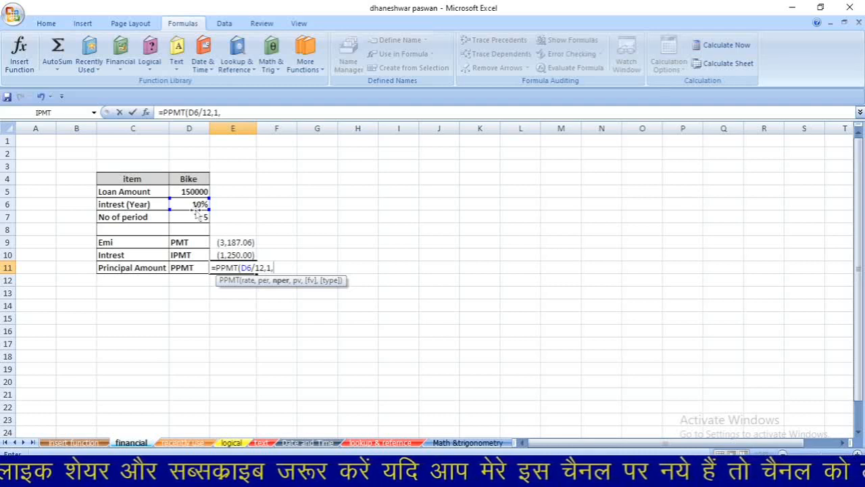
left_click(196, 217)
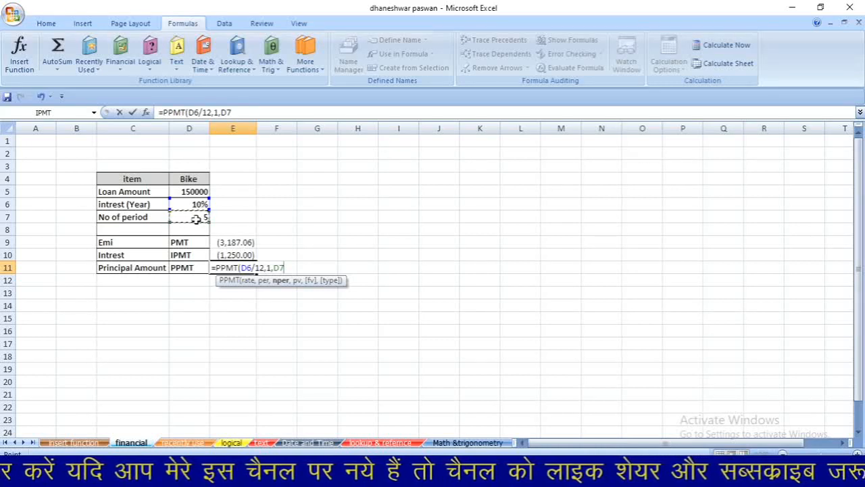
type("*")
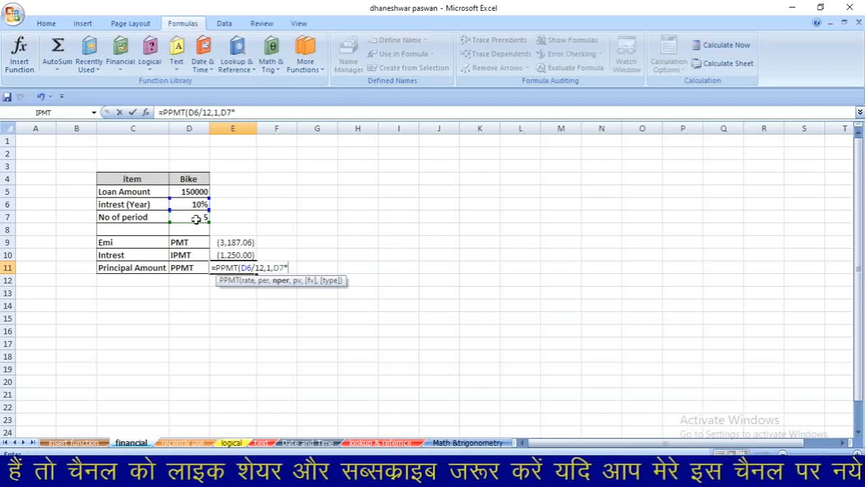
type("12")
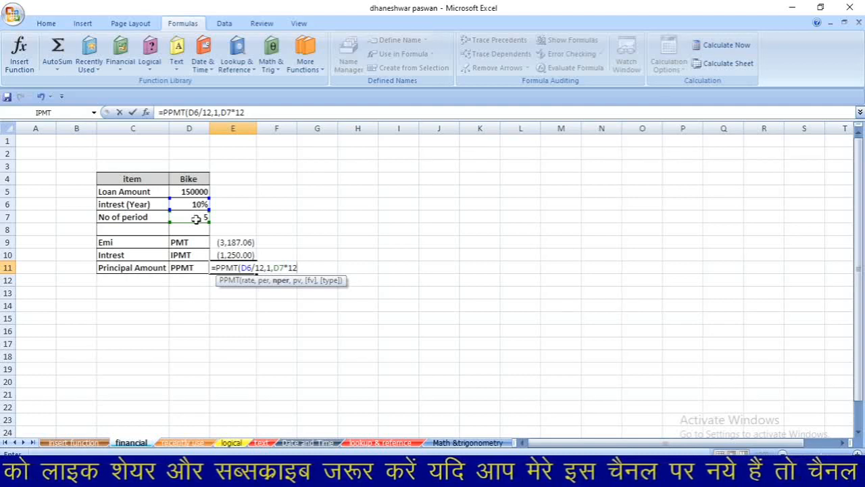
type(",")
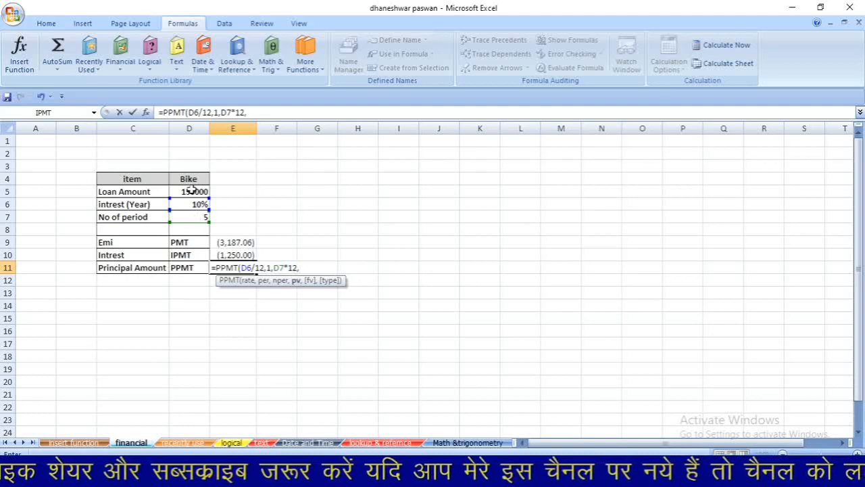
left_click(193, 192)
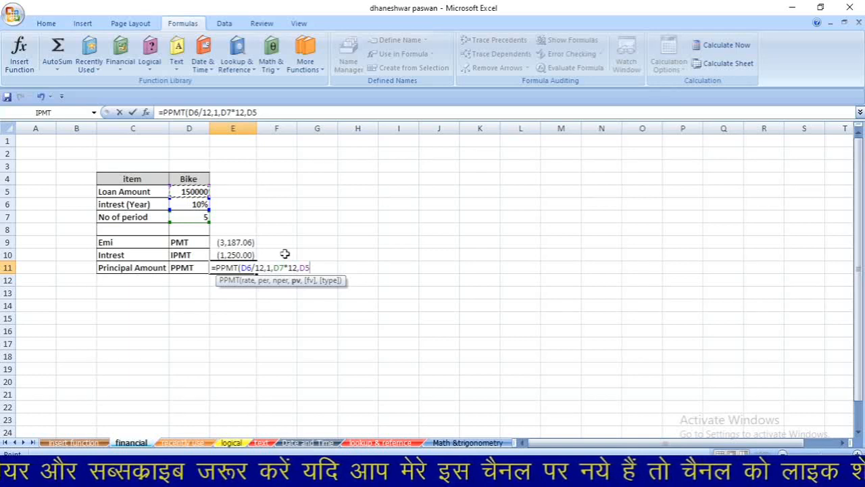
type(")")
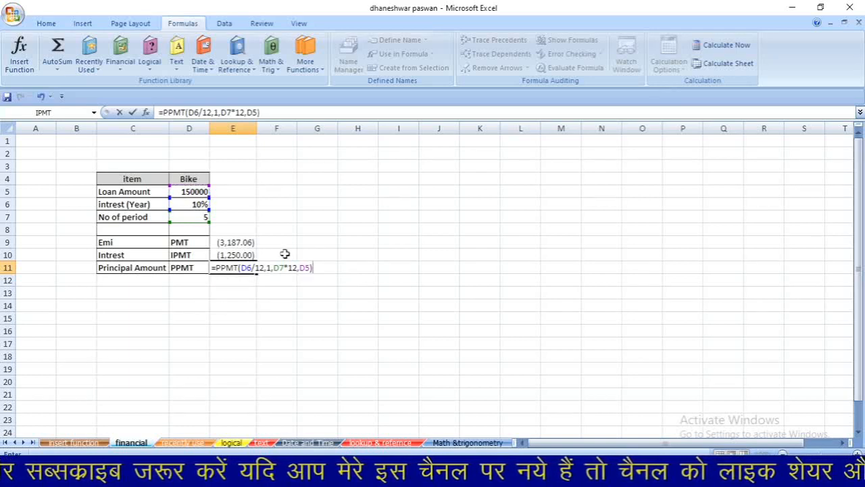
key("Return")
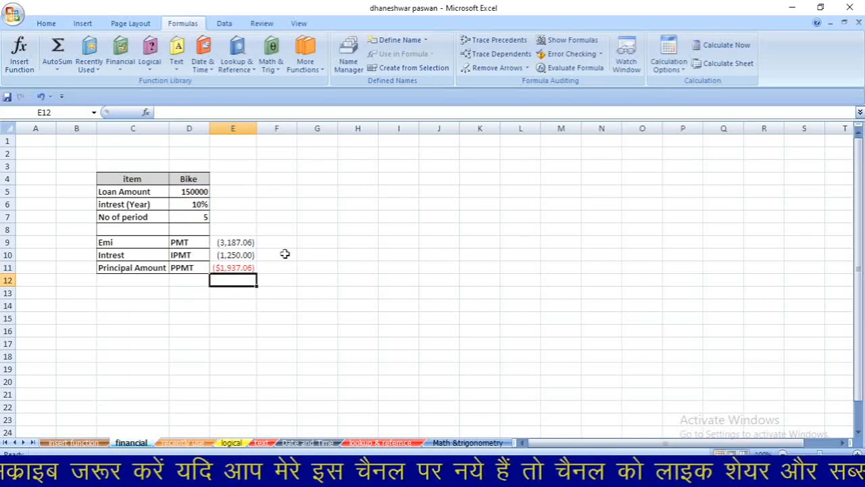
Step: Apply the comma number style to the principal amount in E11 and deselect the cell
left_click(245, 268)
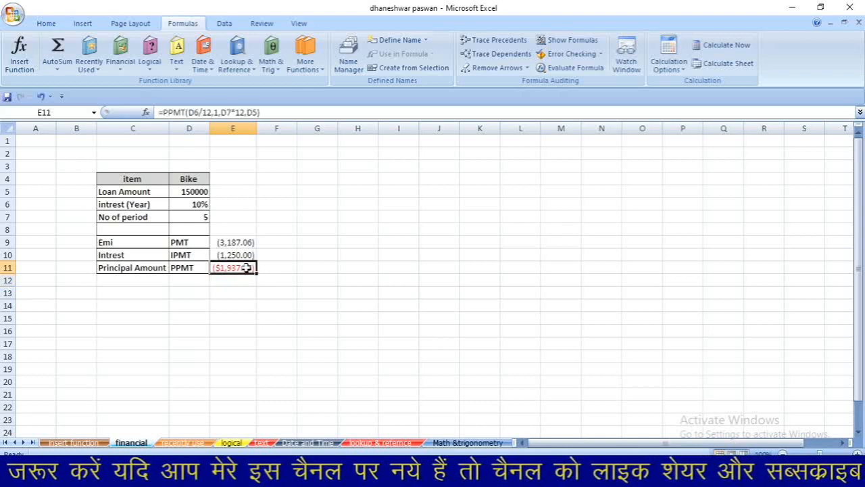
left_click(46, 23)
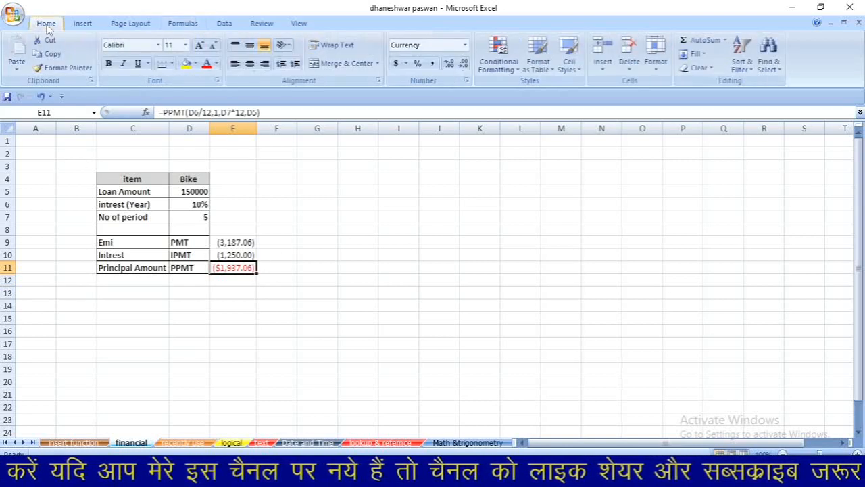
left_click(432, 63)
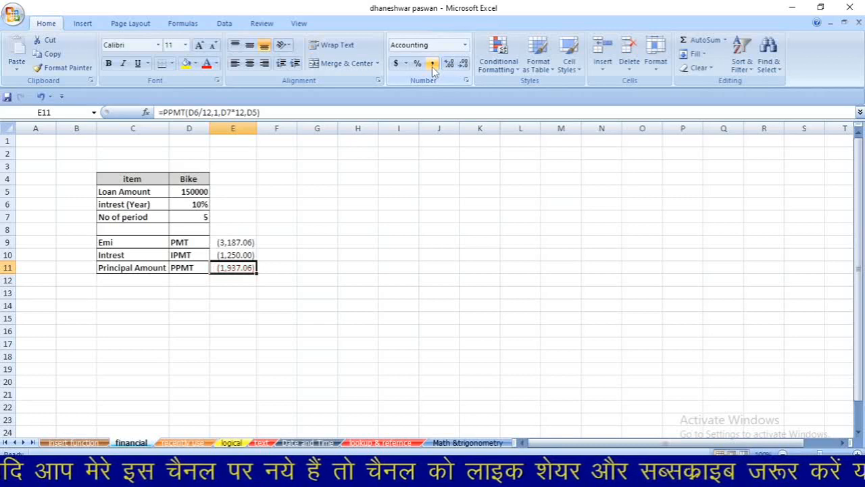
left_click(274, 270)
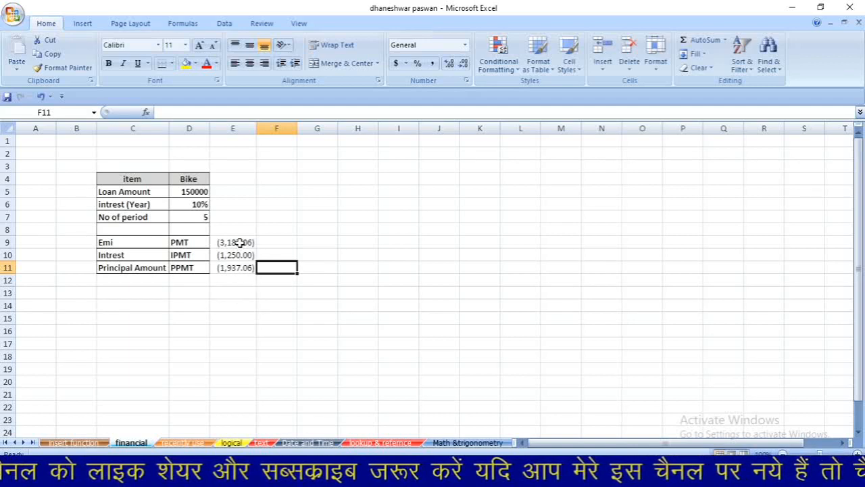
Step: Add the interest and principal amounts in G11 with the formula =SUM(E10+E11)
left_click(324, 267)
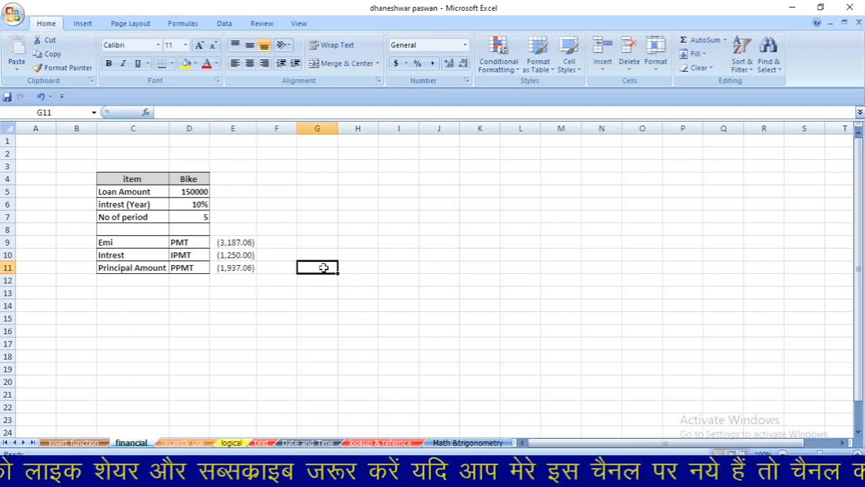
type("=SUM")
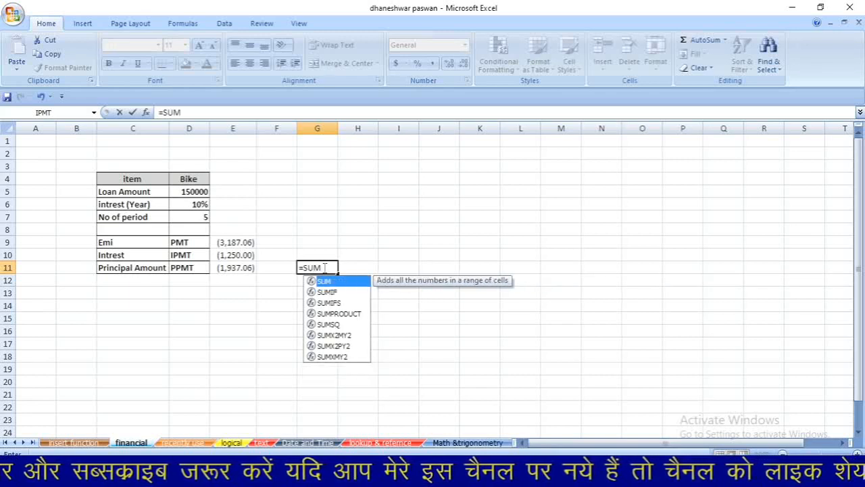
type("(")
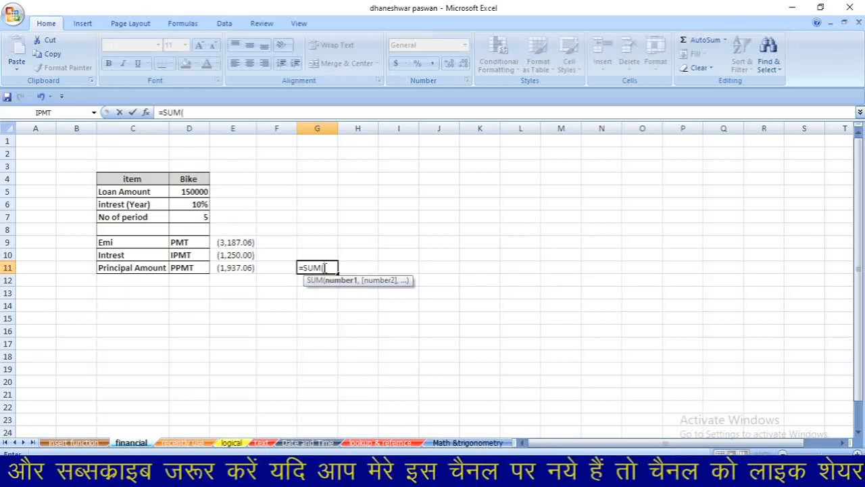
left_click(236, 256)
type("+")
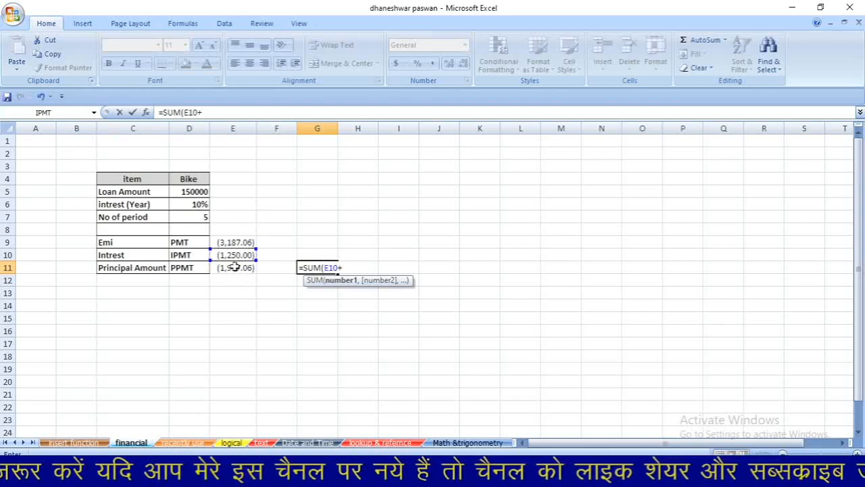
left_click(233, 267)
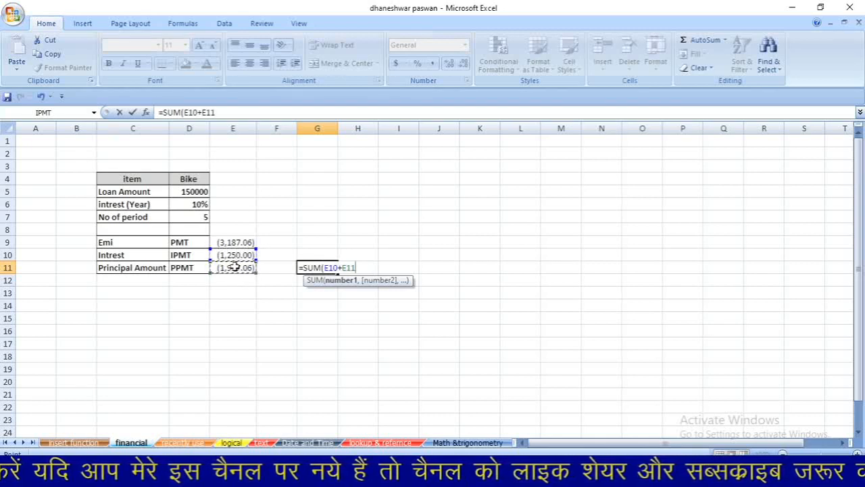
type(")")
key("Return")
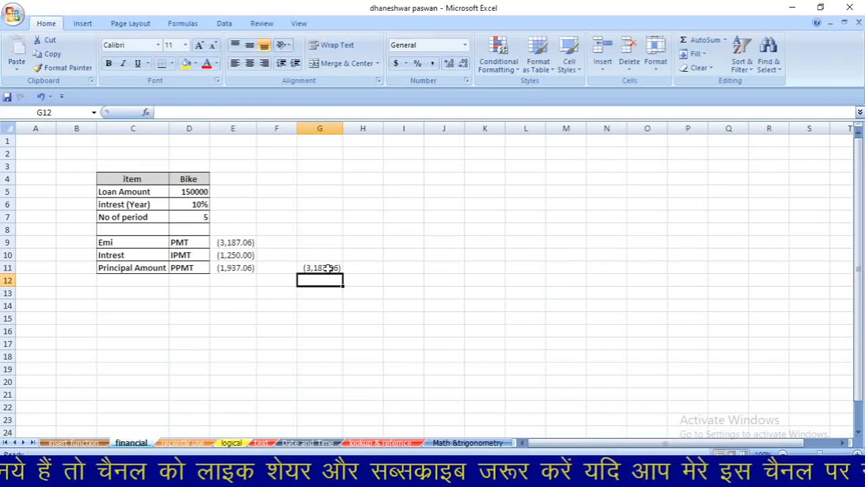
Step: Display the list of logical functions and switch to the logical worksheet
left_click(184, 24)
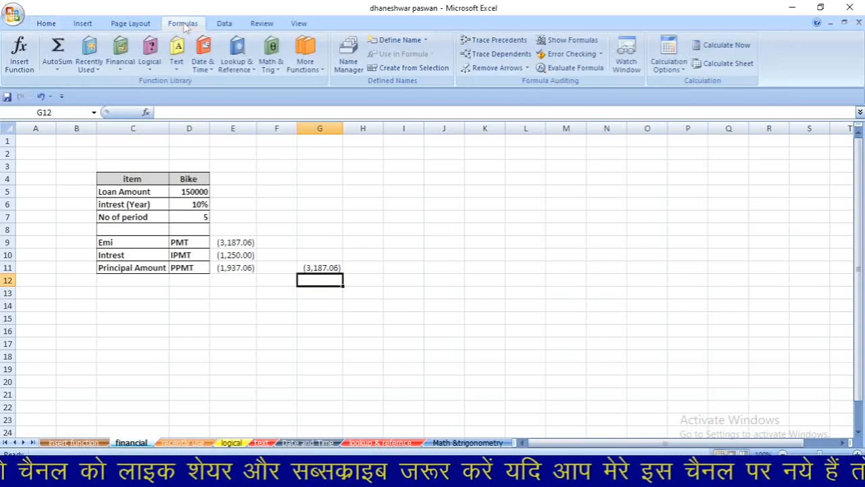
left_click(153, 63)
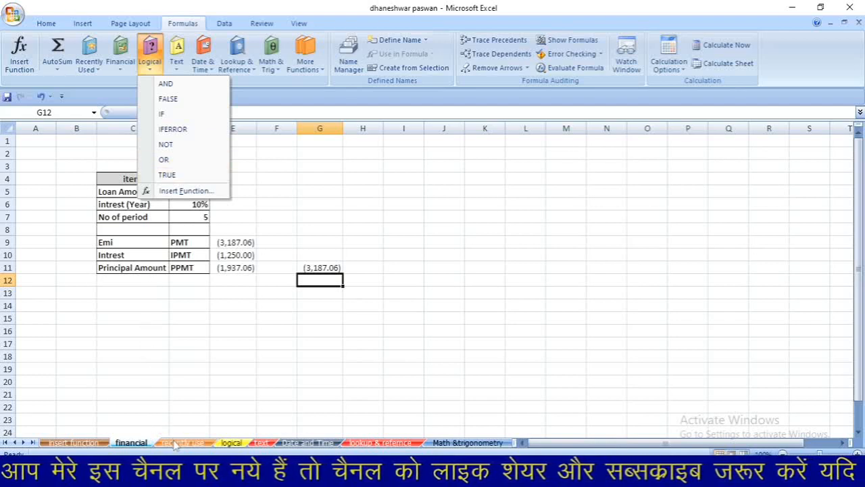
left_click(230, 448)
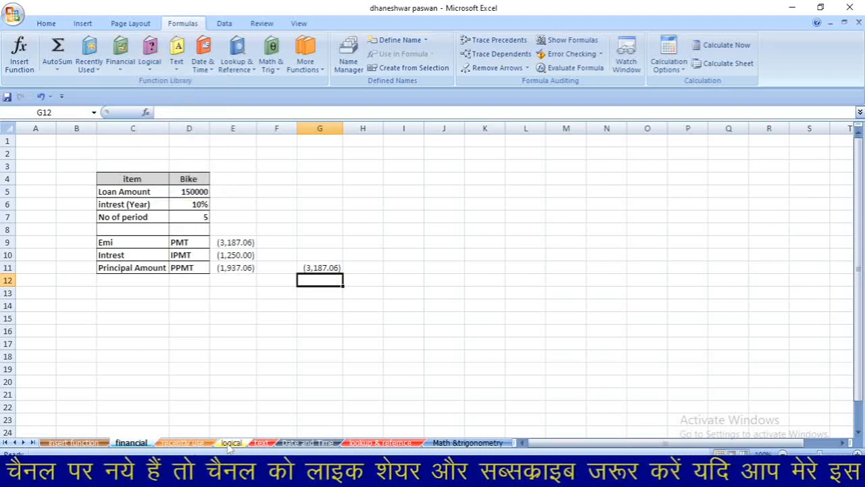
left_click(229, 445)
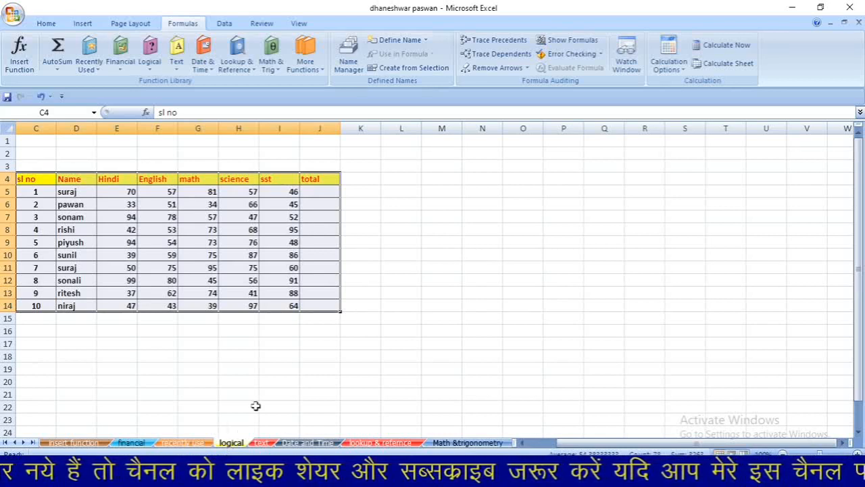
Step: Add the column headings MAX in K4 and MIN in L4 beside the total heading of the marks table
left_click(363, 179)
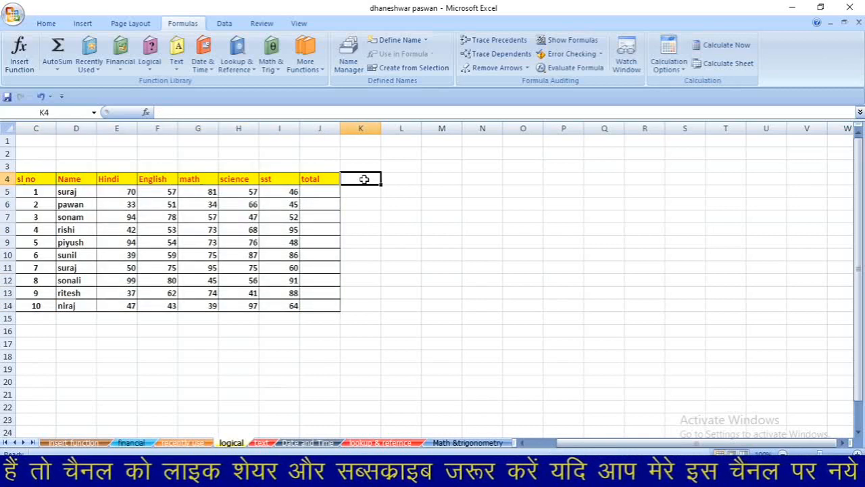
type("MAX")
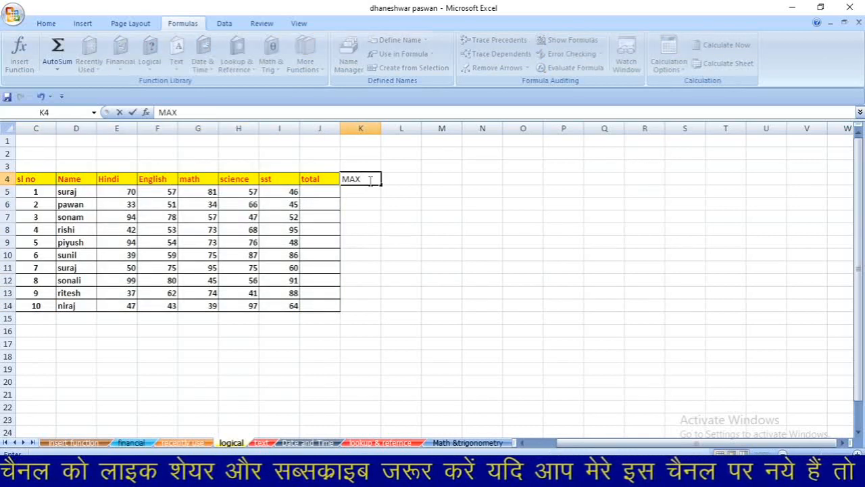
left_click(400, 177)
type("MIN")
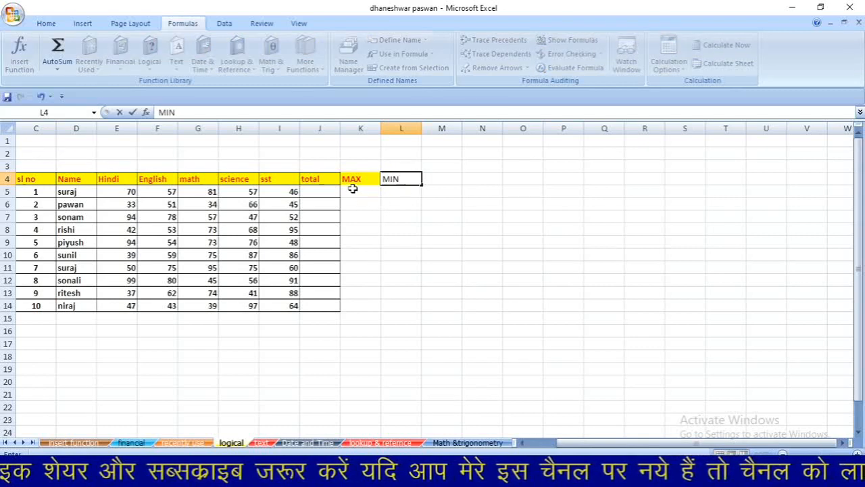
left_click(392, 192)
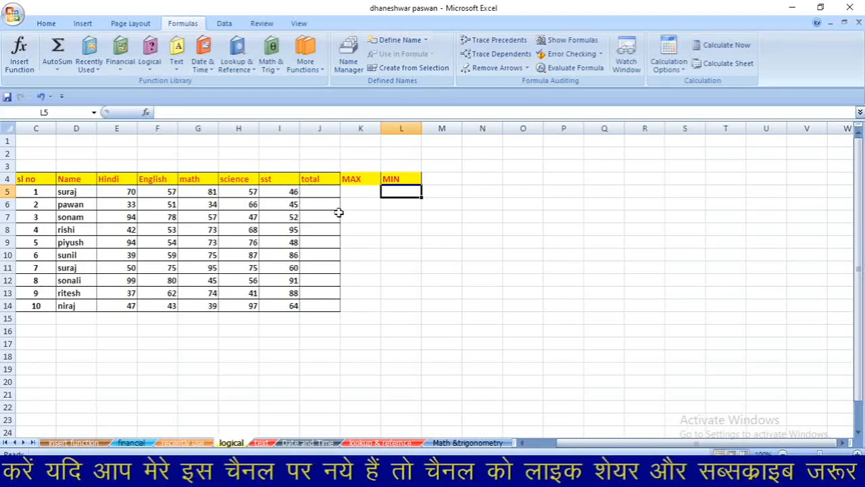
Step: Total the first student's marks in J5 with =SUM(E5:I5) and fill the formula down to J14
left_click(328, 193)
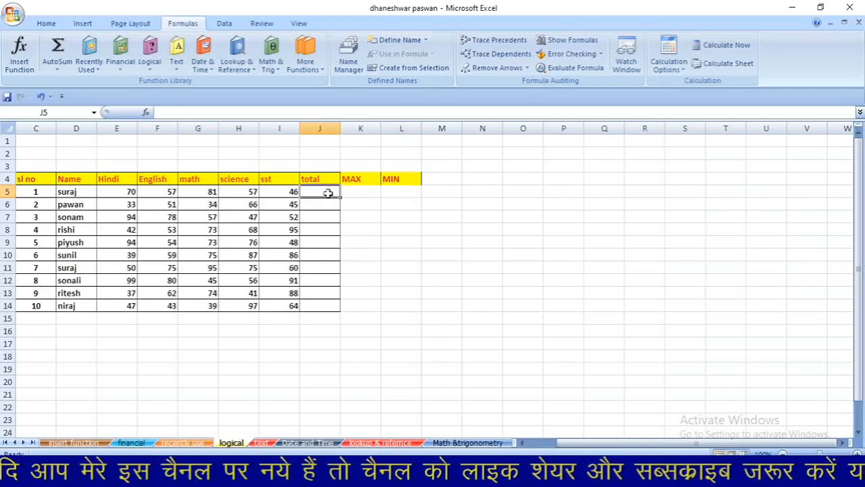
type("=")
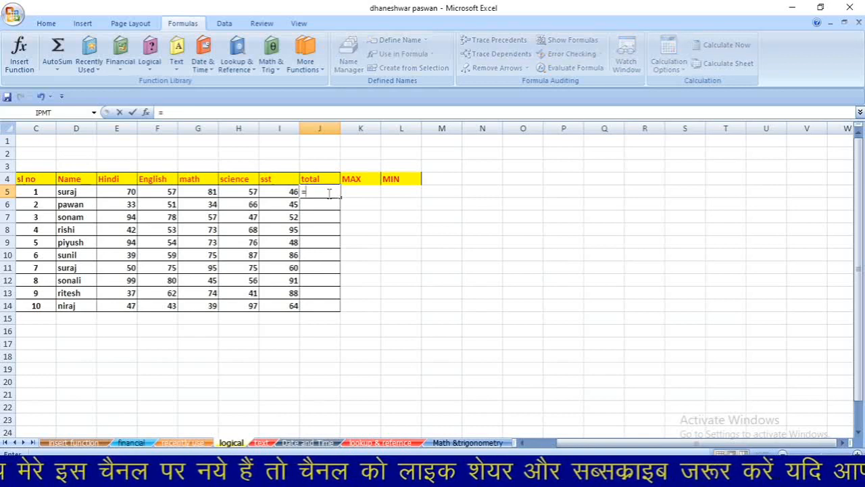
left_click(152, 64)
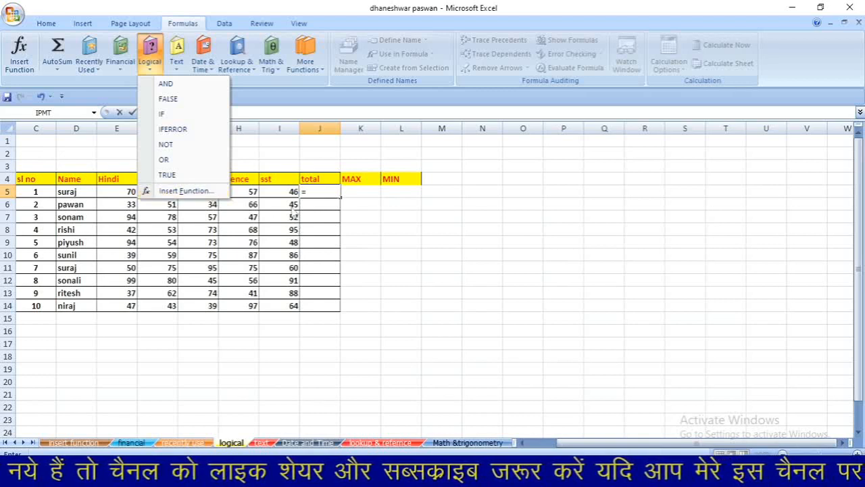
left_click(322, 193)
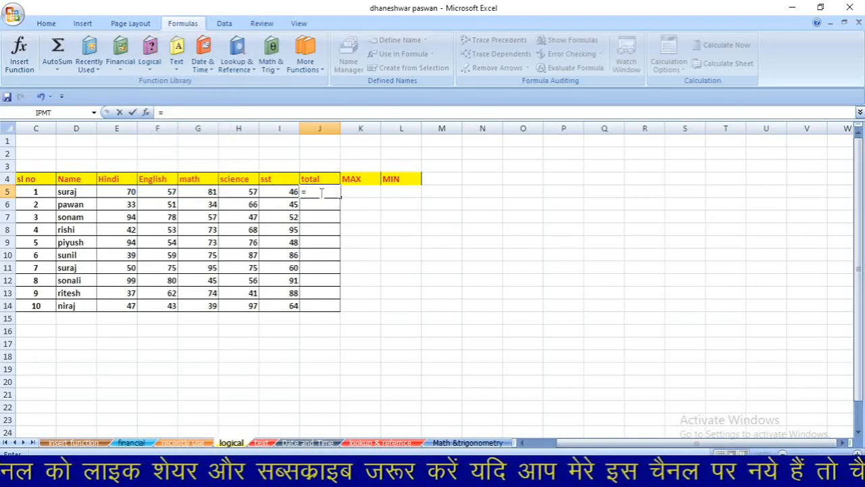
type("S9")
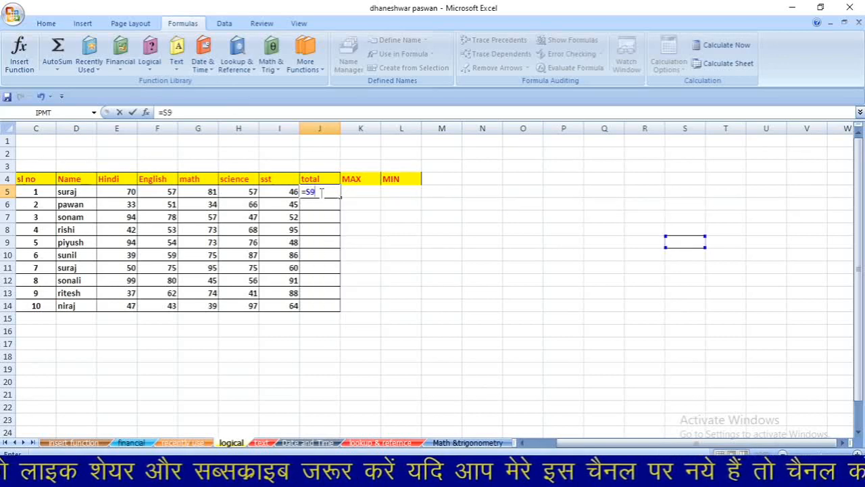
key("BackSpace")
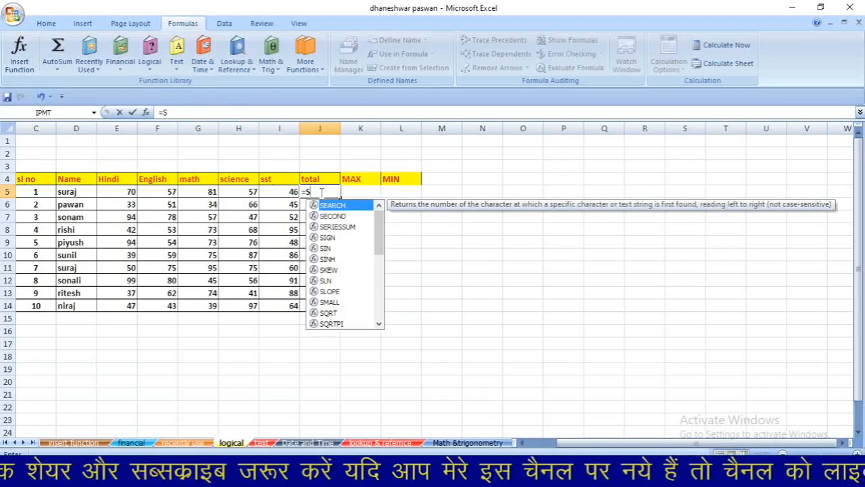
type("UM")
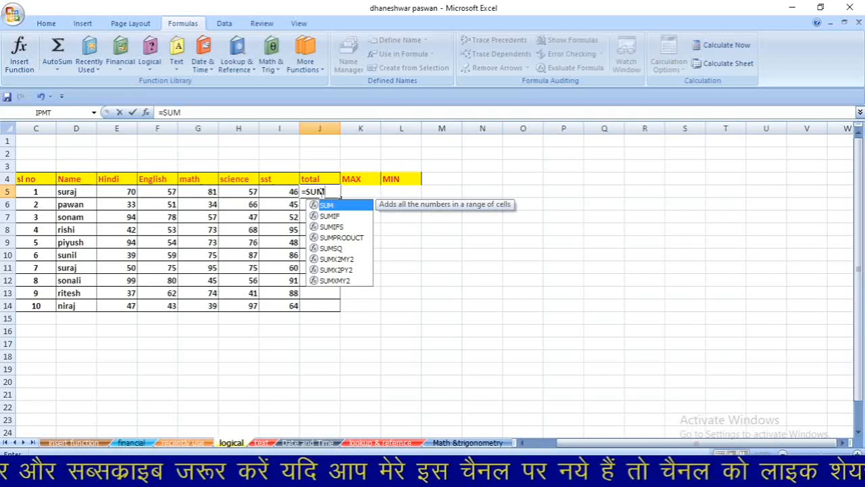
type("(")
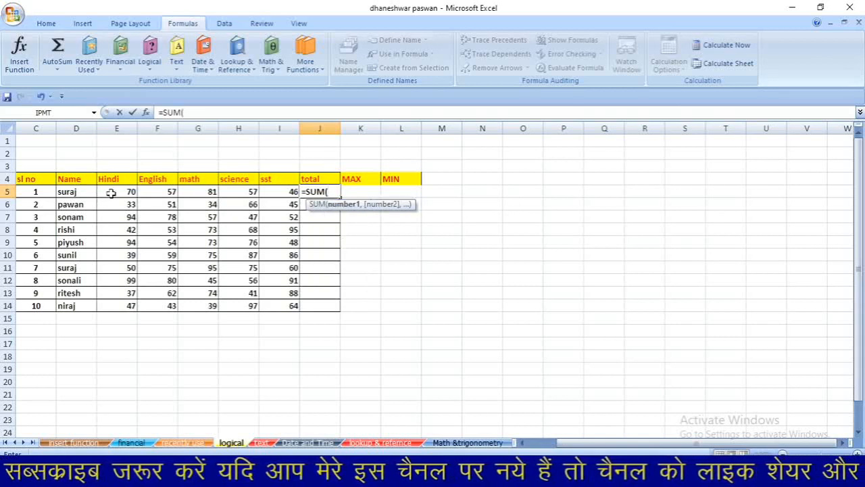
left_click_drag(109, 193, 267, 192)
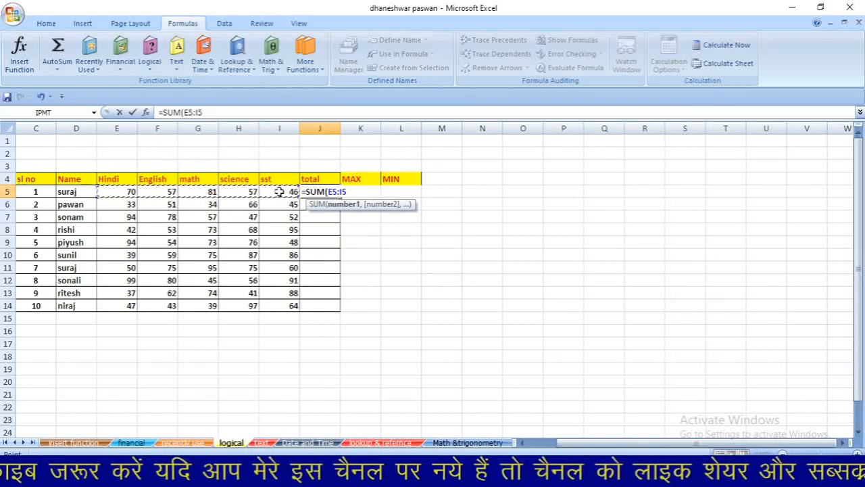
type(")")
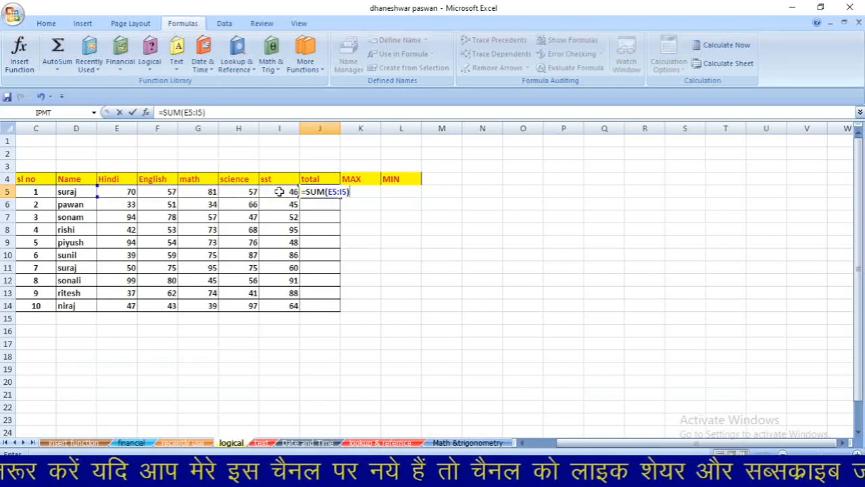
key("Return")
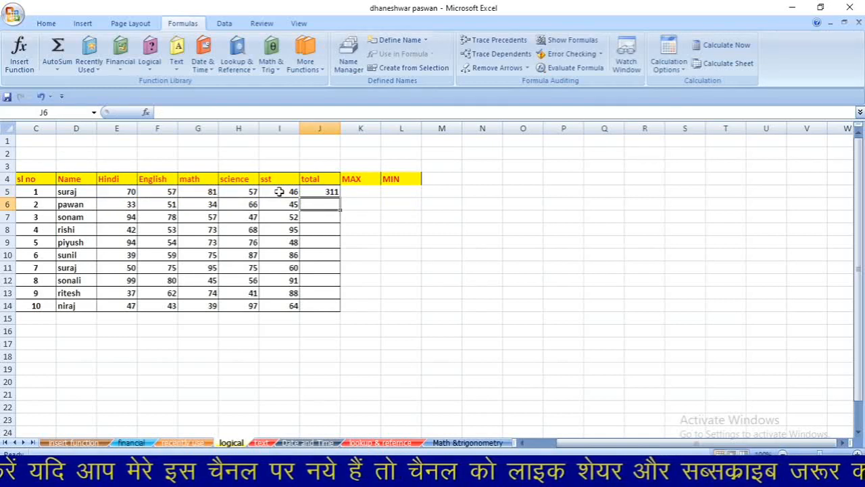
left_click(310, 193)
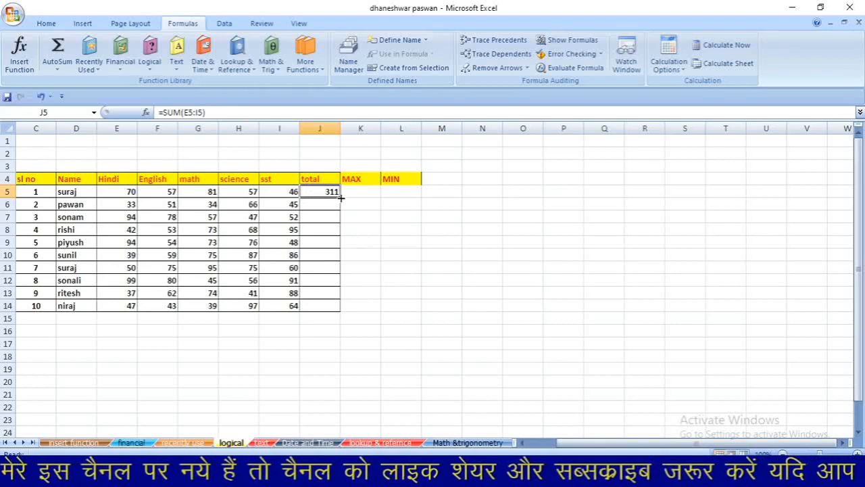
double_click(341, 198)
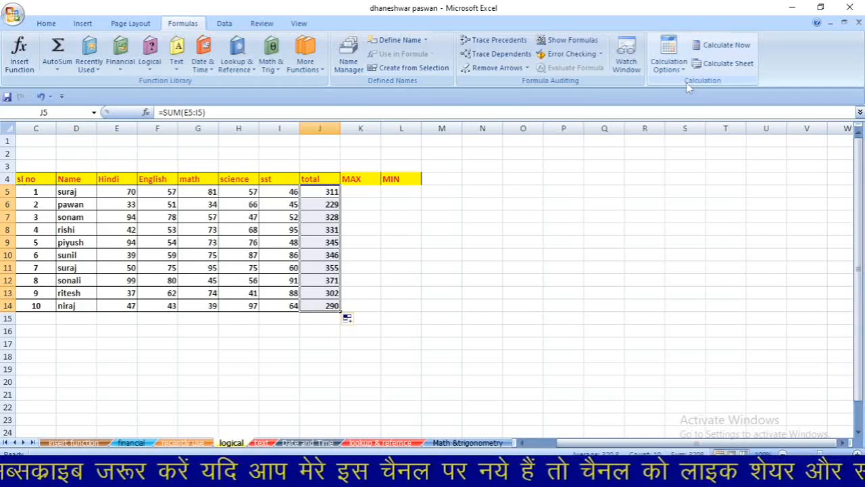
Step: Find the first student's highest mark in K5 with =MAX(E5:I5) and fill the formula down to K14
left_click(359, 196)
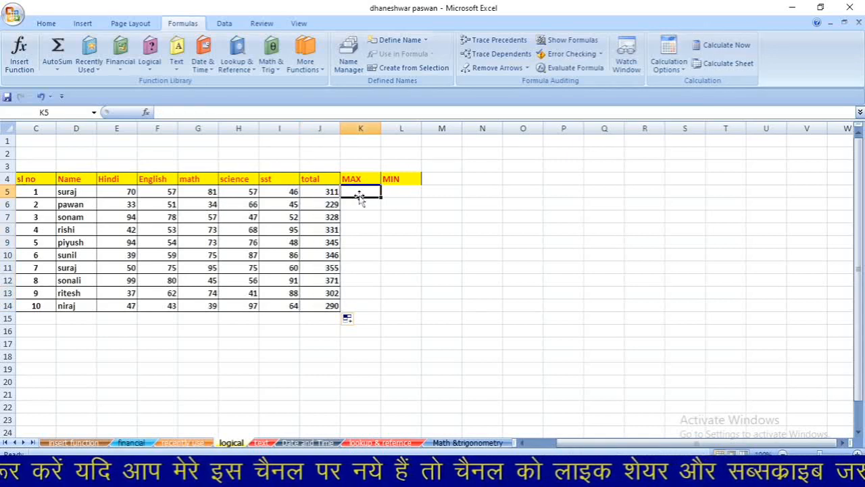
type("=MAX")
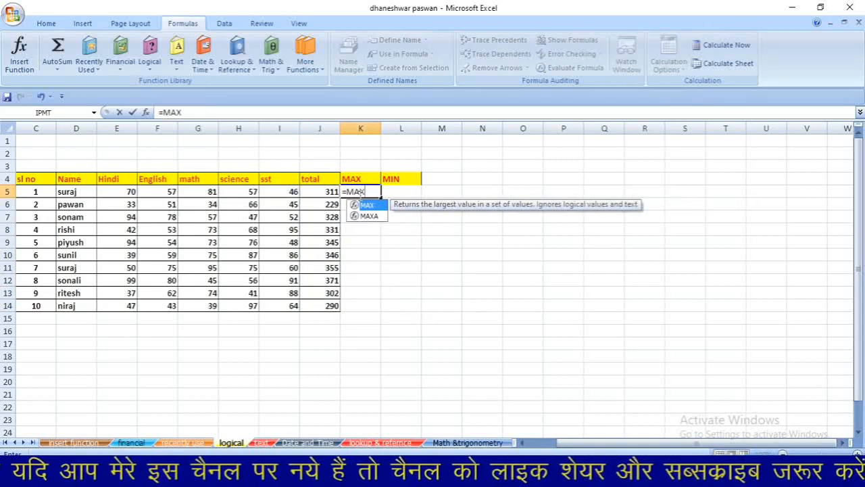
type("(")
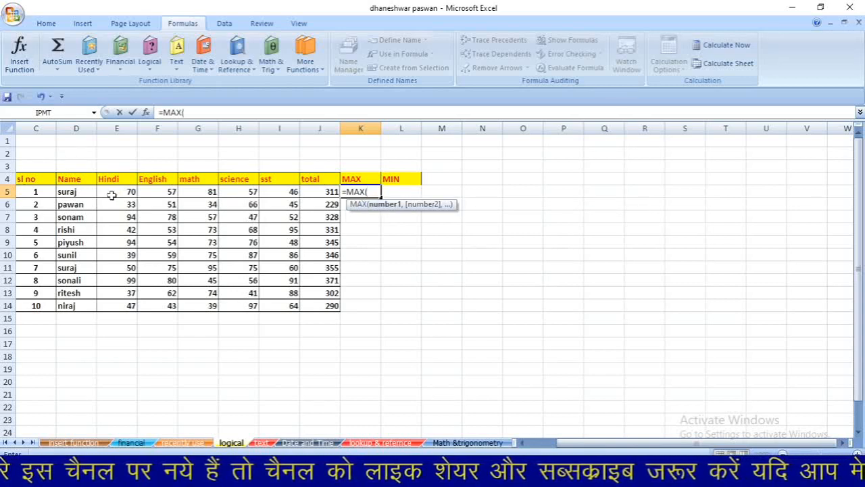
left_click_drag(113, 193, 282, 192)
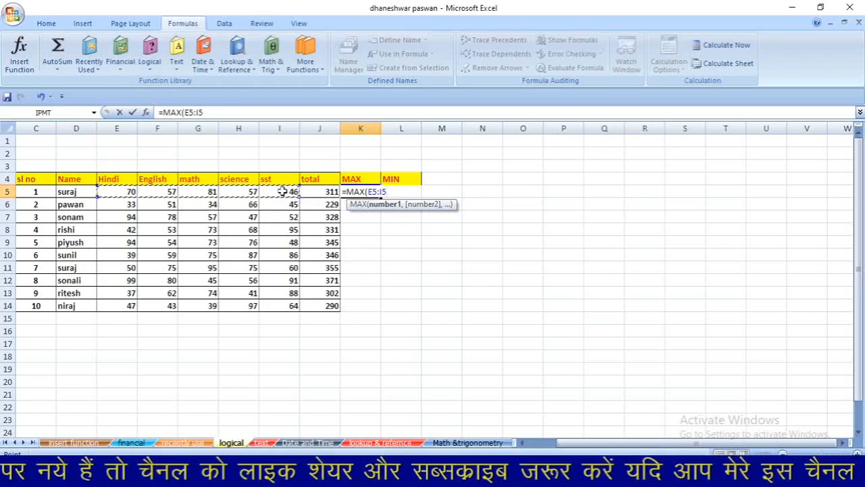
type(")")
key("Return")
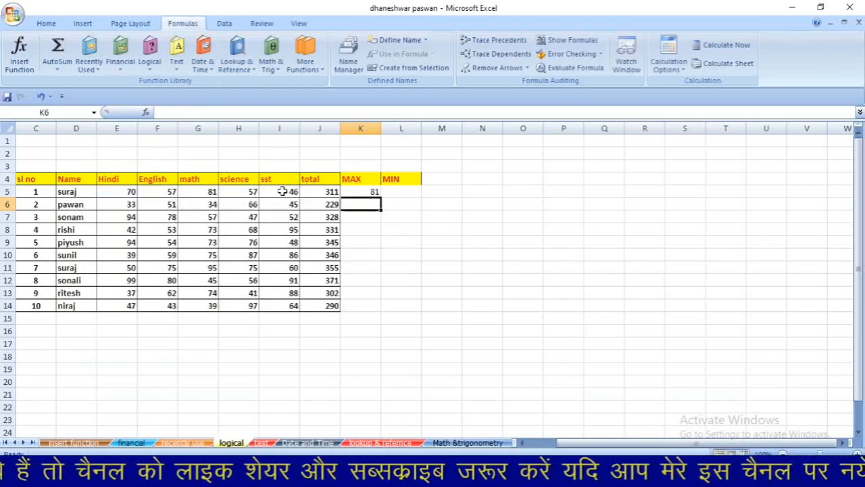
left_click(358, 193)
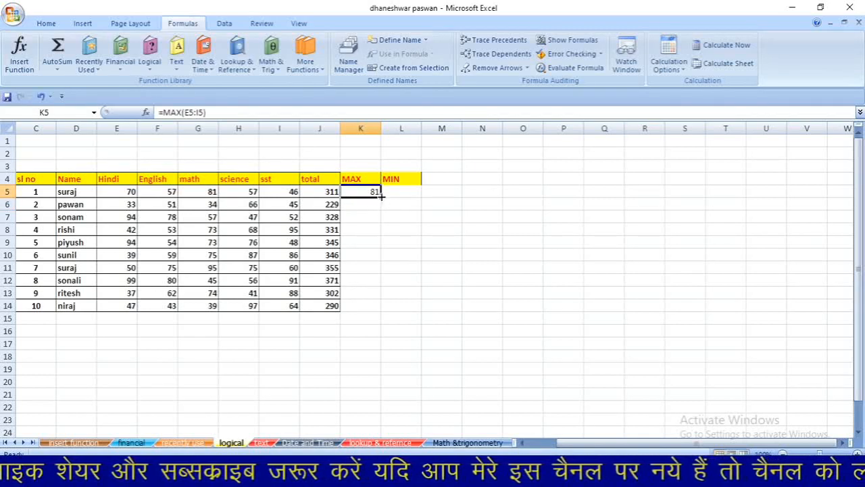
double_click(382, 196)
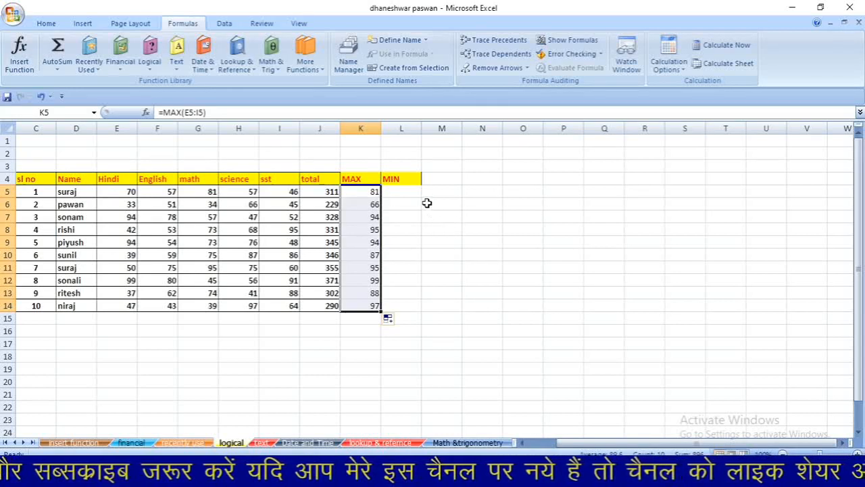
Step: Find the first student's lowest mark in L5 with =MIN(E5:I5) and fill the formula down to L14
left_click(405, 193)
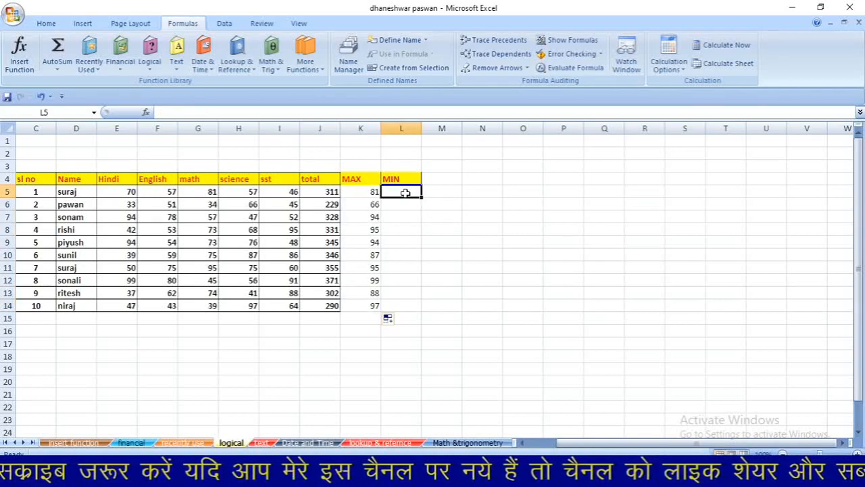
type("=")
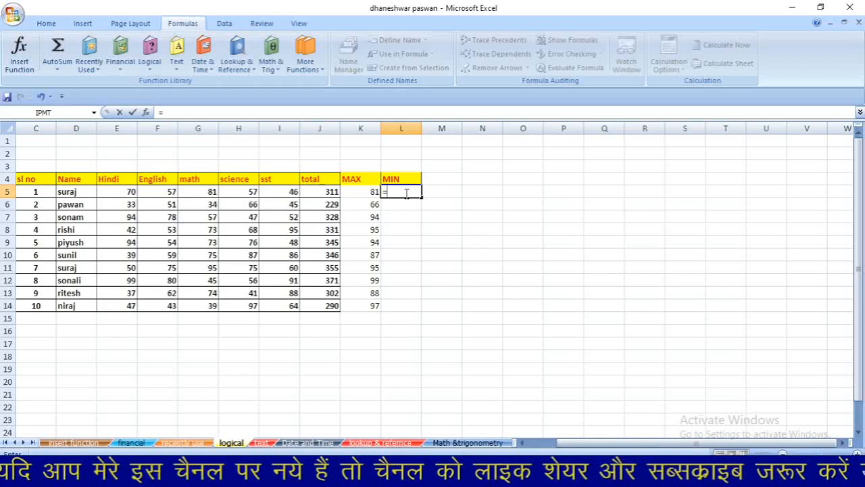
type("M")
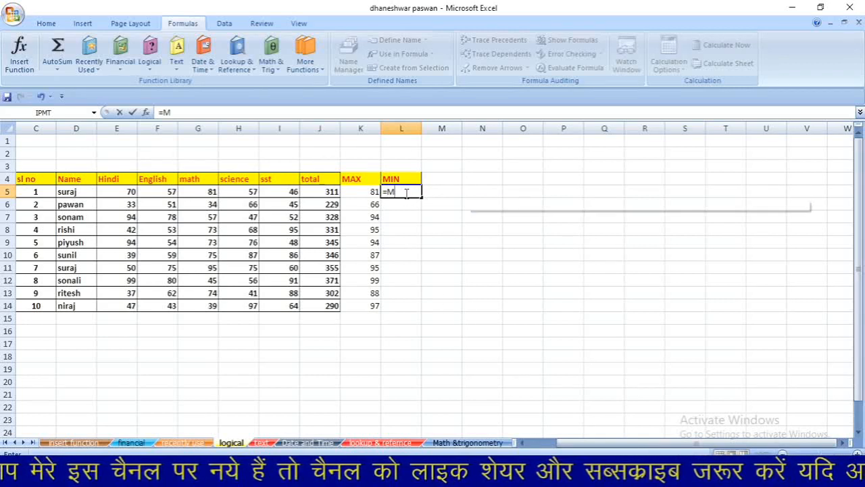
type("IN(")
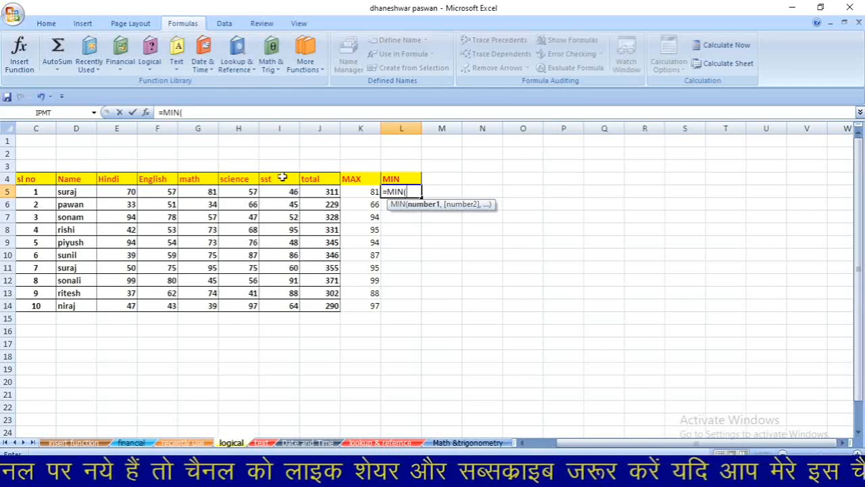
left_click_drag(129, 191, 289, 192)
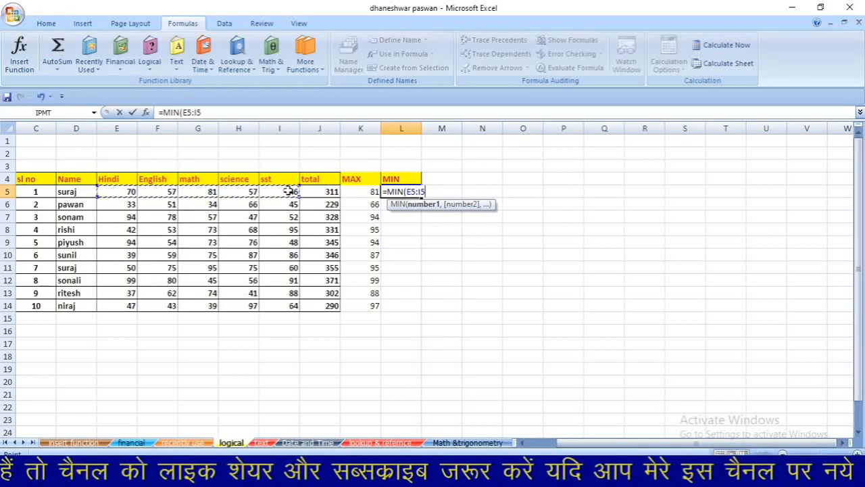
type(")")
key("Return")
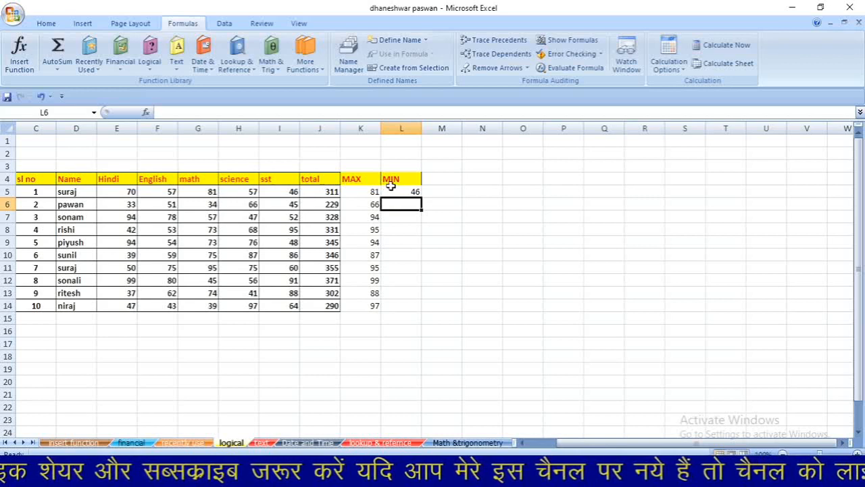
left_click(399, 191)
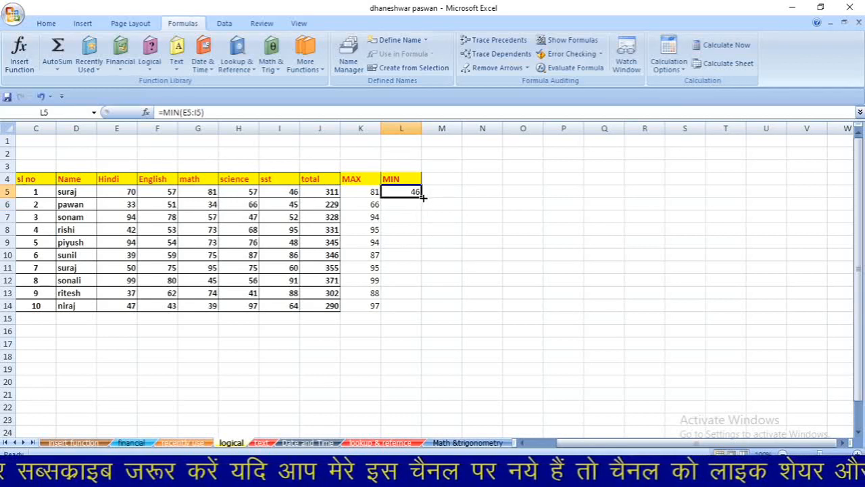
double_click(422, 196)
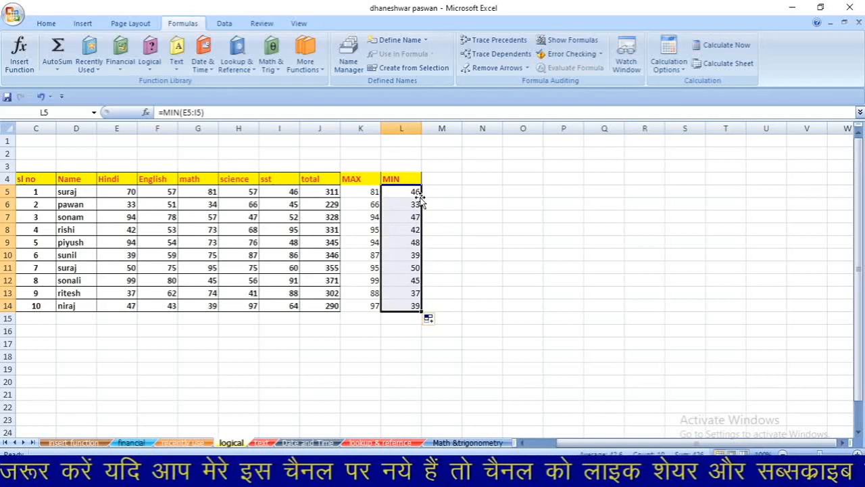
Step: Add the column headings % in M4 and GRADE in N4 beside the MIN heading
left_click(443, 179)
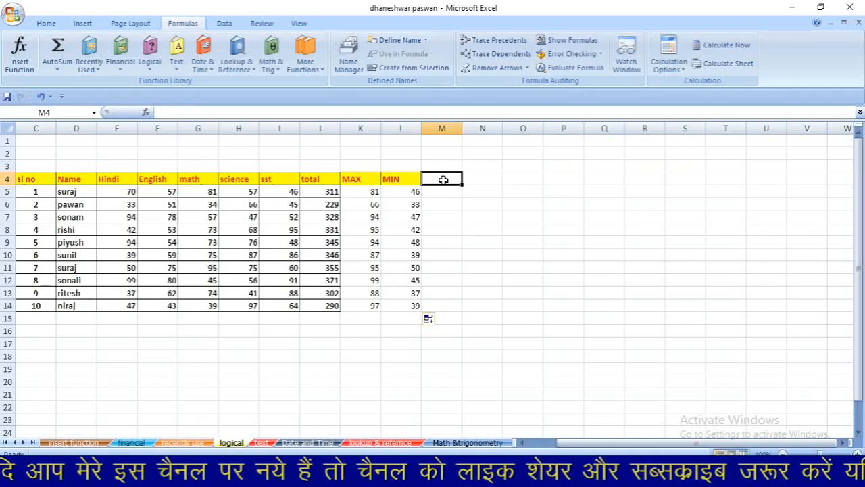
type("%")
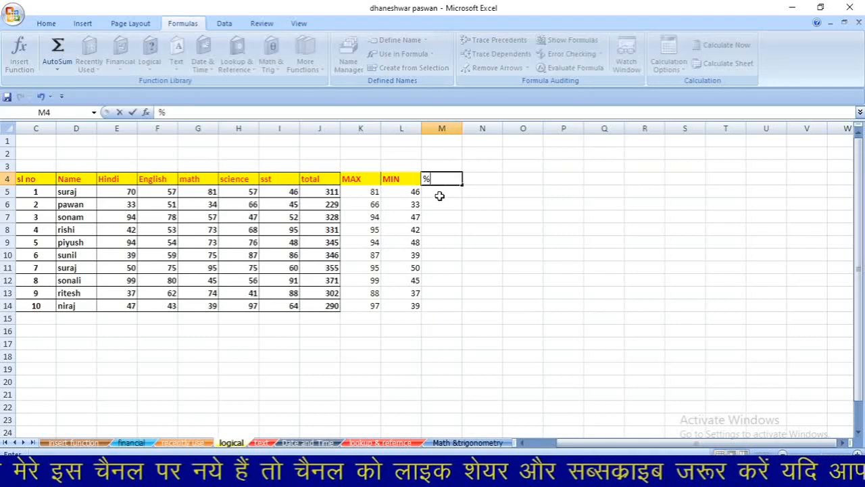
left_click(439, 196)
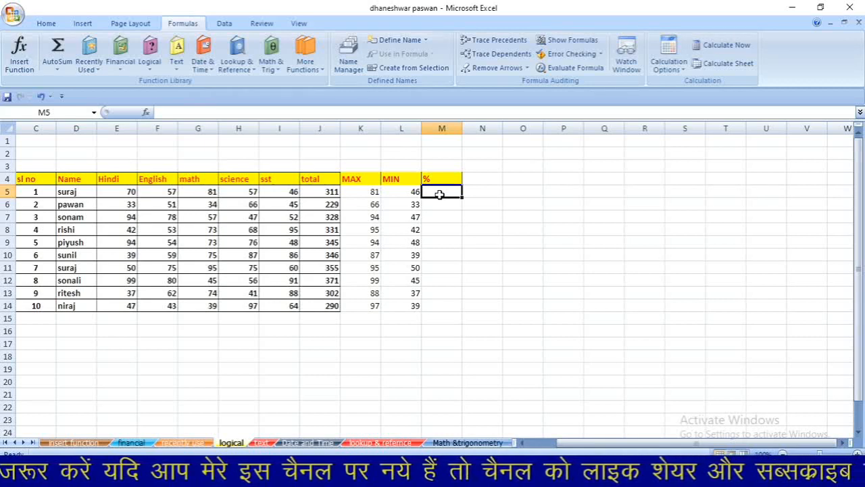
left_click(478, 179)
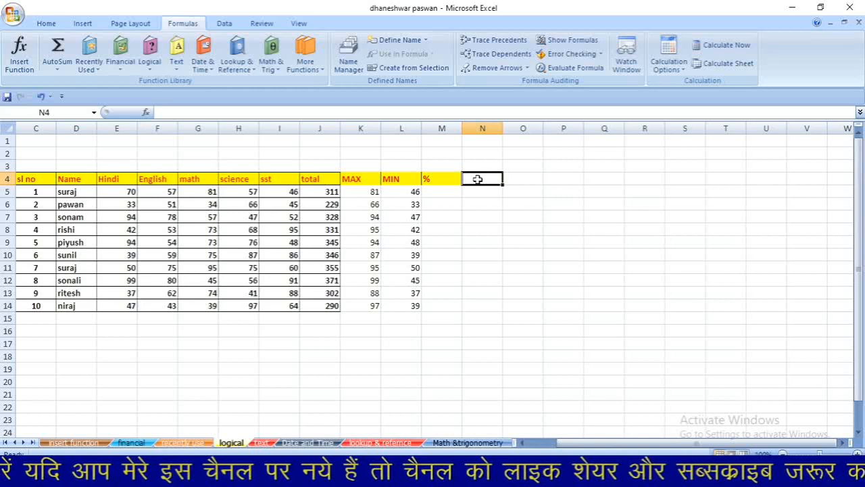
type("GRADE")
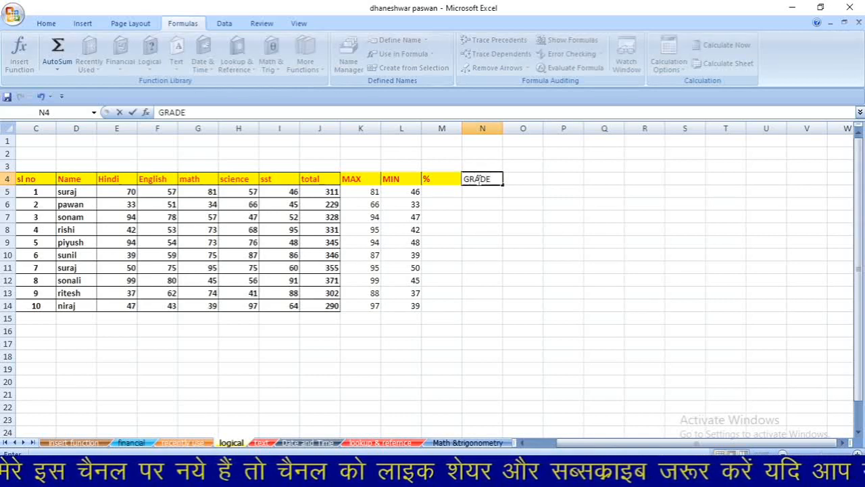
Step: Calculate the first student's percentage in M5 with =AVERAGE(E5:I5) and fill the formula down to M14
left_click(446, 193)
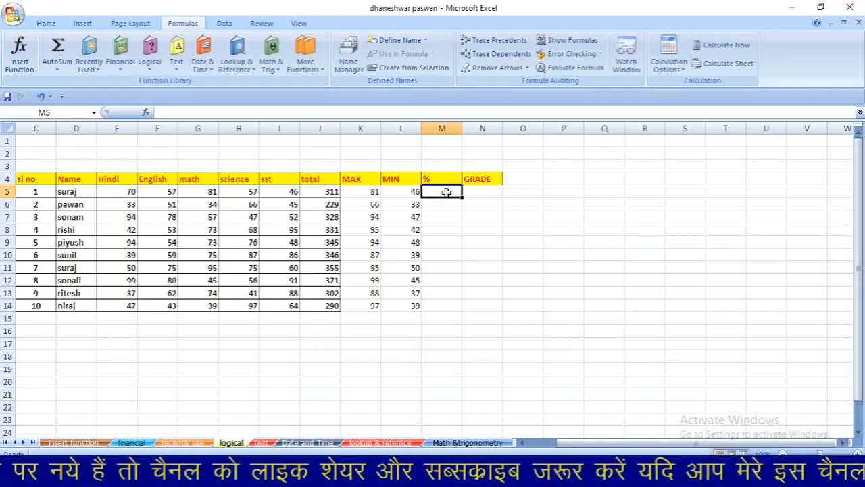
type("=")
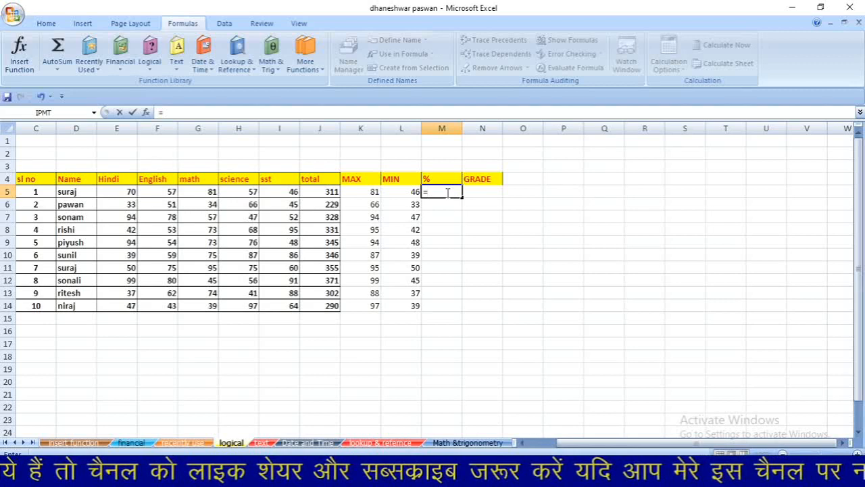
type("AVER")
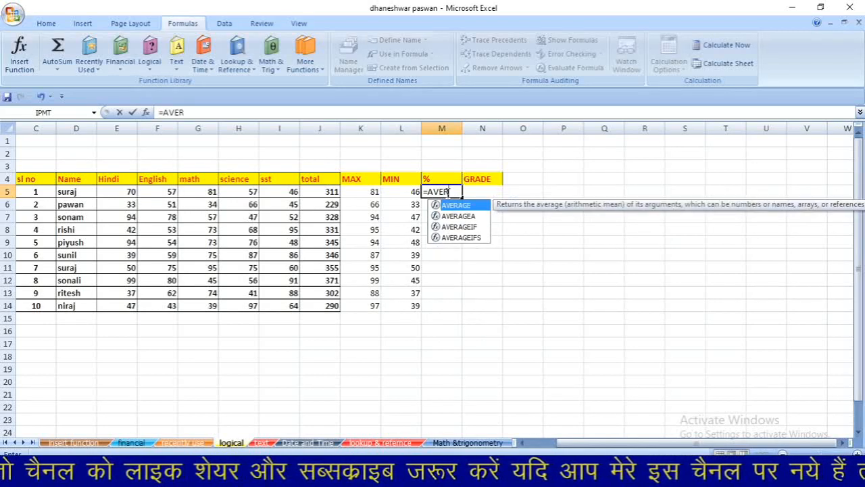
key("Tab")
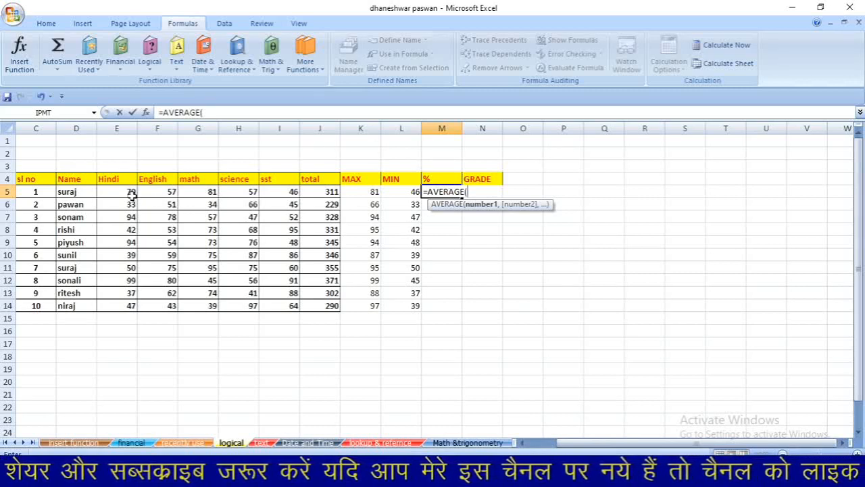
left_click_drag(128, 193, 287, 192)
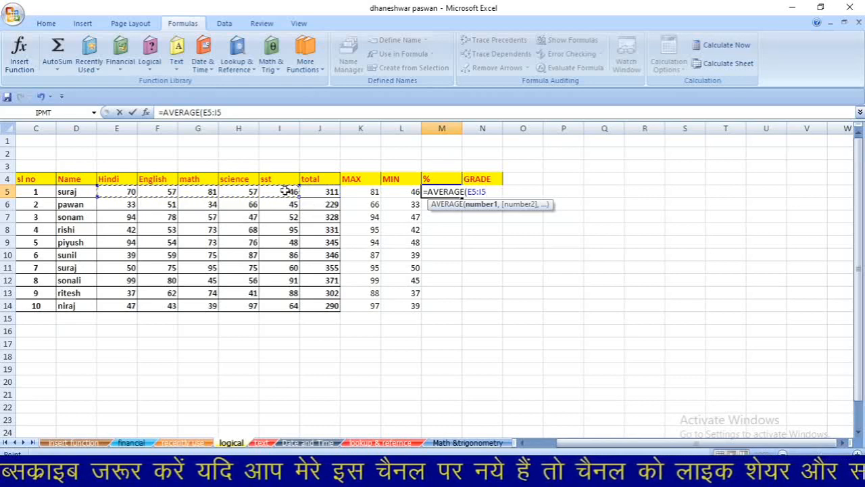
type(")")
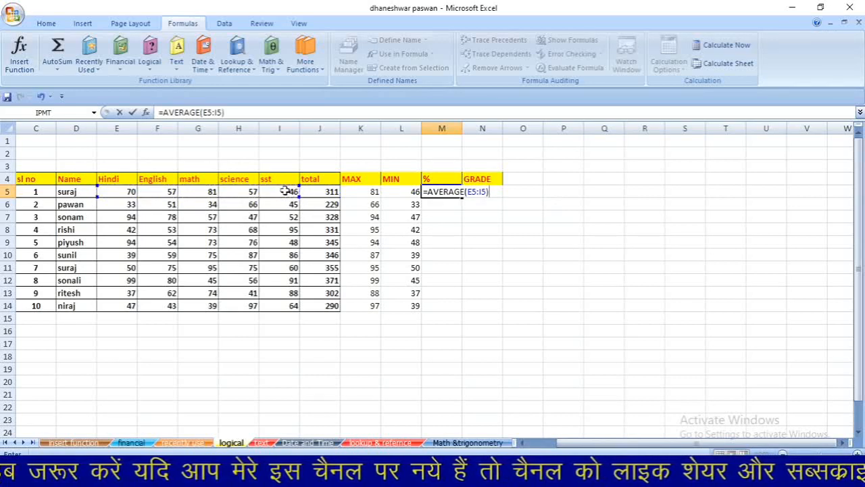
key("Return")
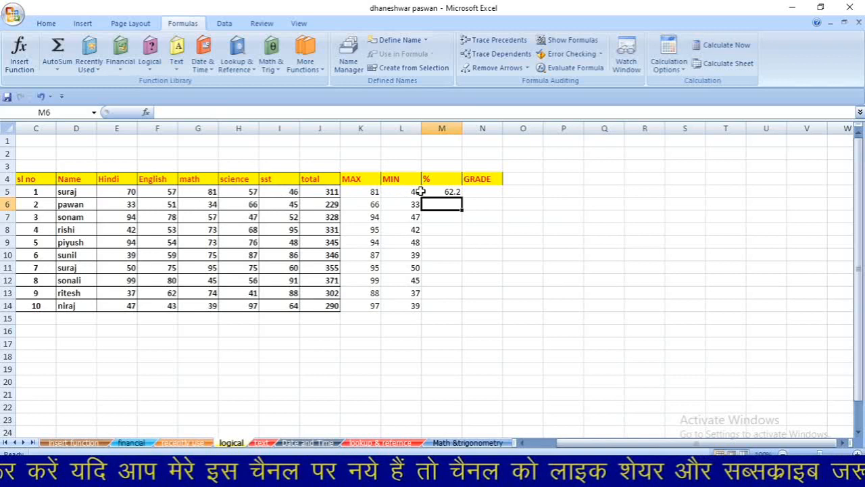
left_click(437, 192)
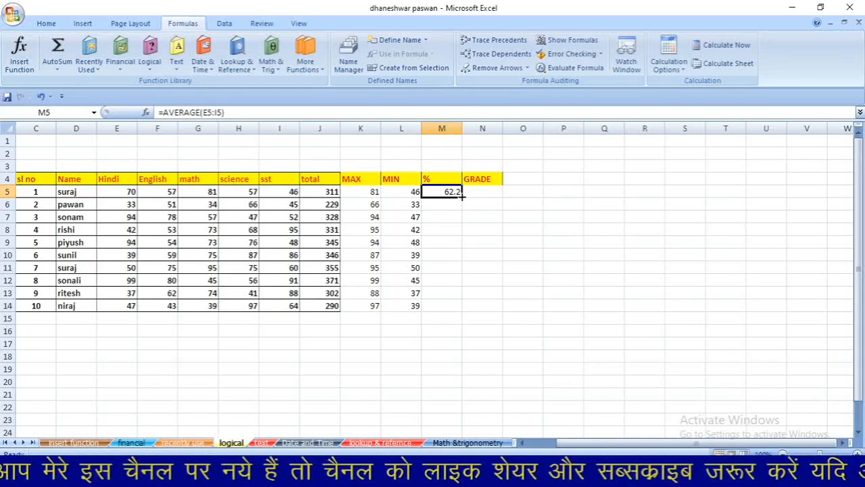
double_click(462, 196)
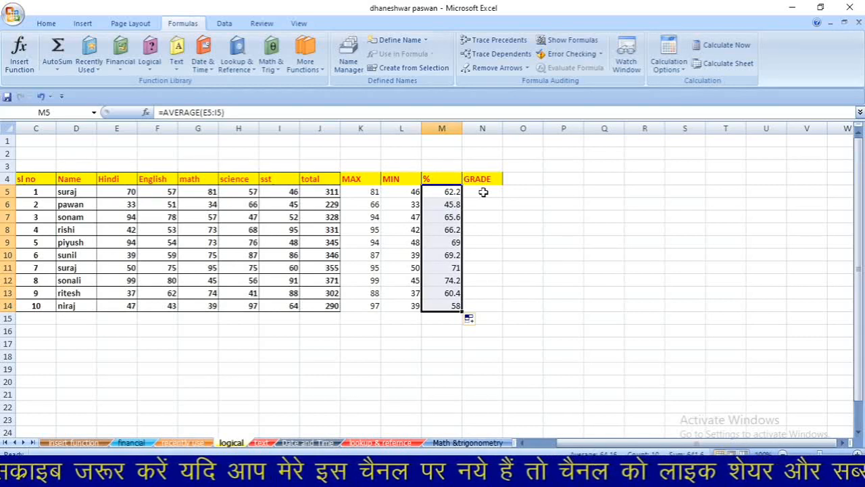
left_click(483, 192)
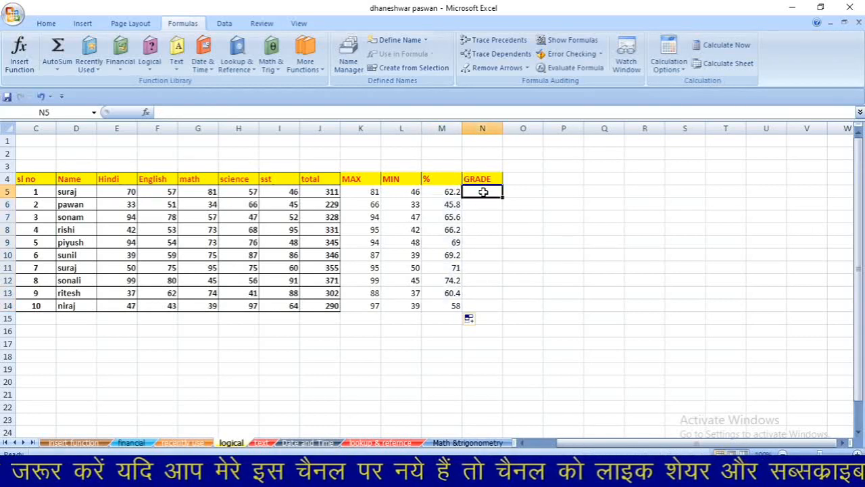
type("=")
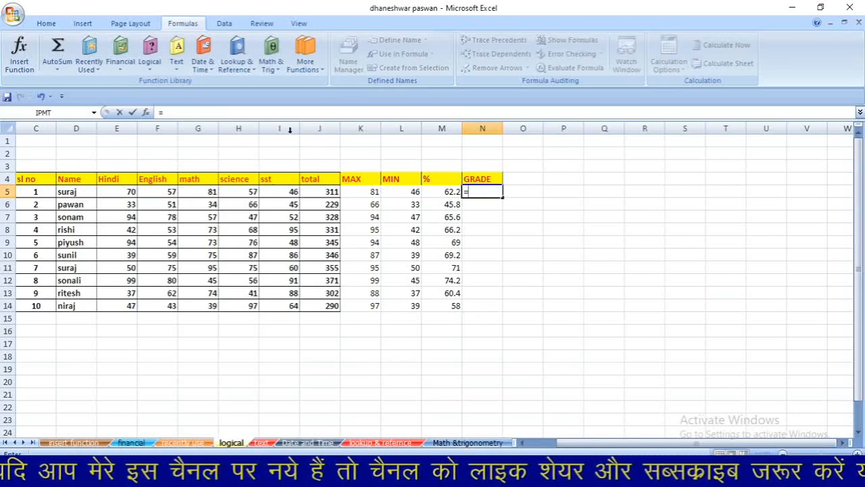
left_click(154, 72)
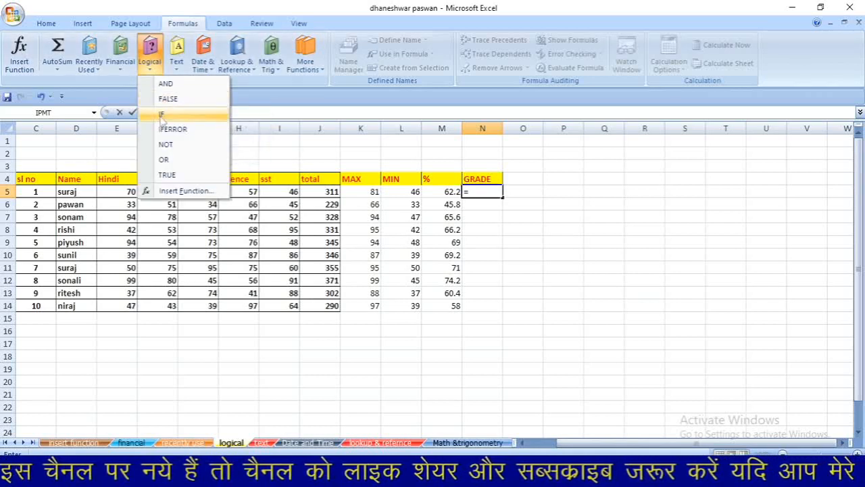
left_click(162, 116)
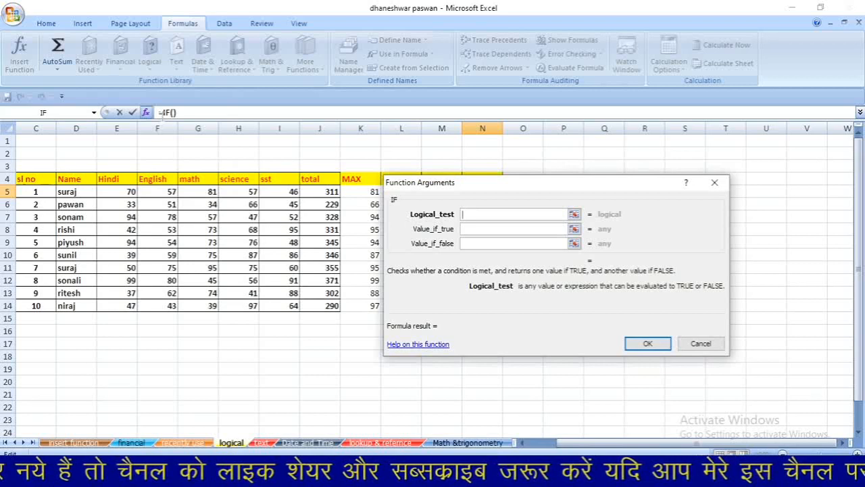
left_click(716, 183)
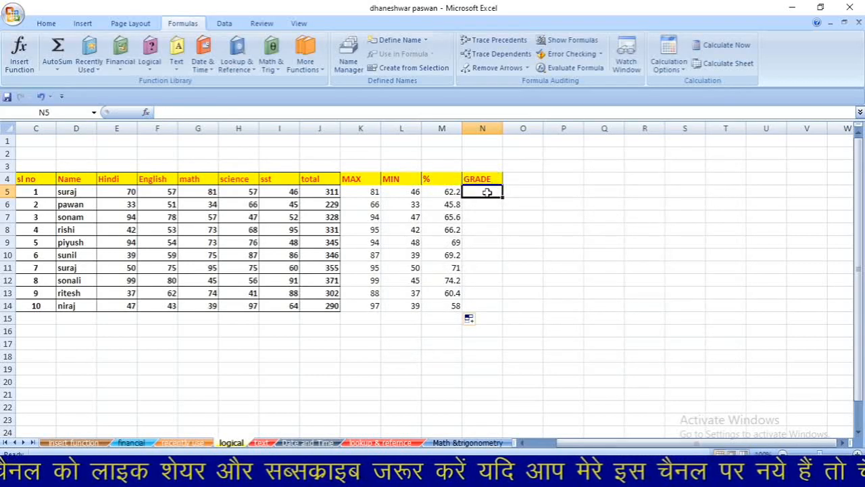
left_click(146, 71)
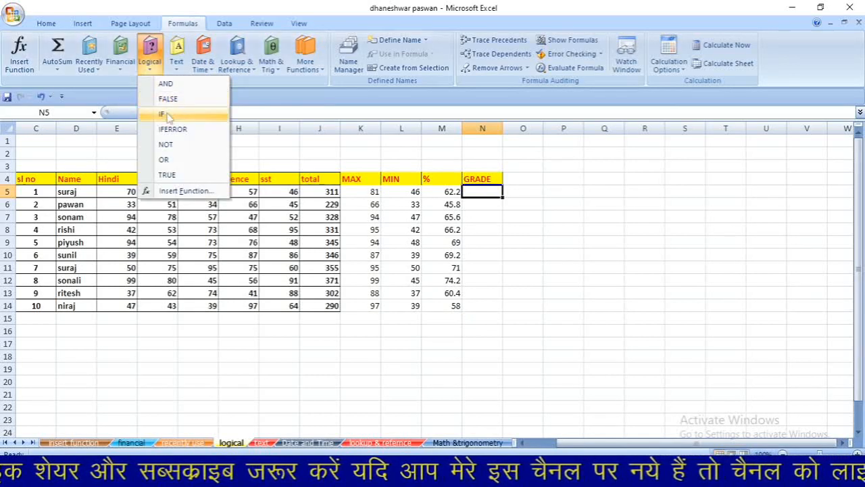
Step: Begin the first student's grade formula in N5 with =IF(M5>=70,"A", so that 70 or more gives grade A
left_click(471, 192)
type("=")
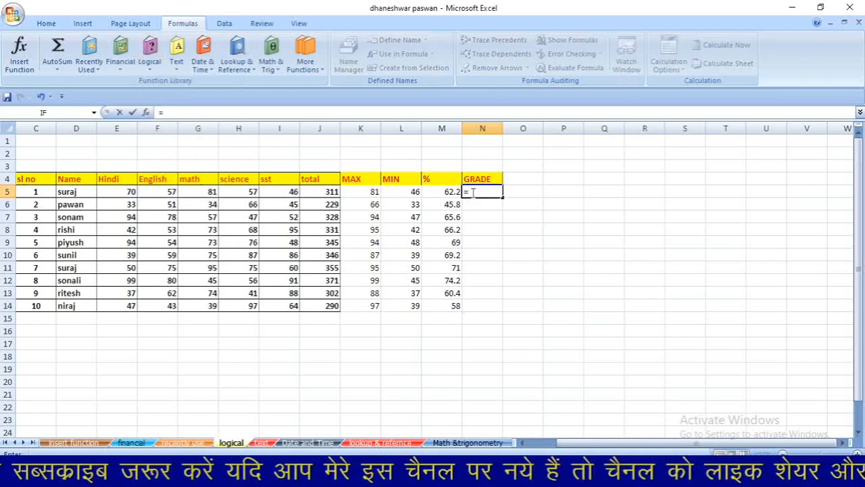
type("IF")
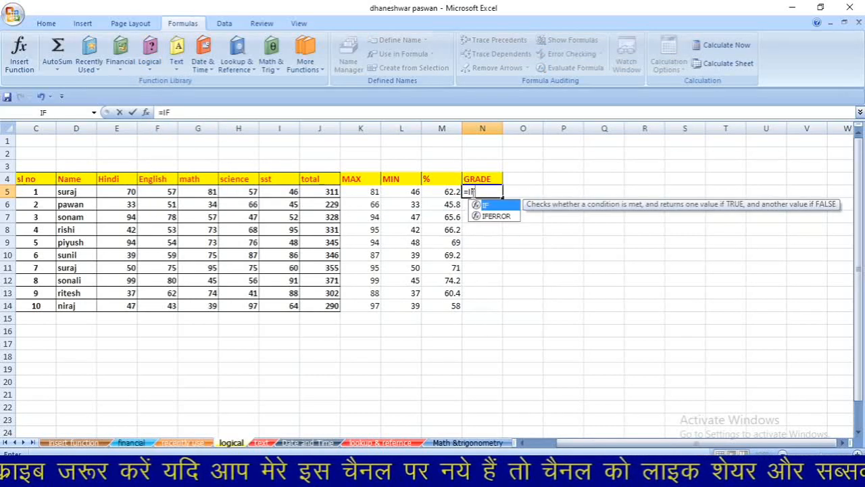
type("(")
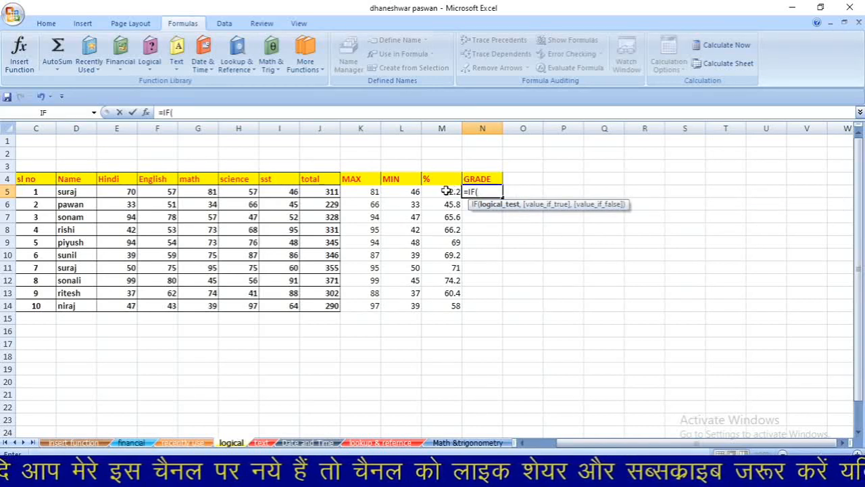
left_click(447, 191)
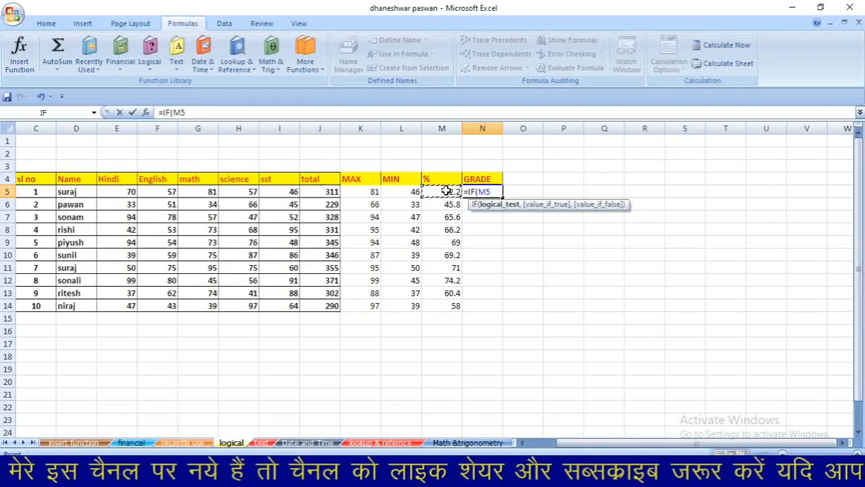
type(">=")
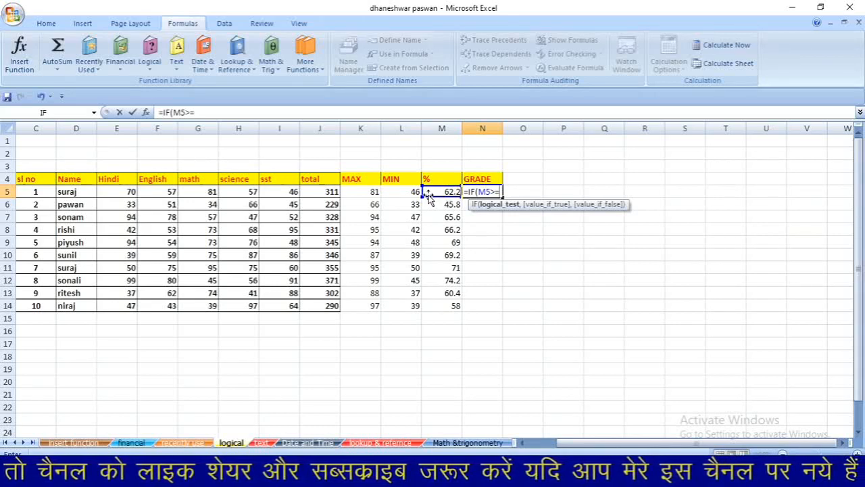
type("70")
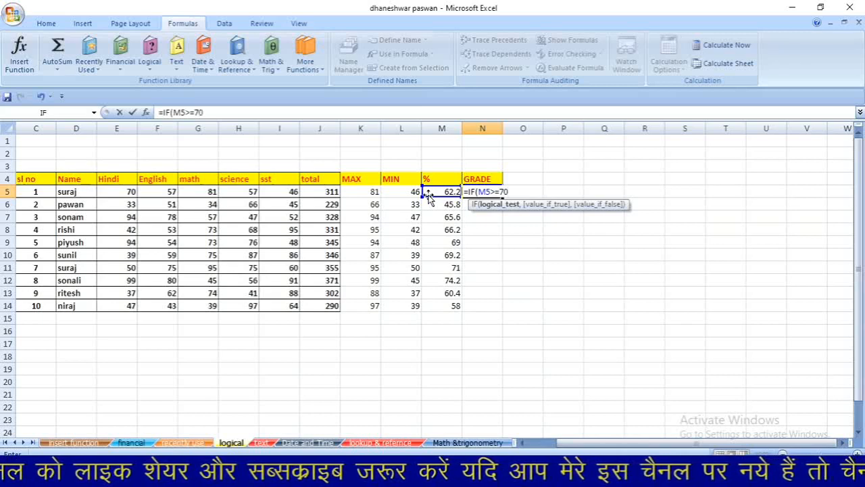
type(",")
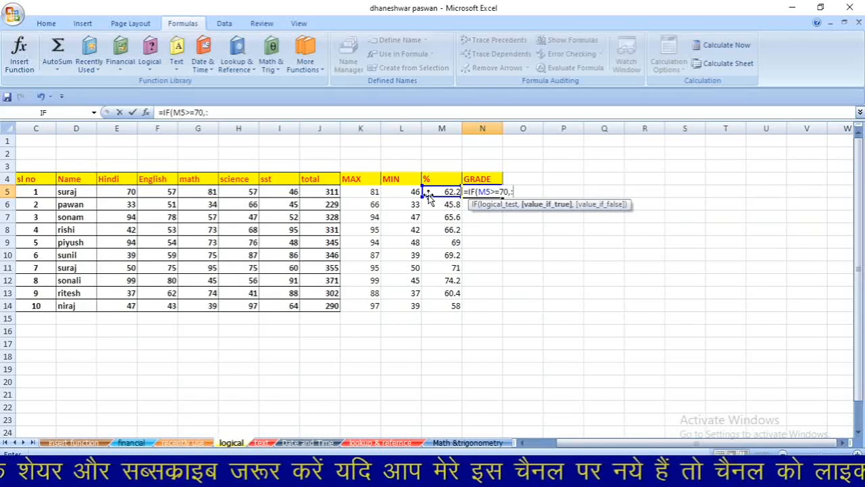
type("\"a")
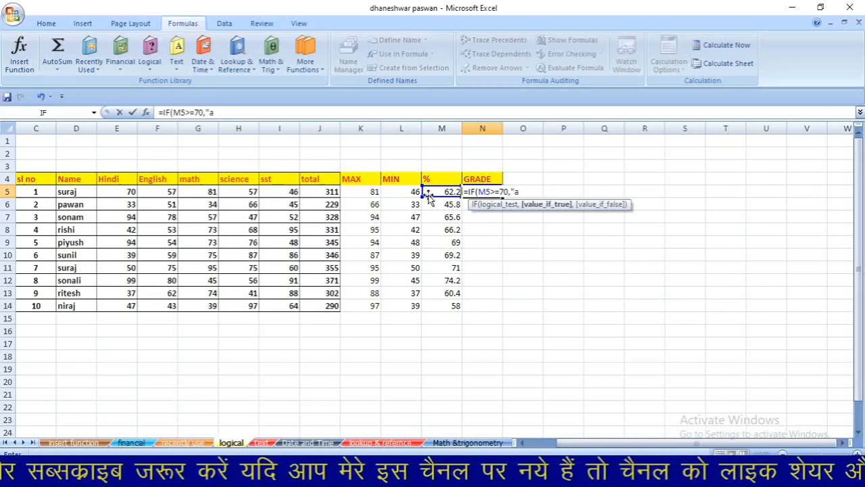
key("BackSpace")
type("A")
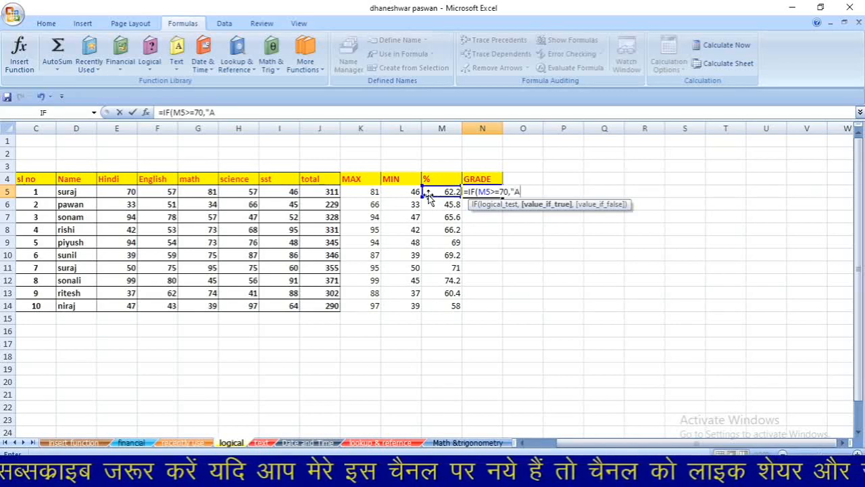
type("\"")
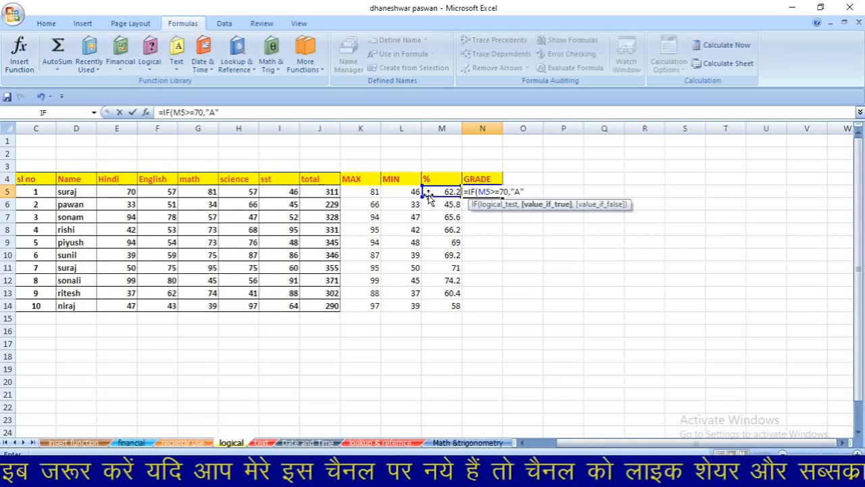
type(",")
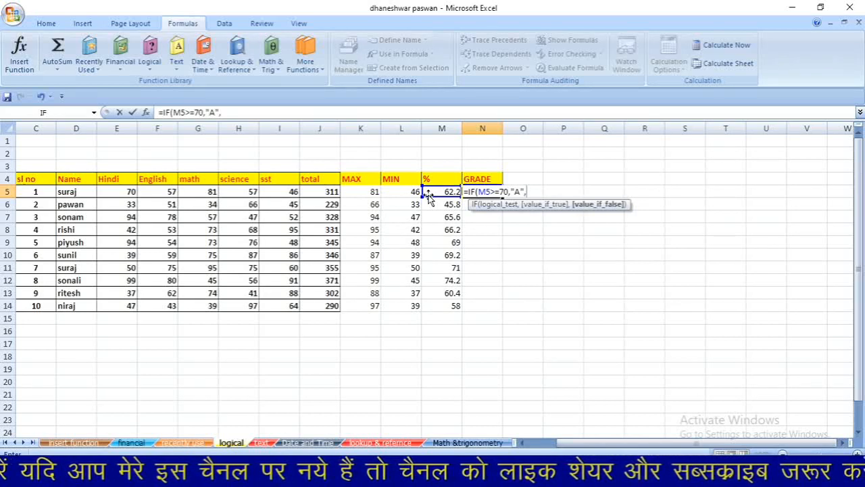
Step: Nest a second condition in the N5 grade formula, IF(M5>=60,"B", so that 60 or more gives grade B
type("IF")
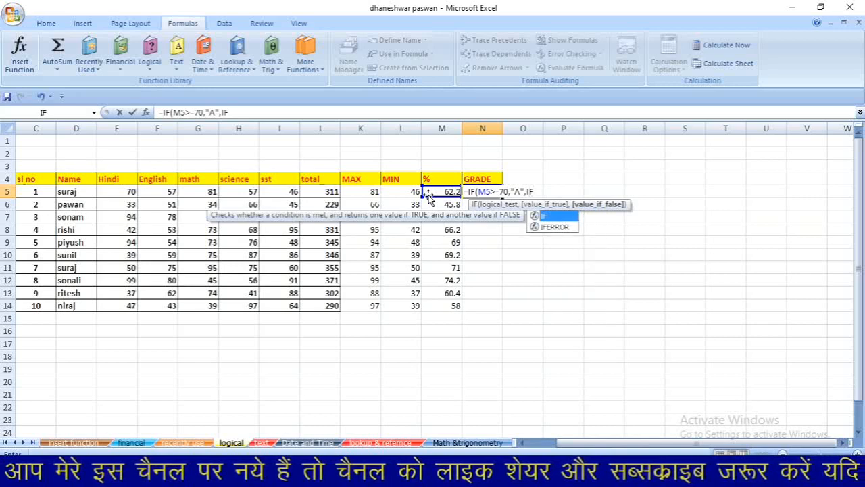
type("(")
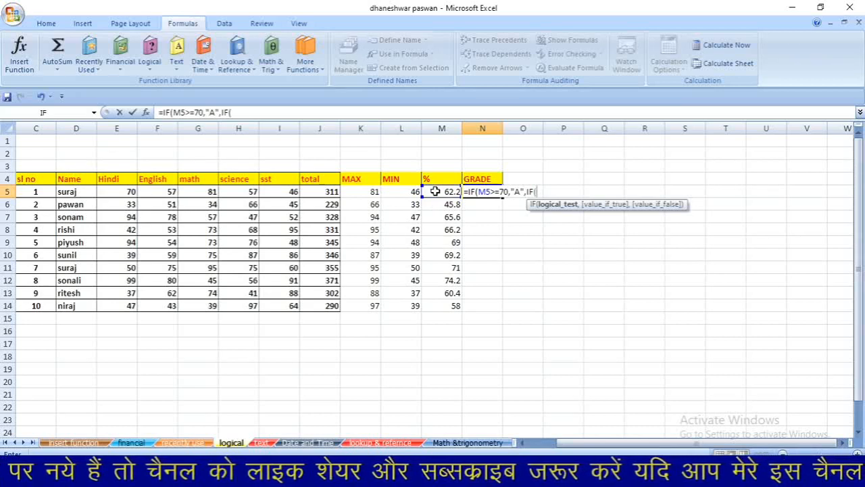
left_click(435, 191)
type(">")
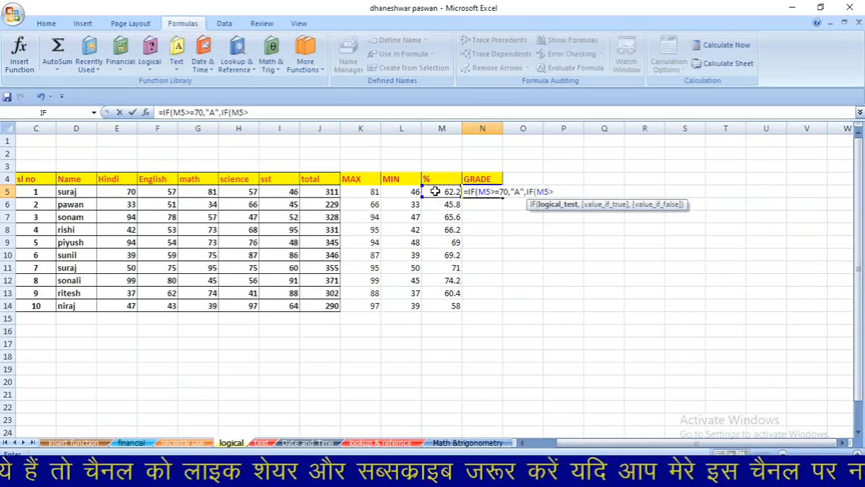
type("=")
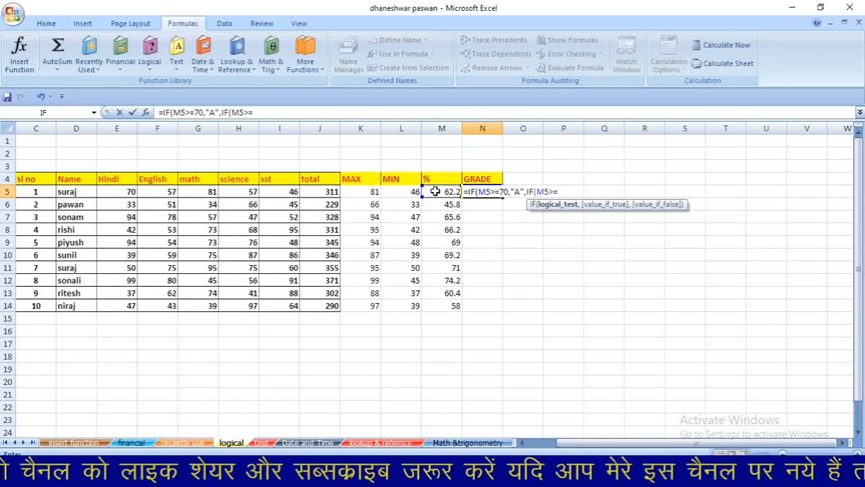
type("60")
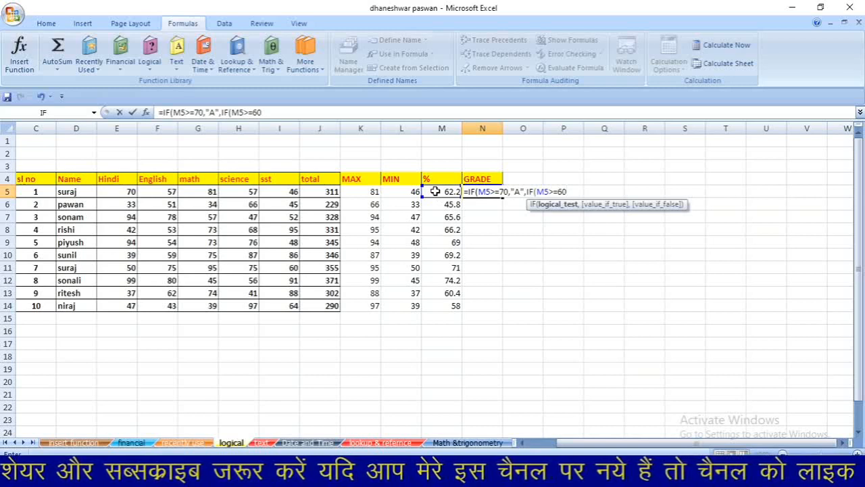
type(",")
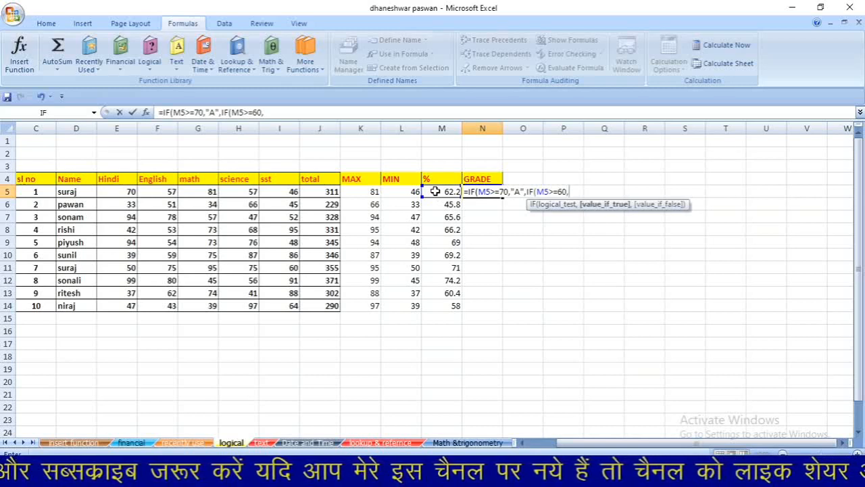
type("\"B\"")
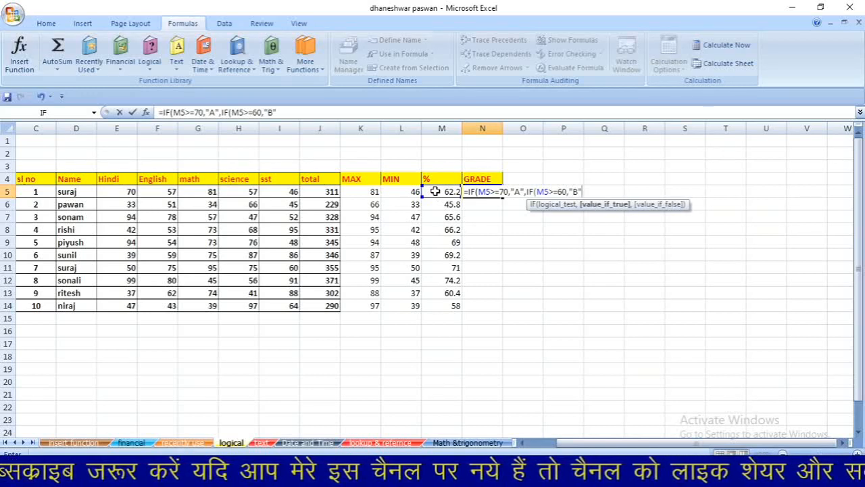
type(",")
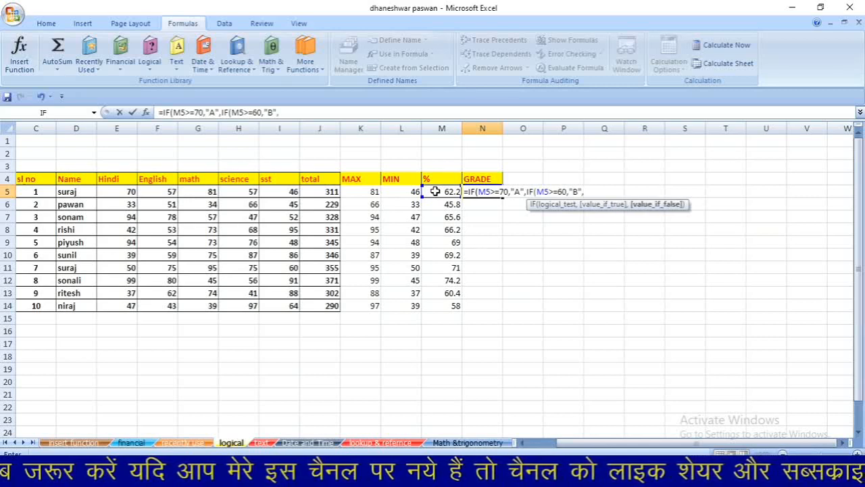
Step: Nest a third condition in the N5 grade formula, IF(M5>=45,"C", so that 45 or more gives grade C
type("\"")
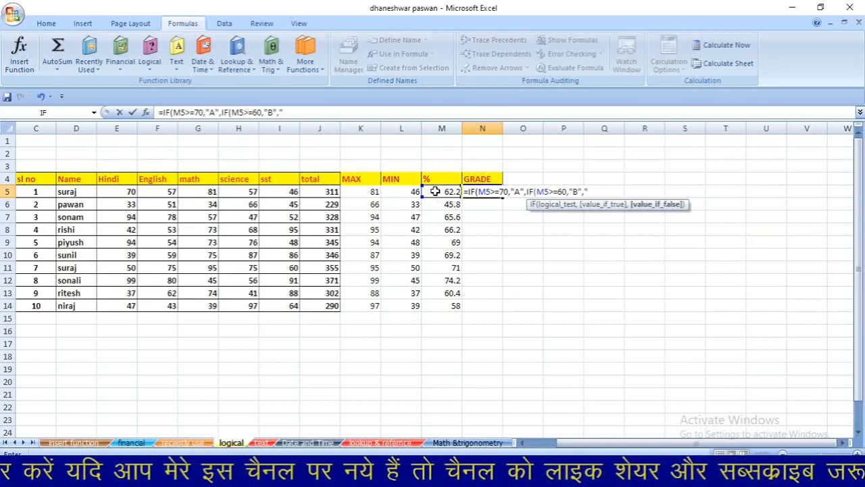
key("BackSpace")
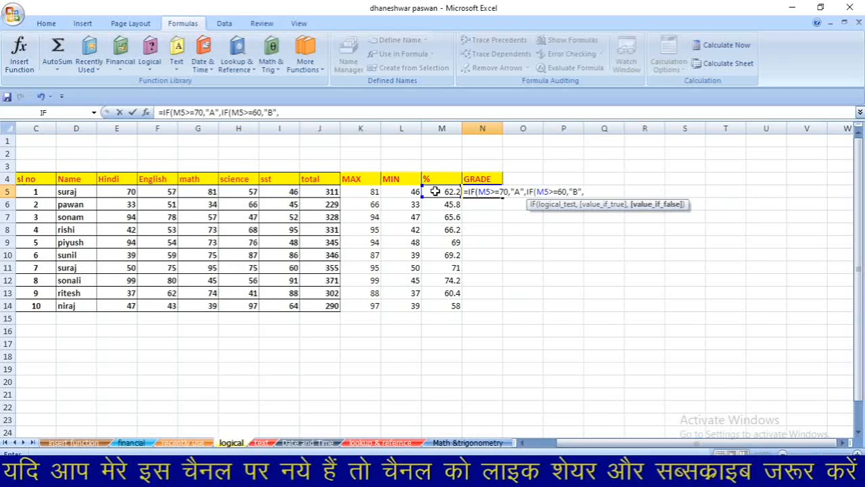
type("IF")
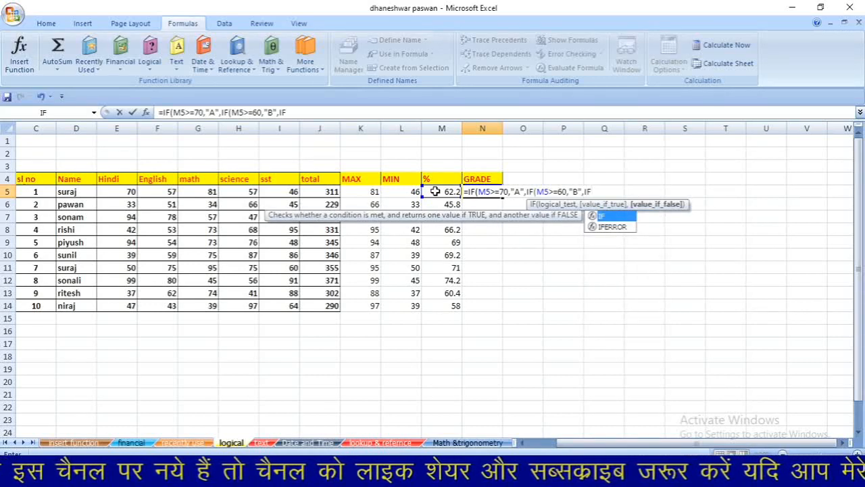
type("(")
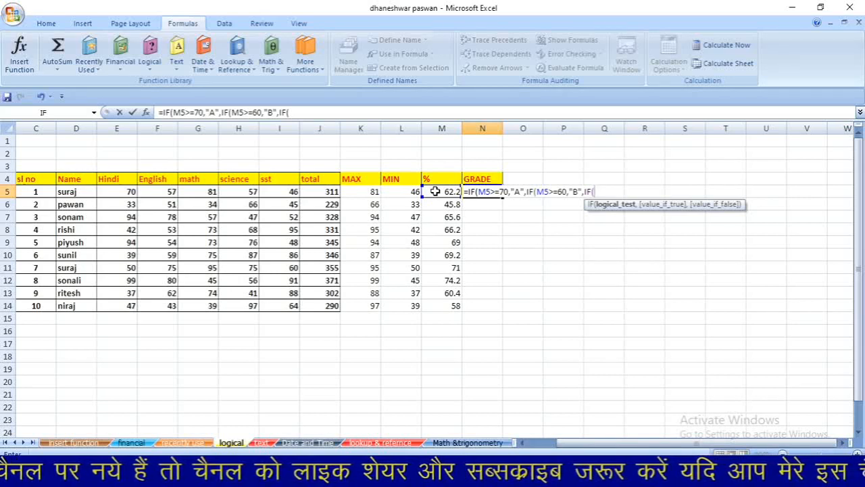
left_click(435, 191)
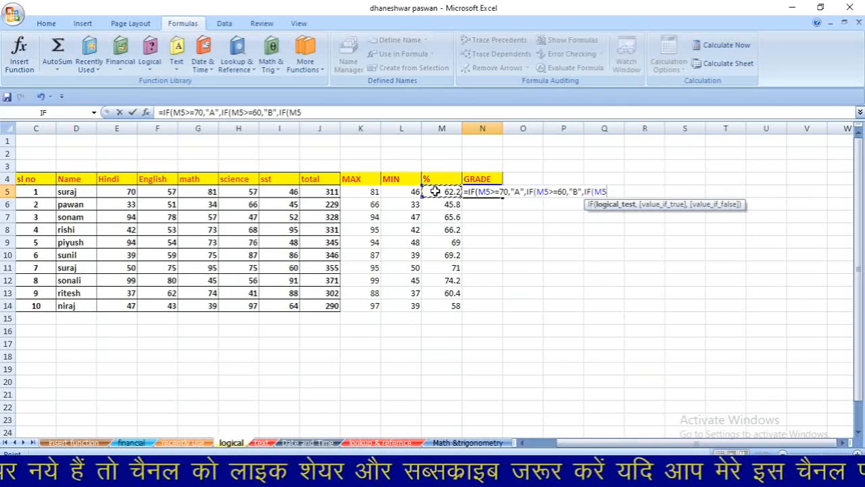
type(">=")
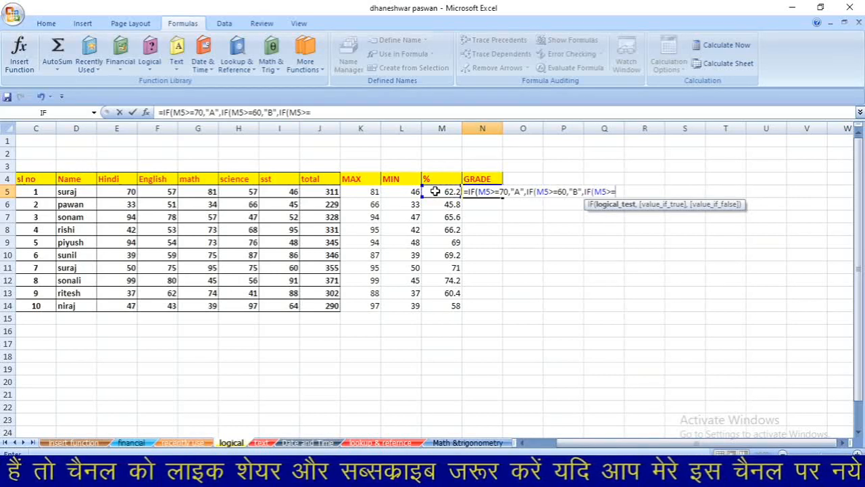
type("45")
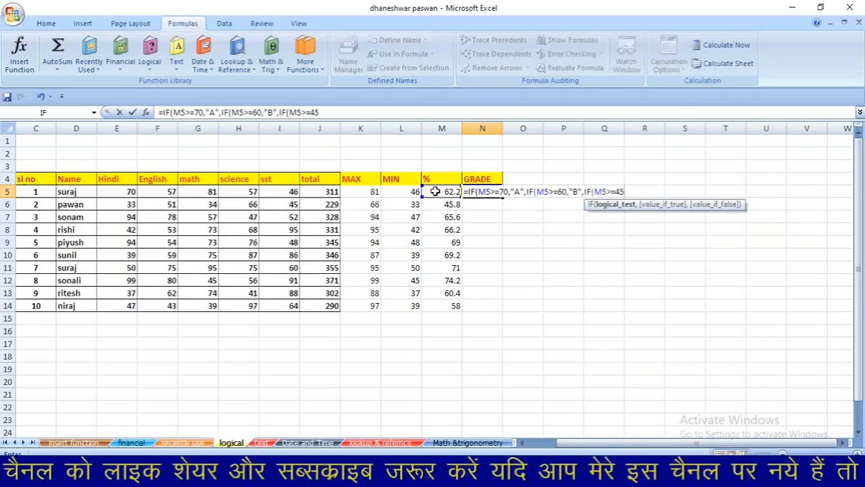
type(",")
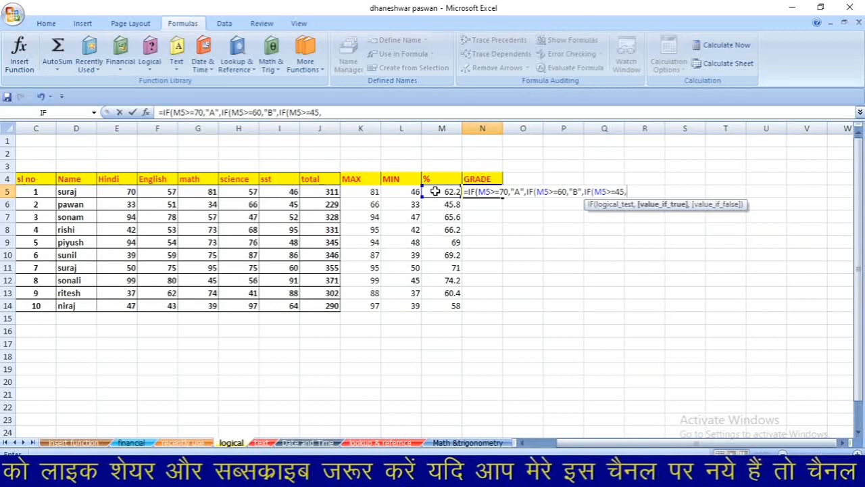
type("\"")
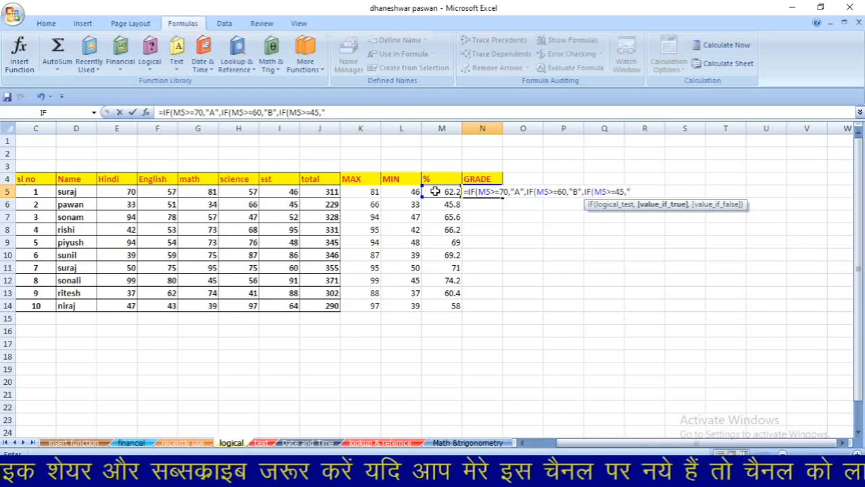
type("C\",")
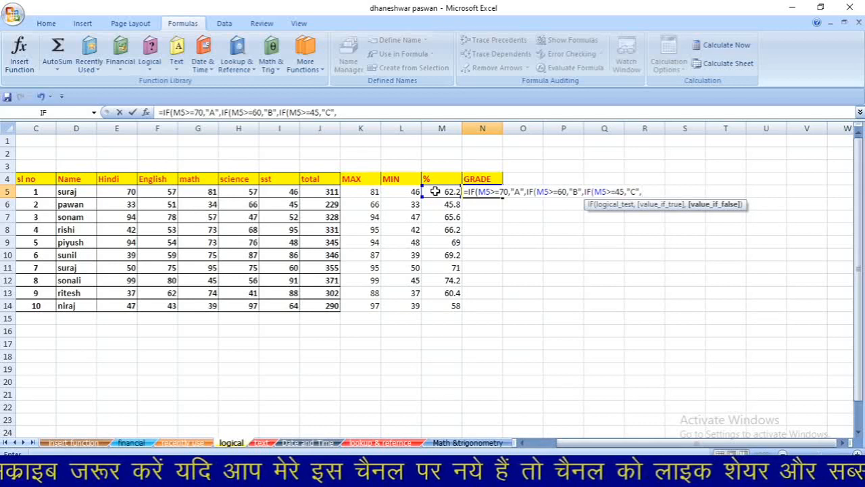
Step: Complete the N5 grade formula with "FAIL" as the final alternative, closing all three IFs, and fill it down to N14
type("\"")
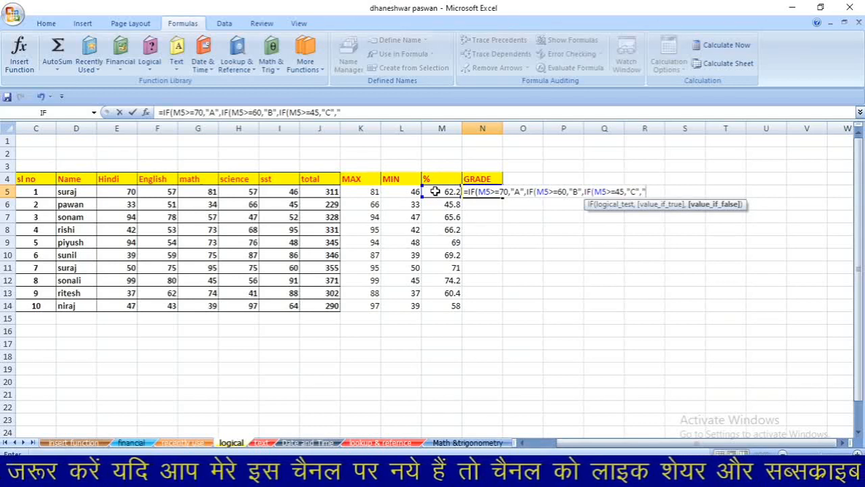
type("FAIL")
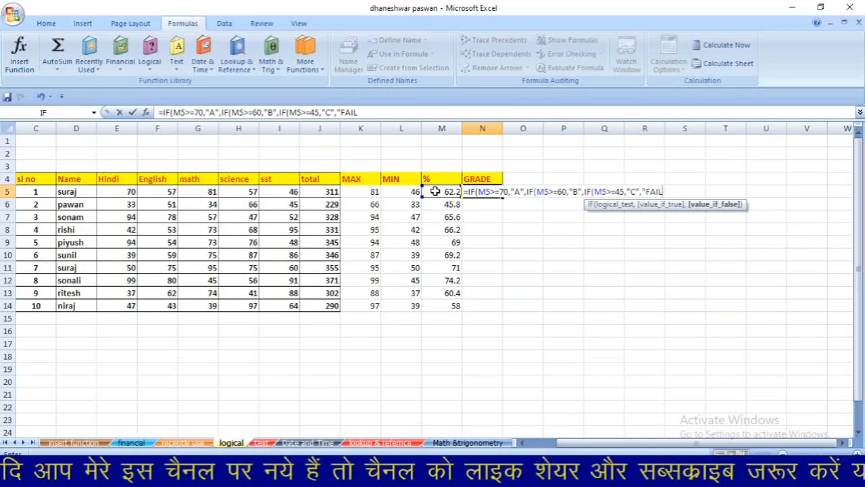
type("\"")
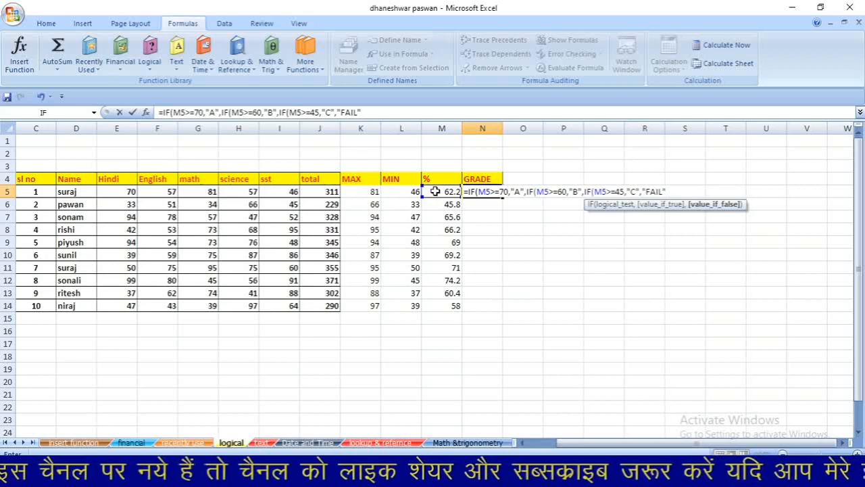
type(")))")
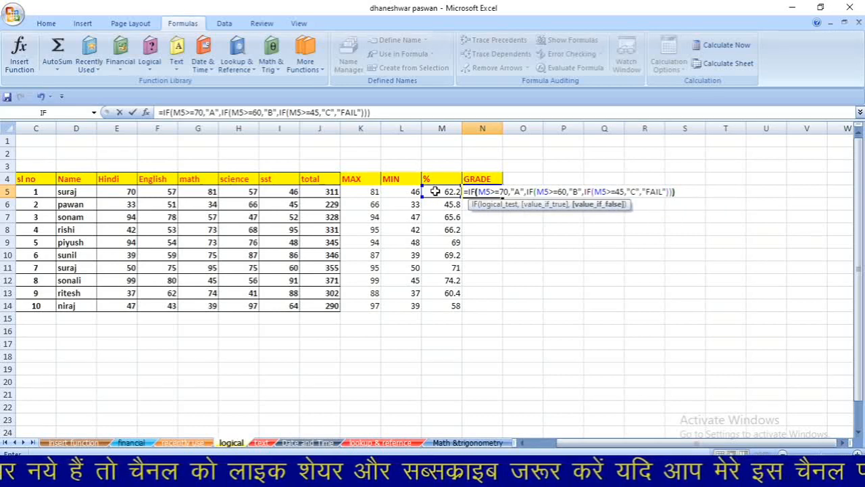
key("Return")
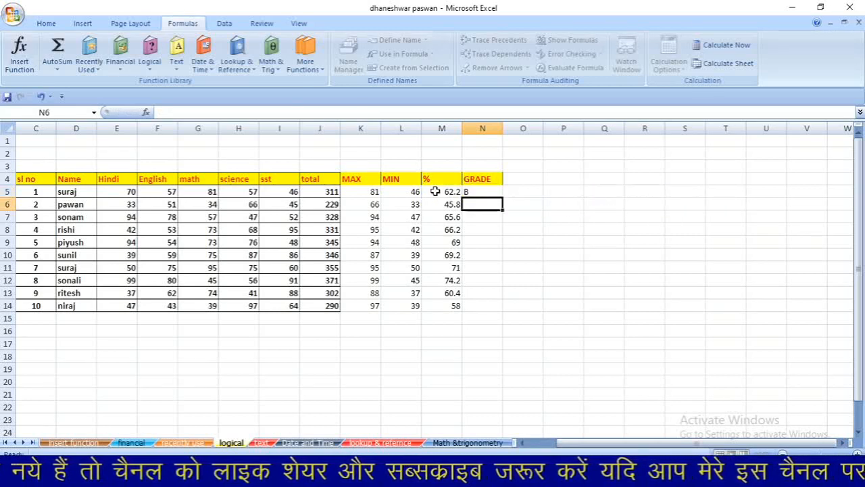
left_click(475, 193)
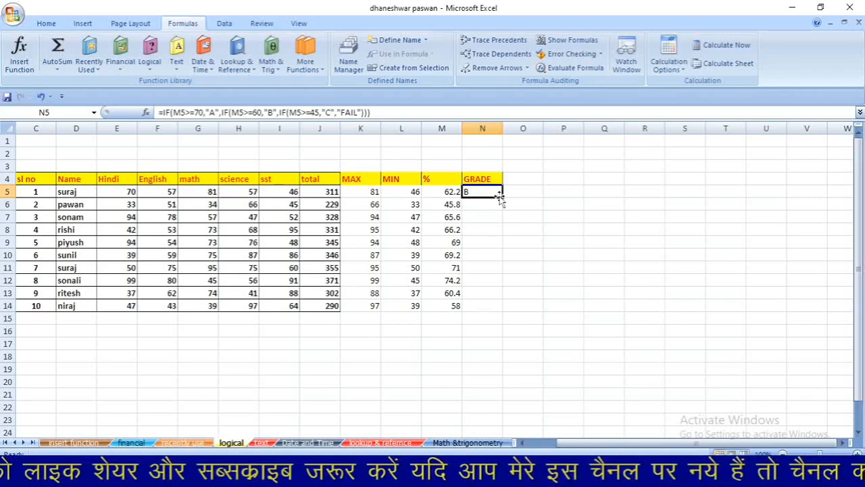
double_click(502, 198)
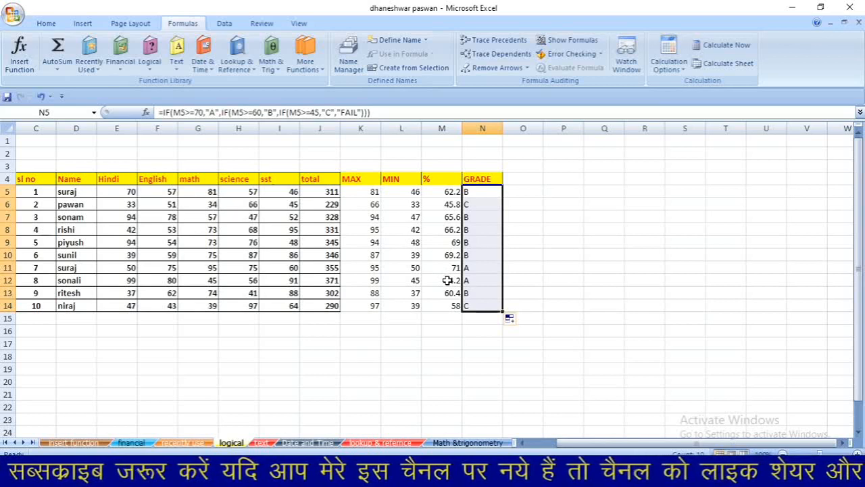
left_click(506, 285)
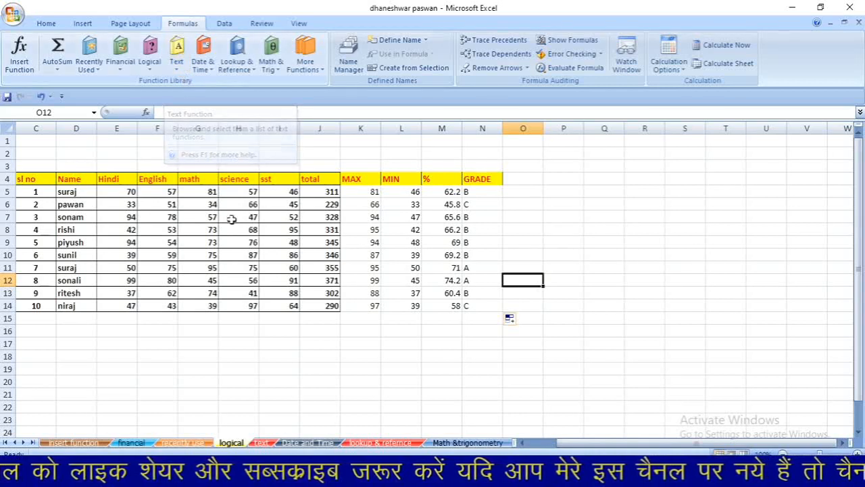
Step: Switch to the text worksheet and look through the list of available text functions
left_click(264, 444)
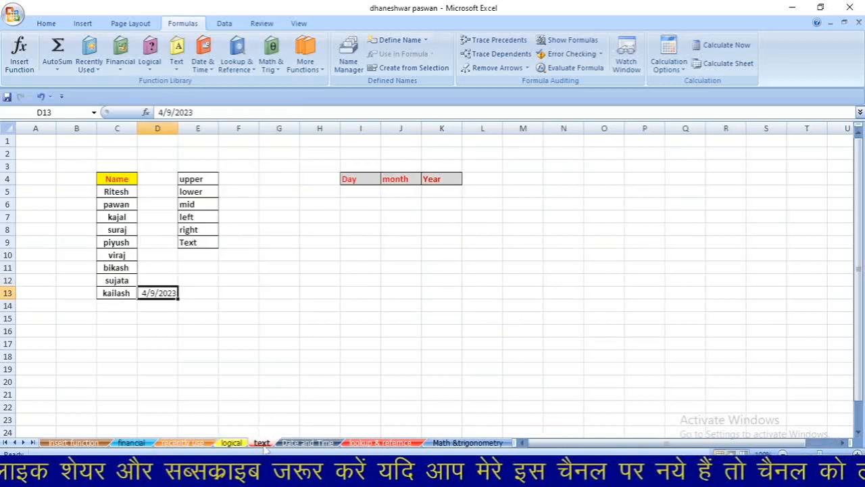
left_click(177, 65)
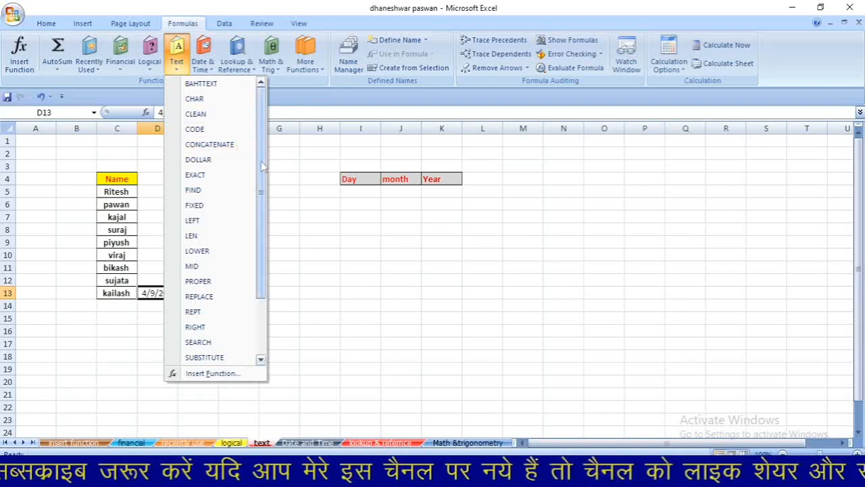
left_click_drag(262, 170, 264, 196)
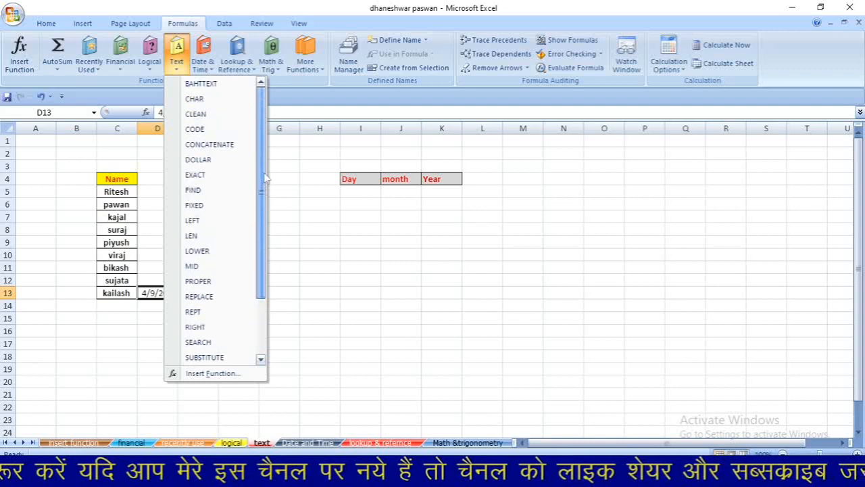
left_click(286, 203)
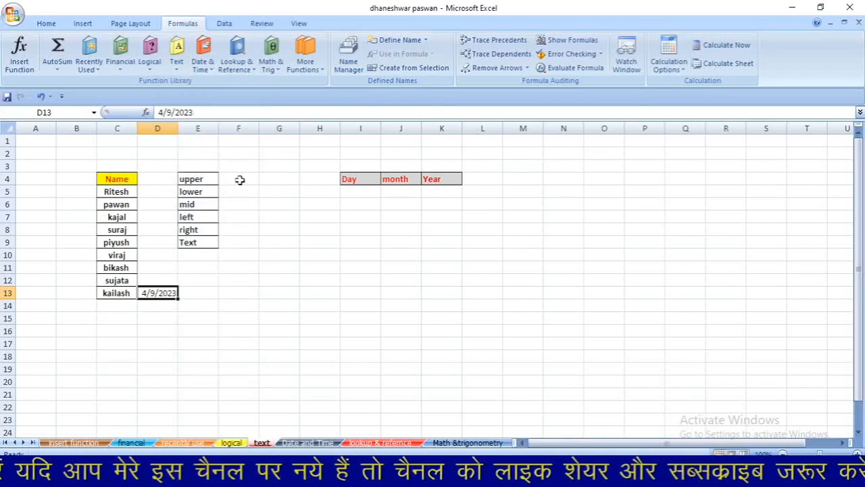
Step: Insert an UPPER function in F4 that converts the name in C8 to uppercase
left_click(239, 179)
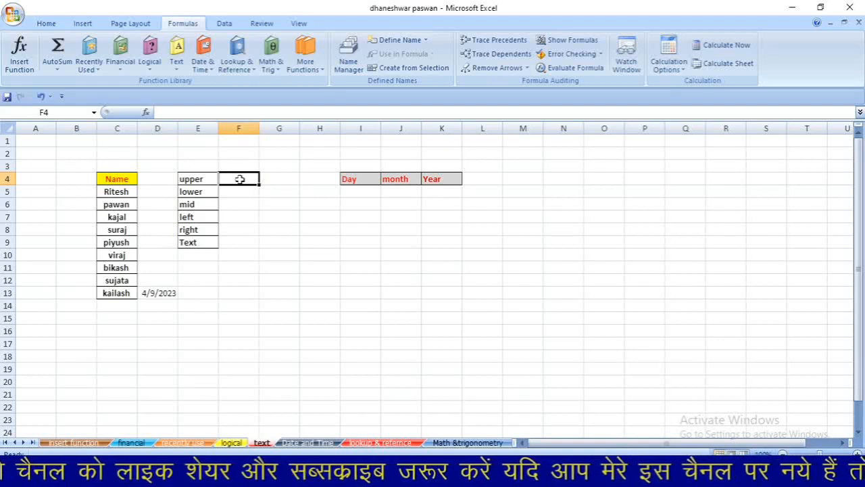
left_click(177, 70)
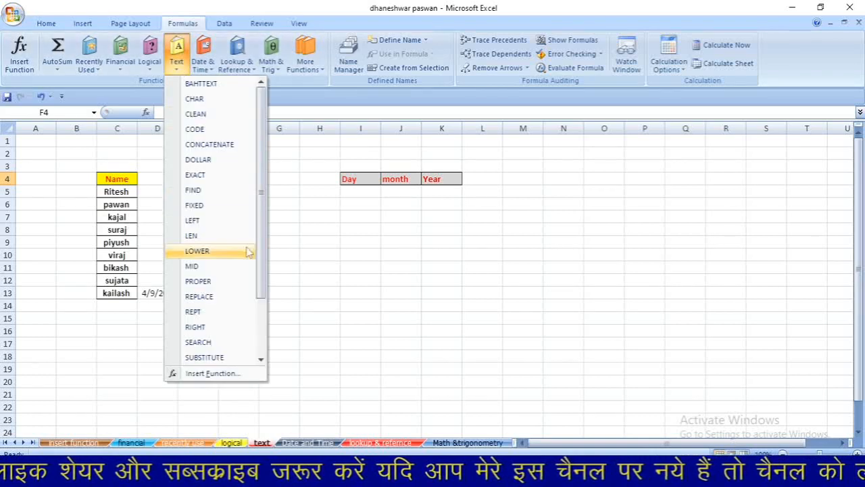
left_click_drag(262, 255, 265, 328)
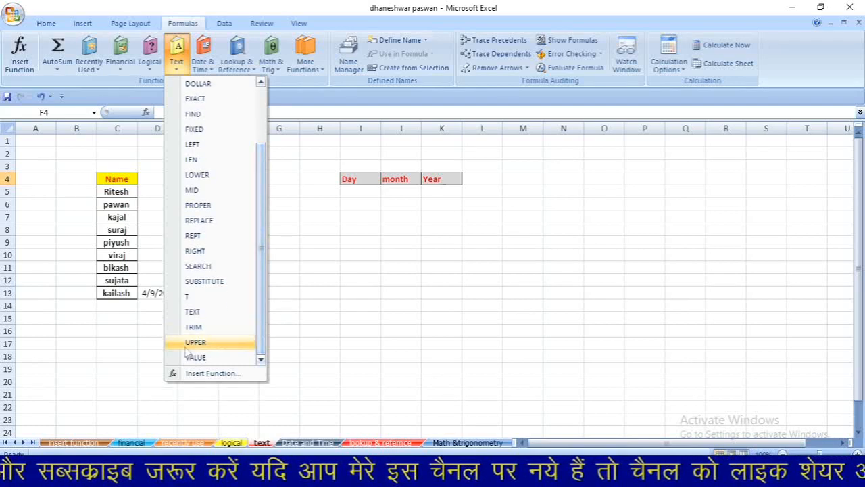
left_click(195, 342)
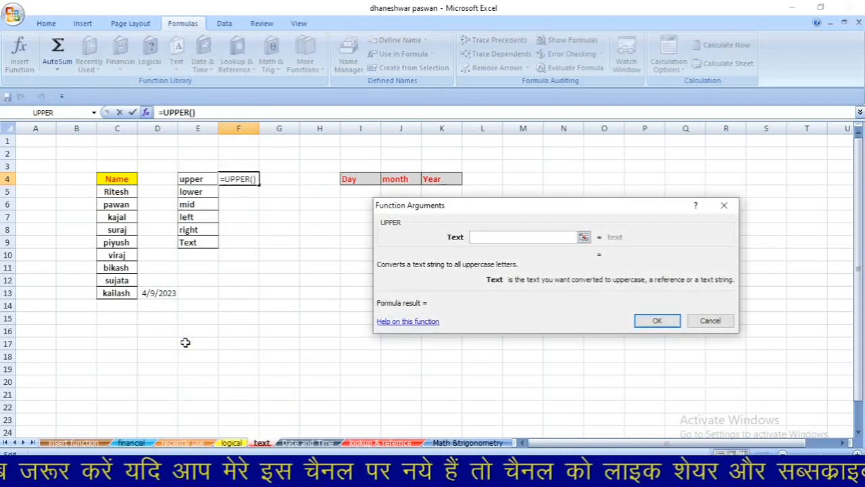
left_click(118, 229)
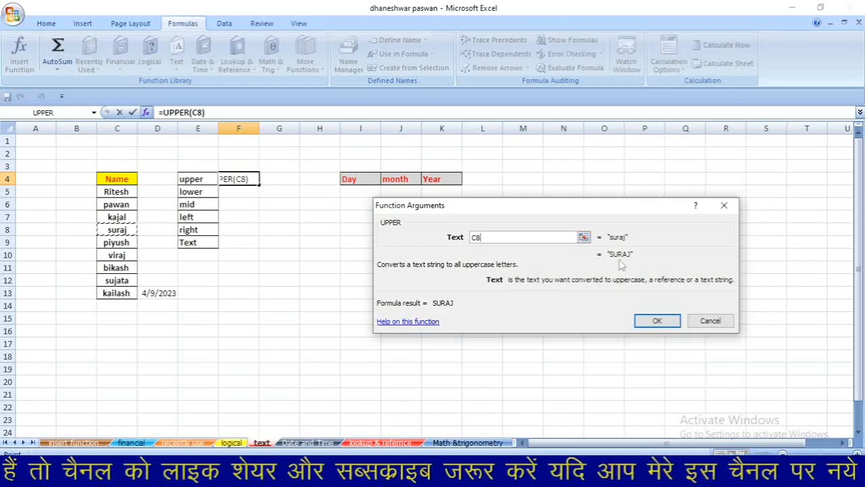
left_click(650, 323)
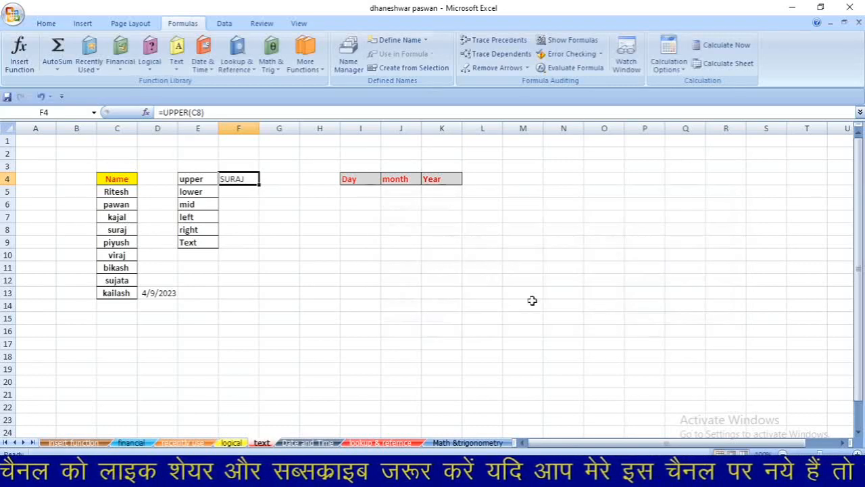
Step: Insert a LOWER function in F5 that converts the uppercase name in F4 to lowercase
left_click(249, 204)
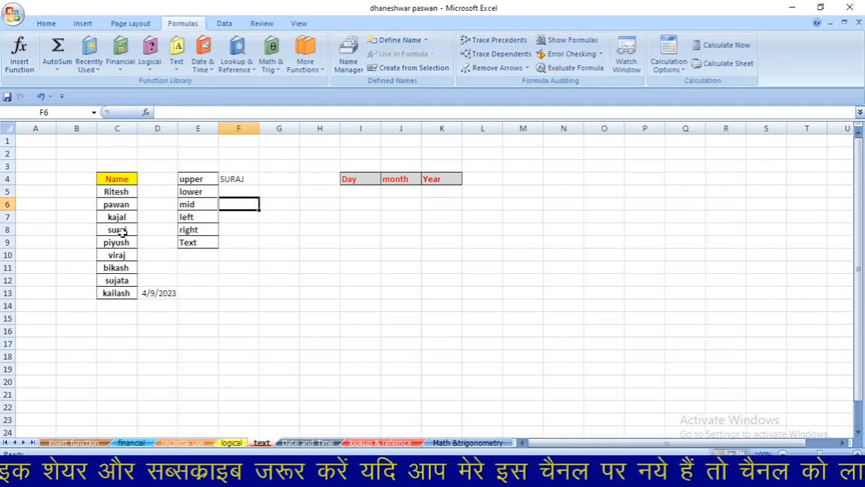
left_click(236, 190)
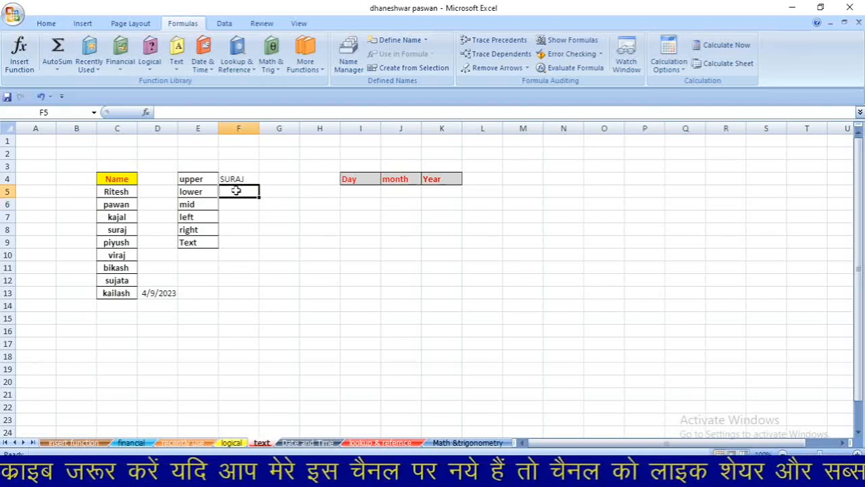
left_click(175, 70)
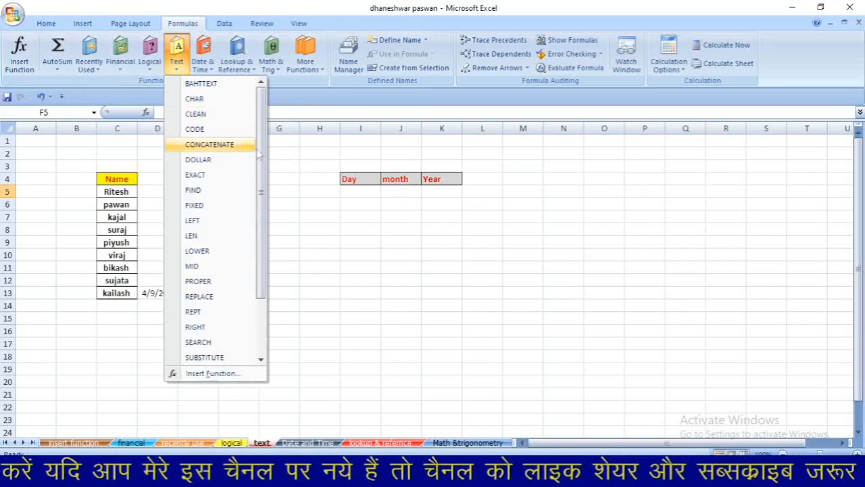
scroll(263, 177, "down", 2)
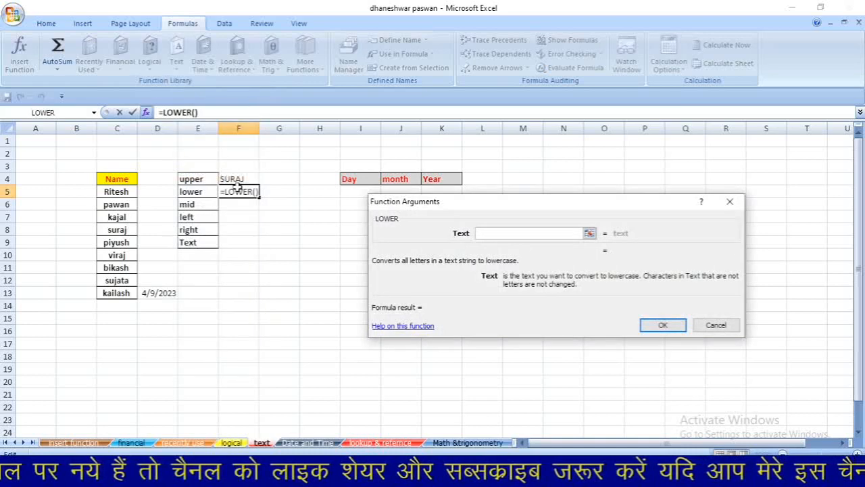
left_click(242, 178)
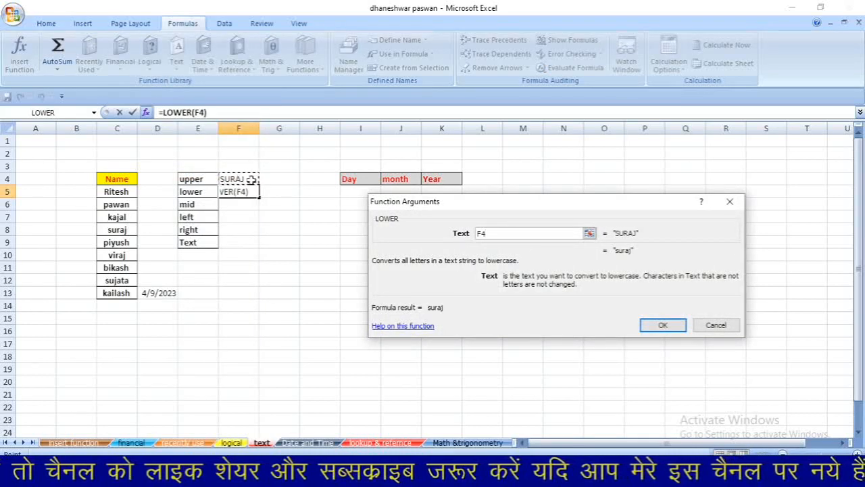
left_click(662, 327)
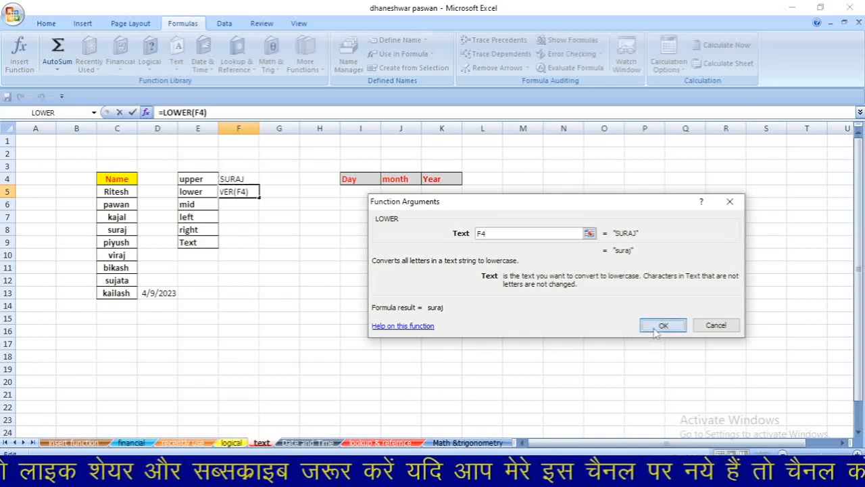
Step: Insert a MID function in F6 that extracts 2 characters from C9, starting at character 2
left_click(242, 205)
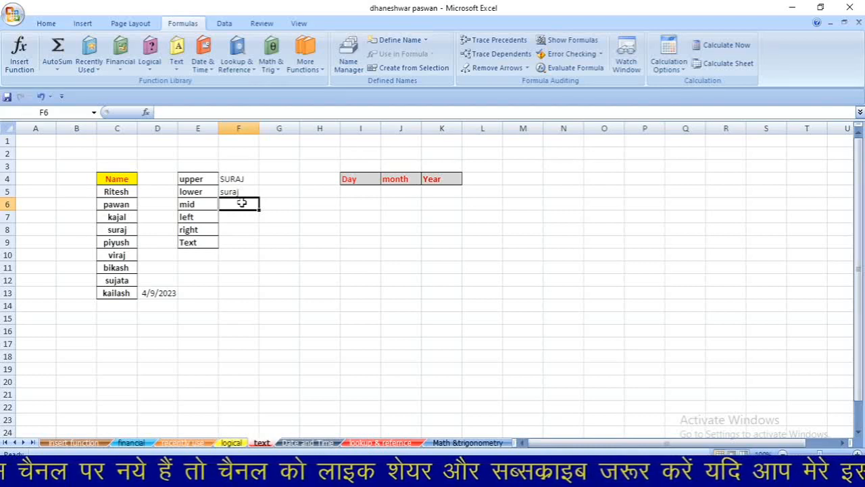
left_click(176, 70)
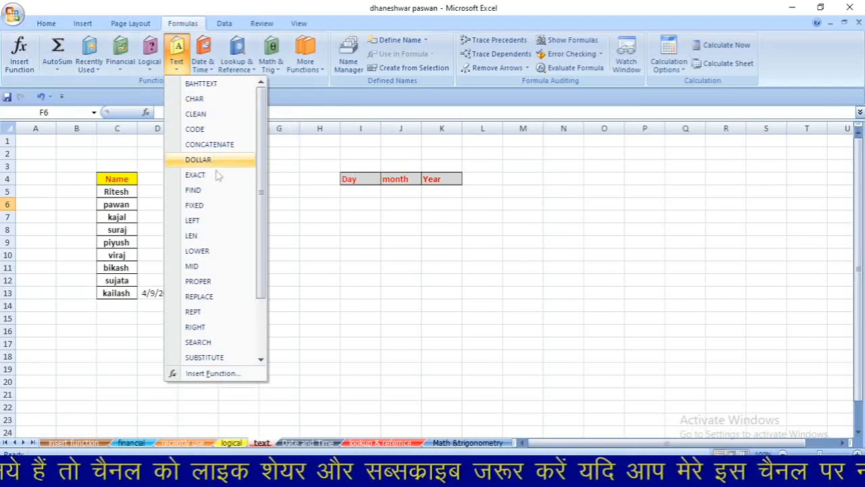
left_click(193, 267)
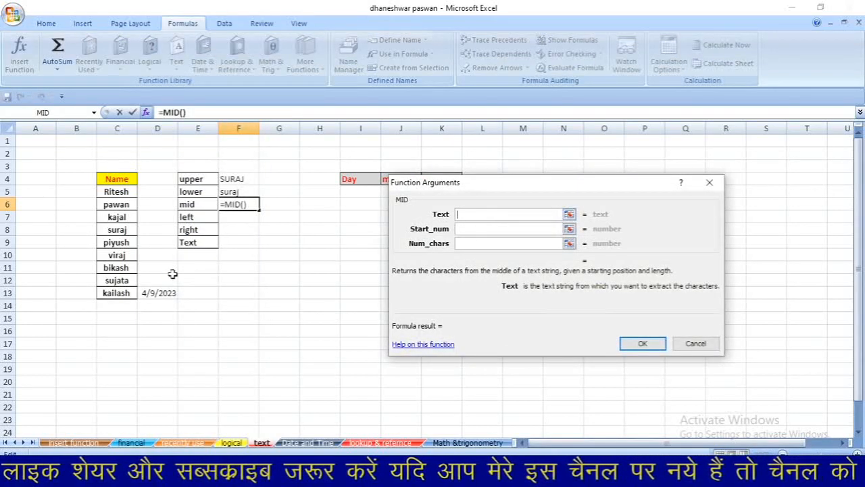
left_click(119, 245)
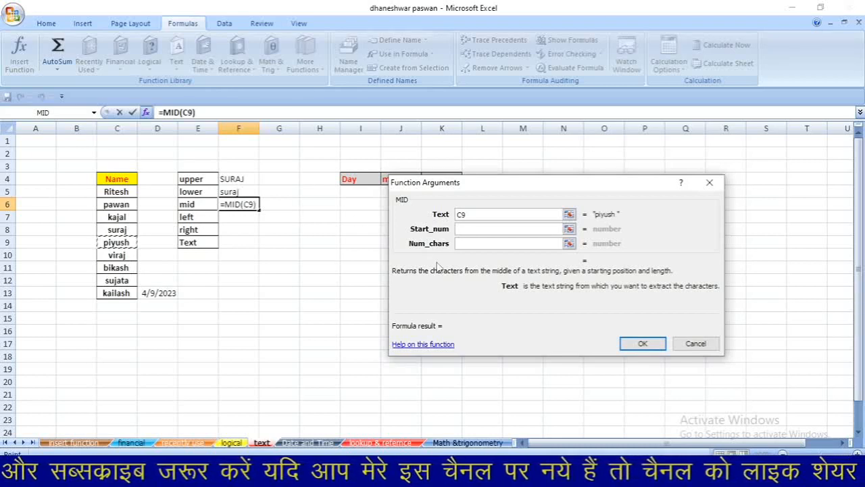
left_click(480, 230)
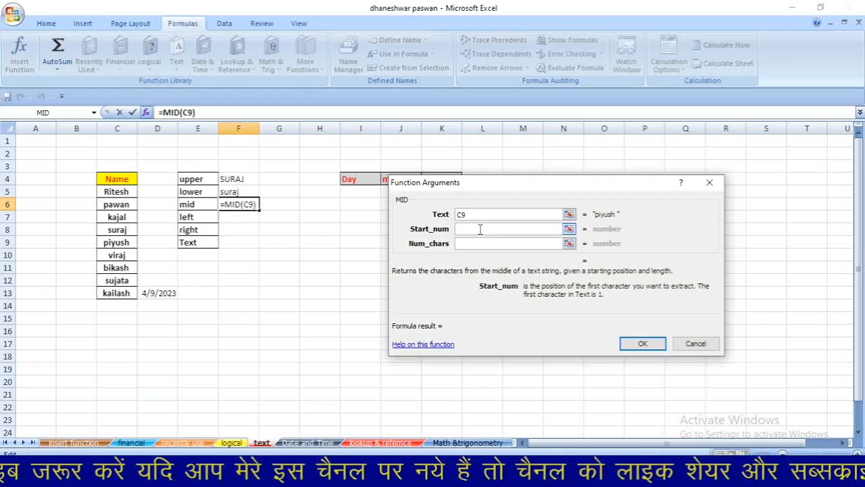
type("2")
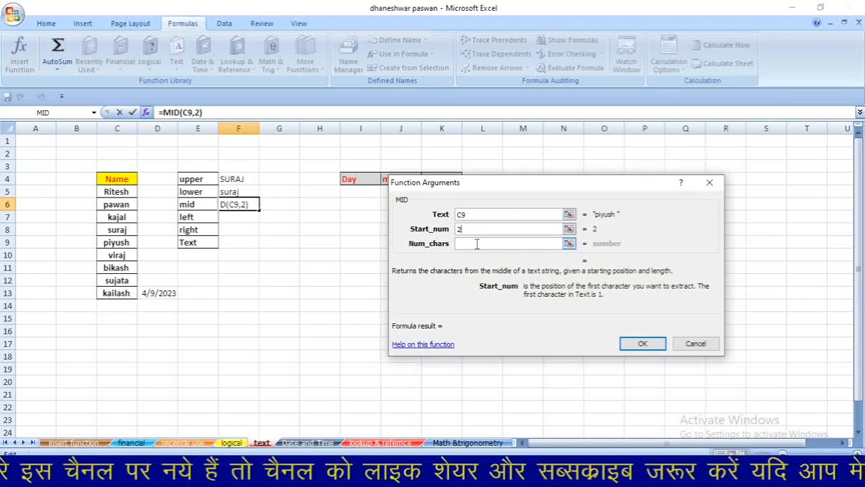
type("2")
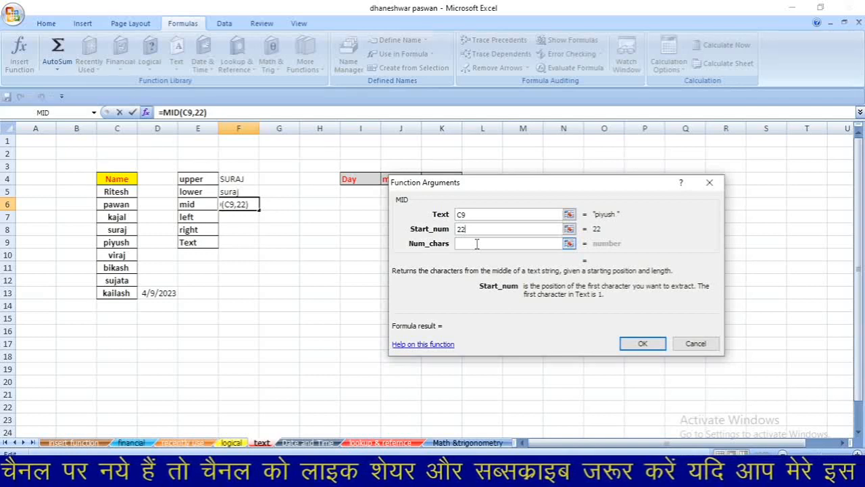
key("BackSpace")
left_click(477, 244)
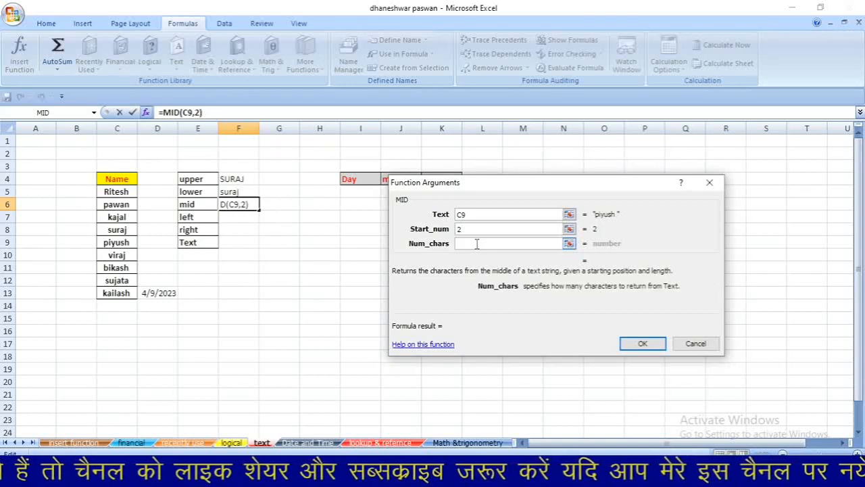
type("2")
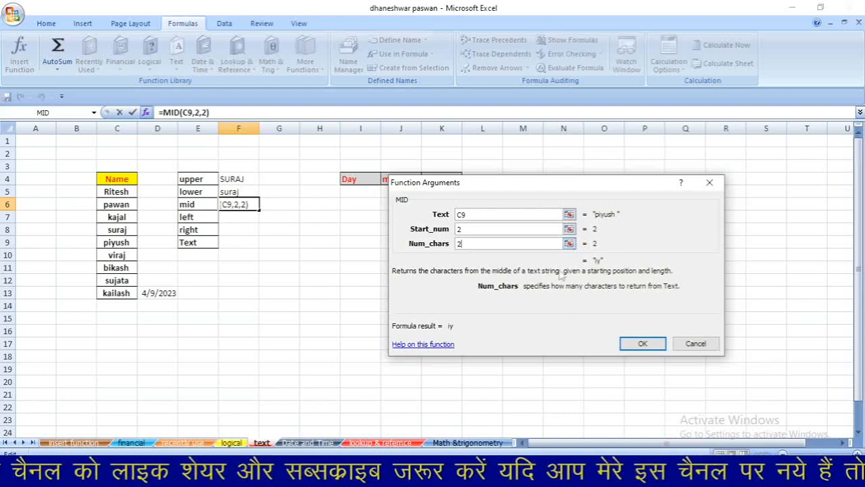
left_click(643, 344)
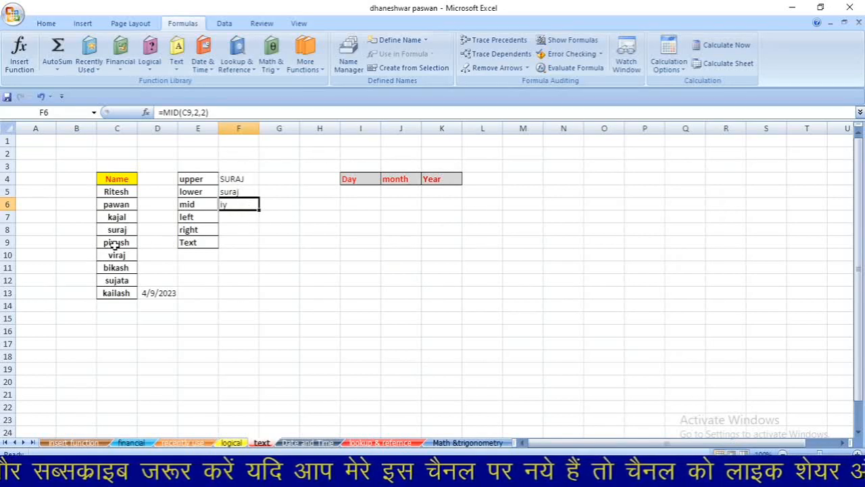
Step: Insert a LEFT function in F7 that extracts the first 3 characters of the name in C11
left_click(229, 219)
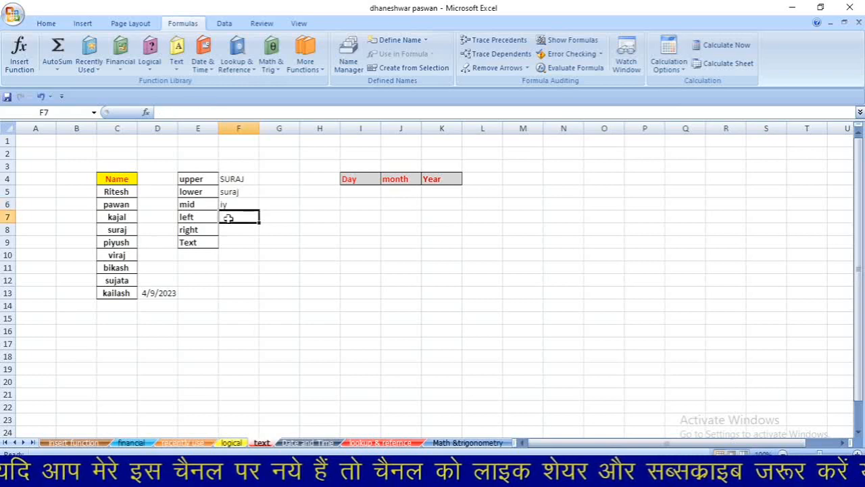
left_click(176, 67)
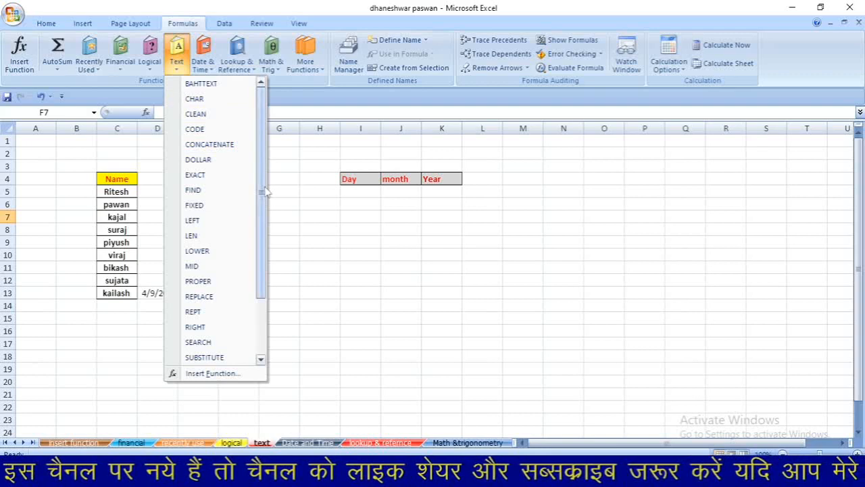
left_click(198, 220)
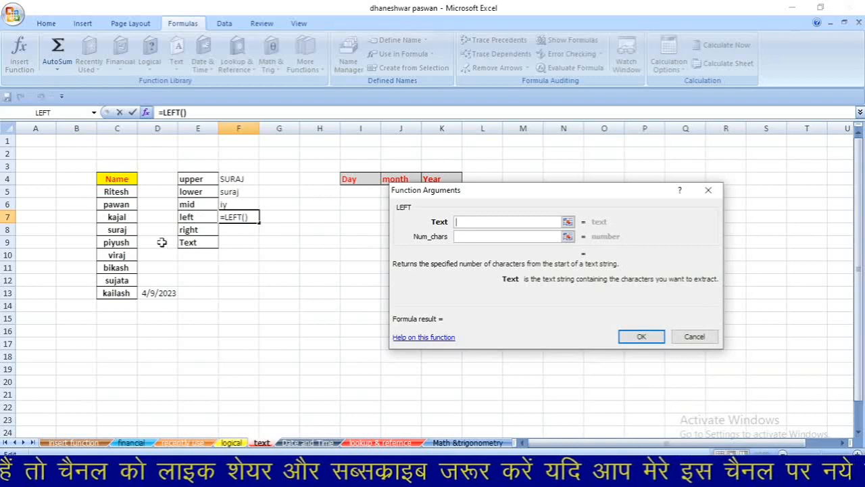
left_click(116, 267)
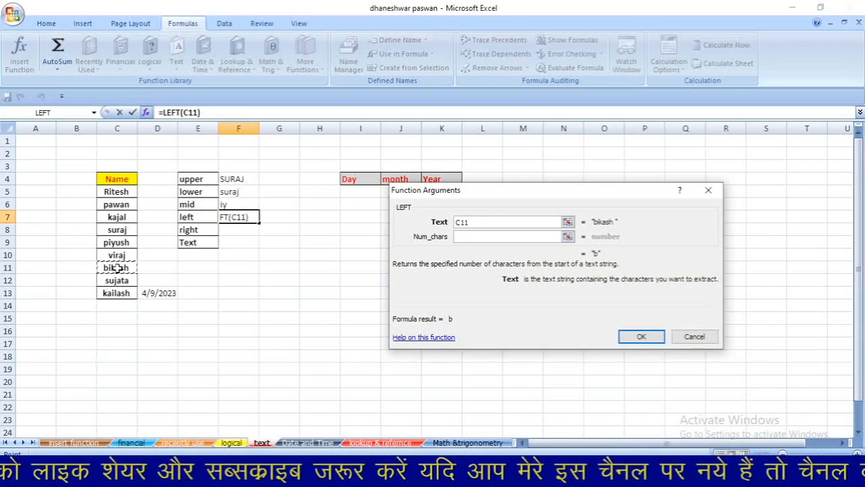
left_click(470, 236)
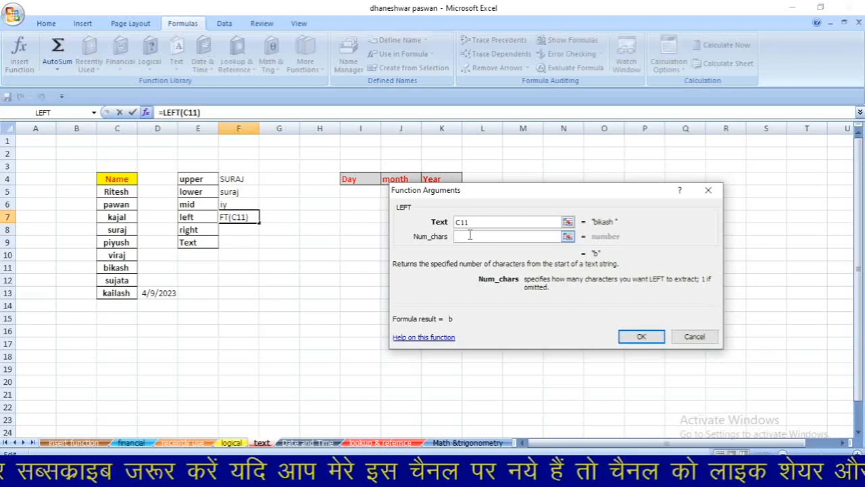
type("3")
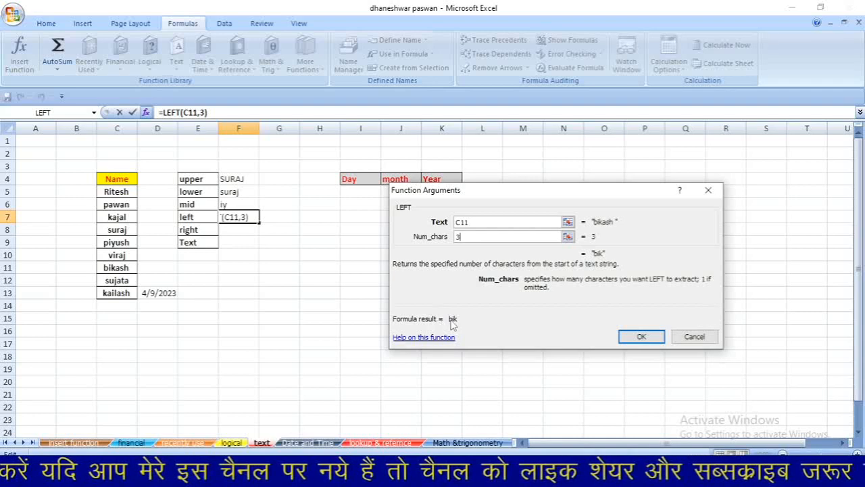
left_click(635, 340)
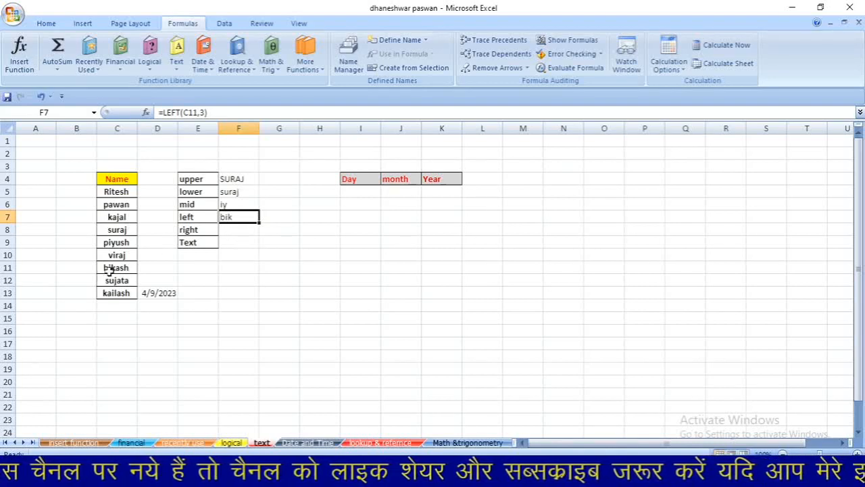
Step: Insert a RIGHT function in F8 that extracts the last 5 characters of the name in C13
left_click(230, 229)
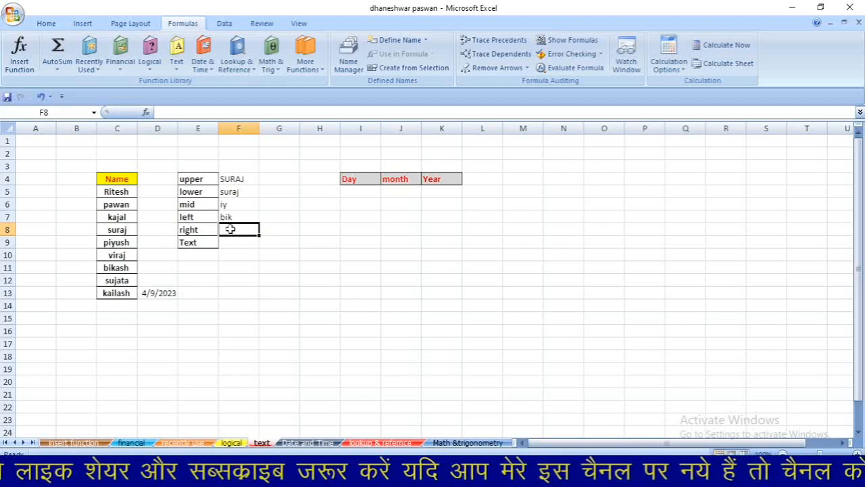
left_click(176, 67)
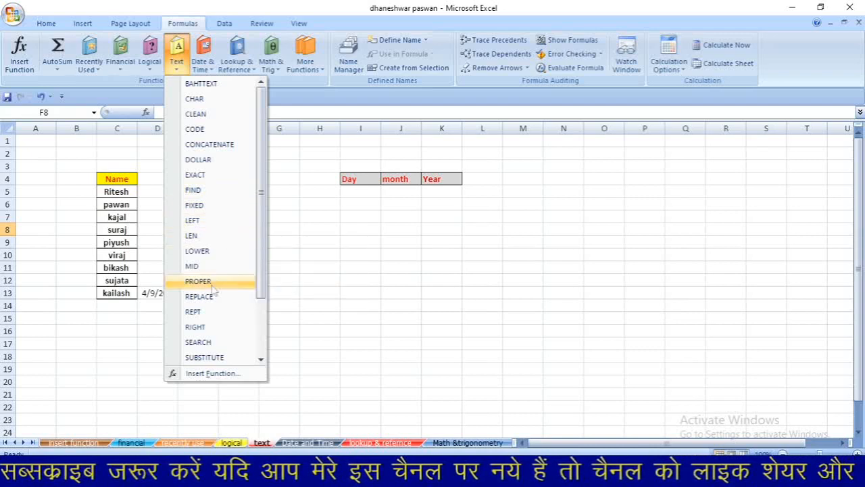
left_click(196, 327)
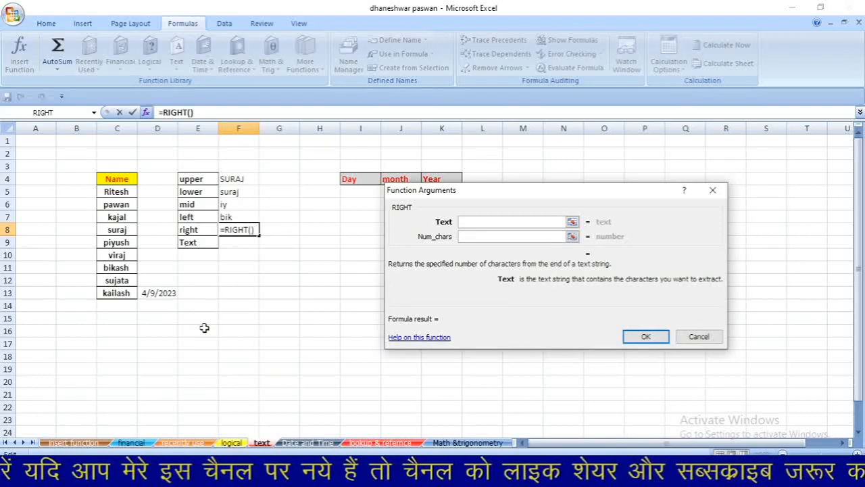
left_click(118, 294)
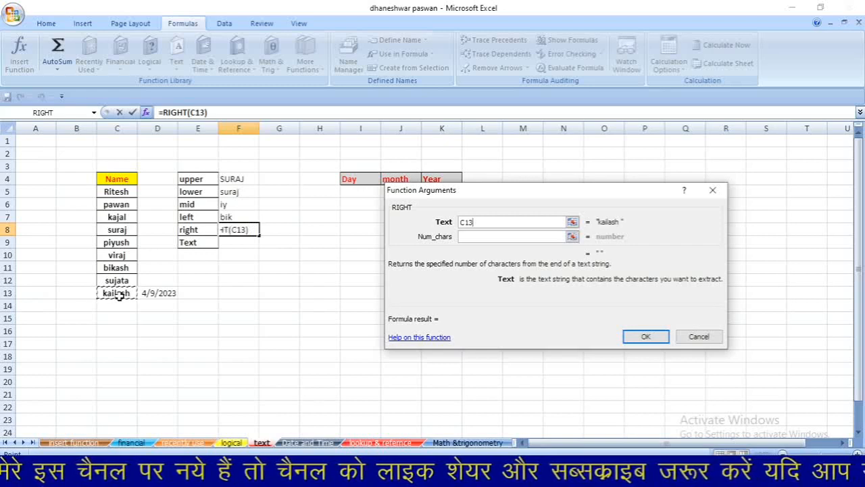
left_click(486, 237)
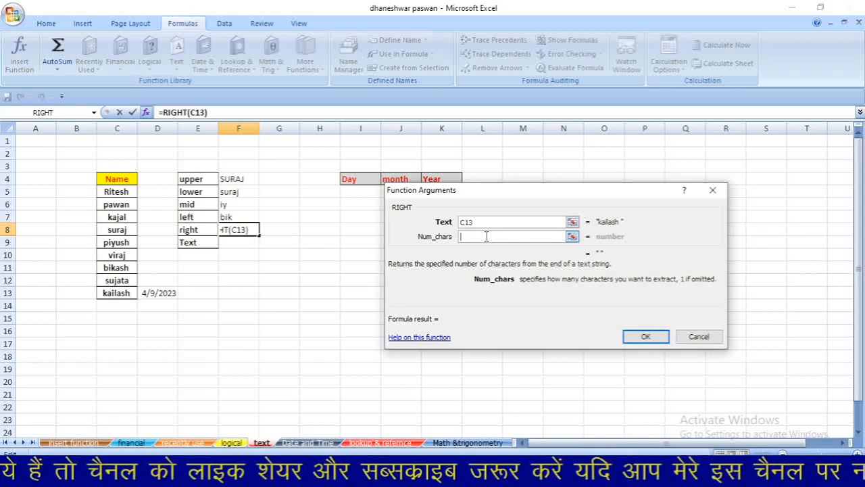
type("4")
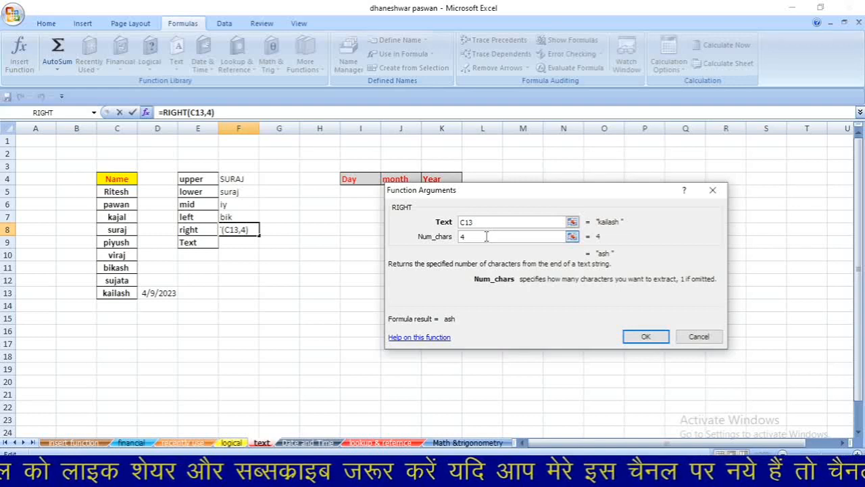
key("BackSpace")
type("5")
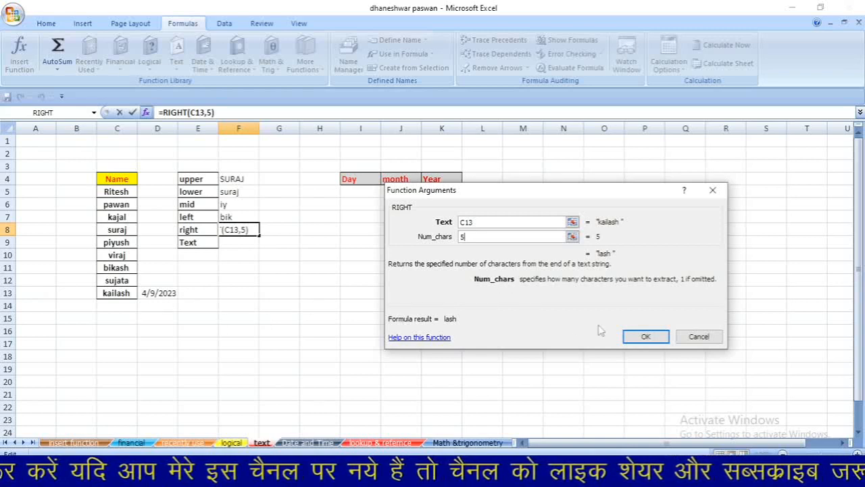
left_click(635, 339)
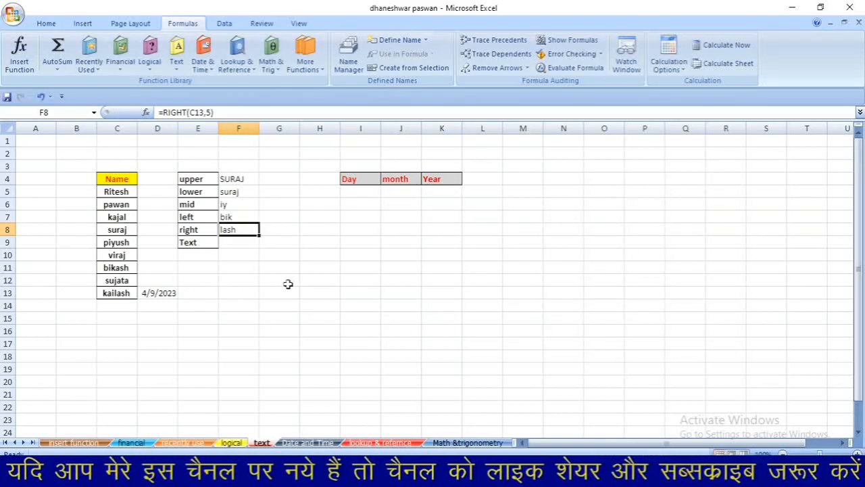
Step: Insert a TEXT function in I5 that formats the date in D13 as a day with the format DD
left_click(238, 244)
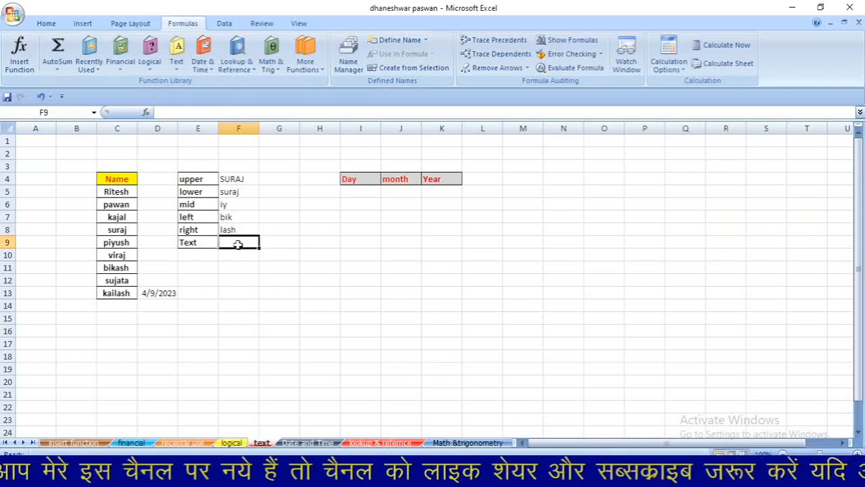
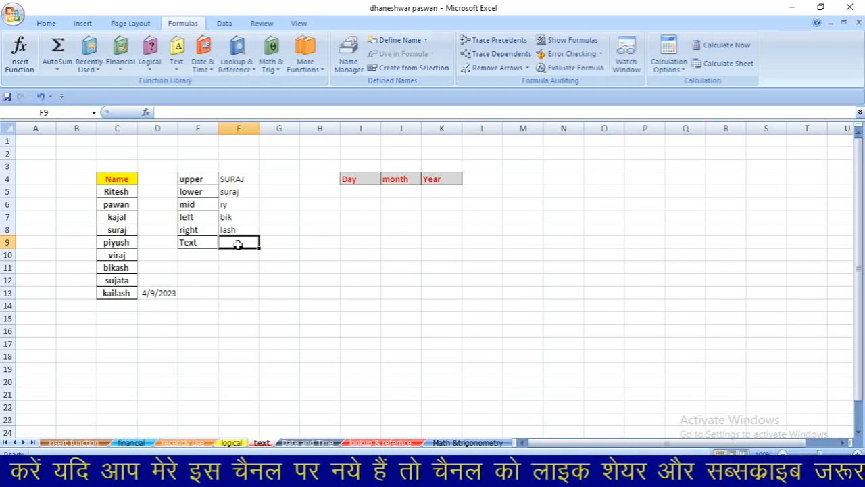
left_click(365, 194)
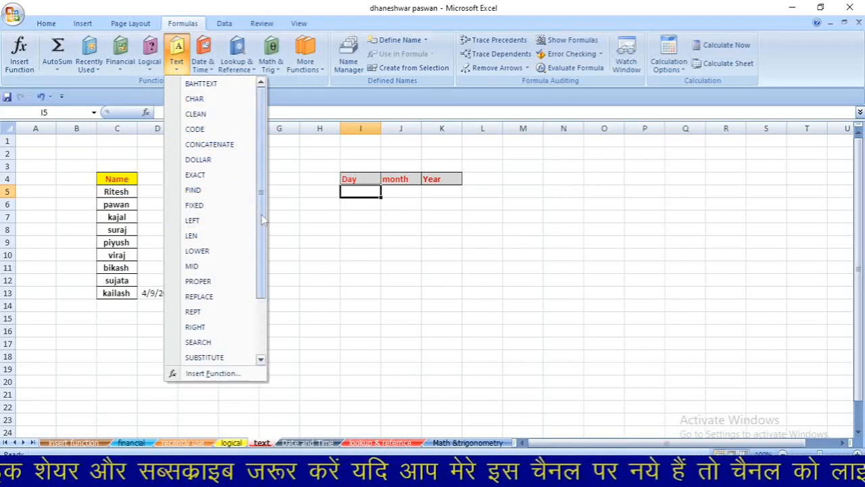
left_click_drag(262, 218, 267, 289)
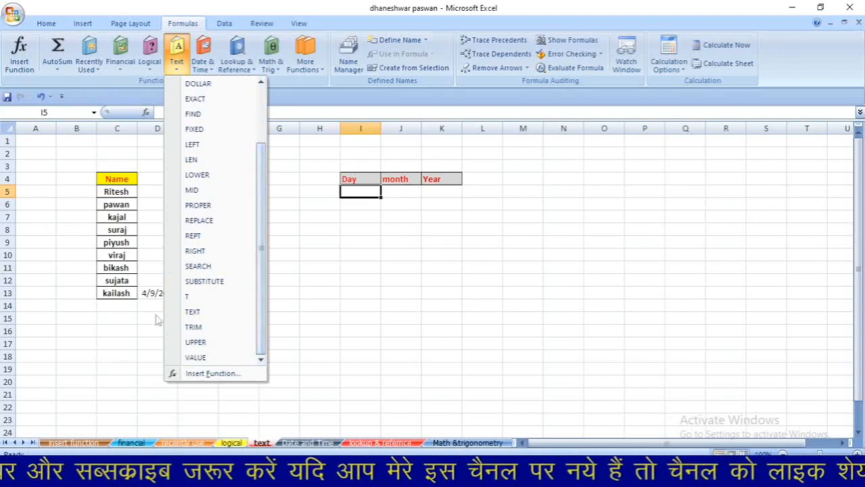
left_click(190, 311)
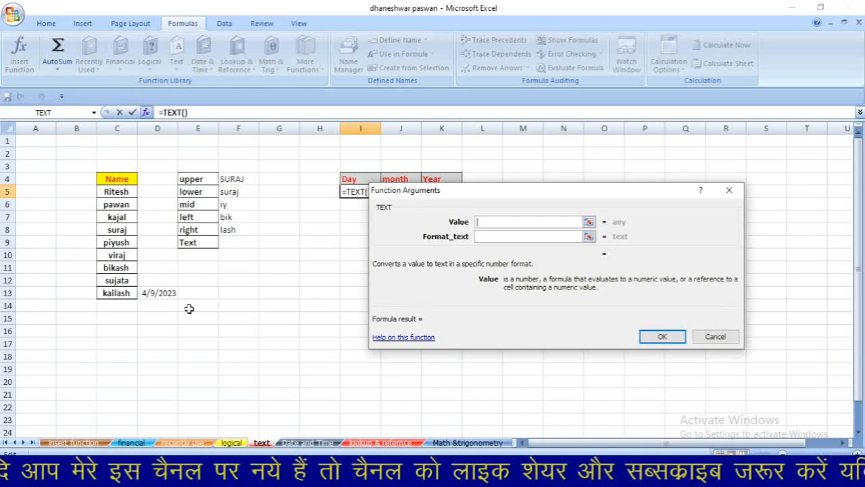
left_click(154, 291)
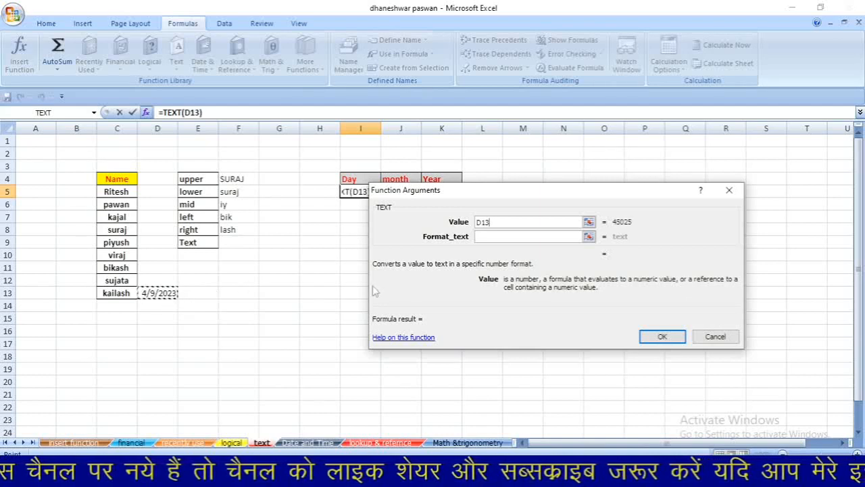
left_click(500, 235)
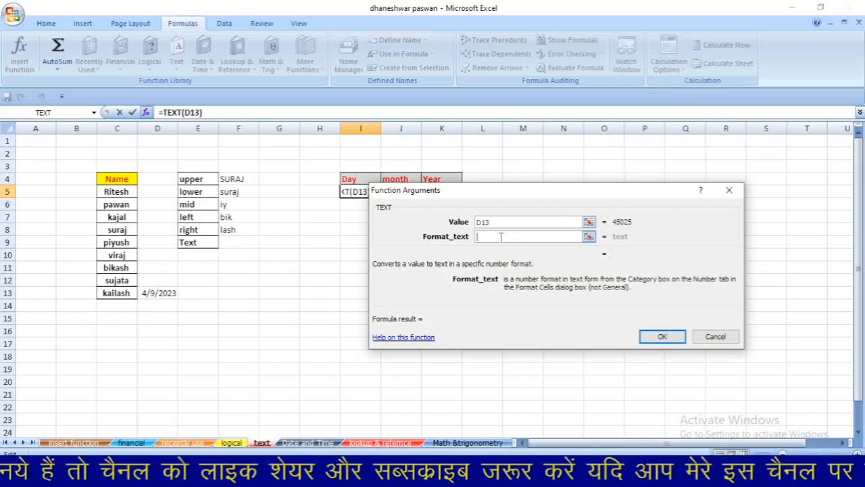
type("DD")
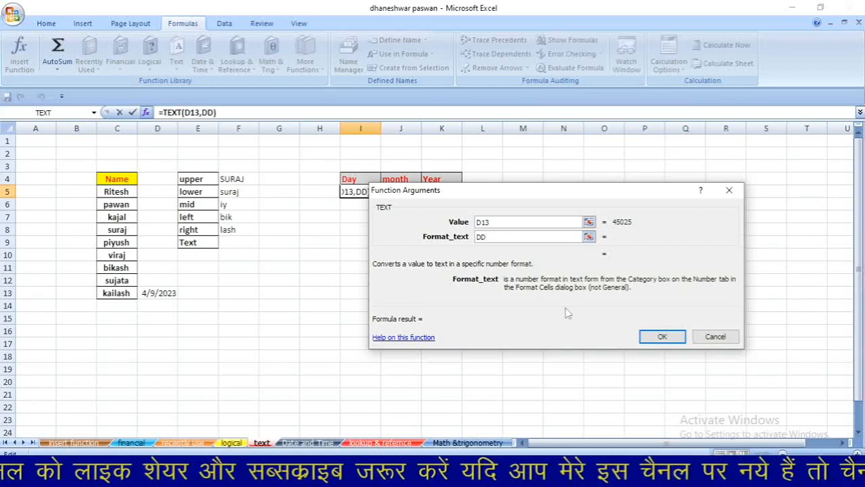
left_click(663, 336)
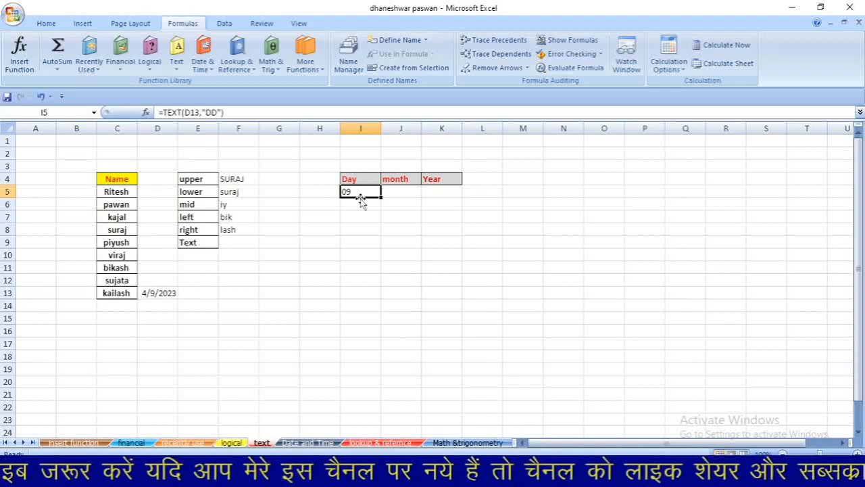
Step: Insert a TEXT function in J5 that formats the date in D13 as a month with the format MM
left_click(161, 293)
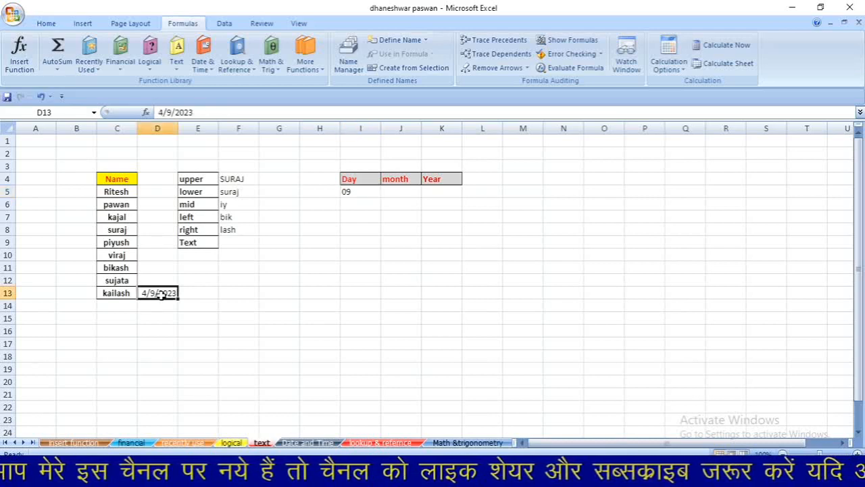
left_click(393, 190)
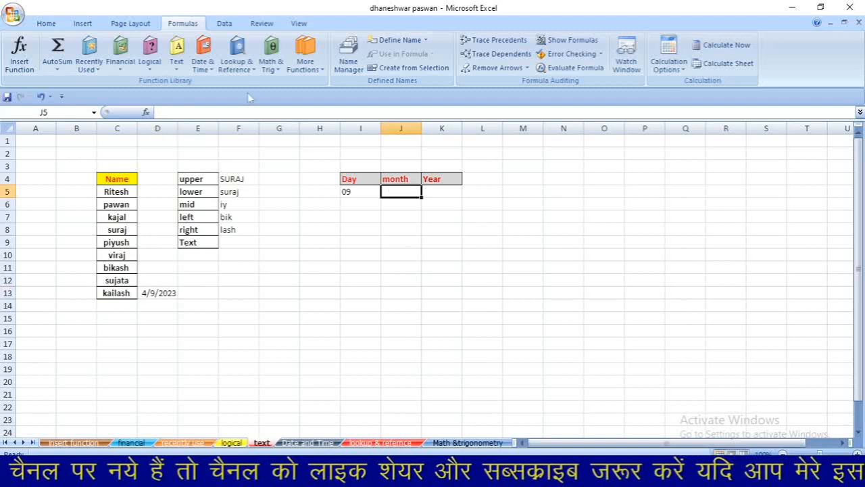
left_click(179, 70)
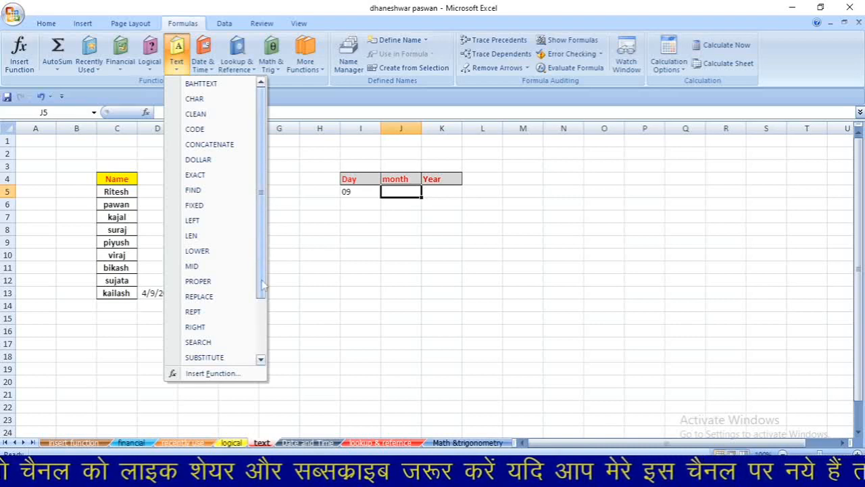
scroll(263, 285, "down", 2)
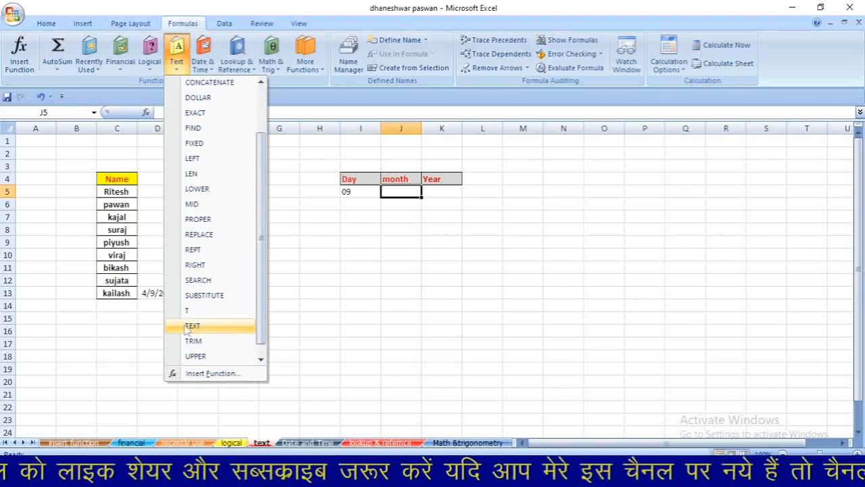
left_click(192, 325)
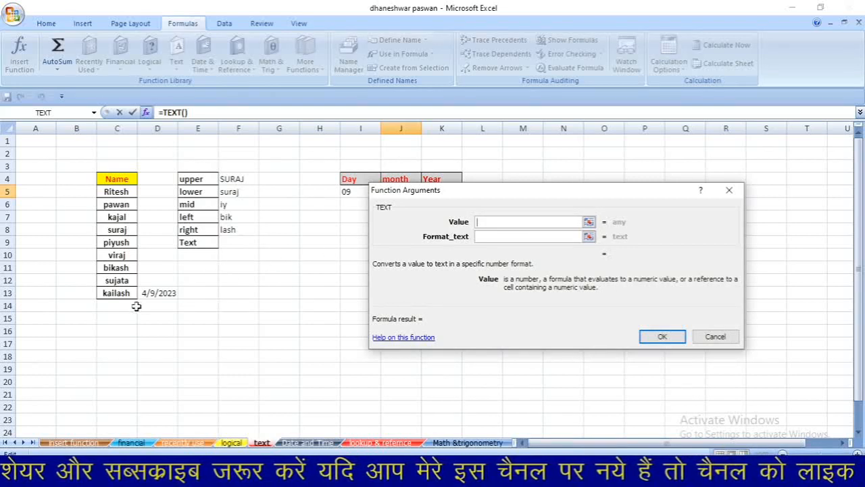
left_click(162, 293)
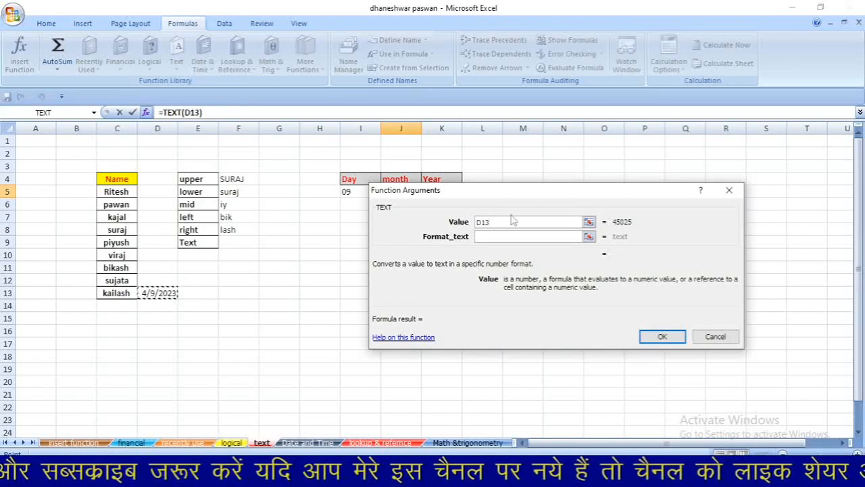
left_click(492, 236)
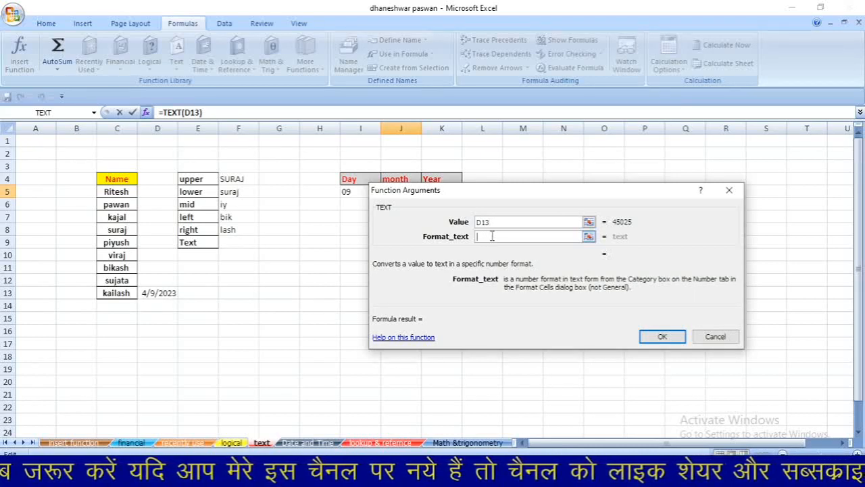
type("MM")
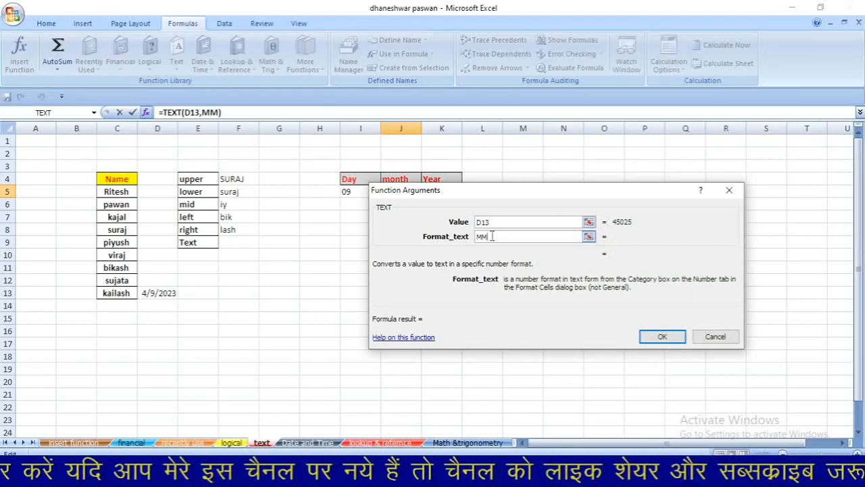
key("Return")
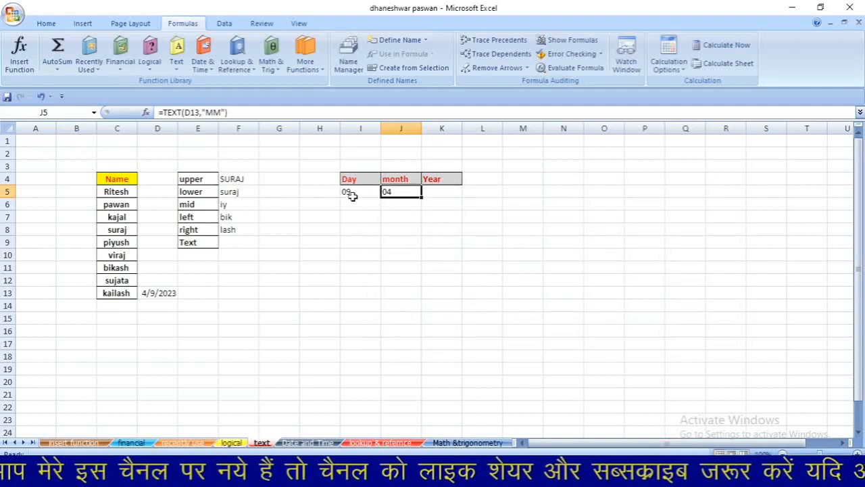
Step: Insert a TEXT function in K5 that formats the date in D13 as a year with the format YY
left_click(437, 193)
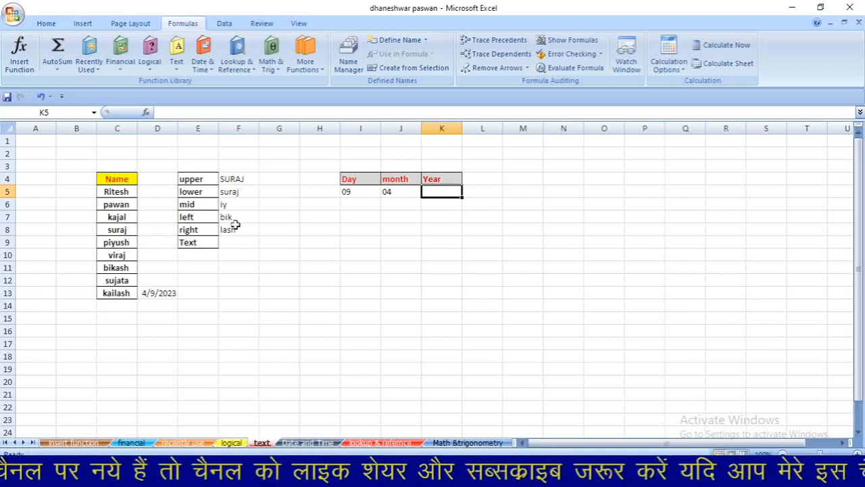
left_click(175, 68)
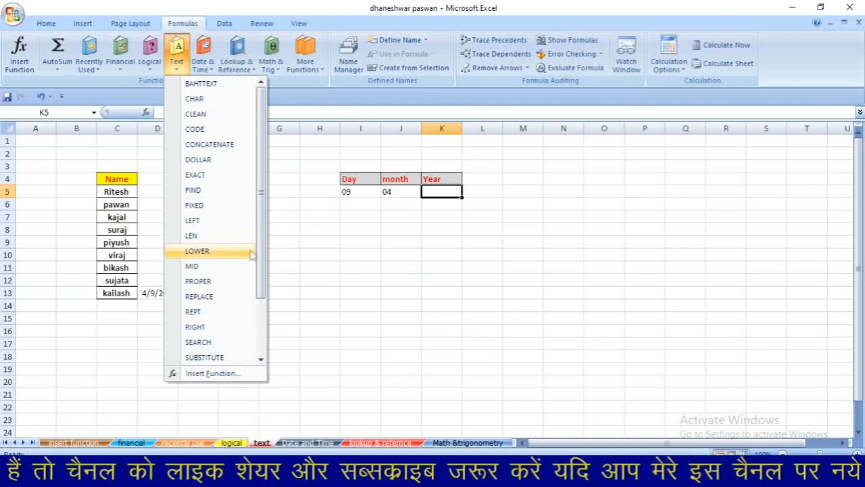
left_click_drag(260, 262, 264, 303)
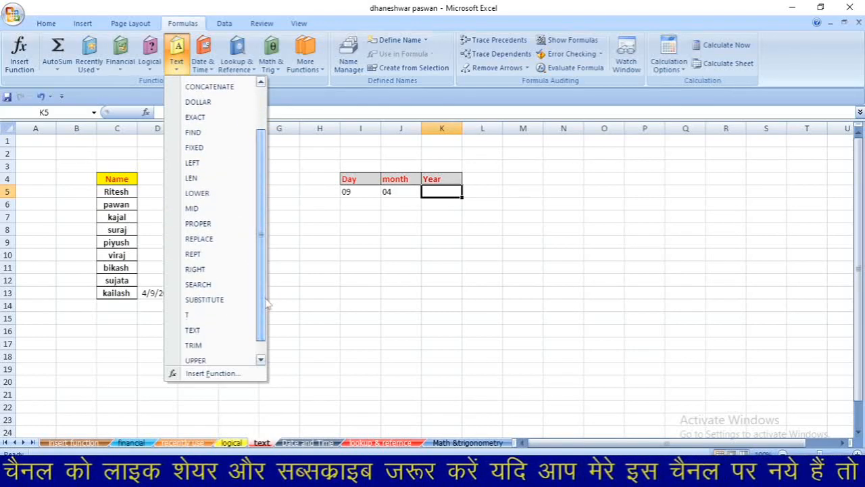
left_click(214, 332)
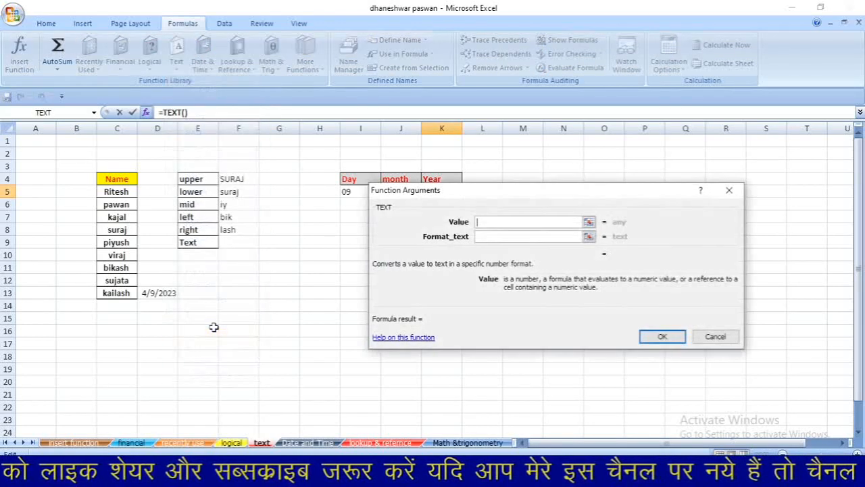
left_click(173, 293)
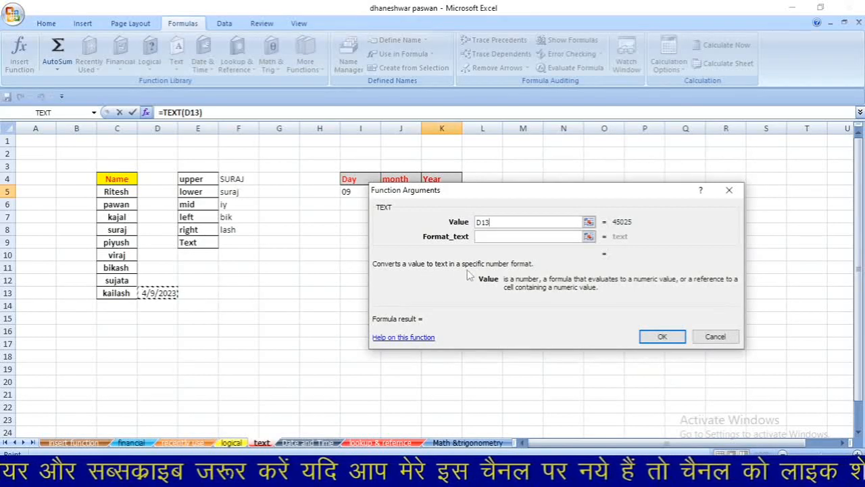
left_click(504, 235)
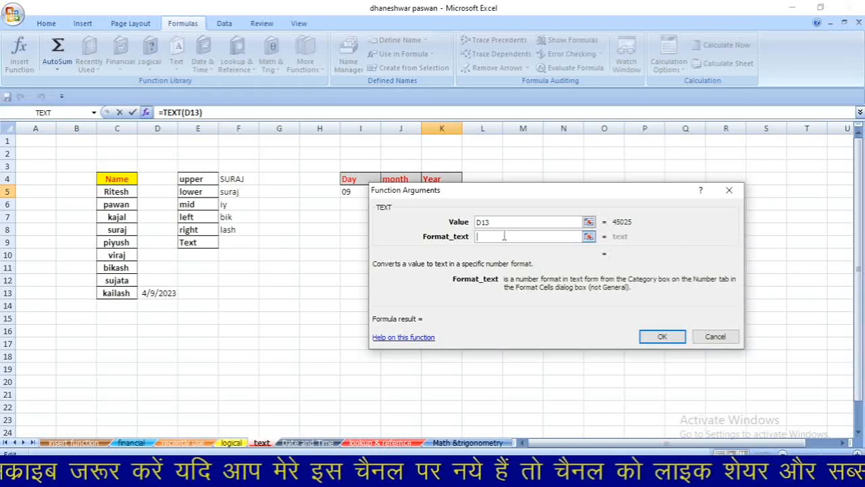
type("YY")
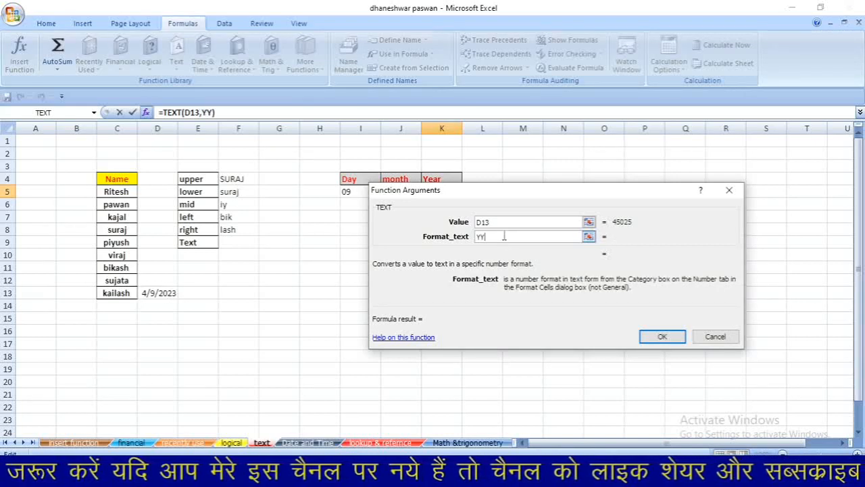
left_click(654, 335)
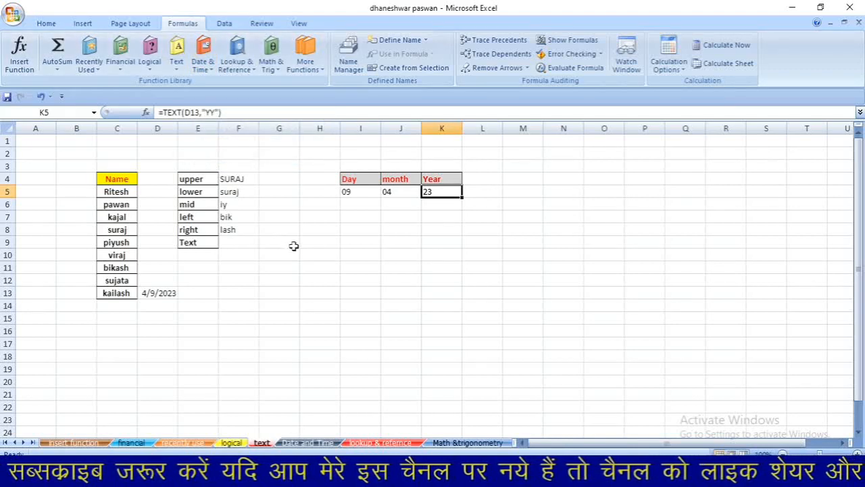
Step: Start a TEXT function in I6 with the date in D13 as its value
left_click(350, 204)
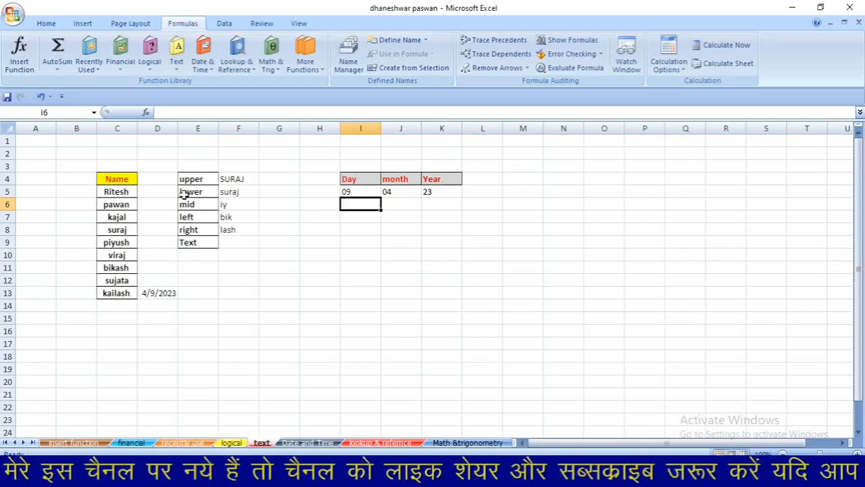
left_click(177, 59)
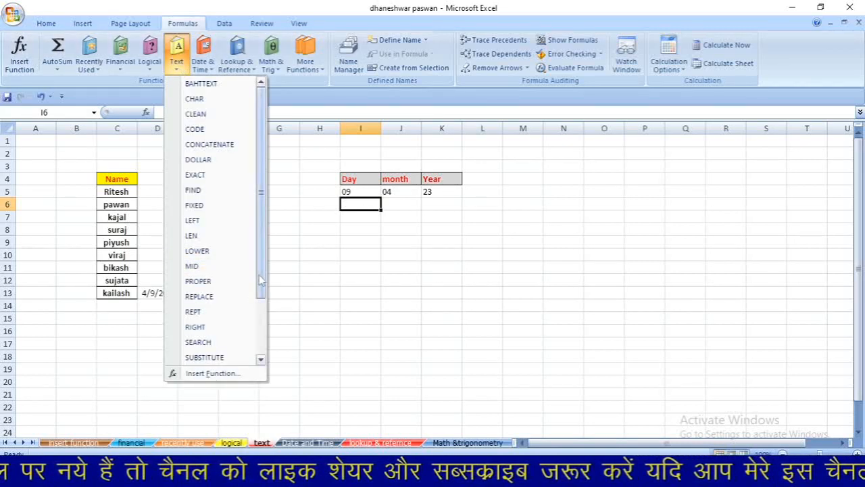
left_click_drag(262, 280, 265, 336)
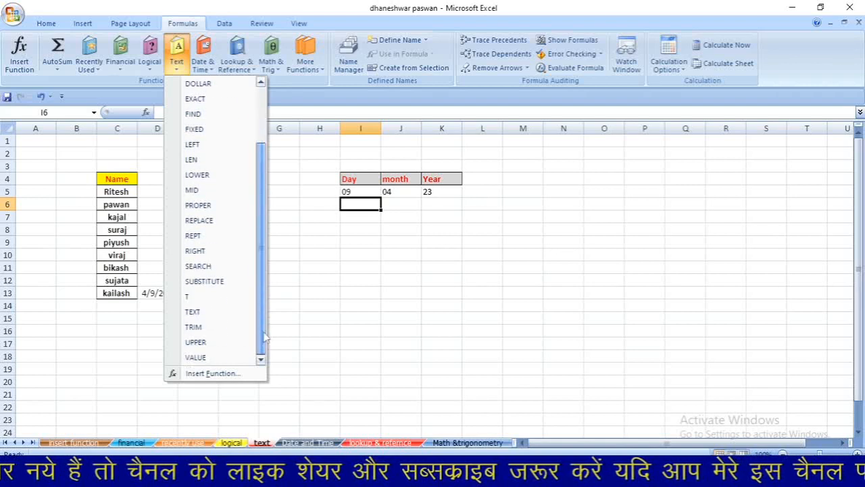
left_click(194, 312)
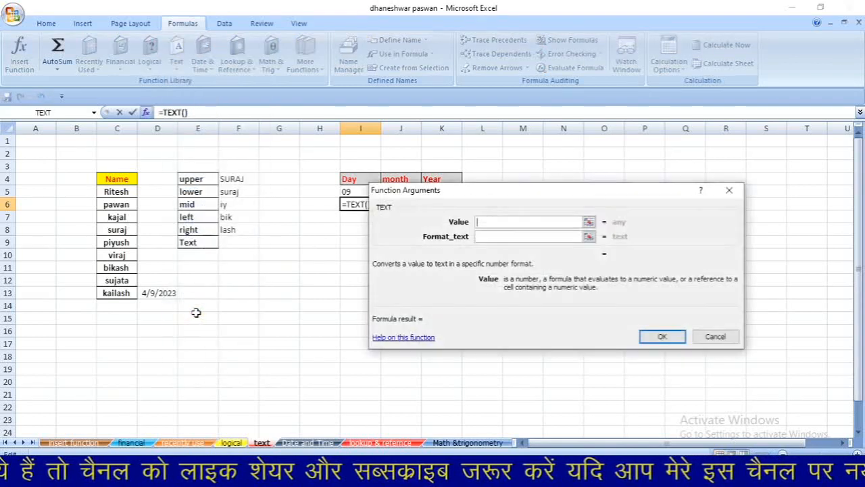
left_click(154, 294)
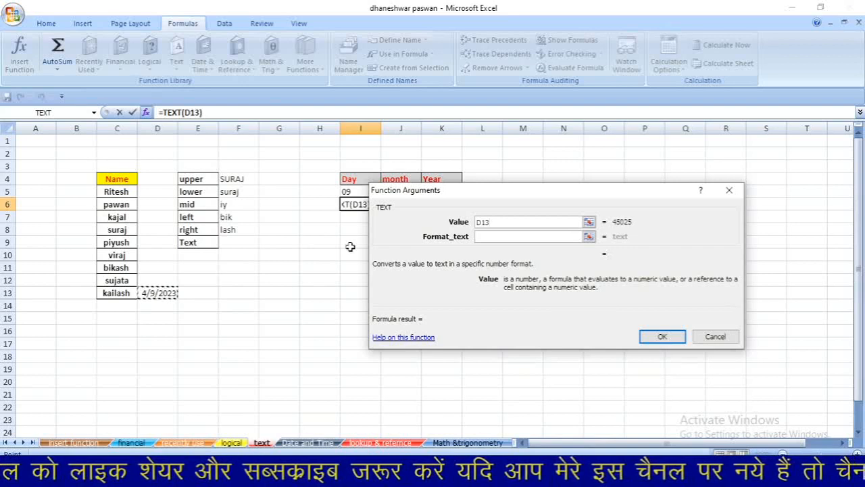
left_click(499, 237)
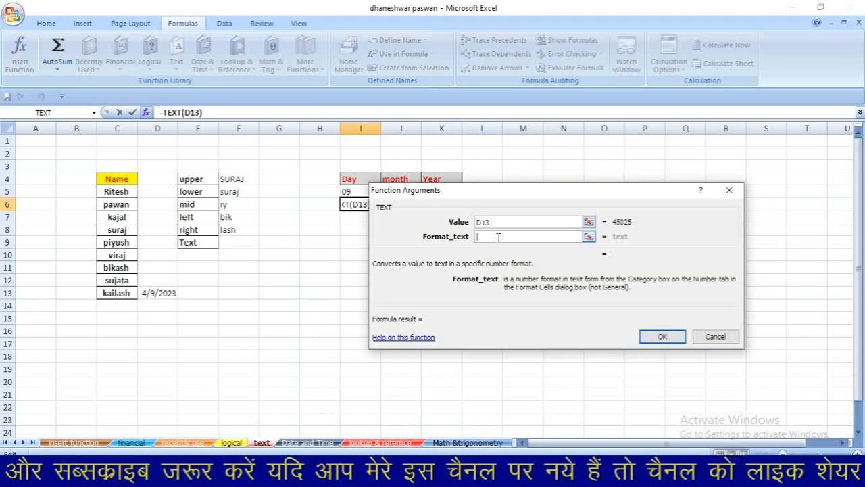
Step: Complete the TEXT function in cell I6 for the date in D13 with the format DDDD
type("DDDD")
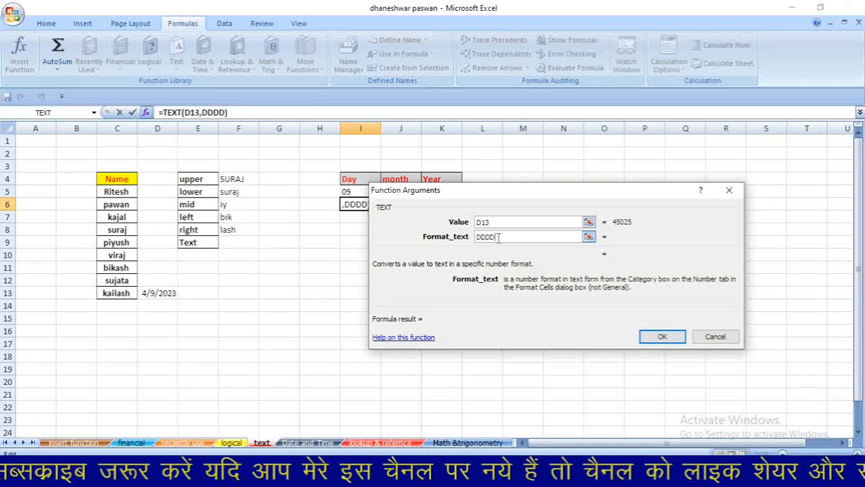
key("Return")
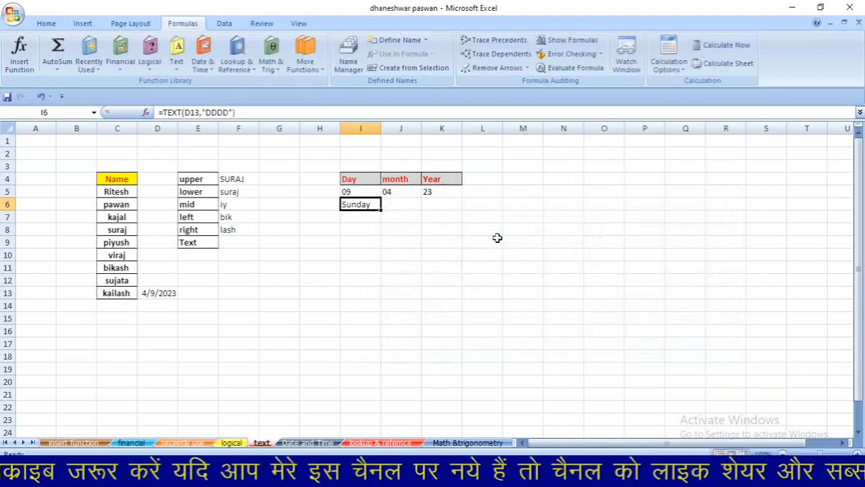
Step: Insert a TEXT function in cell J6 that formats the date in D13 as MMMM
left_click(396, 205)
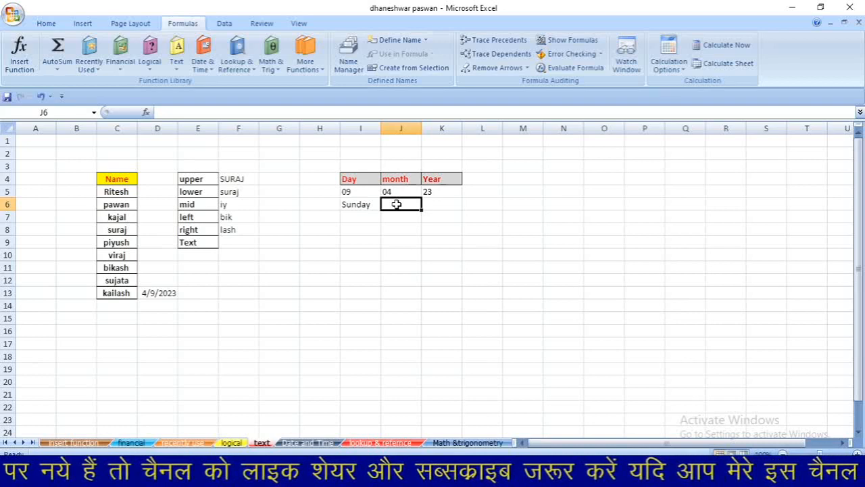
left_click(177, 63)
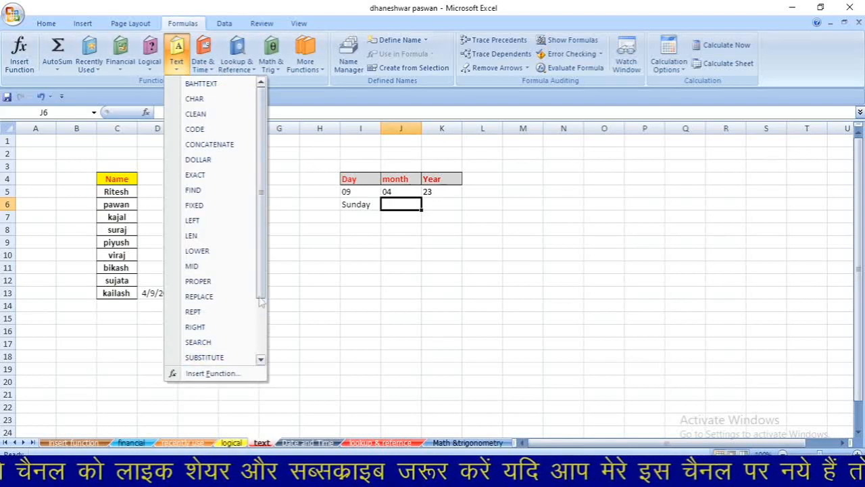
left_click_drag(261, 302, 261, 348)
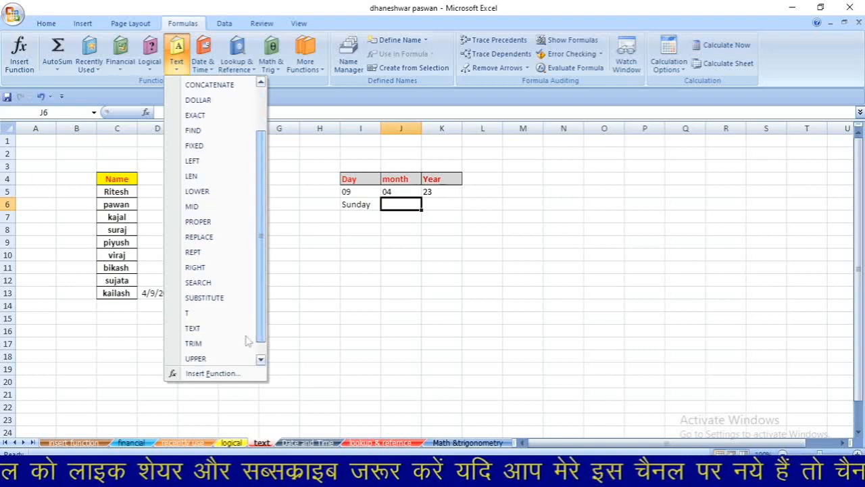
left_click(196, 331)
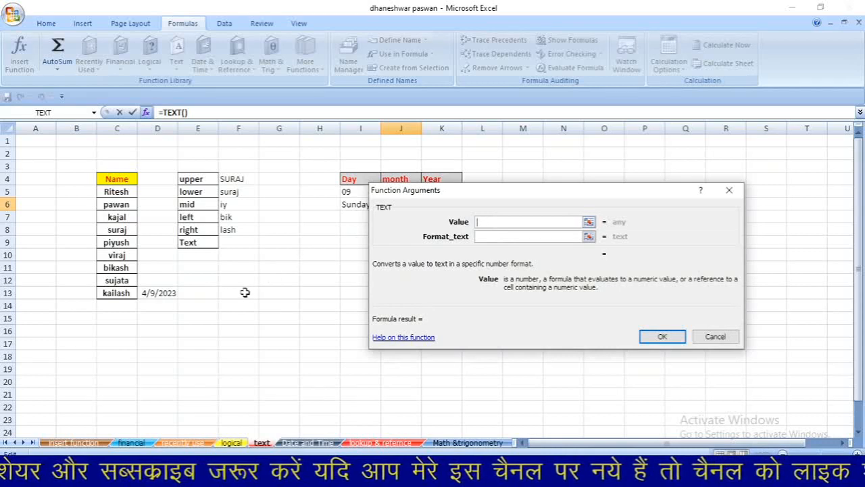
left_click(169, 295)
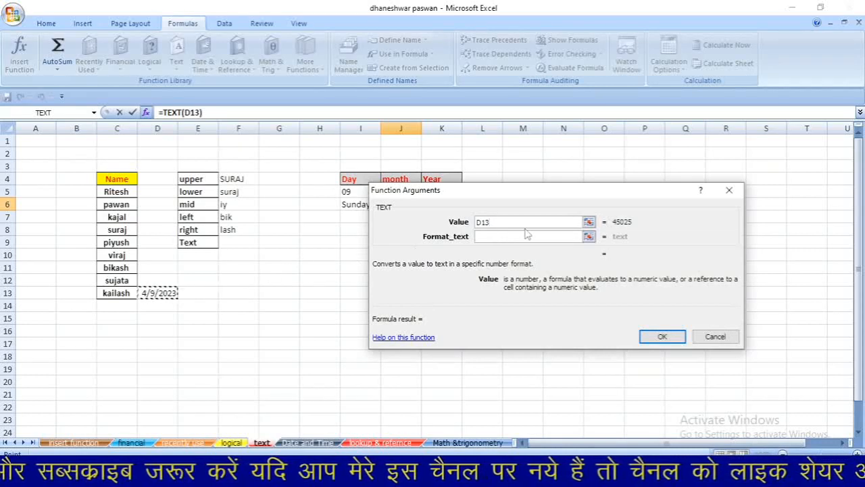
left_click(506, 236)
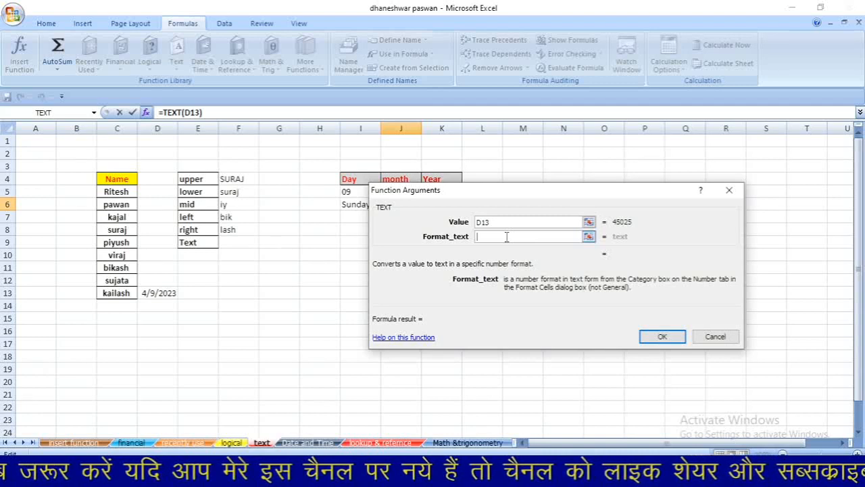
type("MMMM")
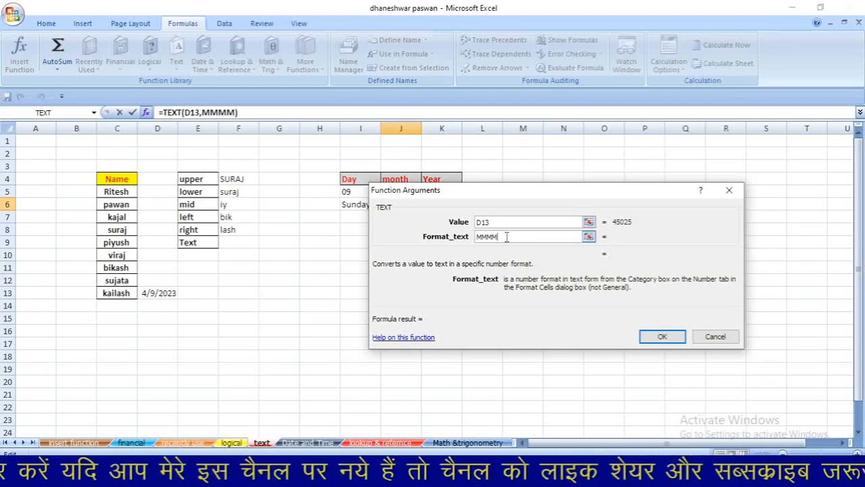
key("Return")
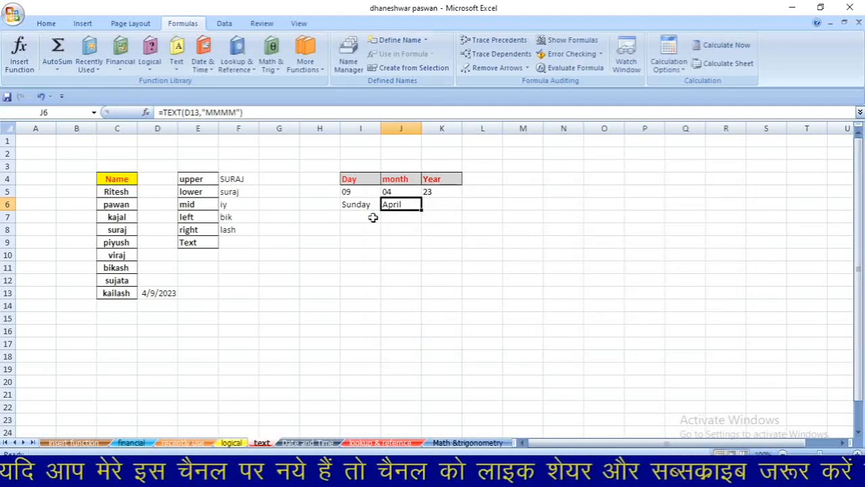
Step: Insert a TEXT function in cell K6 that formats the date in D13 as YYYY
left_click(437, 205)
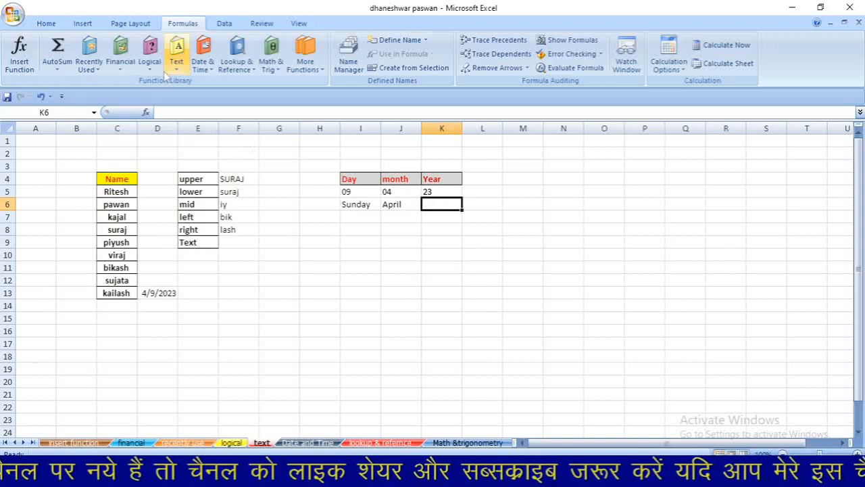
left_click(184, 76)
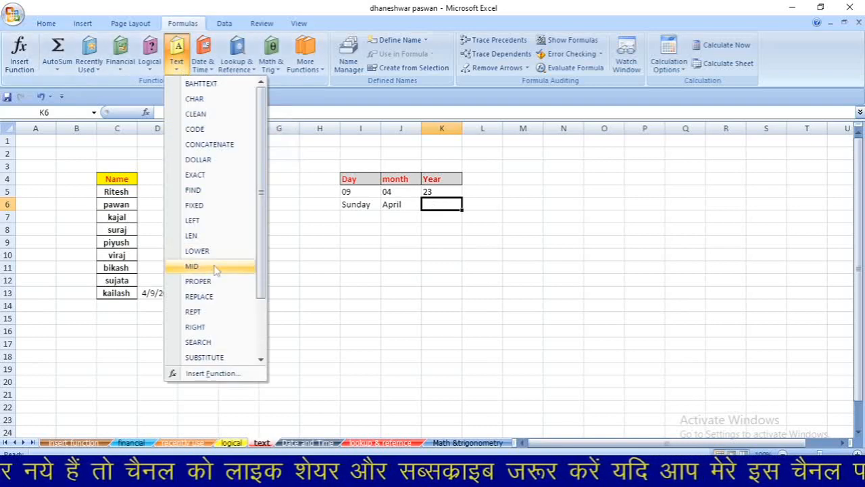
left_click_drag(260, 280, 260, 334)
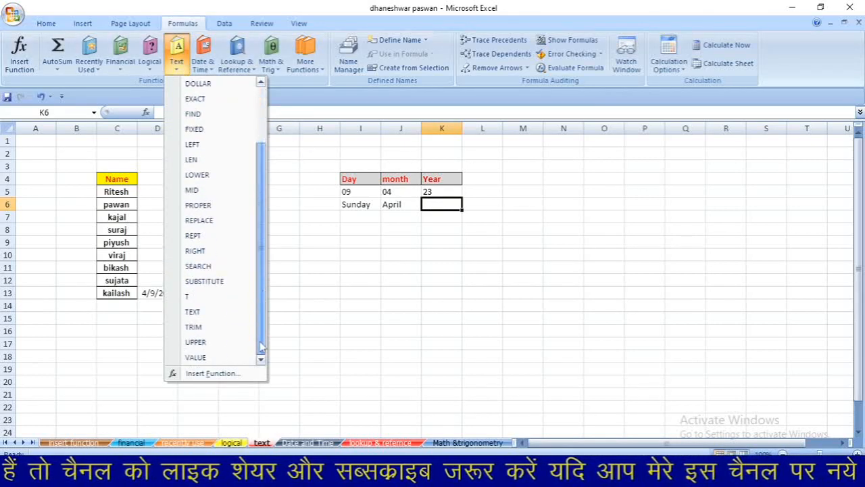
left_click(193, 315)
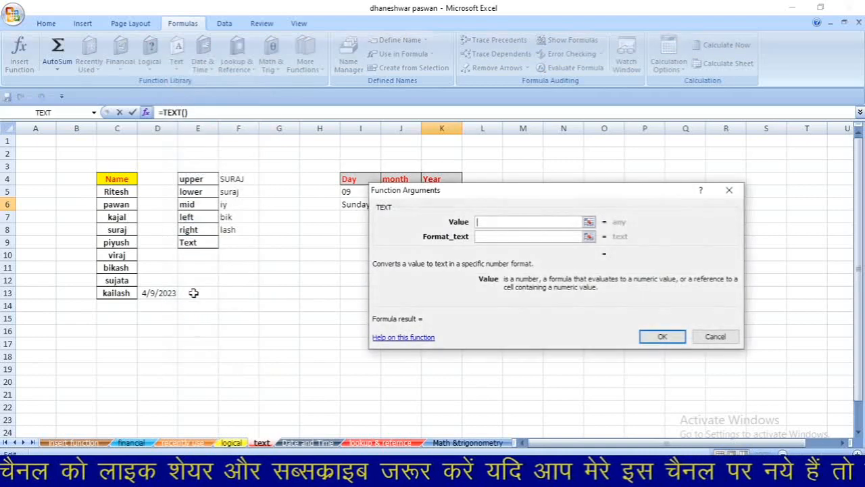
left_click(169, 297)
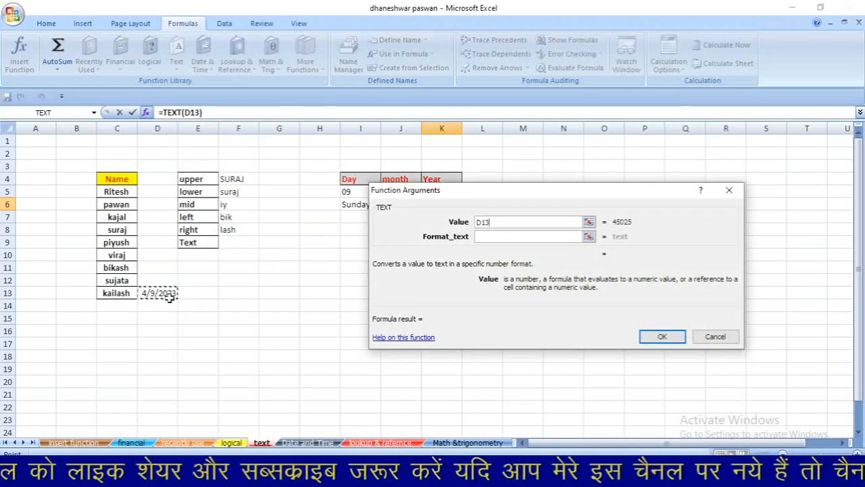
left_click(507, 237)
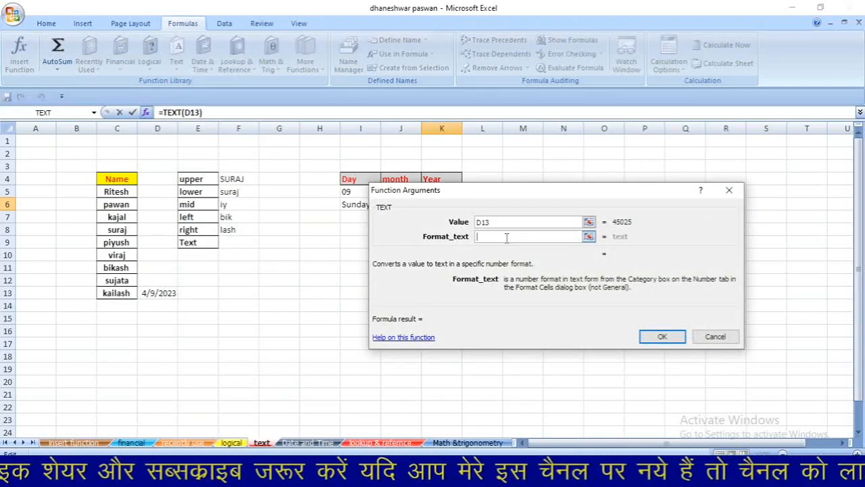
type("YYYY")
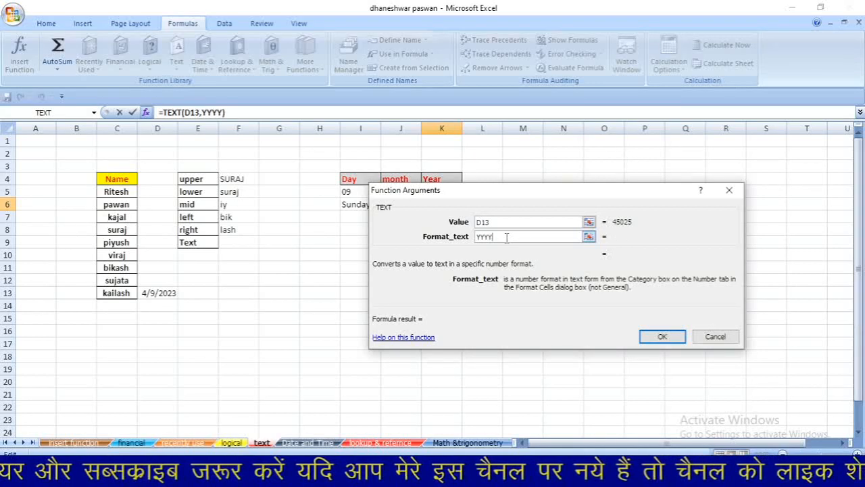
key("Return")
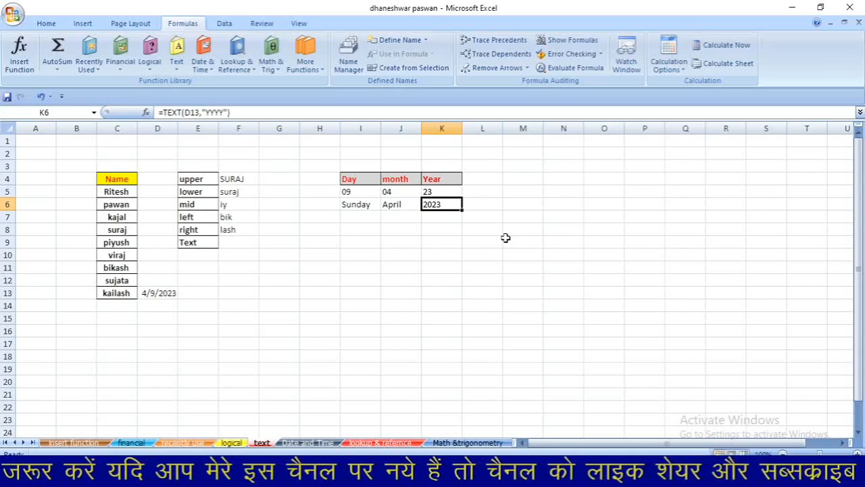
left_click(202, 64)
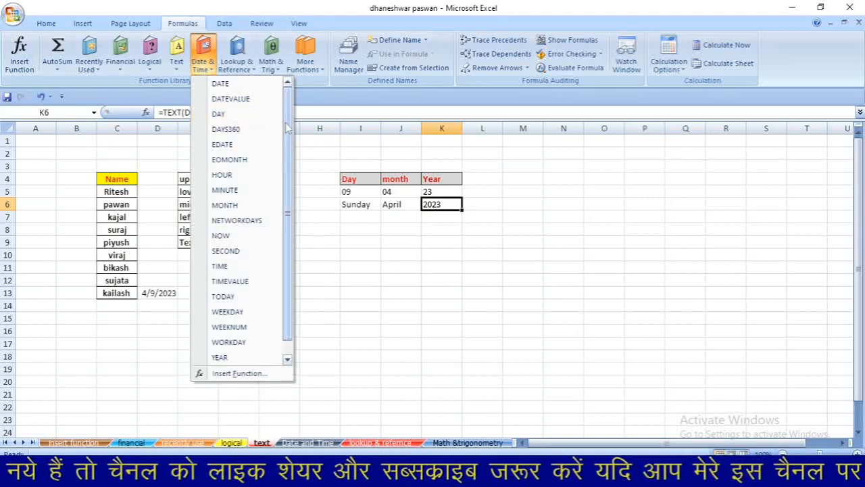
left_click_drag(288, 128, 287, 183)
left_click(348, 308)
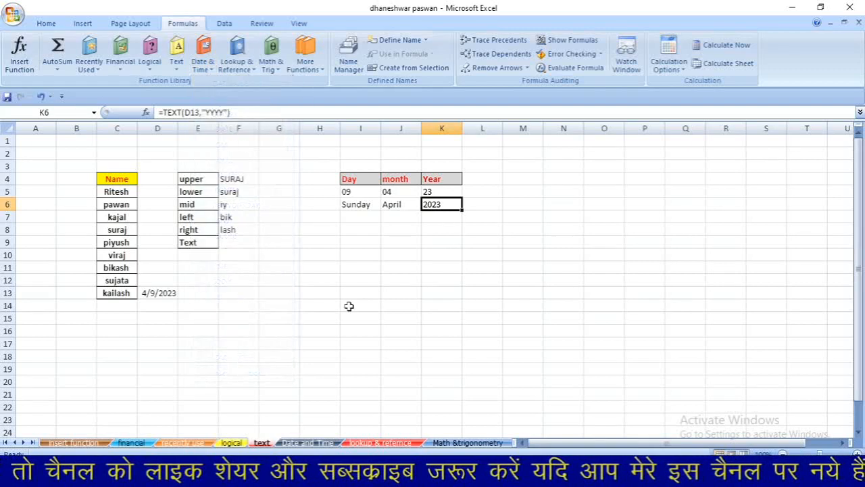
Step: On the Date and Time sheet, insert a DAY function in cell H3 that refers to the date in D3
left_click(308, 443)
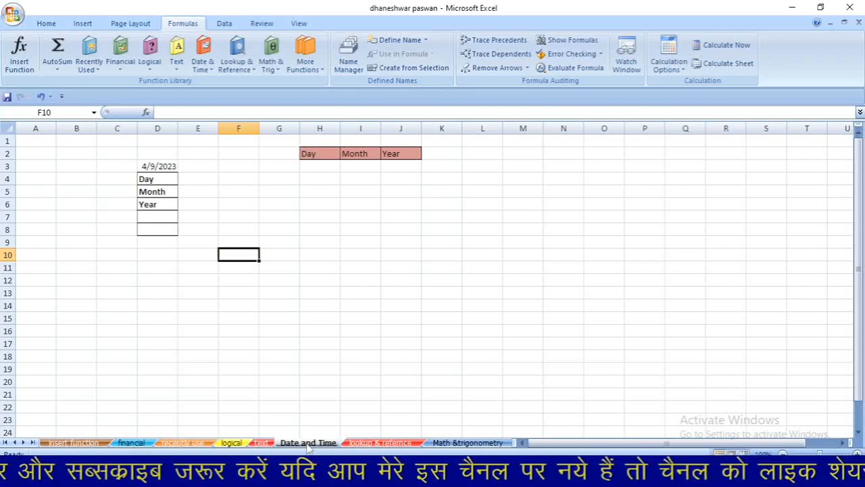
left_click(321, 166)
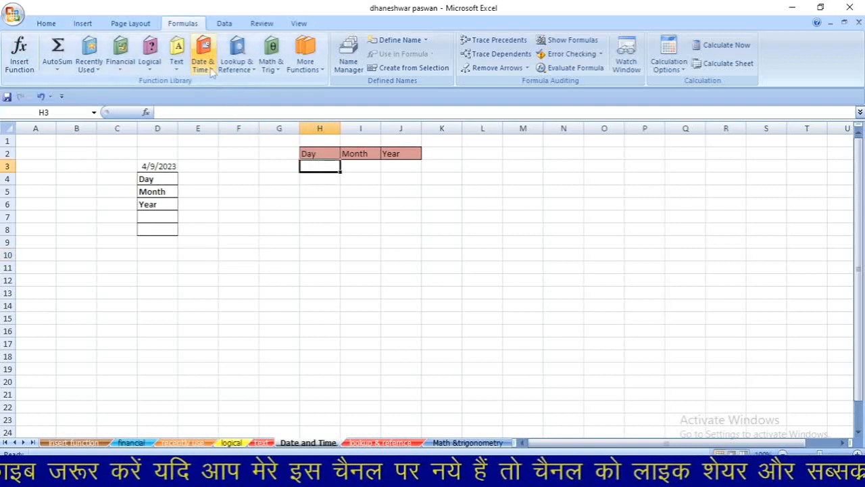
left_click(211, 74)
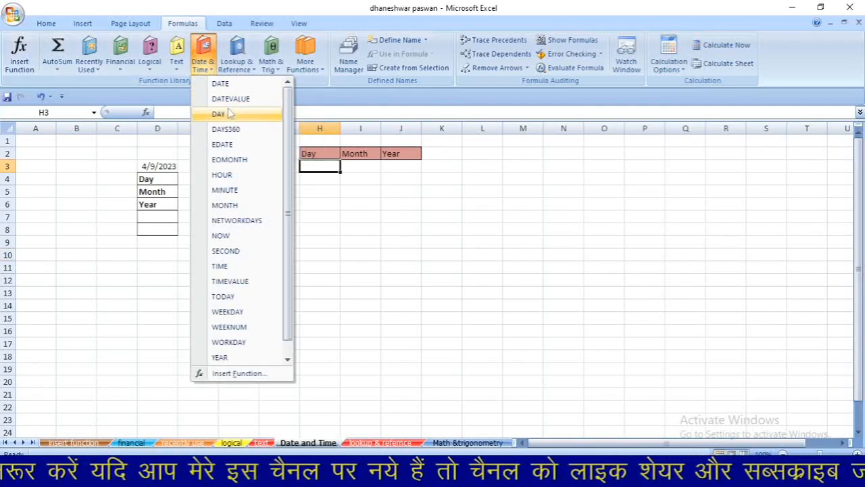
left_click(229, 115)
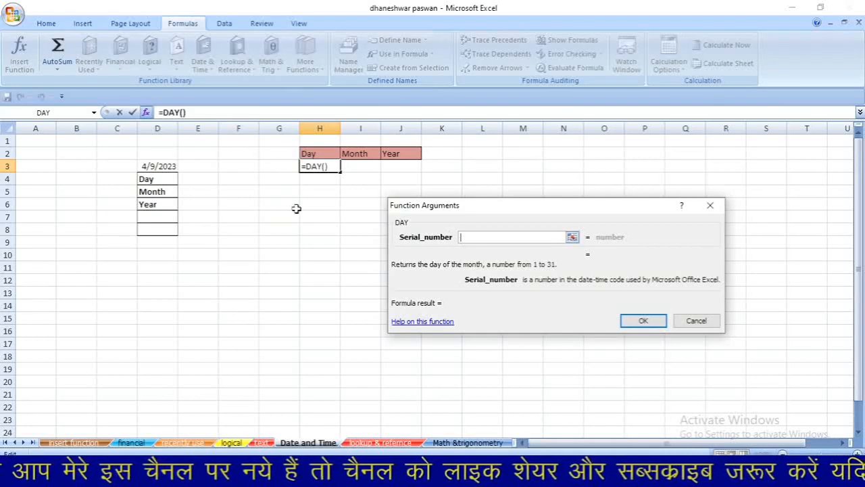
left_click(168, 167)
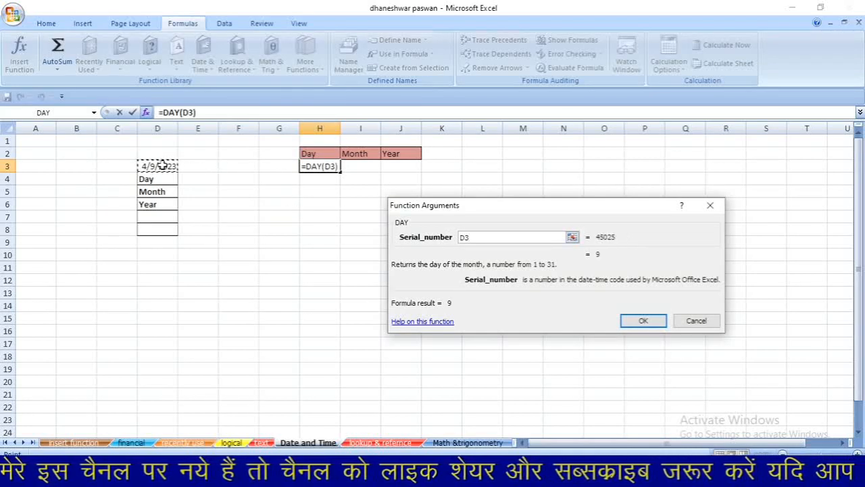
left_click(644, 320)
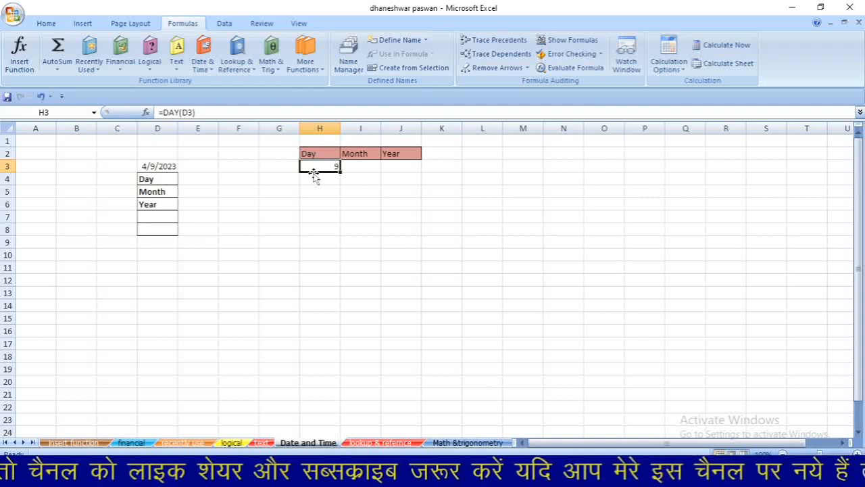
Step: Insert a MONTH function in cell I3 that refers to the date in D3
left_click(359, 165)
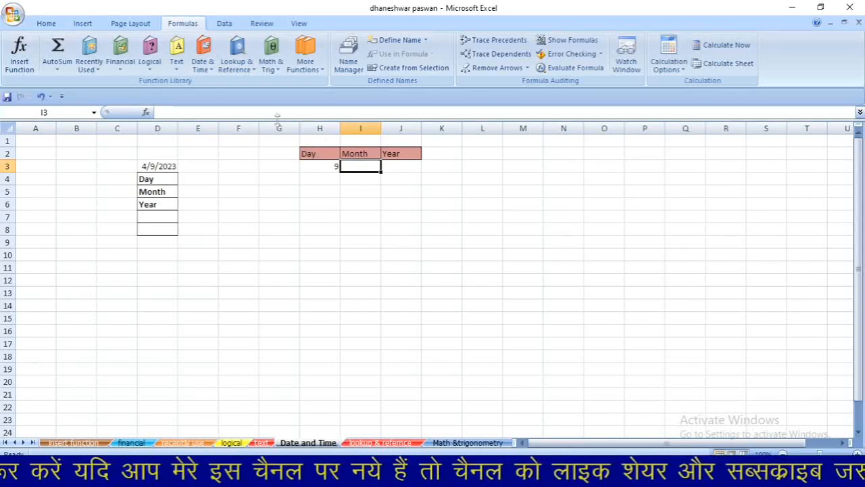
left_click(207, 70)
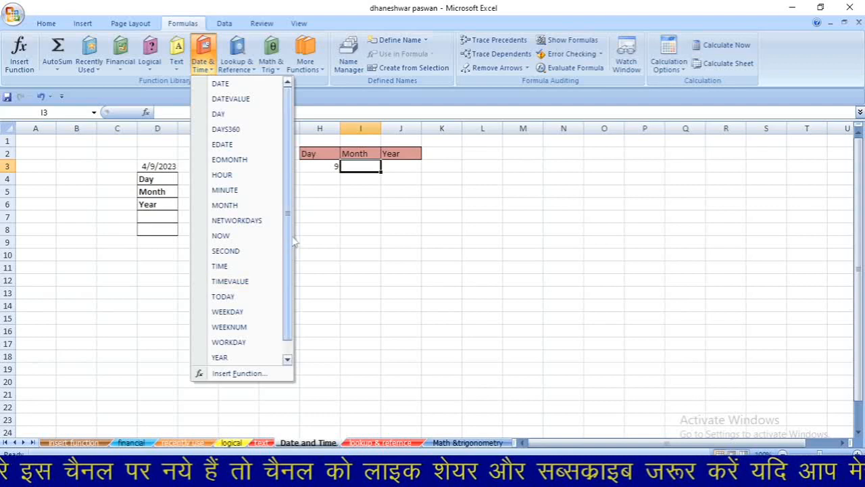
left_click(226, 205)
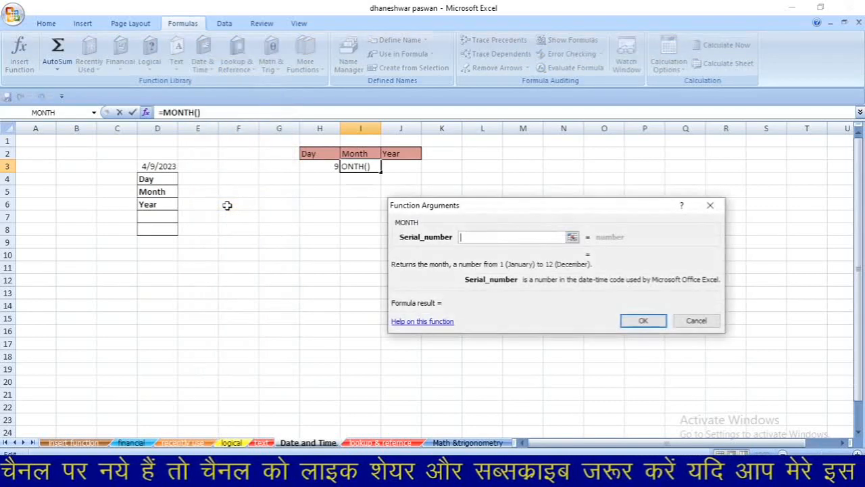
left_click(172, 169)
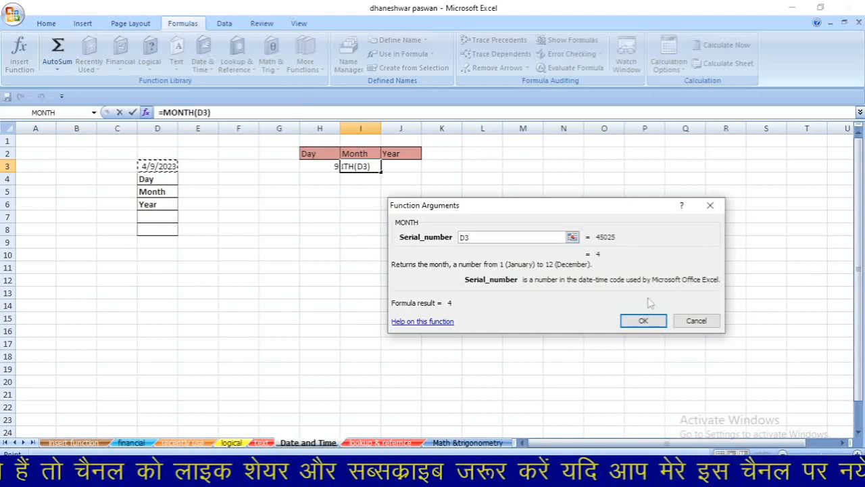
left_click(639, 321)
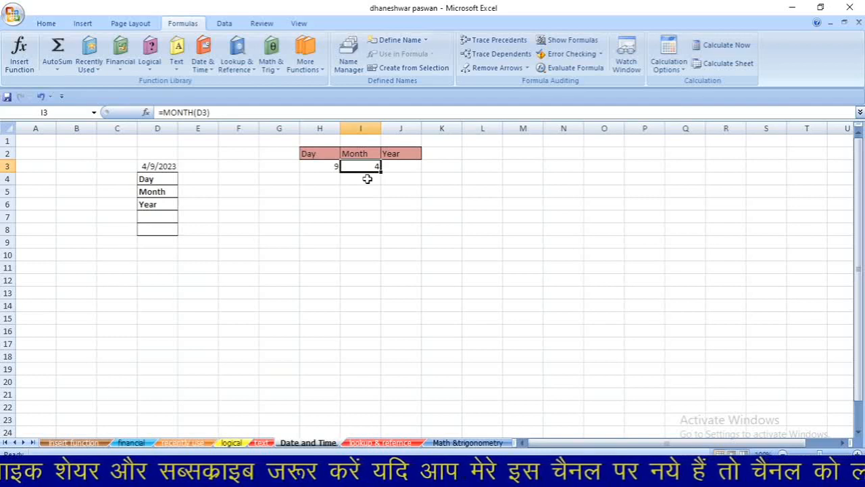
Step: Insert a YEAR function in cell E6 that refers to the date in D3
left_click(393, 169)
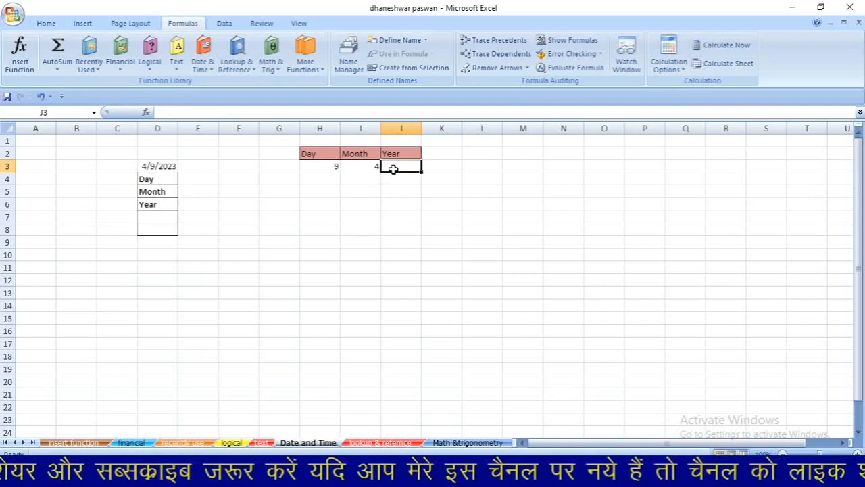
left_click(196, 205)
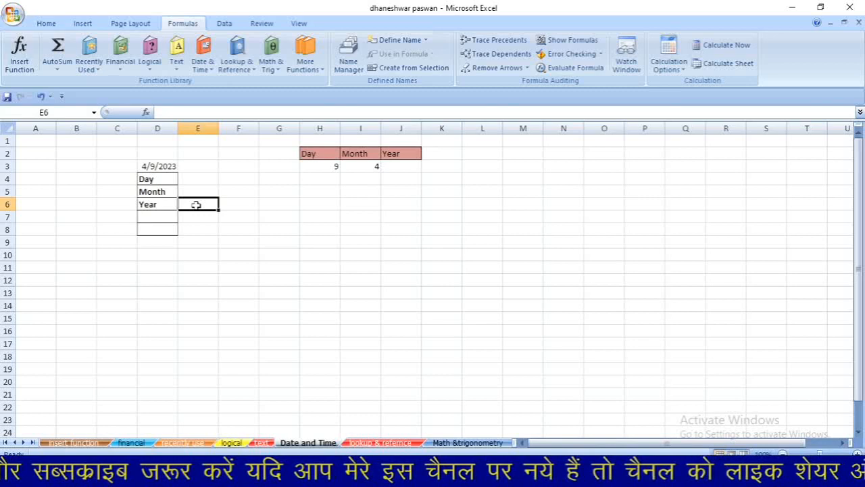
left_click(202, 73)
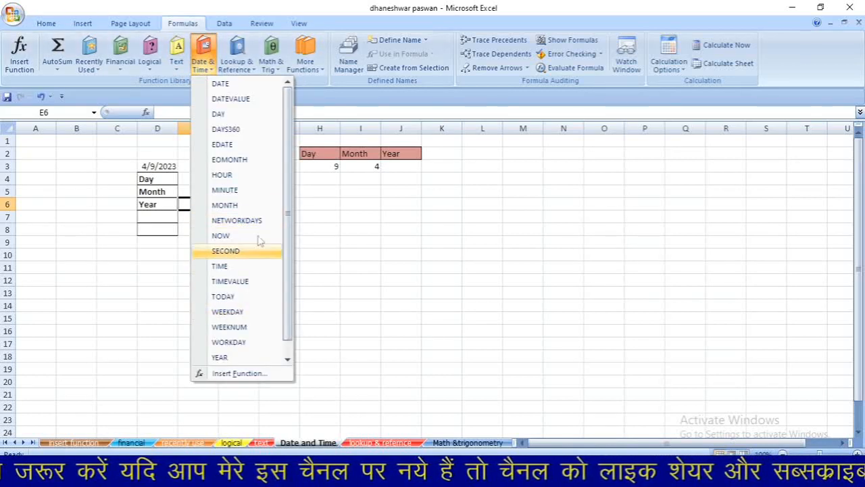
left_click_drag(291, 238, 296, 305)
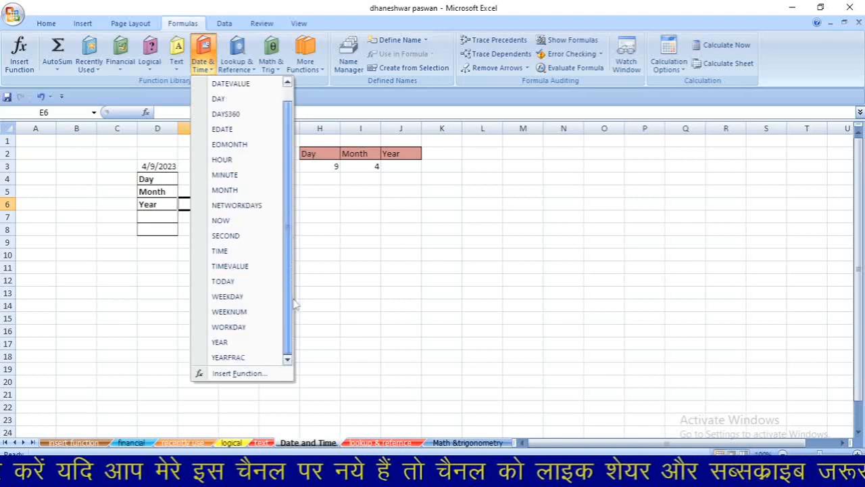
left_click(214, 342)
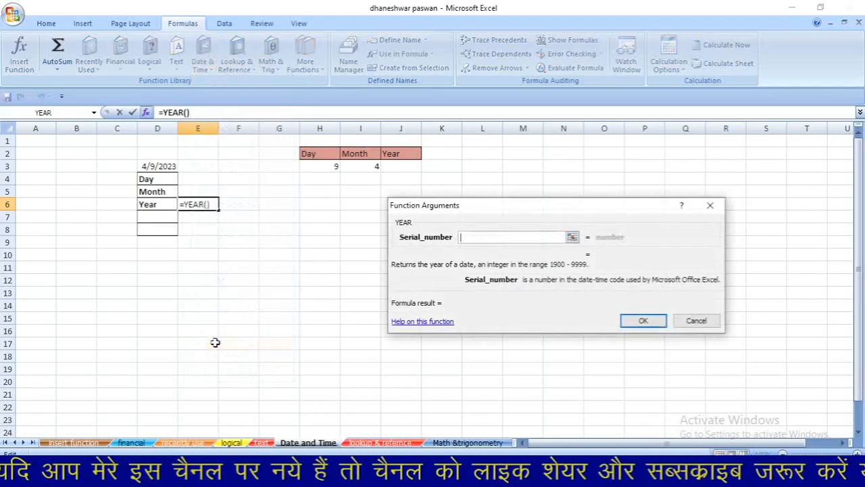
left_click(167, 167)
left_click(644, 320)
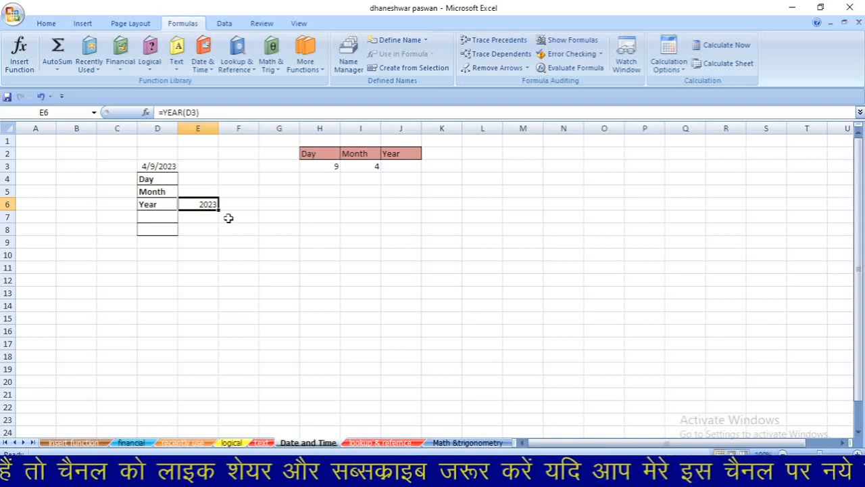
left_click(203, 65)
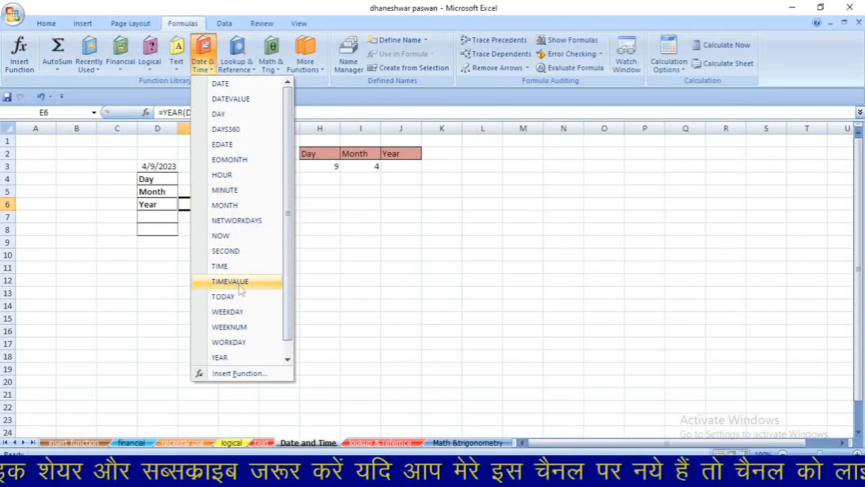
left_click(366, 265)
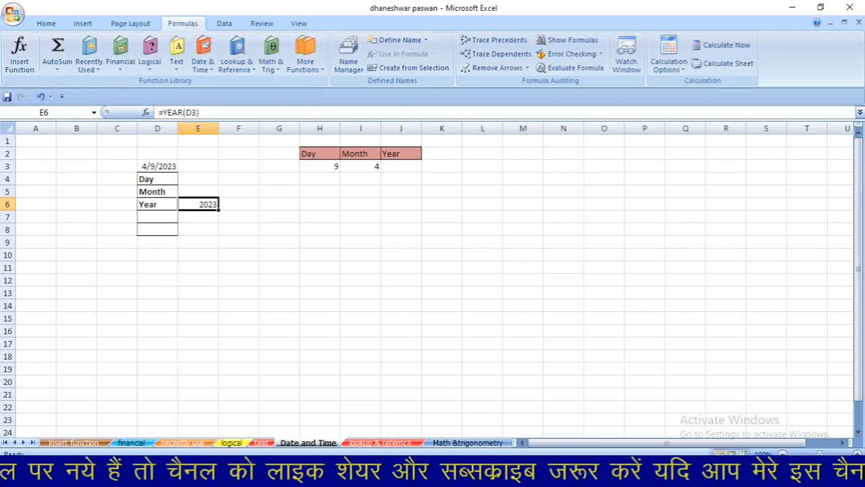
Step: Go to the lookup & refernce sheet and select cell J5 beside the Lookup label
left_click(383, 443)
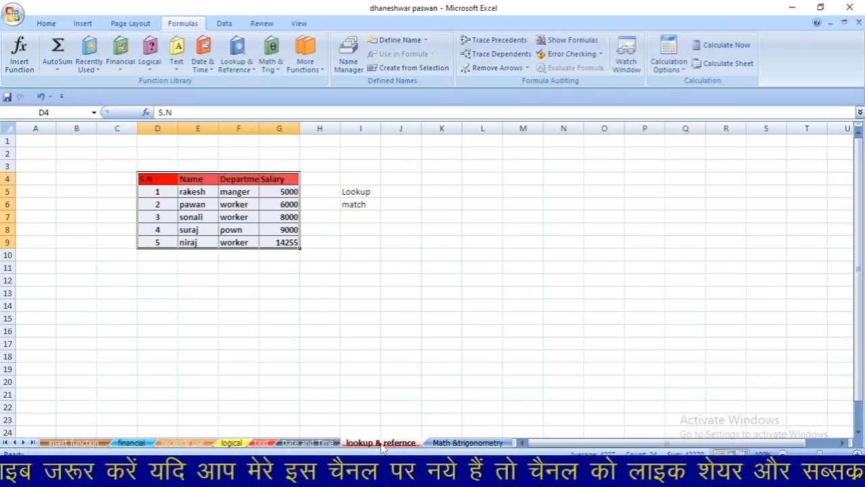
left_click(365, 192)
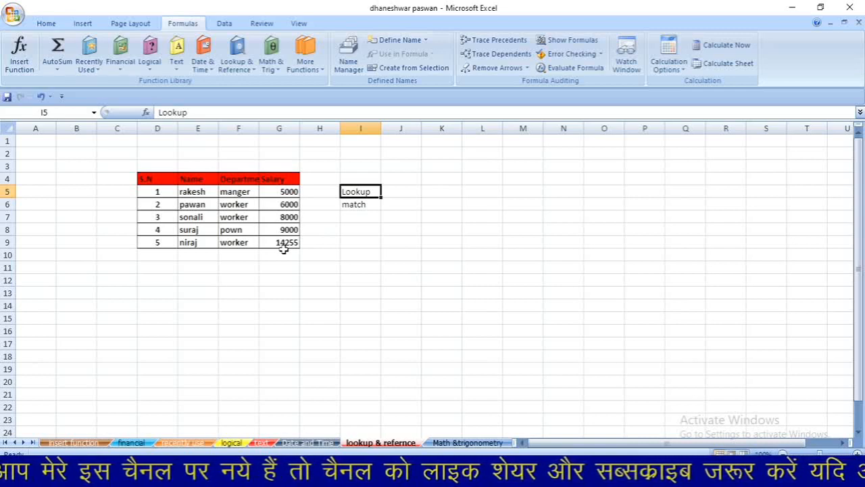
left_click(406, 192)
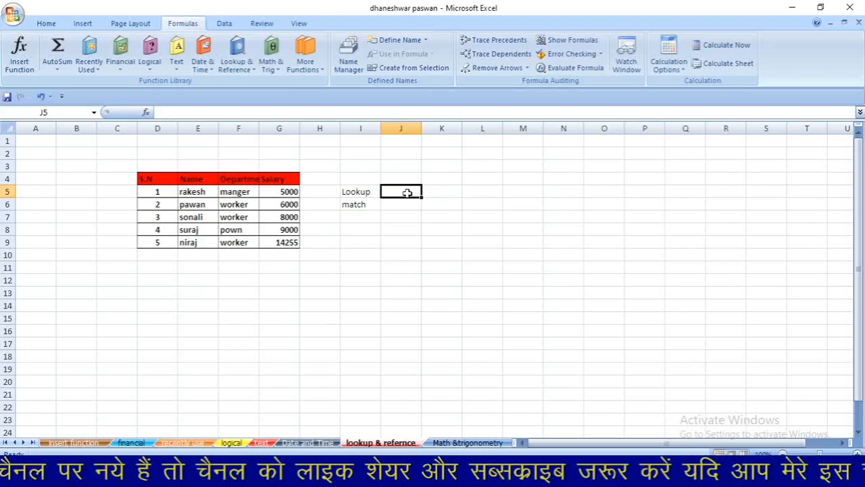
Step: Try a LOOKUP function in J5 with lookup value E9, lookup vector E5:G9 and result vector G5:G9
left_click(241, 69)
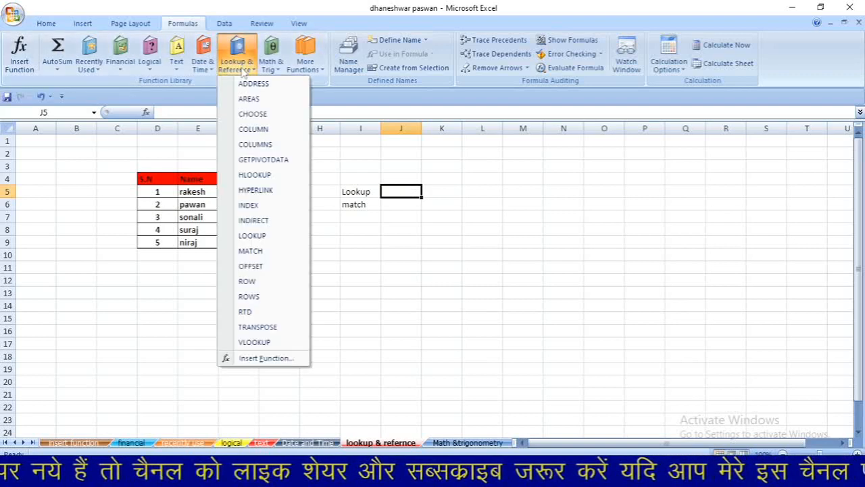
left_click(276, 237)
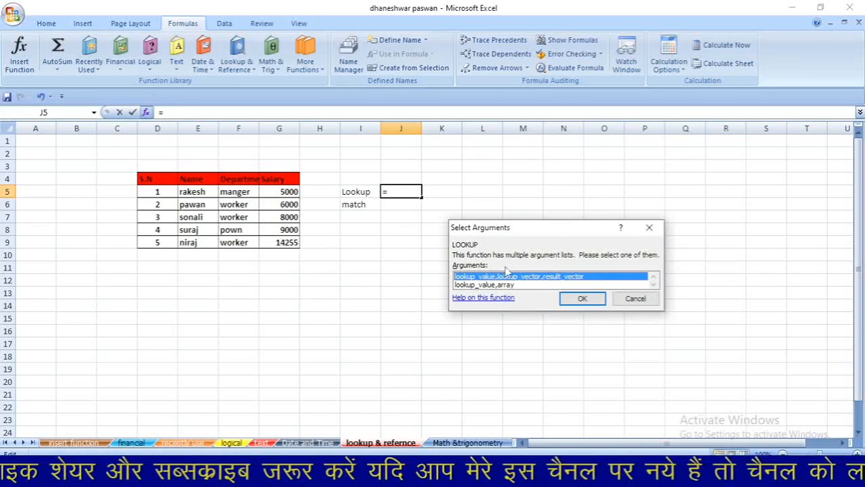
left_click(597, 301)
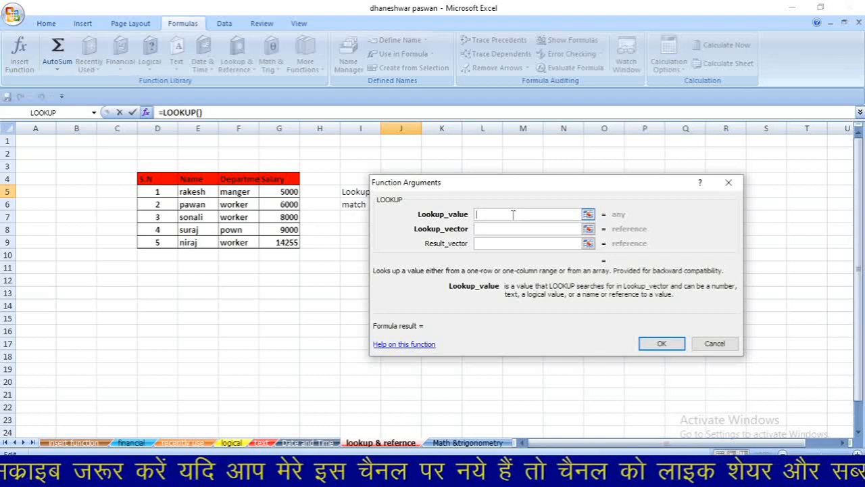
left_click(192, 243)
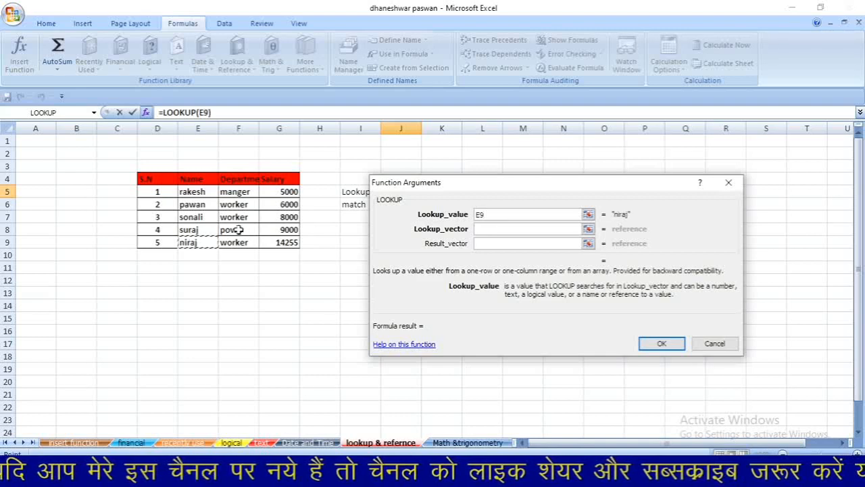
left_click(488, 230)
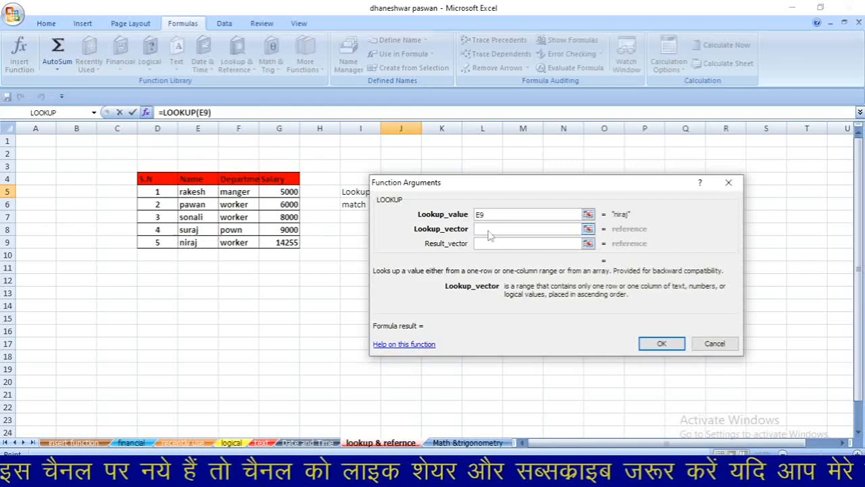
left_click(197, 192)
left_click_drag(197, 192, 286, 241)
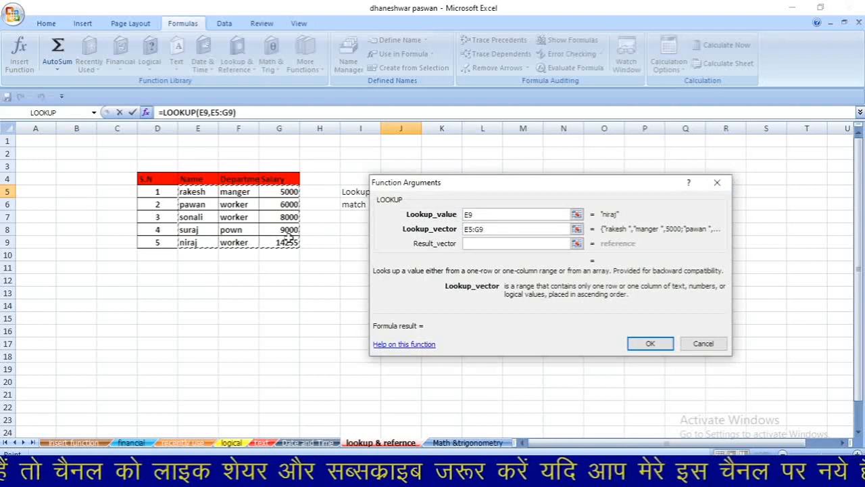
left_click(498, 244)
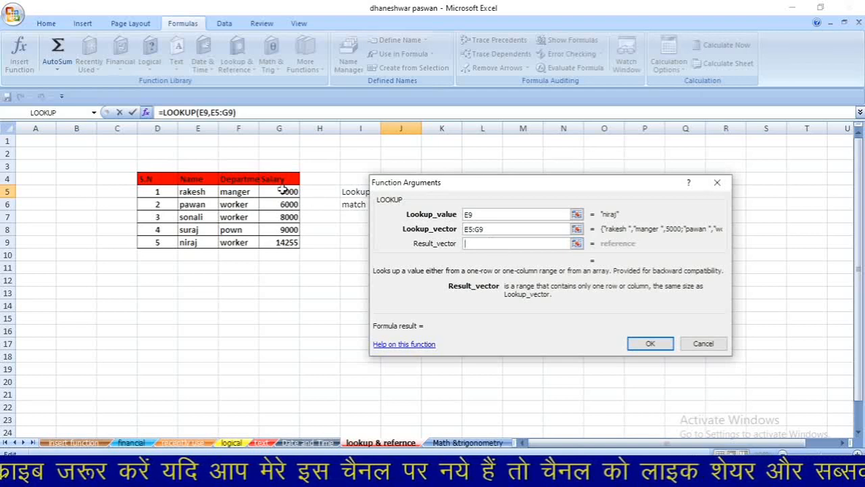
left_click_drag(284, 191, 285, 240)
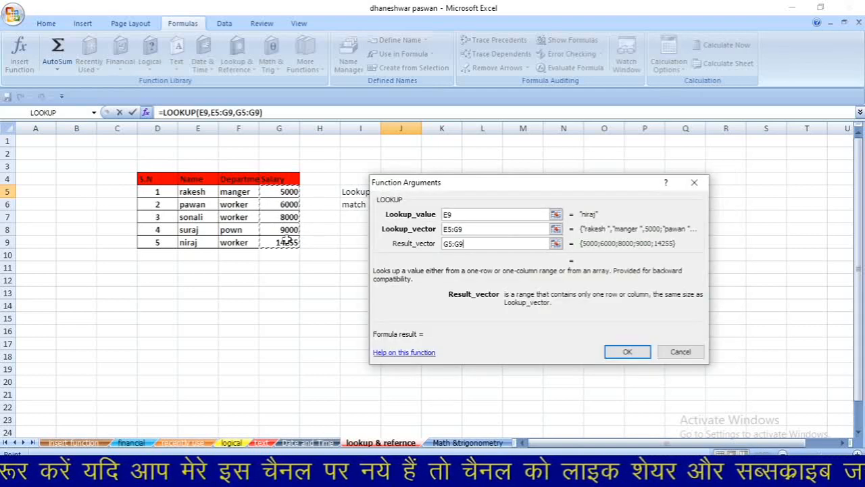
left_click(627, 353)
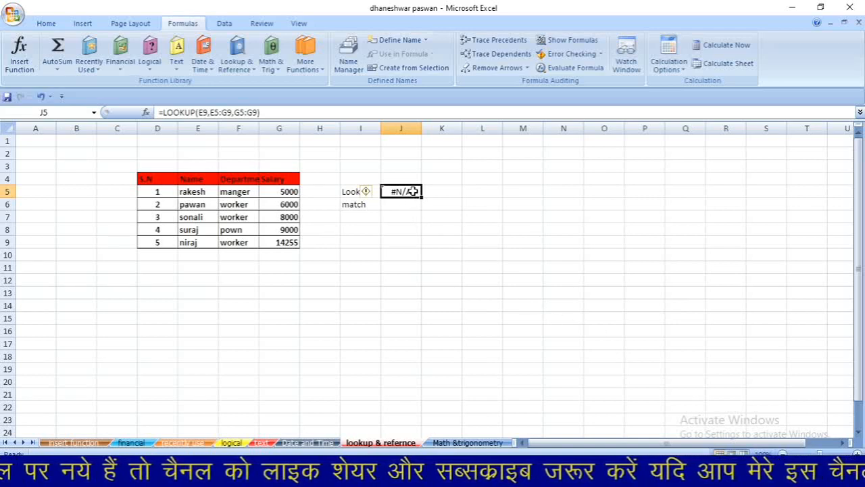
Step: Replace the formula in J5 with a LOOKUP function using lookup value E7, lookup vector E5:G9 and result vector G5:G9
key("BackSpace")
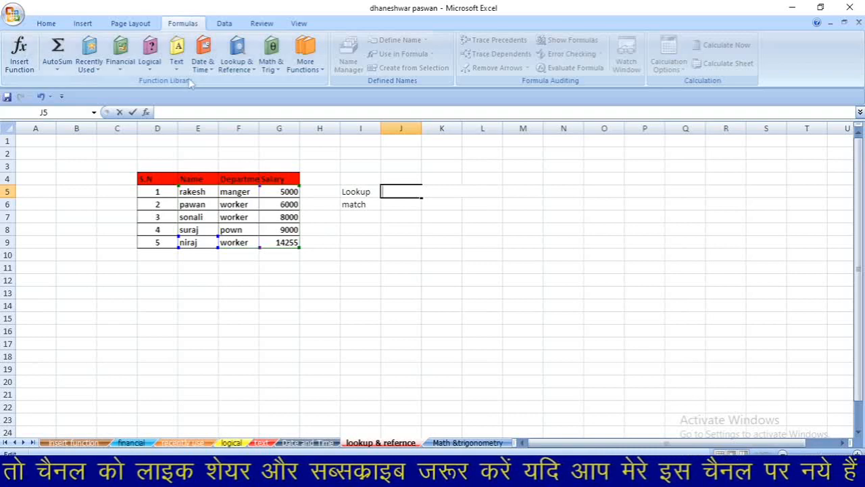
left_click(236, 66)
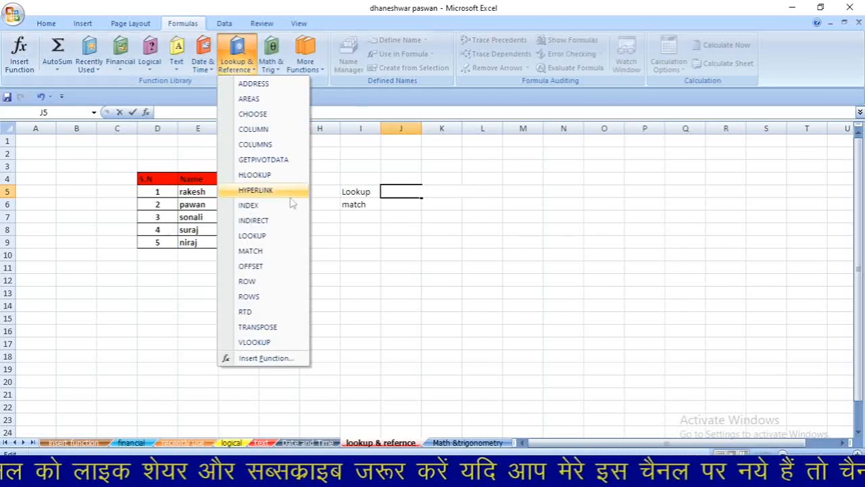
left_click(292, 238)
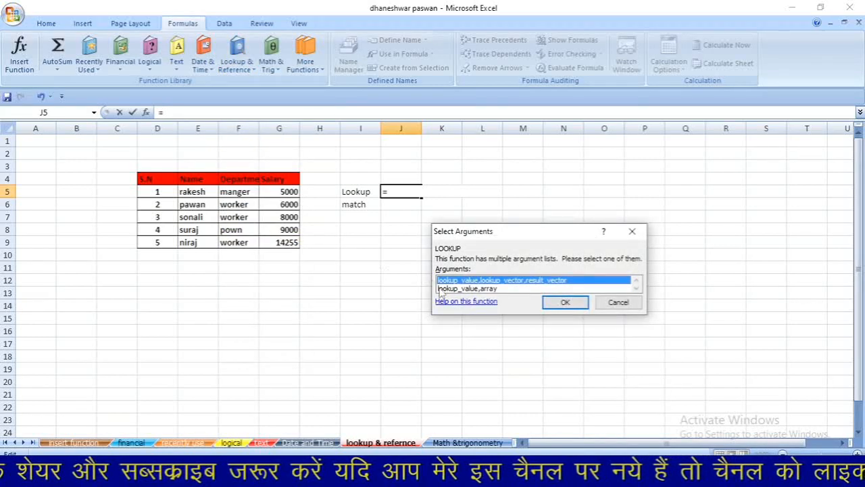
left_click(561, 301)
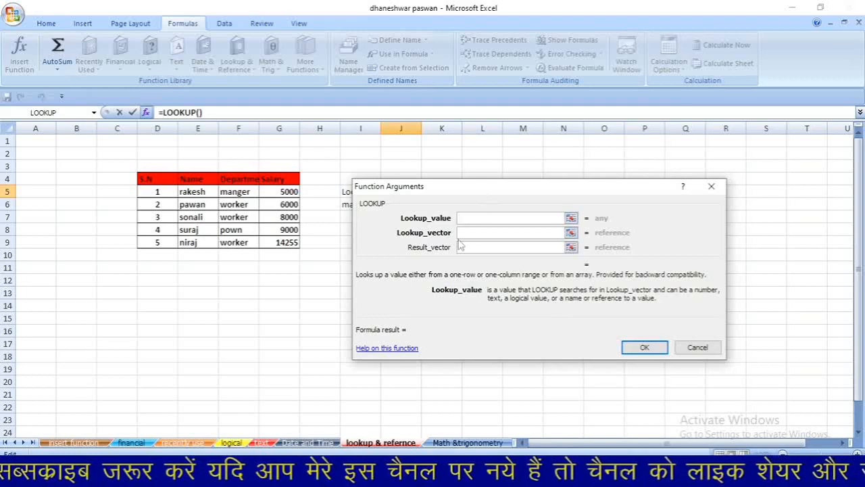
left_click(210, 215)
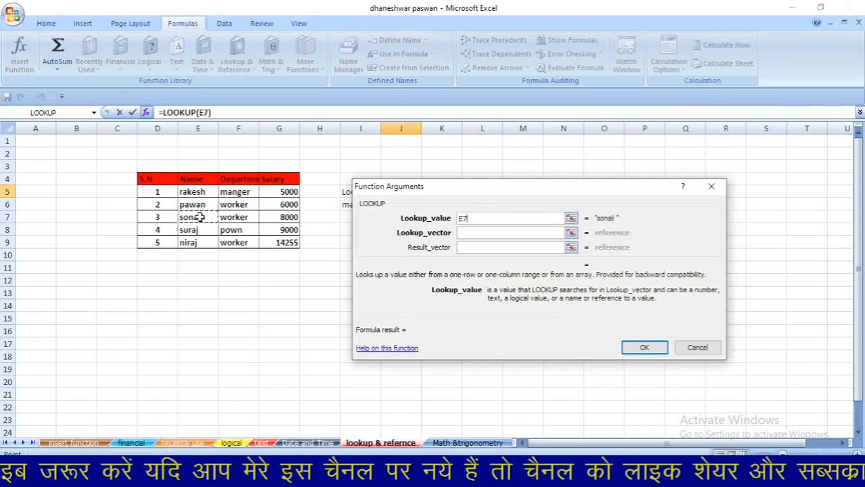
left_click(464, 232)
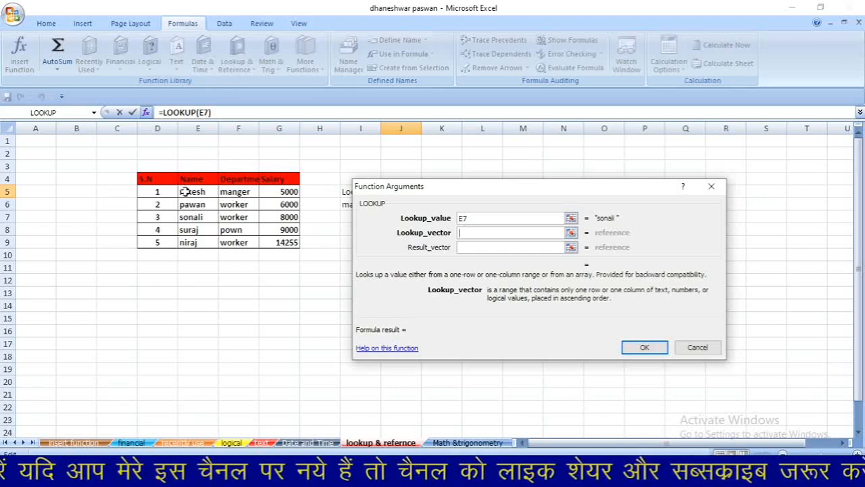
left_click_drag(183, 193, 282, 241)
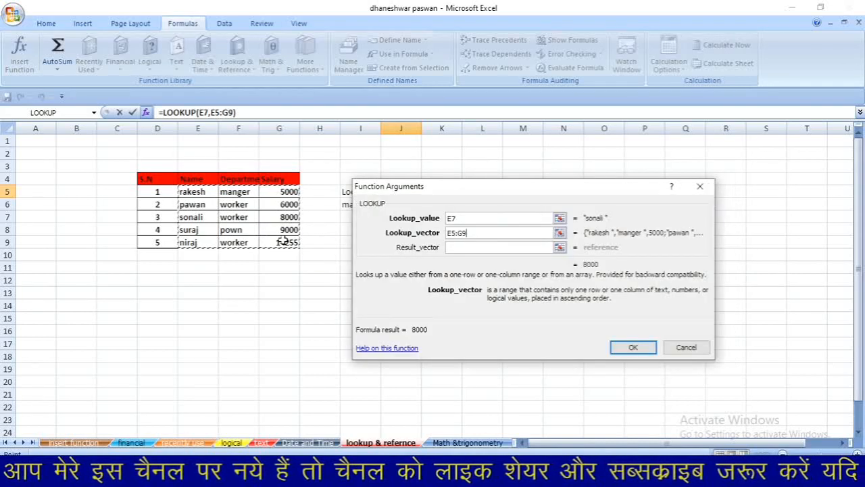
left_click(471, 247)
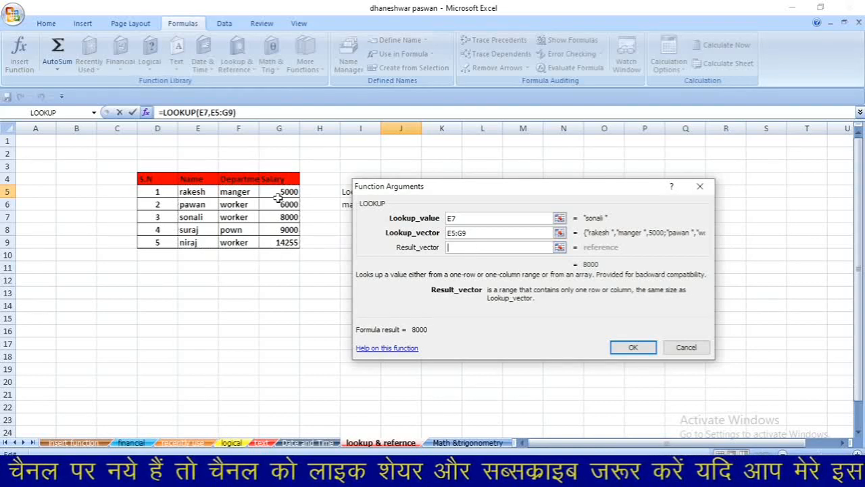
left_click_drag(284, 192, 282, 241)
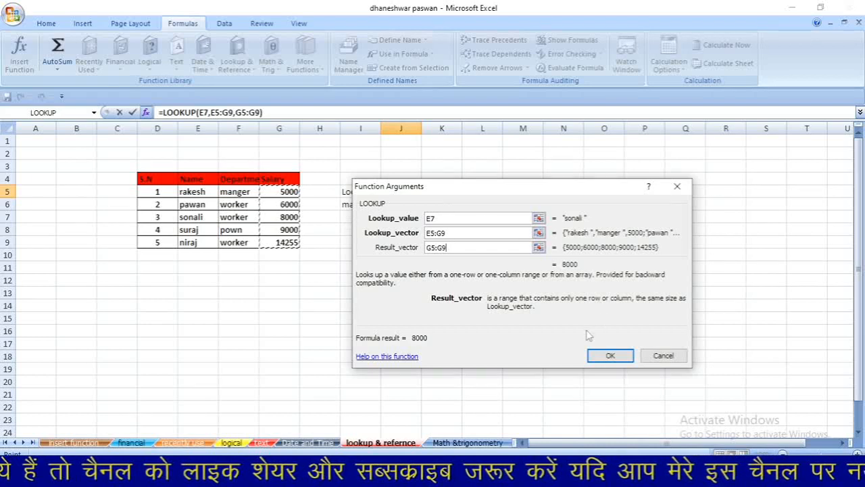
left_click(608, 355)
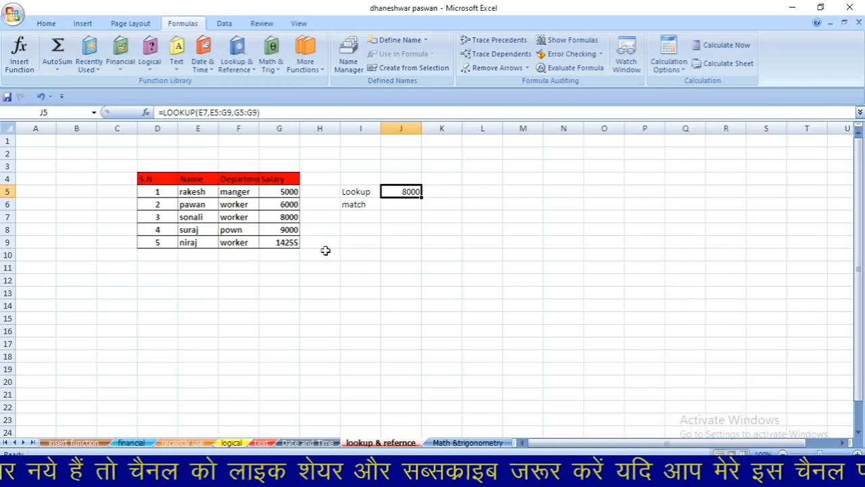
left_click(389, 206)
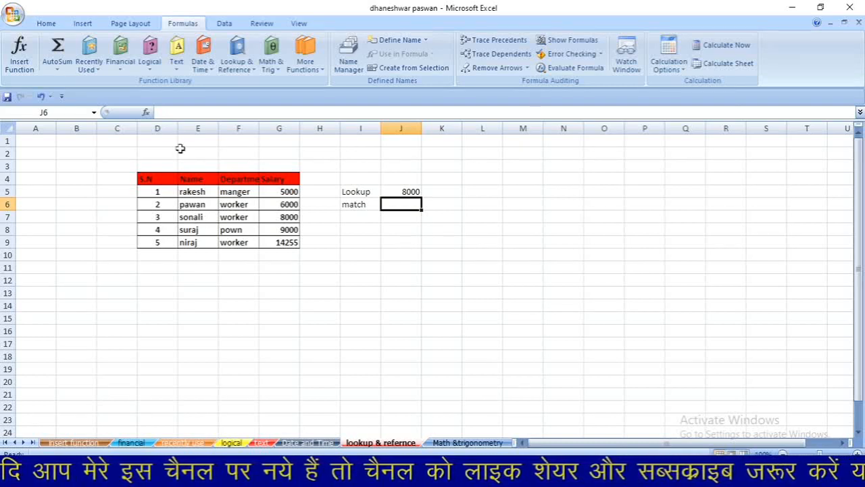
left_click(239, 66)
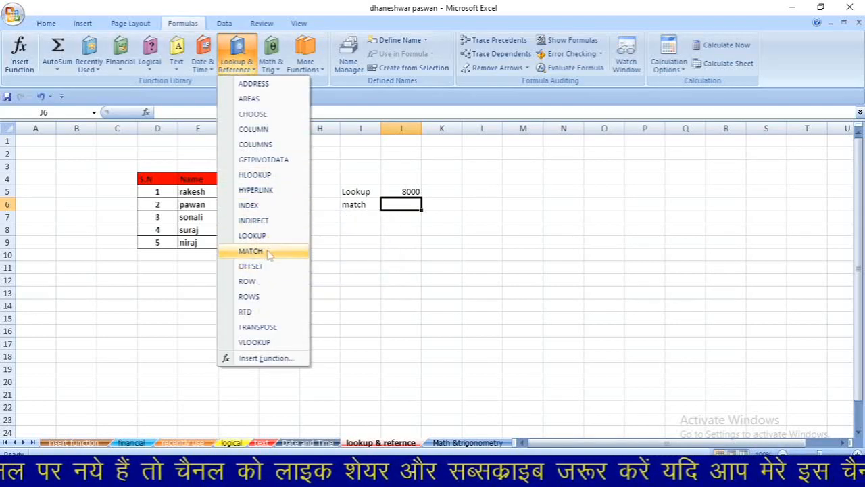
left_click(268, 251)
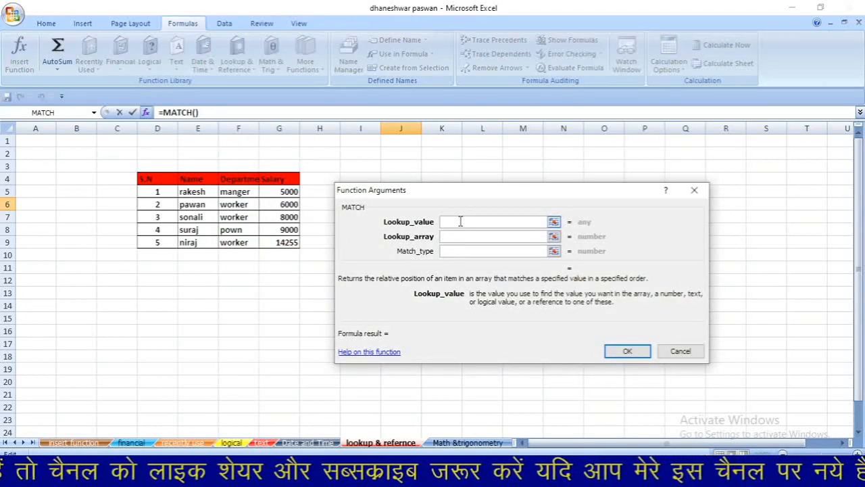
left_click(694, 191)
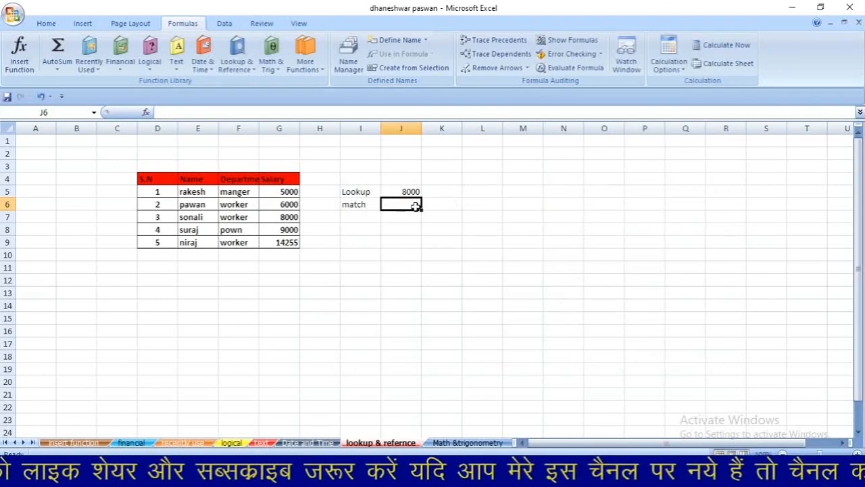
Step: Try a MATCH function in J6 with only the name range E5:E9 as its argument
type("=")
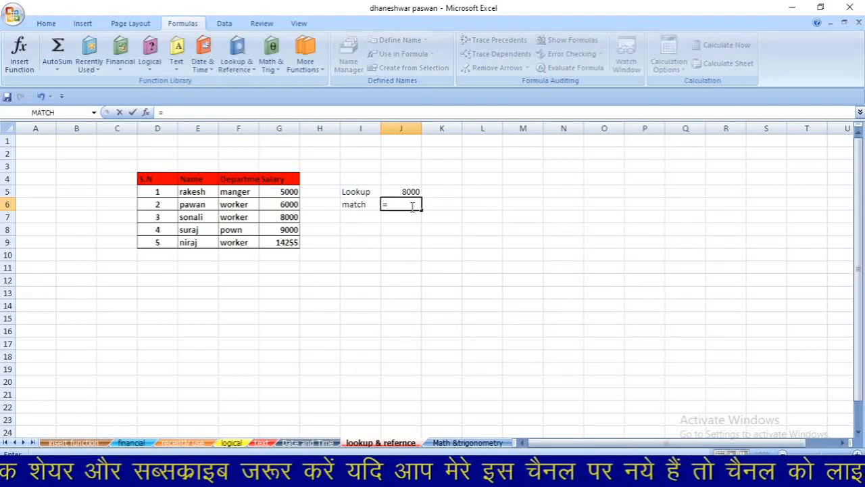
type("MATCH")
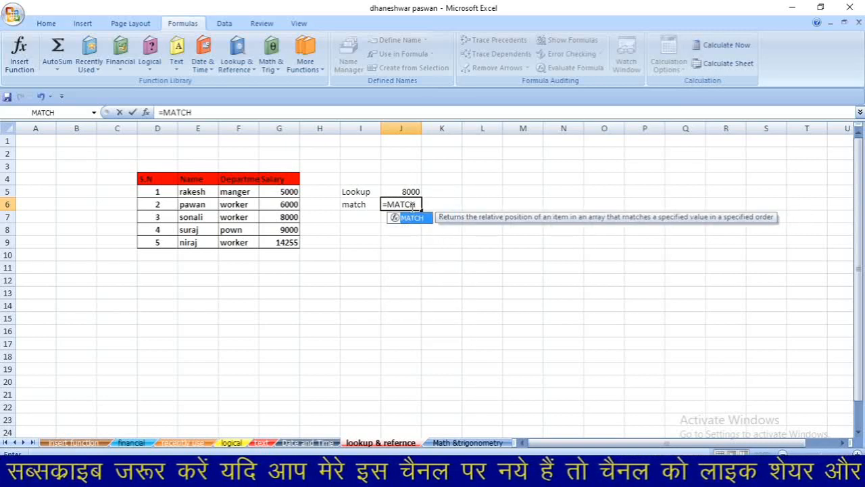
type("(")
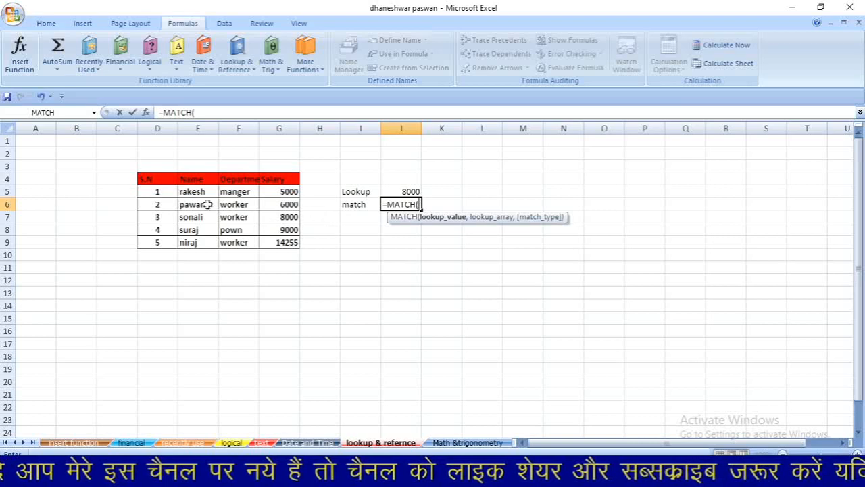
left_click_drag(191, 189, 193, 242)
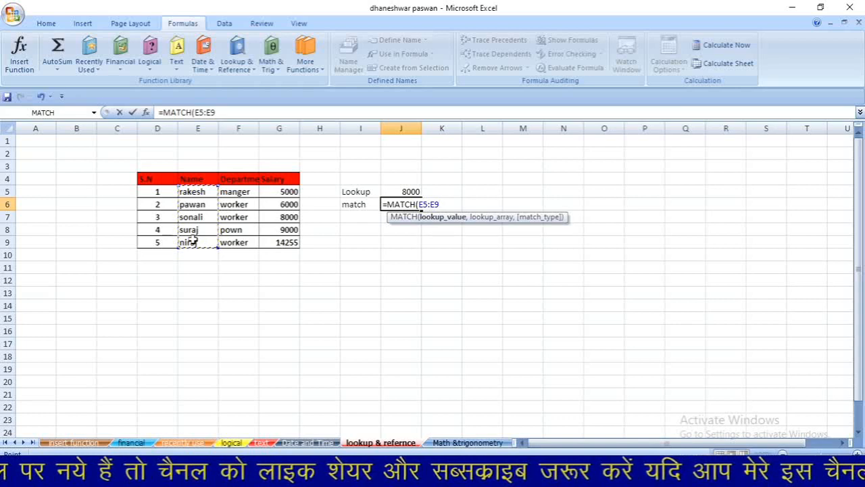
key("Return")
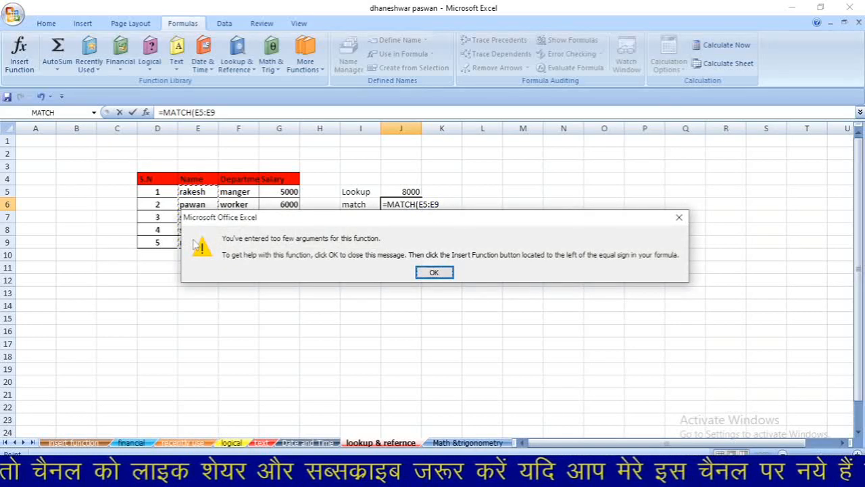
left_click(433, 273)
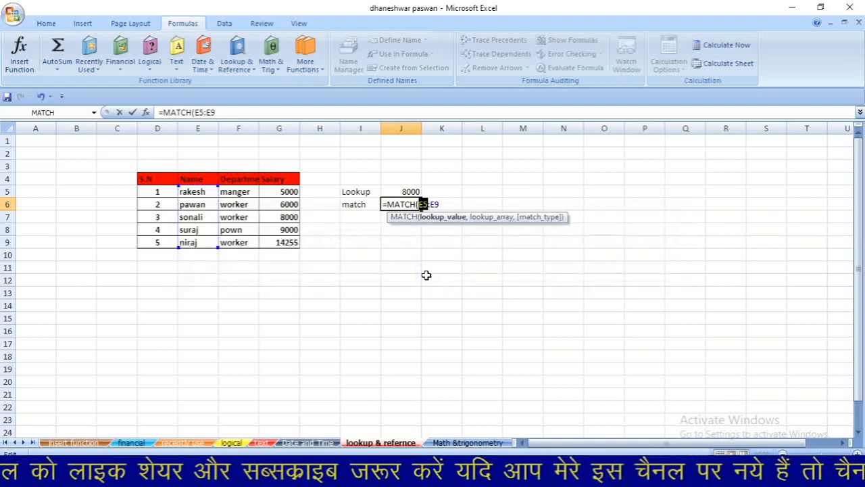
left_click(452, 206)
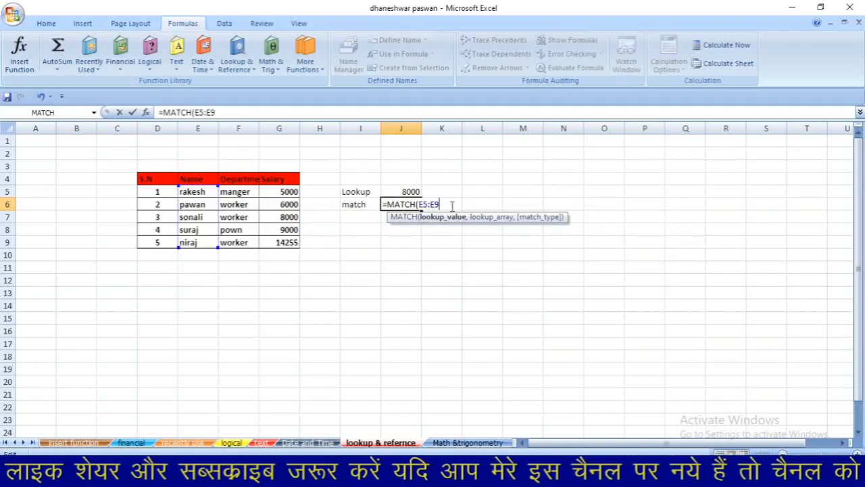
type(")")
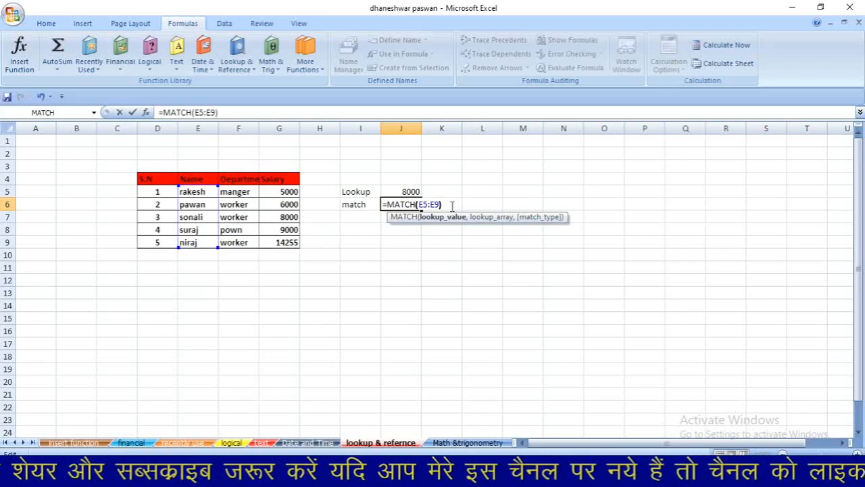
key("Return")
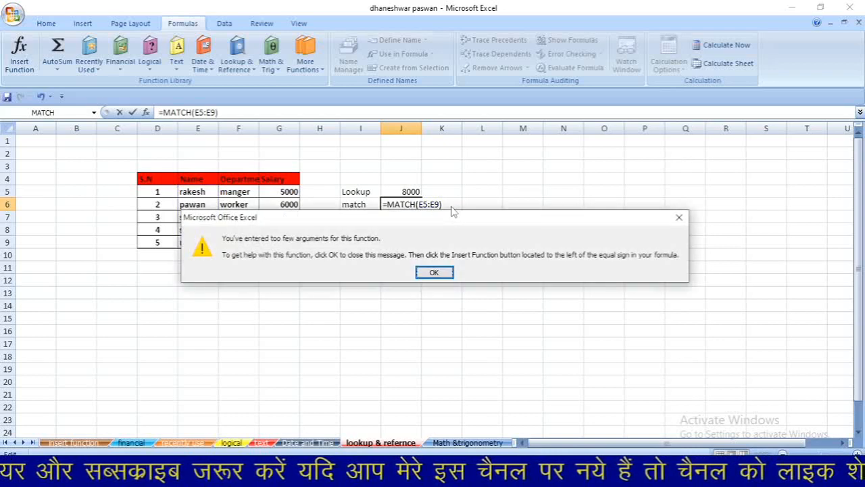
left_click(433, 273)
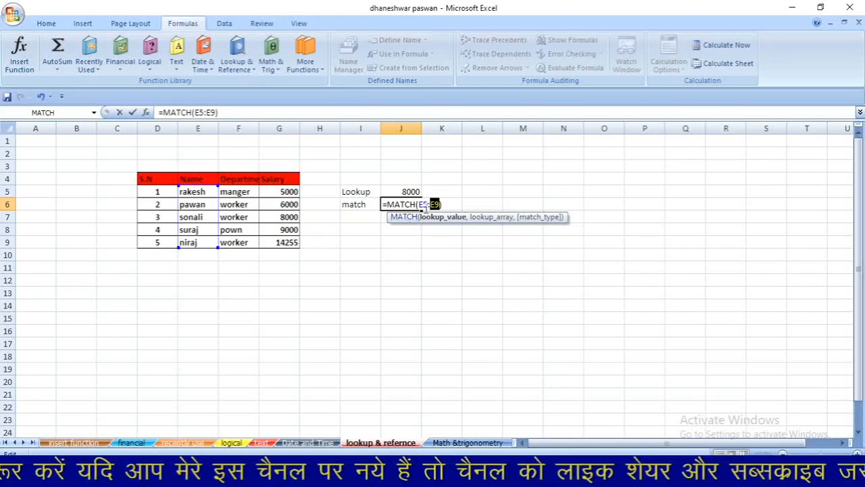
Step: Re-enter the MATCH arguments in J6 with lookup value E5:E9, lookup array E5:F9 and match type G9
left_click(446, 204)
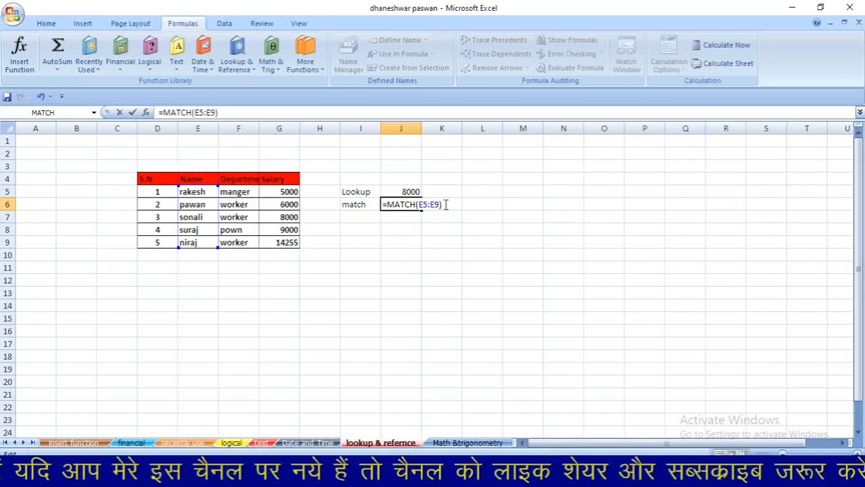
key("BackSpace")
key("BackSpace")
key("BackSpace")
key("BackSpace")
key("BackSpace")
key("BackSpace")
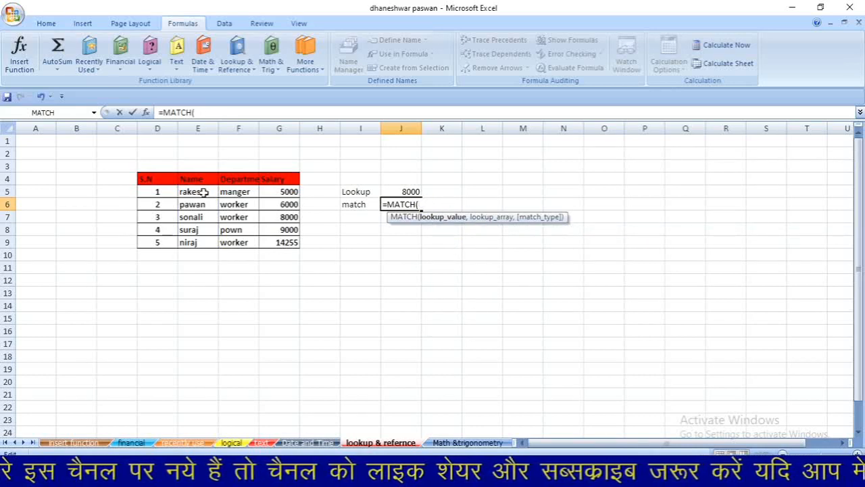
left_click_drag(204, 193, 207, 241)
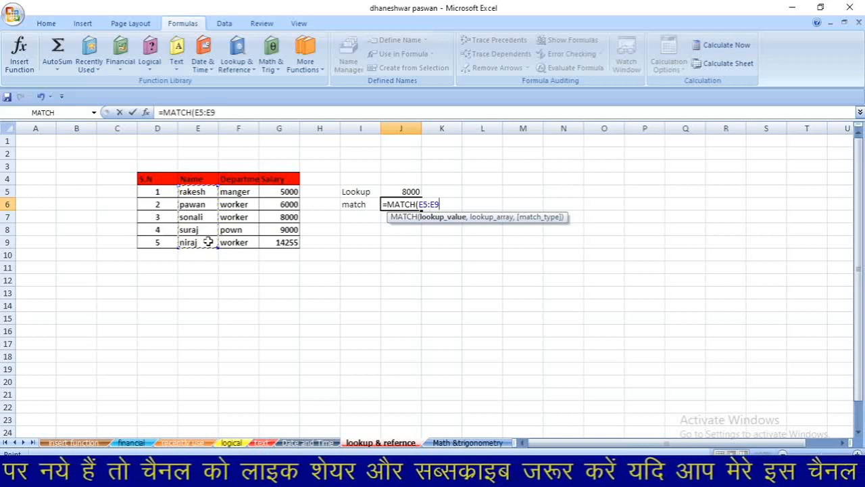
type(",")
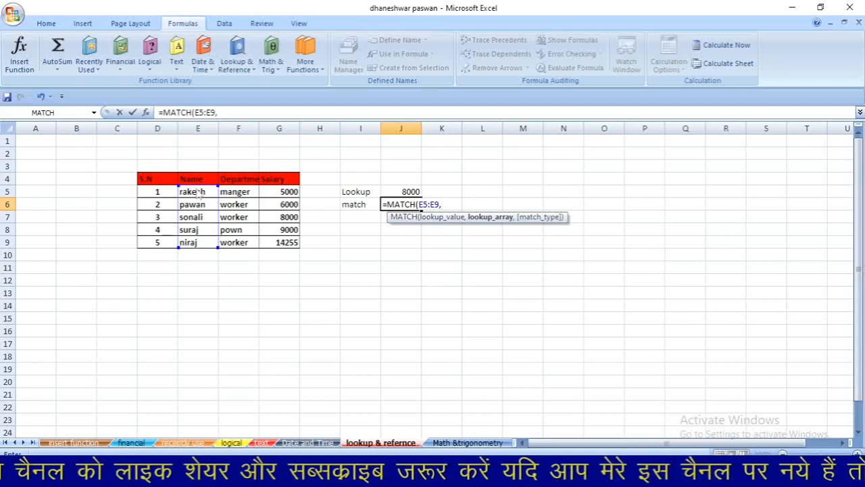
left_click_drag(198, 193, 245, 238)
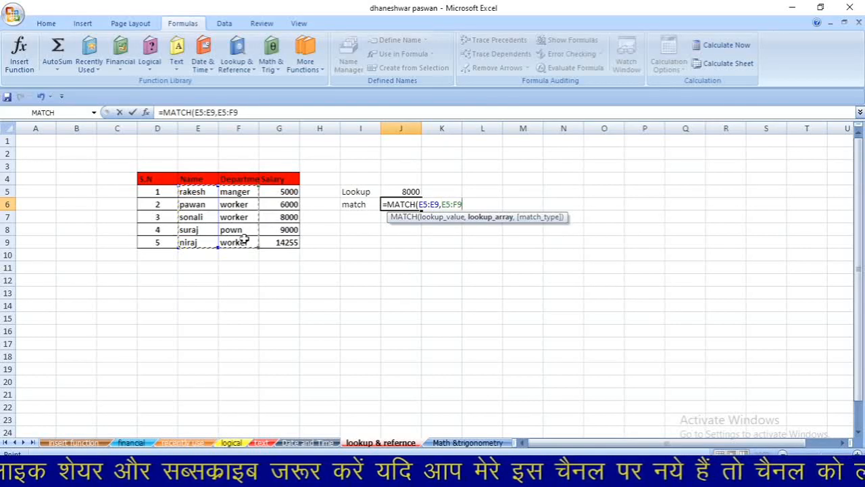
type(",")
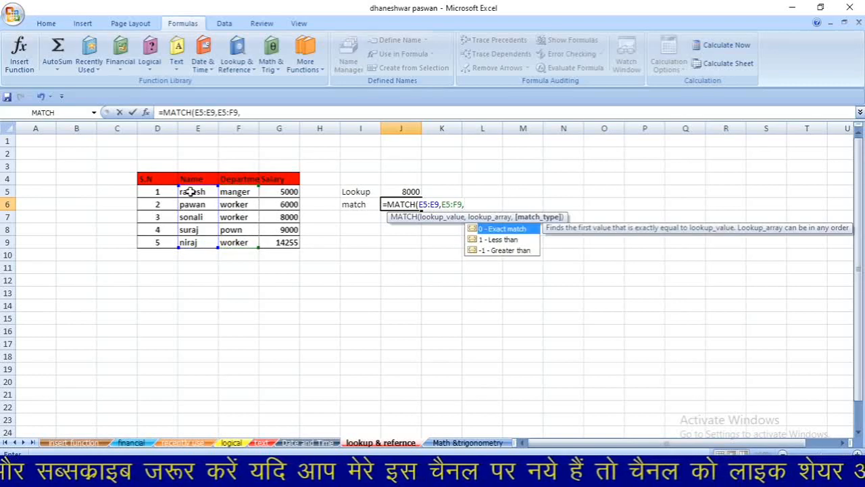
left_click_drag(190, 192, 279, 245)
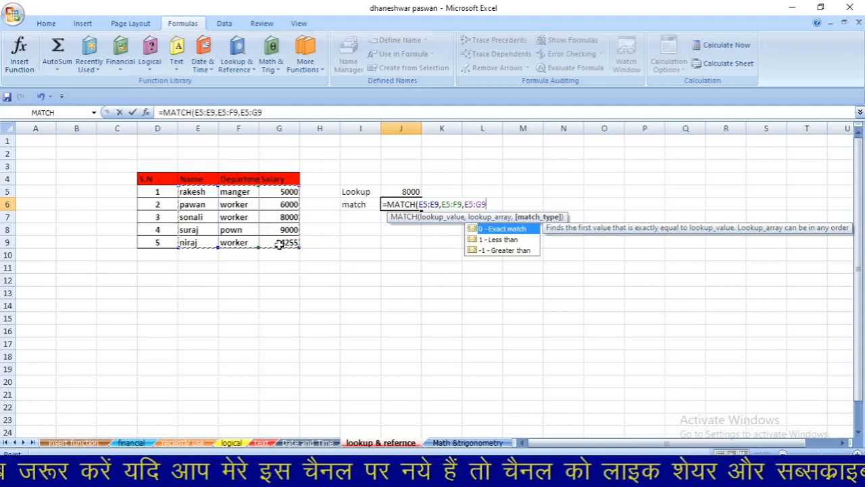
left_click(279, 245)
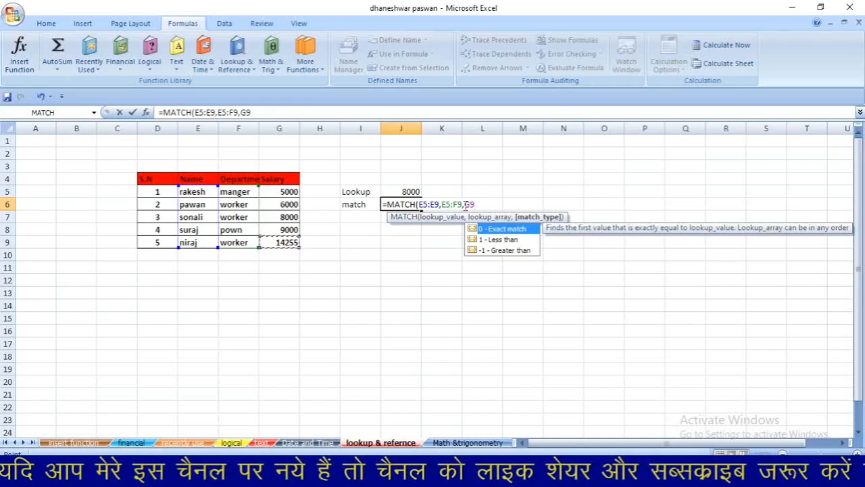
type("'")
key("BackSpace")
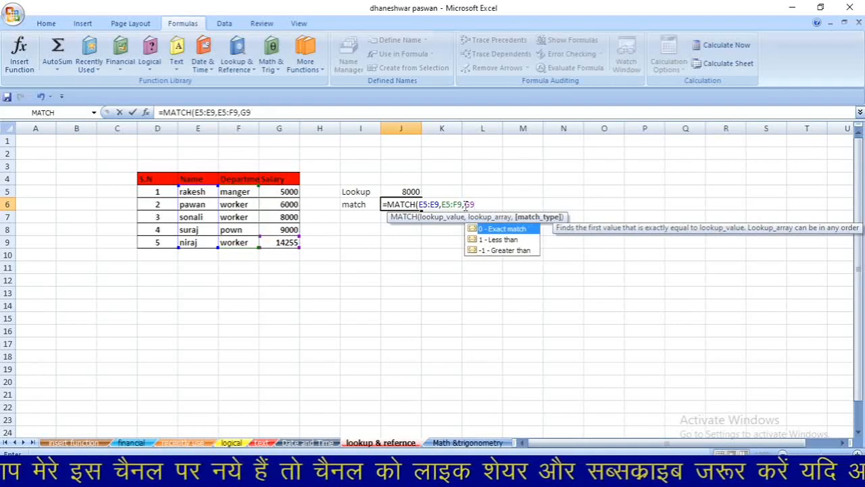
type(")")
key("Return")
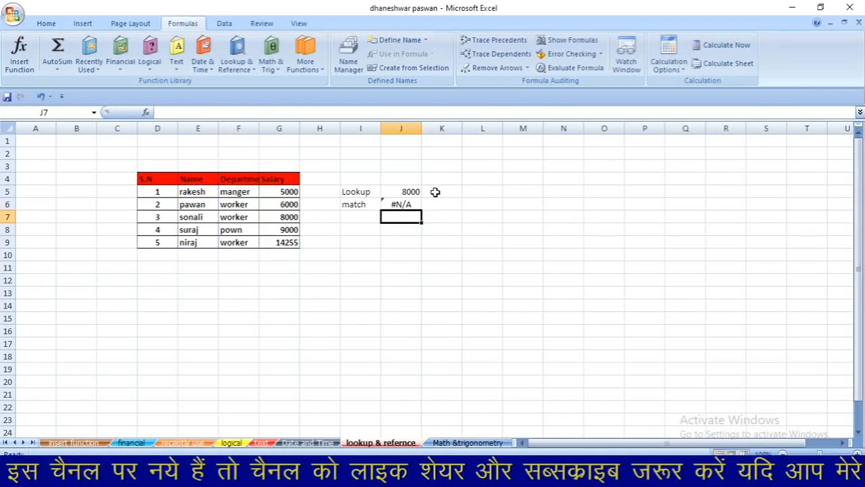
left_click(403, 204)
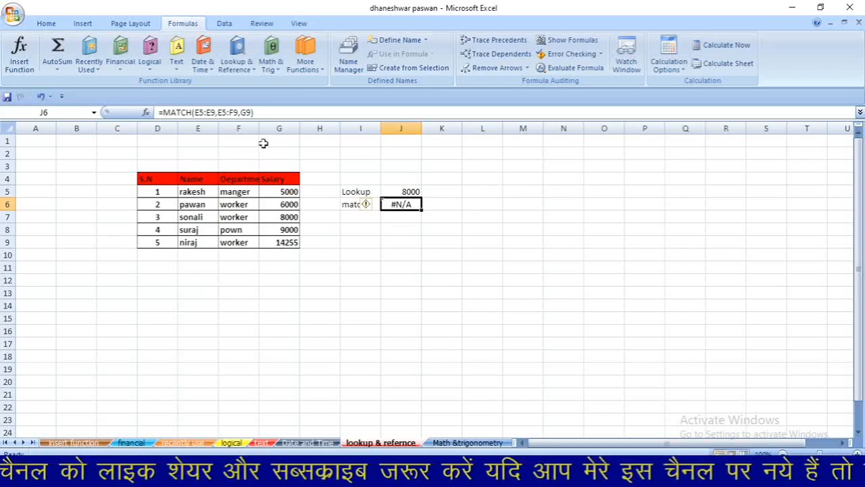
Step: Go to the Math &trigonometry sheet and look through the available Math & Trig functions
left_click(278, 69)
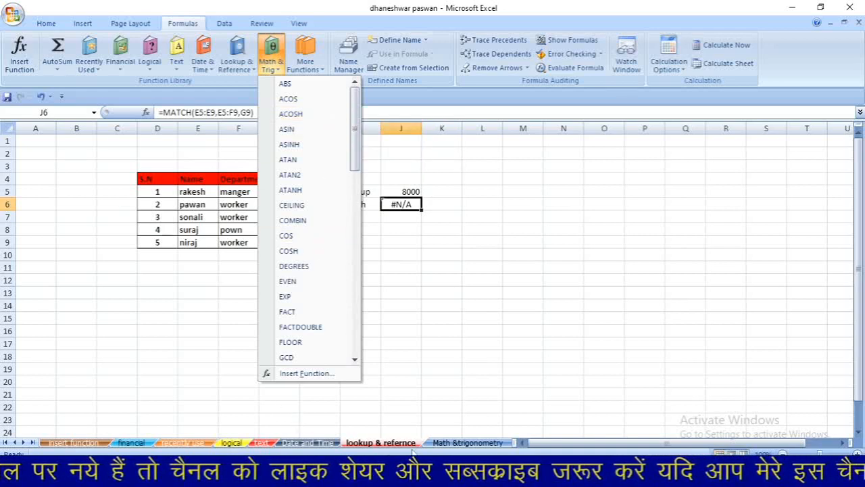
left_click(451, 443)
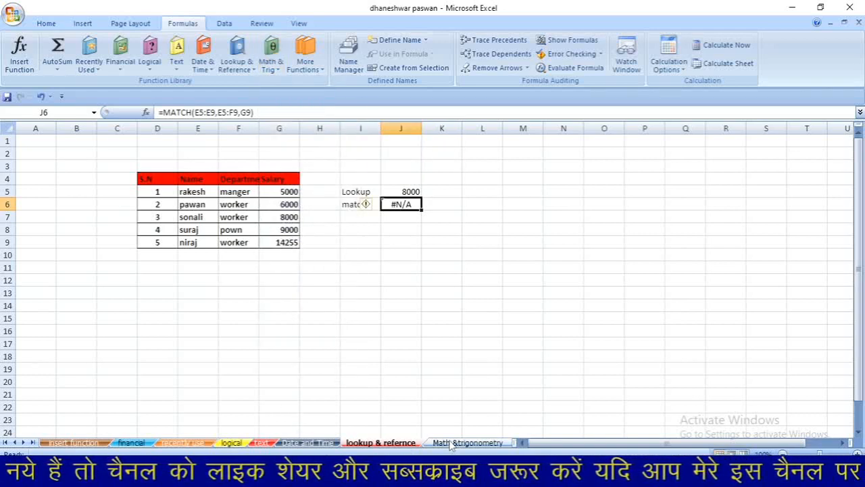
left_click(451, 442)
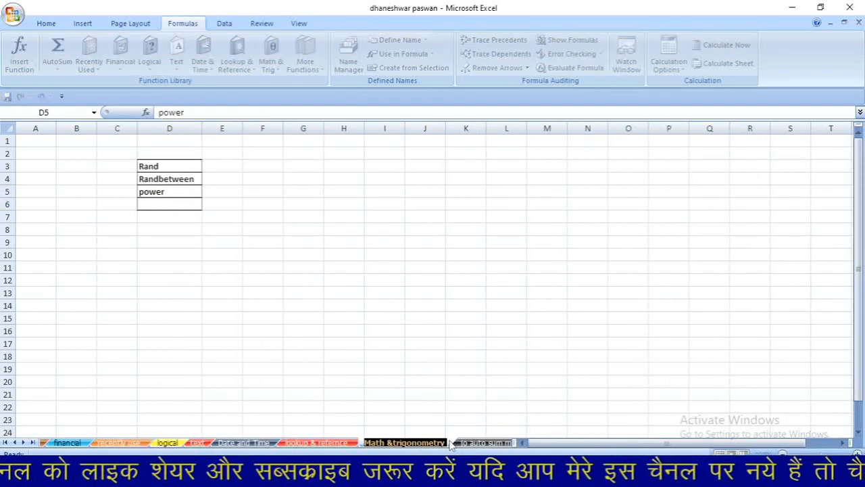
left_click(205, 206)
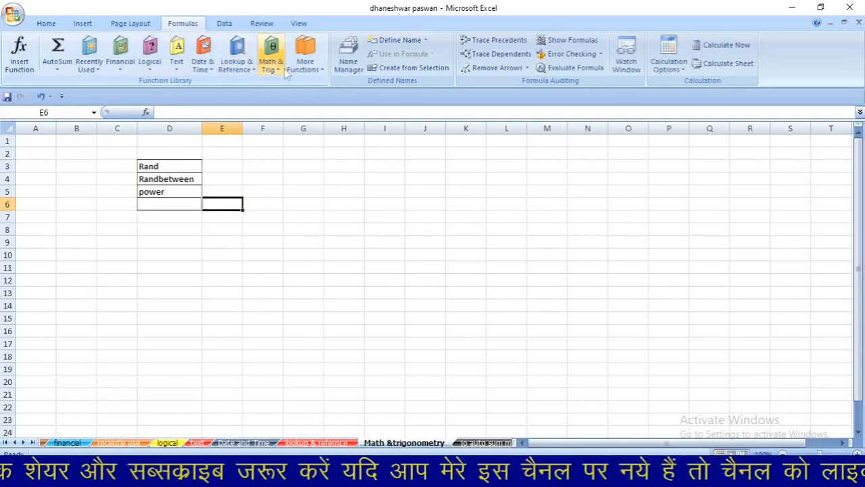
left_click(271, 60)
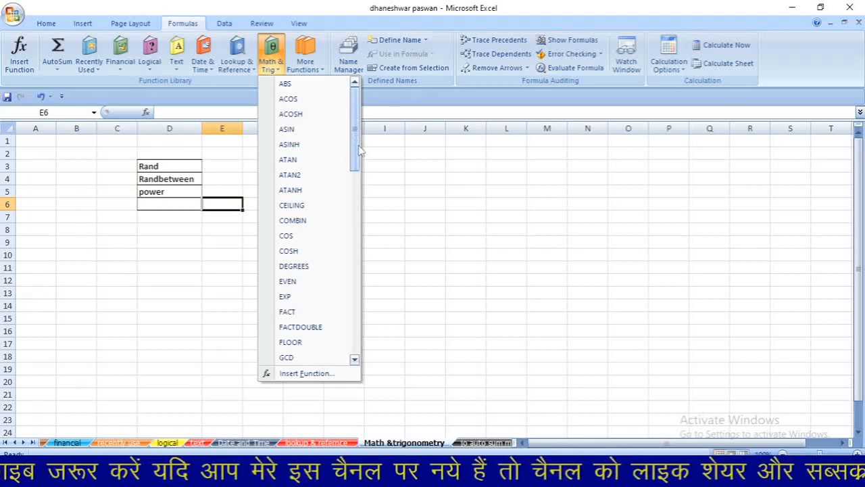
left_click_drag(359, 150, 363, 221)
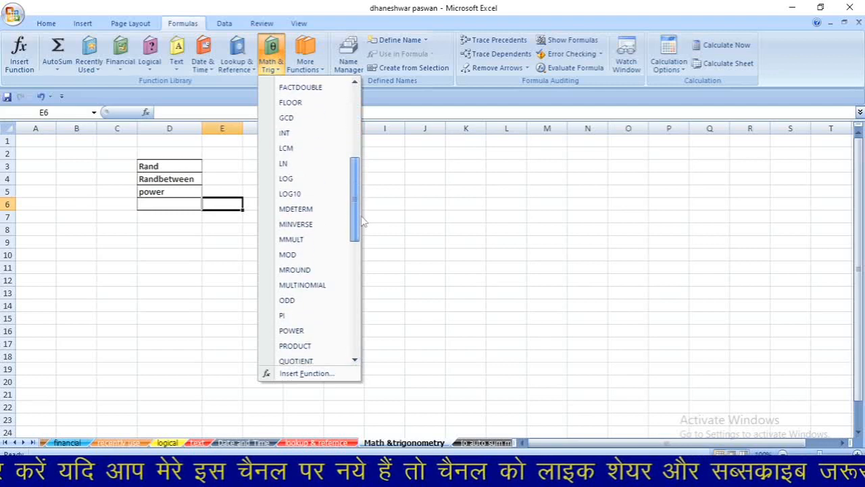
left_click(399, 244)
Step: Enter a RAND function without arguments in cell E3 beside the Rand label
left_click(231, 165)
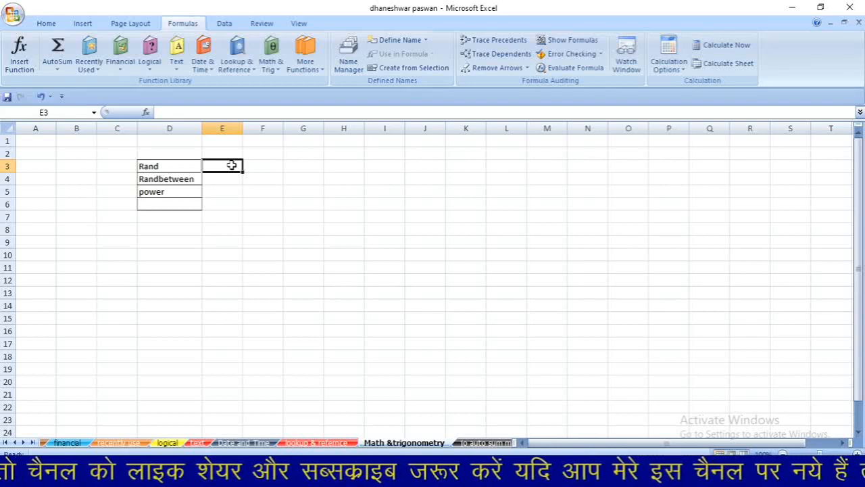
type("=")
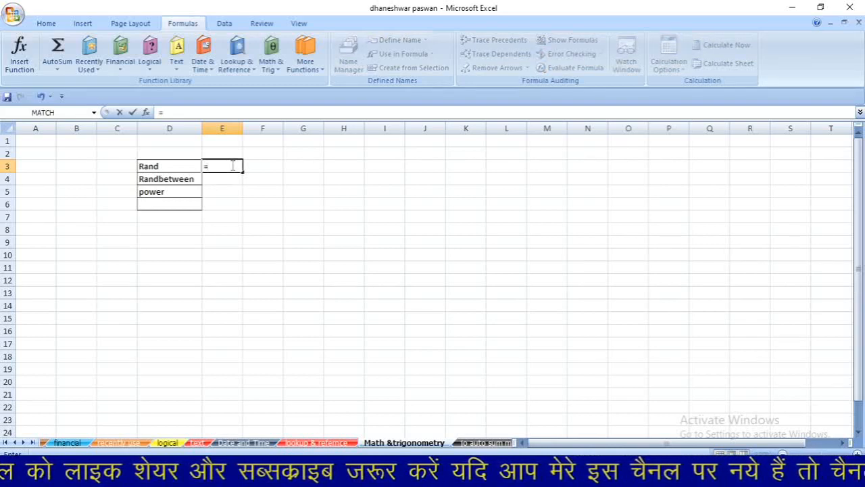
type("RAN")
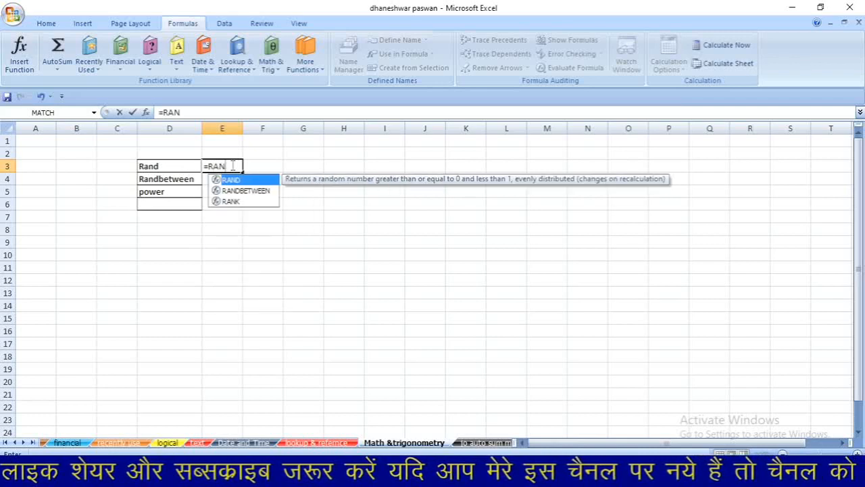
type("D()")
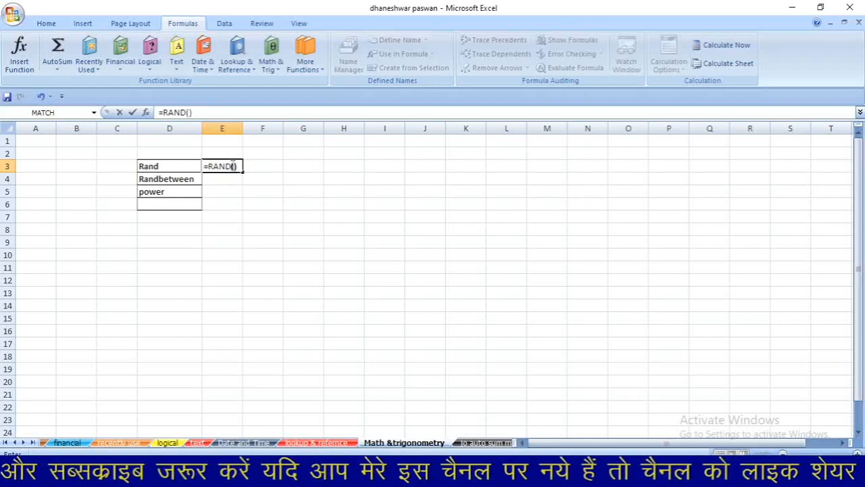
key("Return")
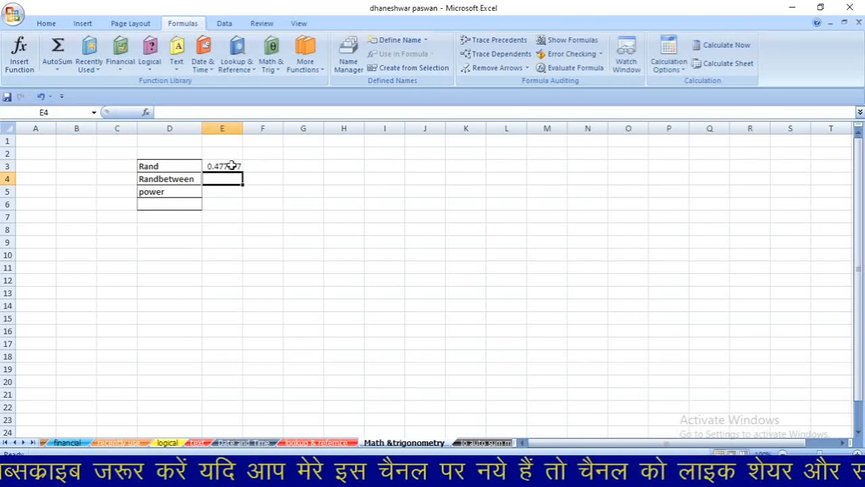
Step: Fill the RAND formula from E3 across row 3 to R3
left_click(225, 165)
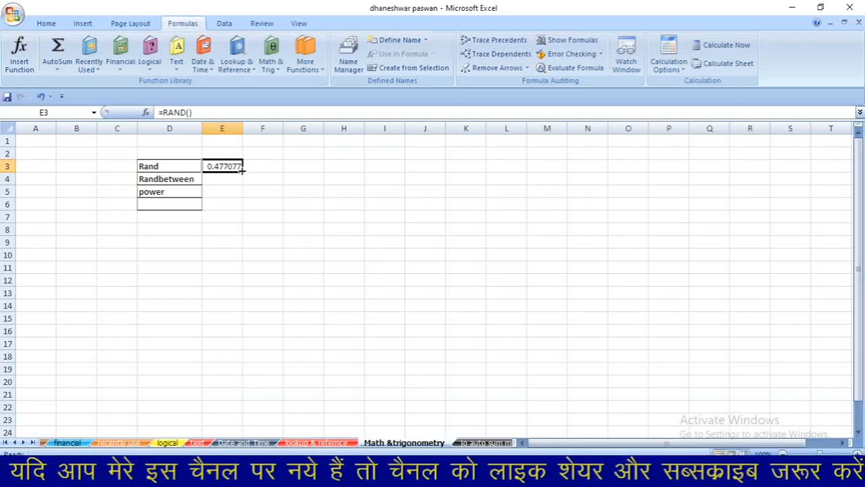
left_click_drag(242, 171, 582, 300)
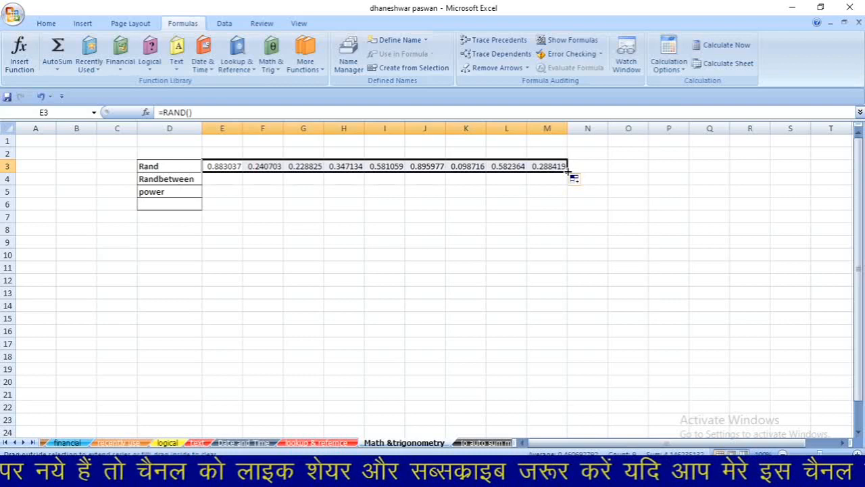
left_click_drag(567, 172, 757, 181)
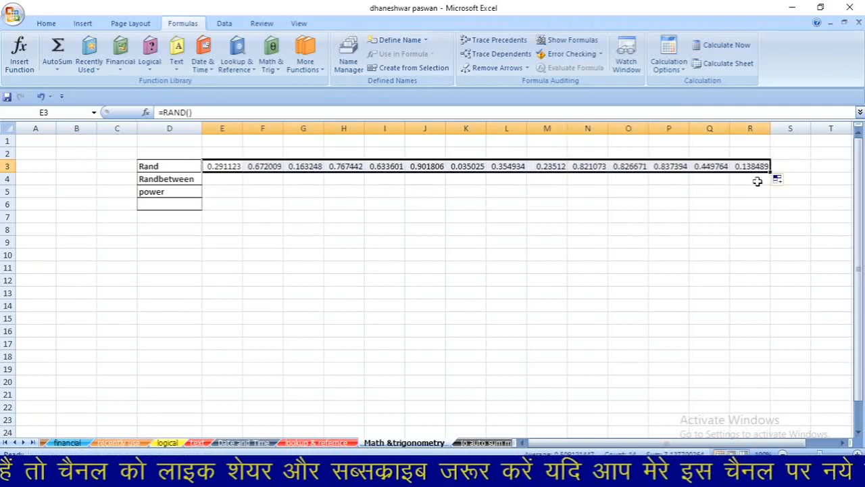
Step: Enter a RANDBETWEEN formula in E4 with bottom 1 and top 99, checking the Math & Trig function list along the way
left_click(218, 178)
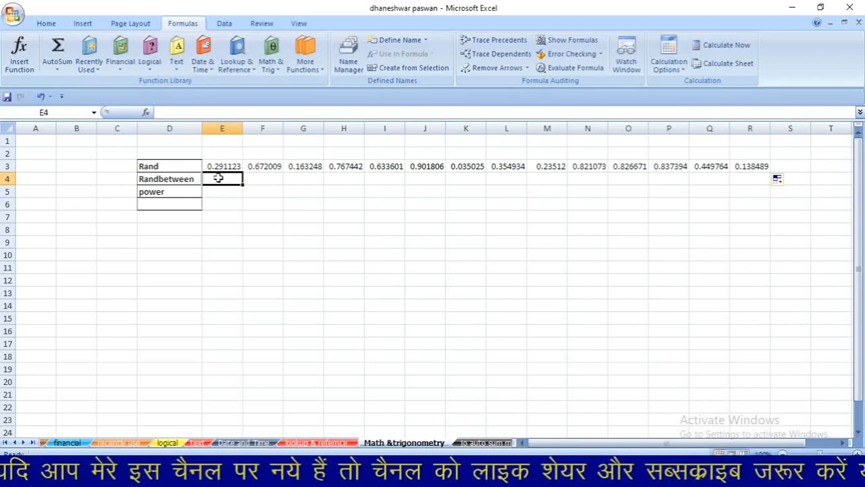
type("=")
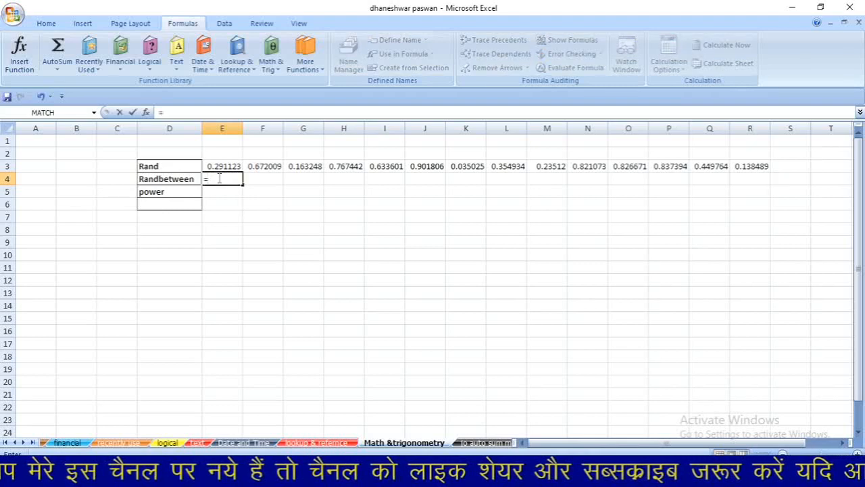
type("RAND")
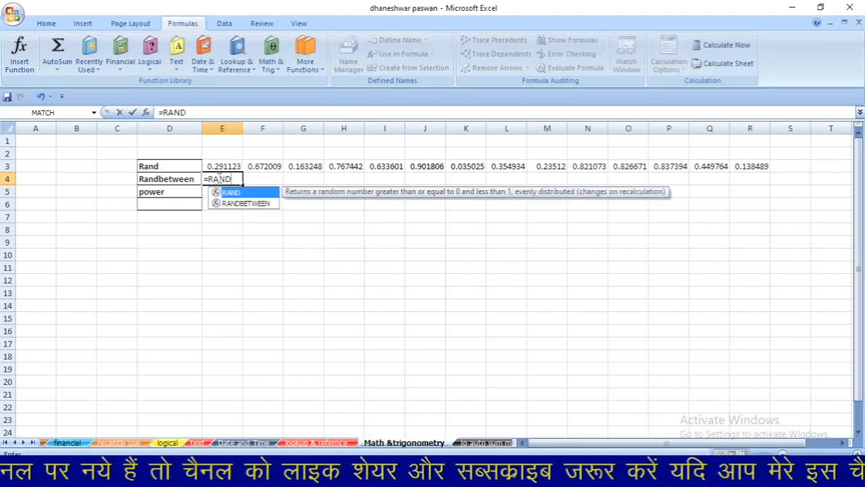
left_click(271, 64)
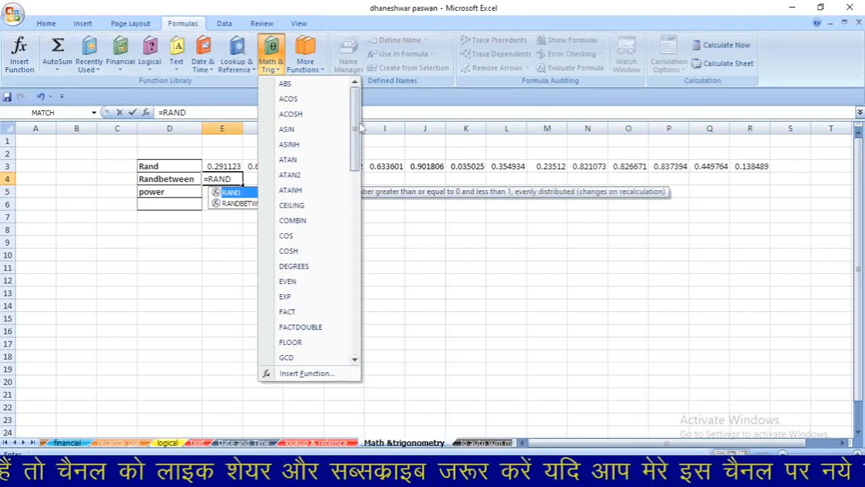
left_click_drag(357, 126, 359, 249)
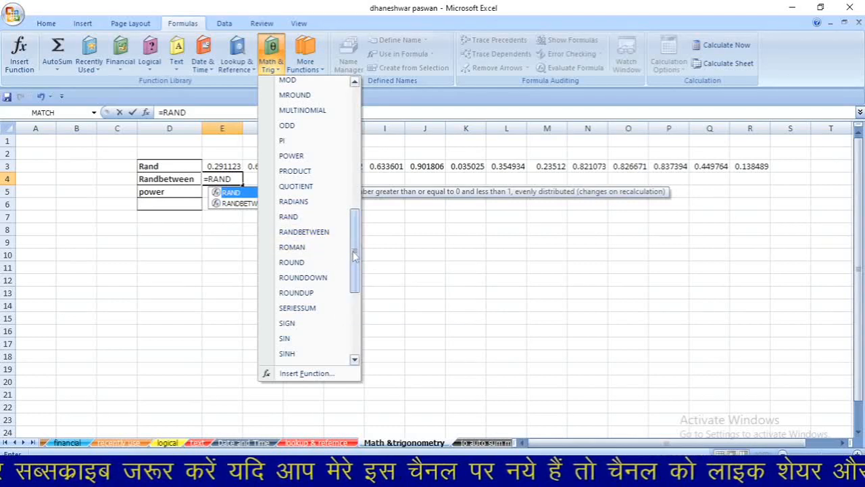
left_click_drag(355, 252, 357, 121)
left_click(396, 217)
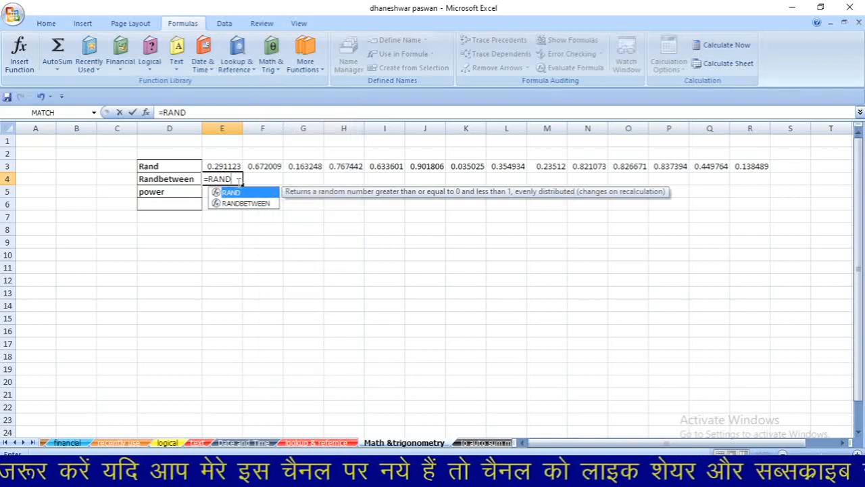
type("BET")
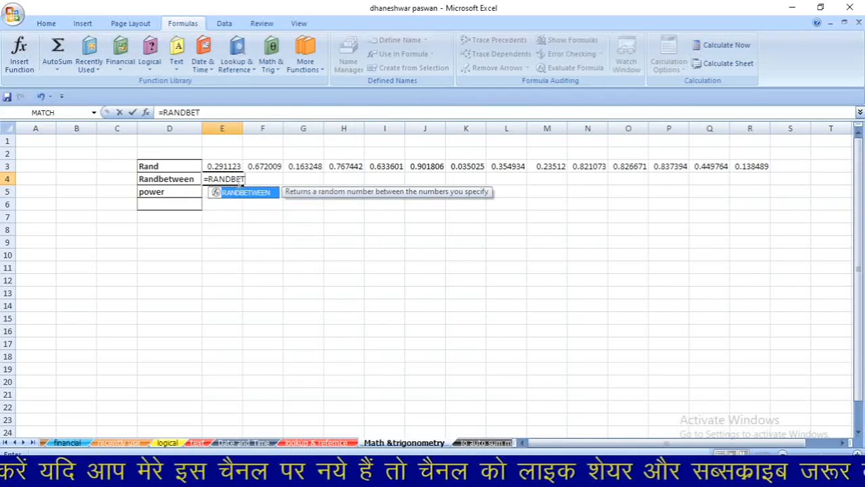
type("WEEN")
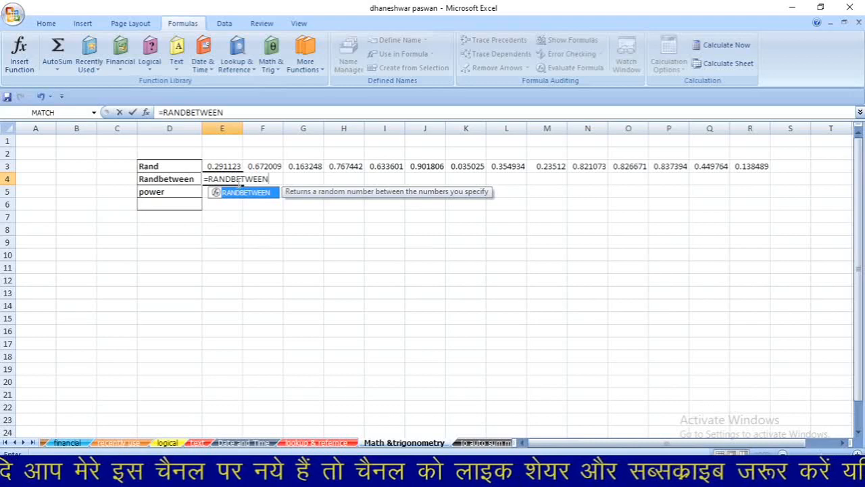
type("(")
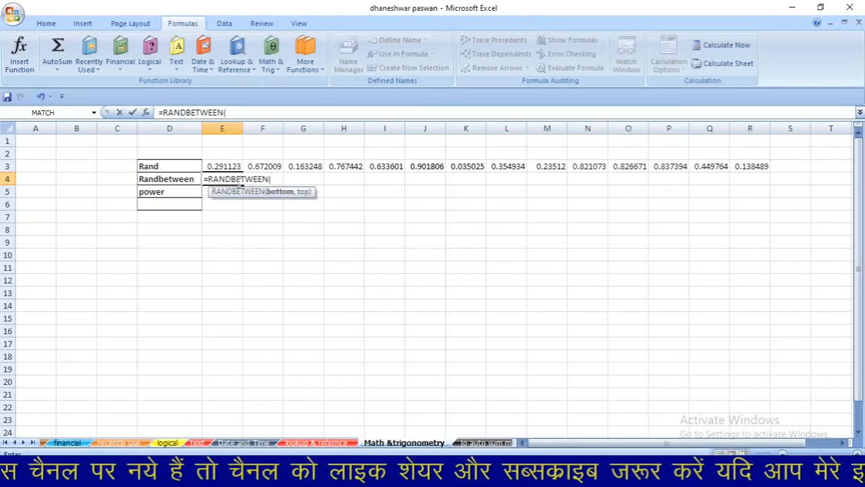
type("1,99")
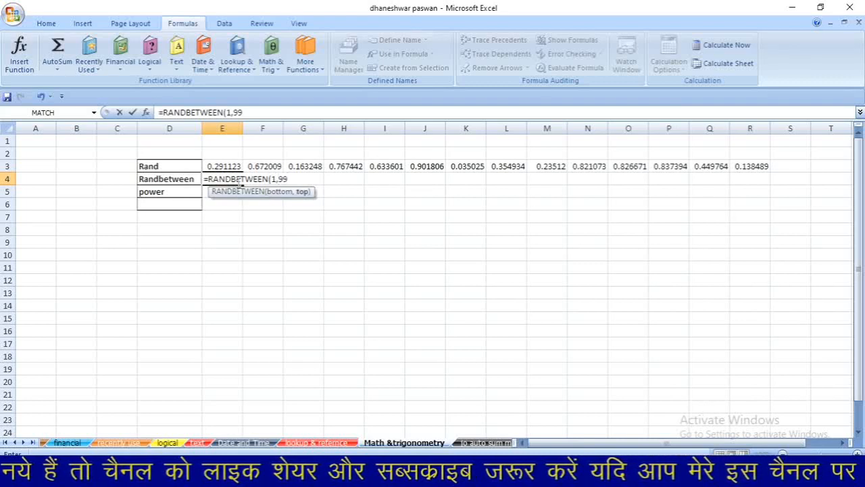
type(")")
key("Return")
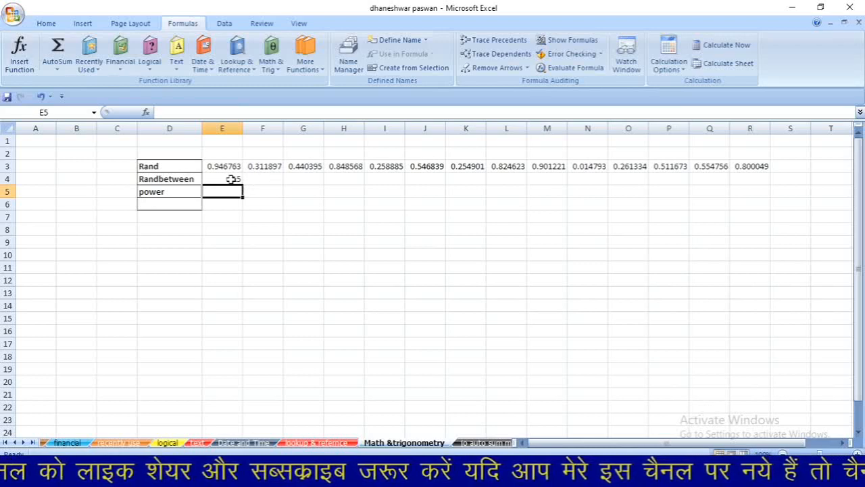
Step: Fill the RANDBETWEEN formula from E4 across row 4 to O4, and undo a trial fill of that row down to row 9
left_click(231, 179)
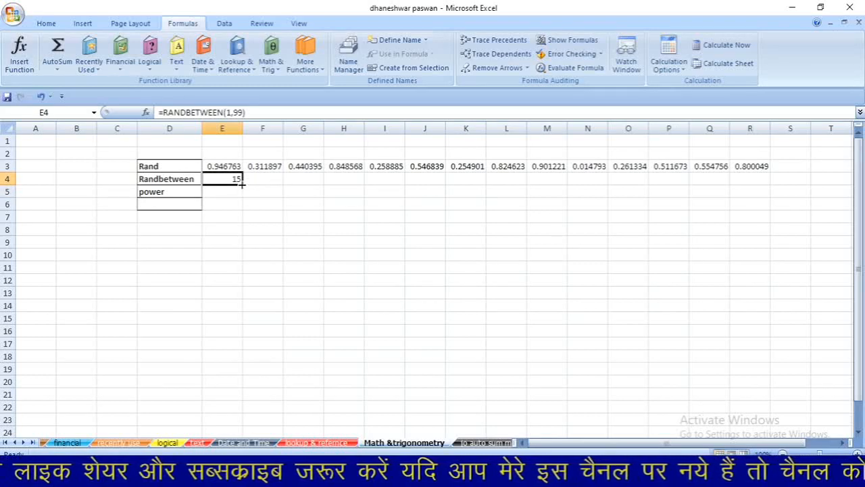
left_click_drag(241, 182, 518, 270)
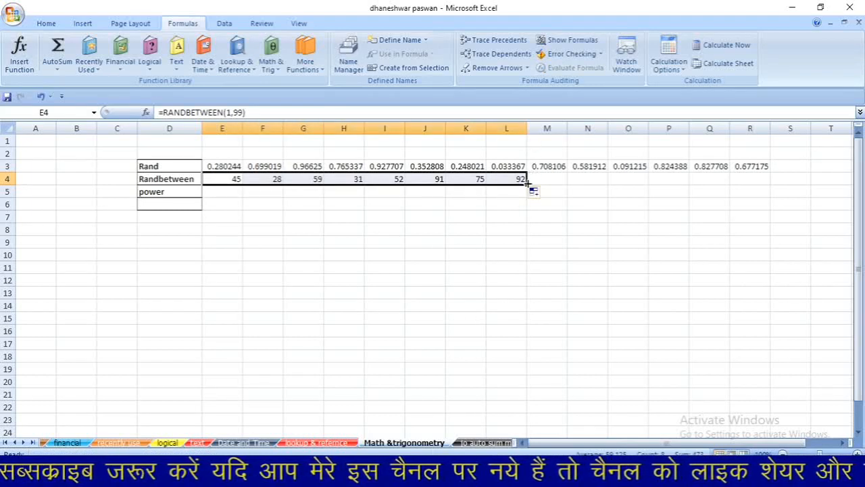
mouse_move(526, 183)
left_mouse_down()
mouse_move(638, 294)
mouse_move(656, 254)
mouse_move(655, 216)
left_mouse_up()
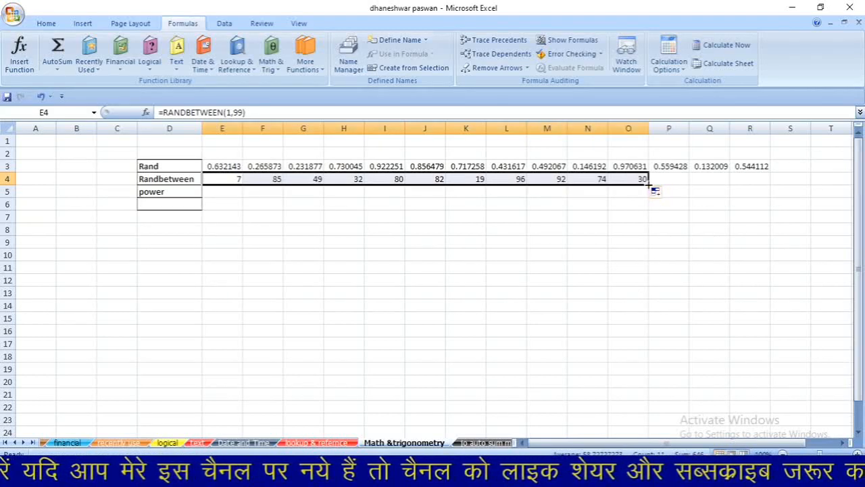
left_click_drag(649, 183, 651, 248)
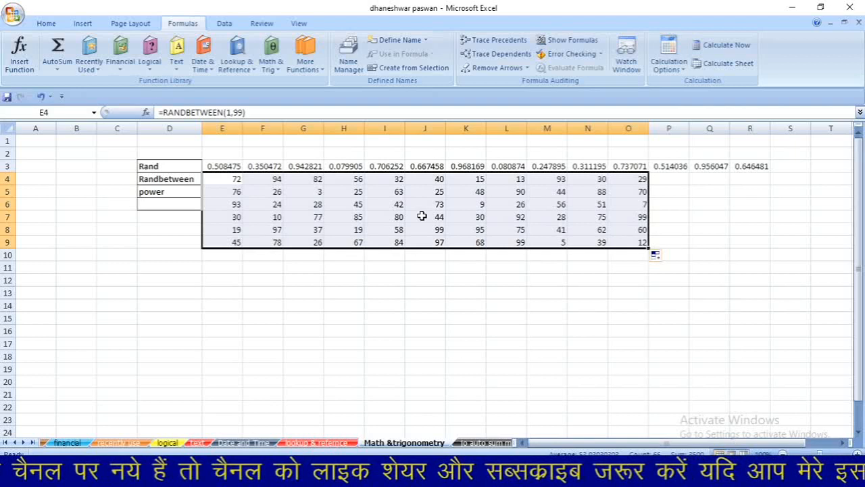
key("ctrl+z")
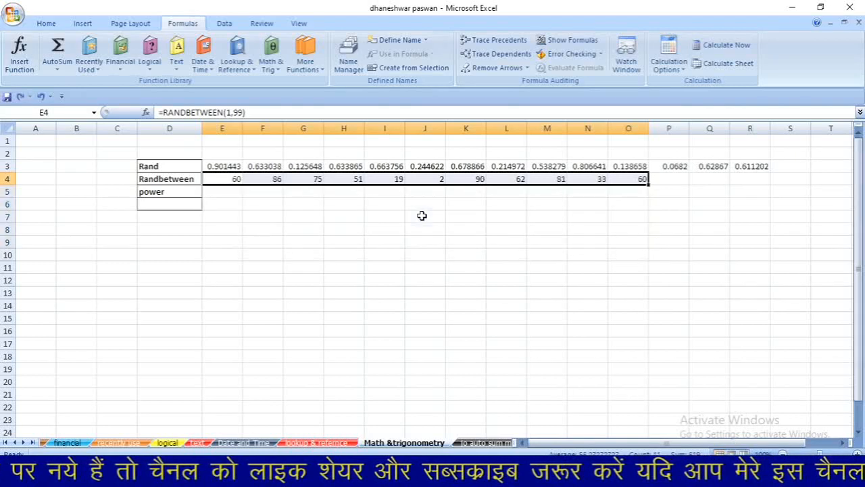
Step: Enter the label POWER in cell D12 below the function list
left_click(157, 192)
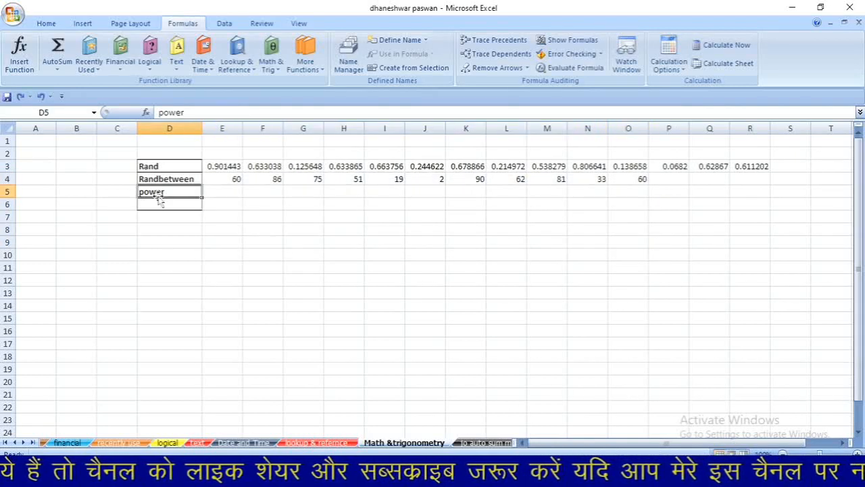
left_click(179, 281)
type("POWER")
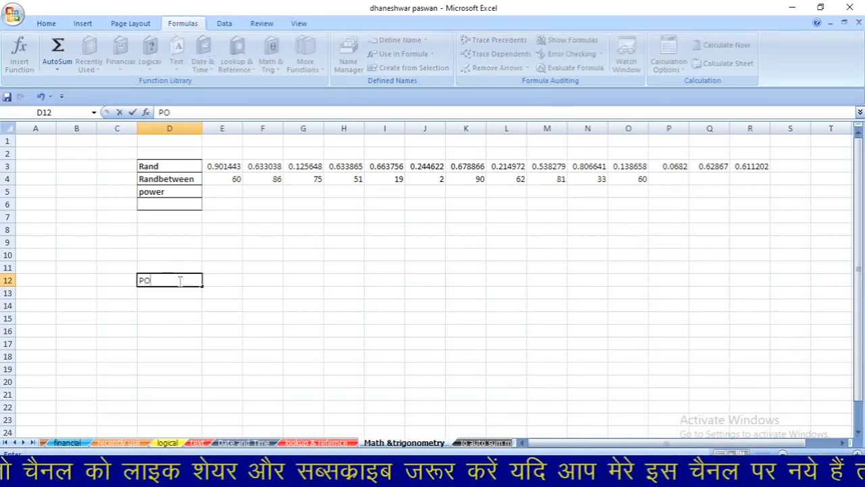
Step: Enter a POWER formula in E12 with number 5 and power 5, leaving E13 empty
left_click(218, 280)
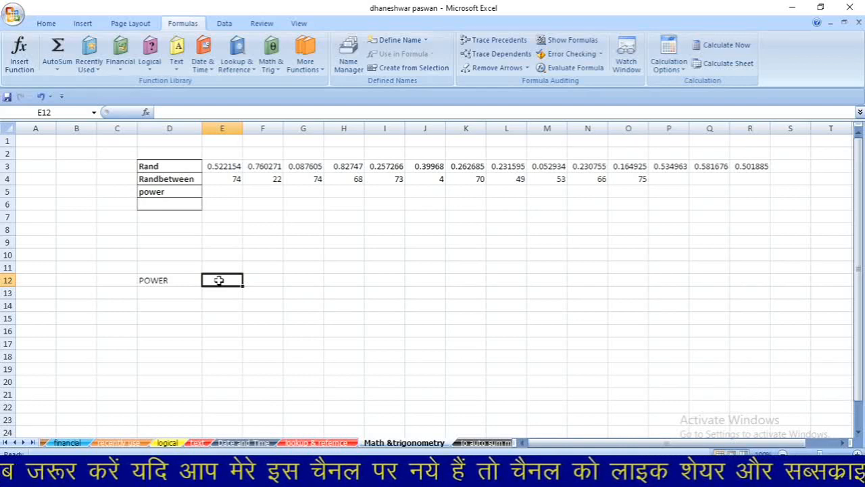
type("=")
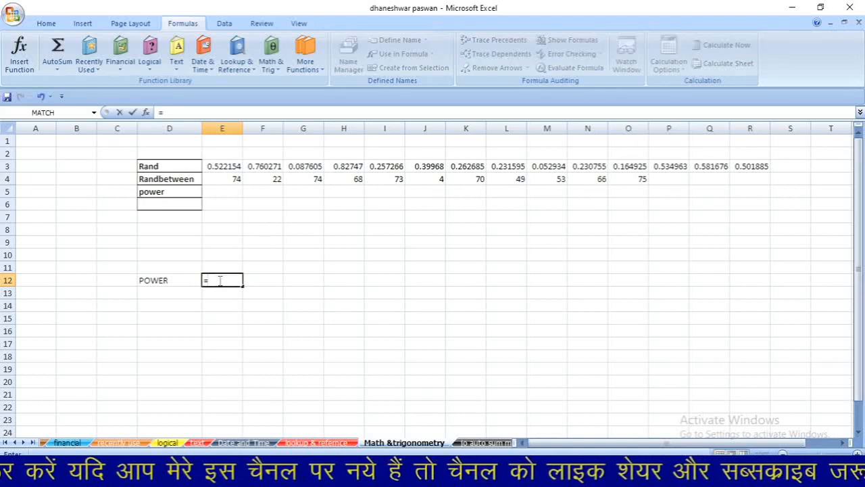
type("OPWER")
key("BackSpace")
key("BackSpace")
key("BackSpace")
key("BackSpace")
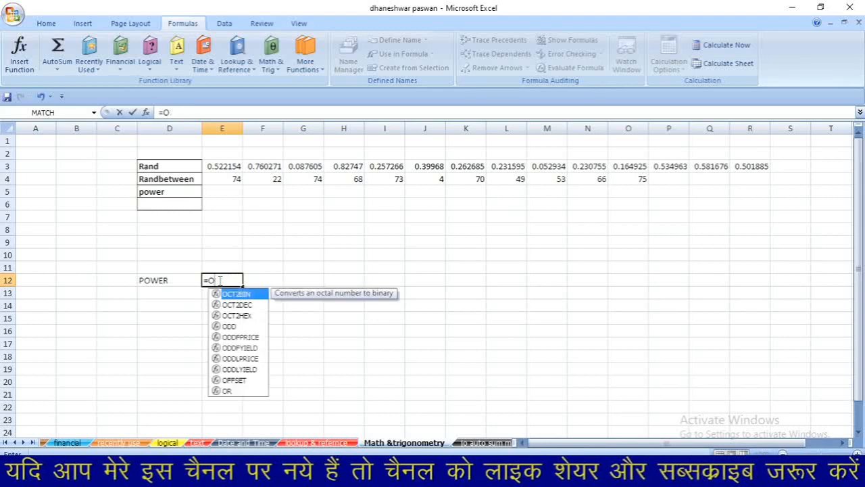
key("BackSpace")
type("POWE")
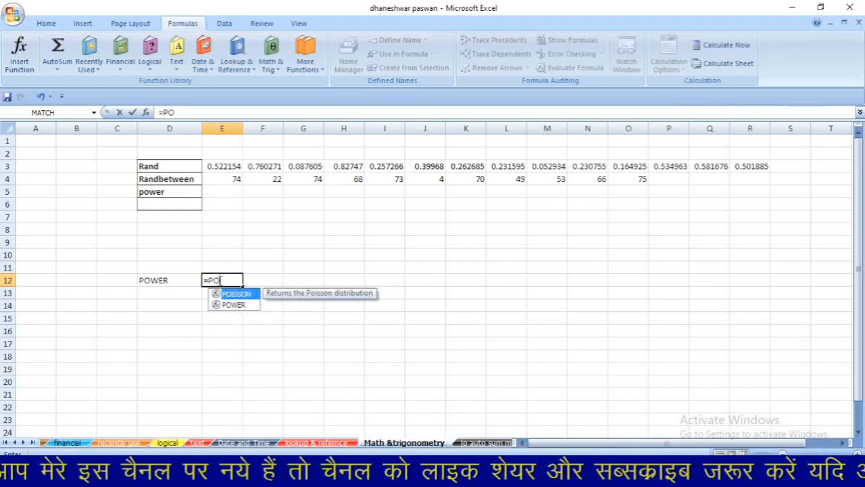
type("R")
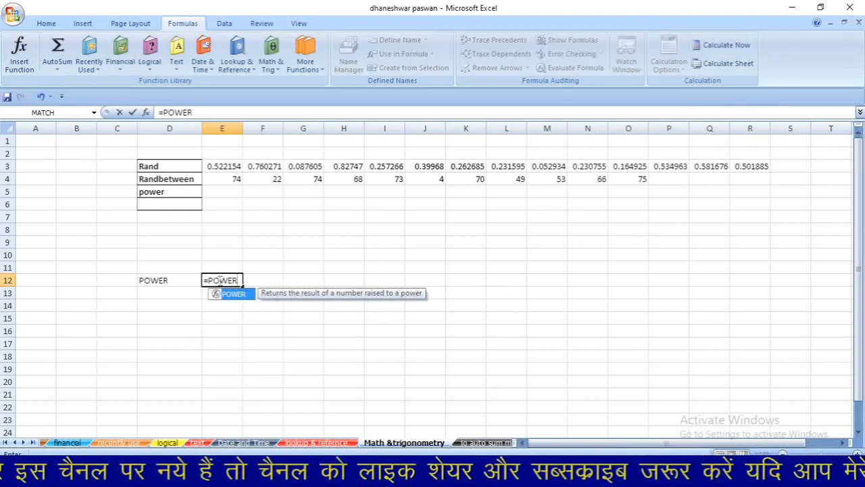
type("(")
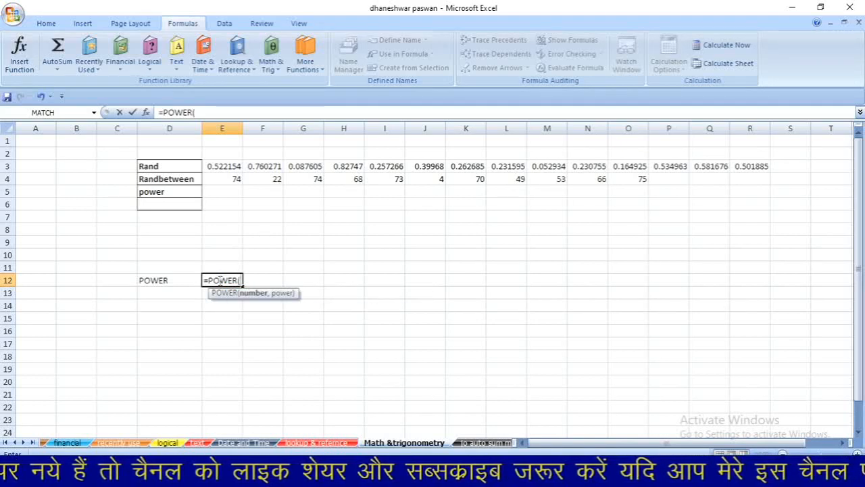
type("5,")
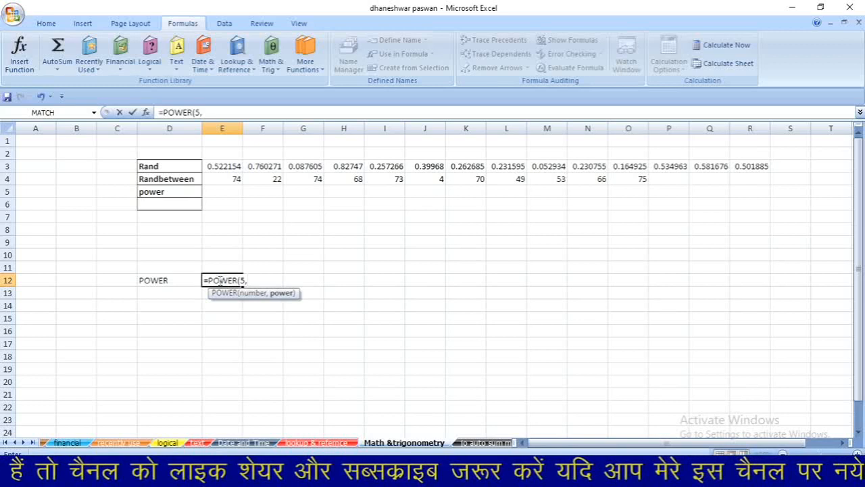
type("5")
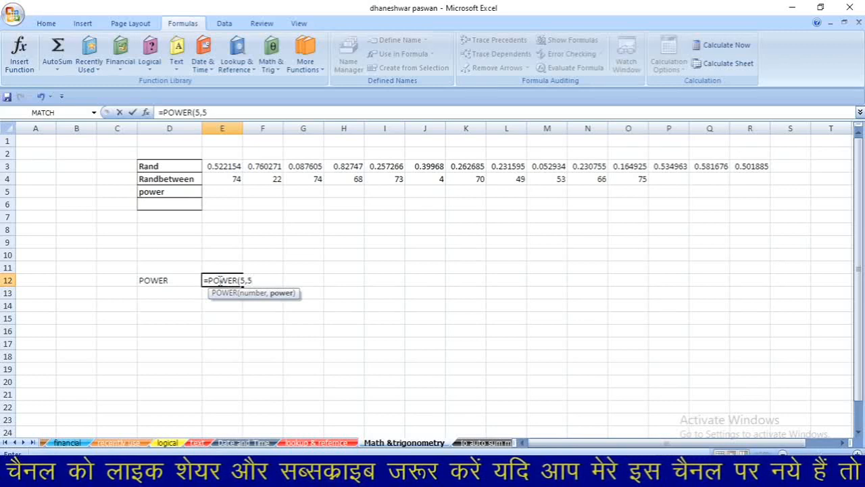
key("Return")
type("0")
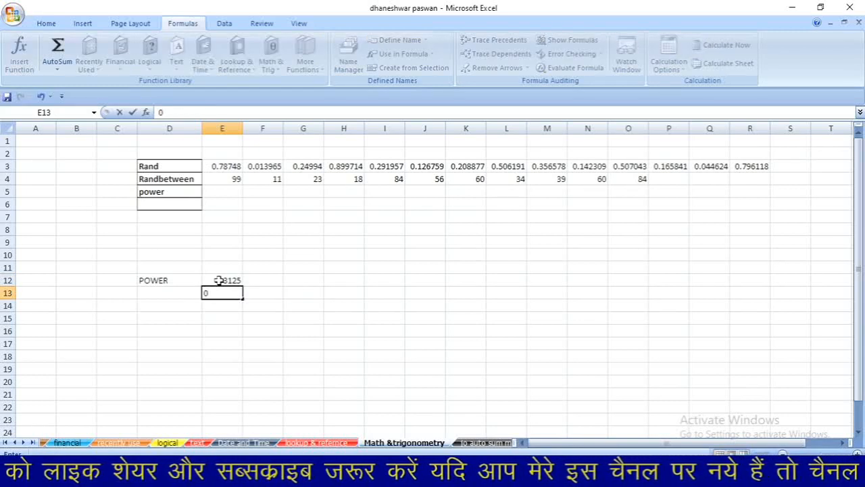
key("BackSpace")
key("Escape")
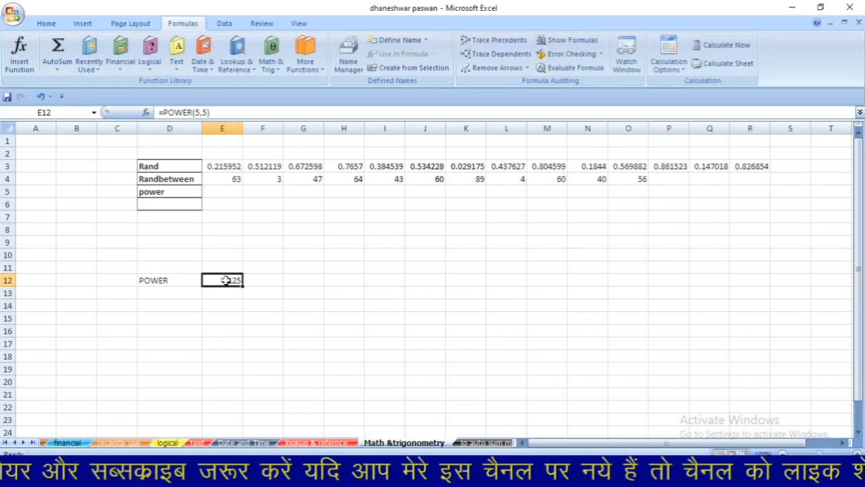
Step: Replace the formula in E12 with =POWER(7,7)
key("BackSpace")
type("=")
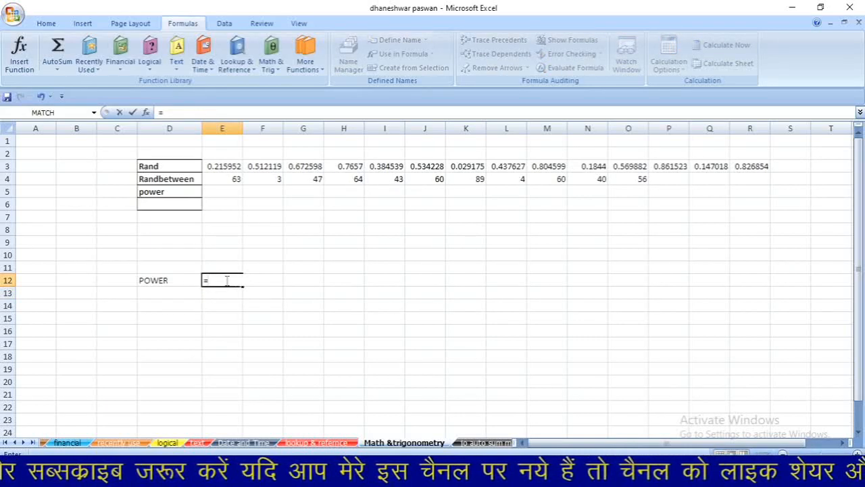
type("POWER")
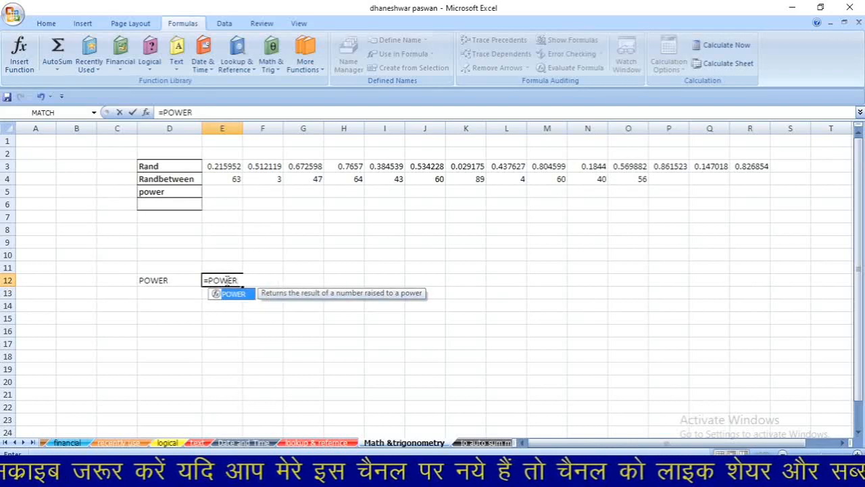
type("(")
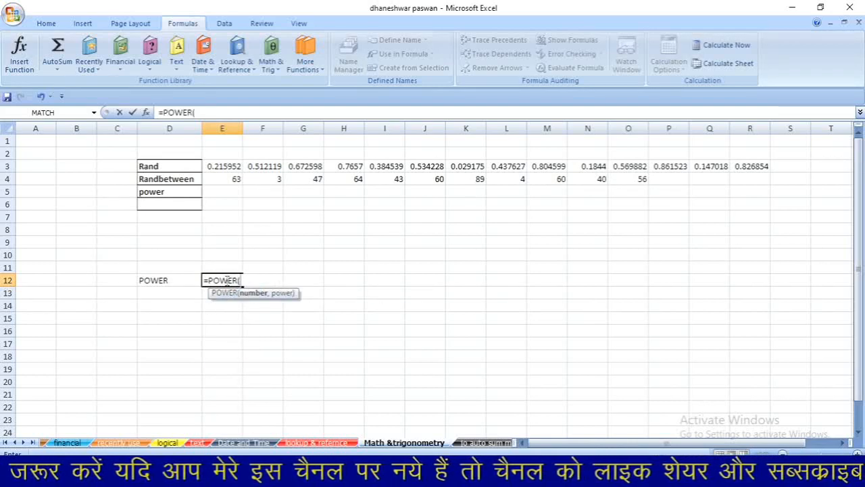
type("7")
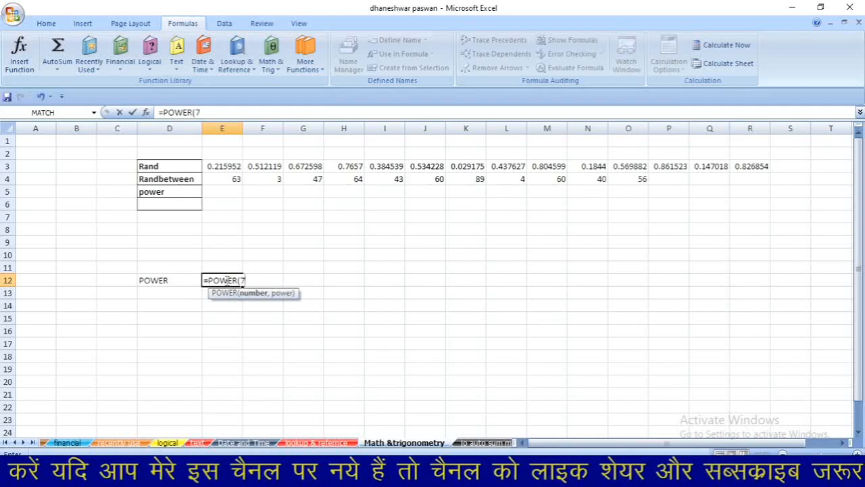
type(",7")
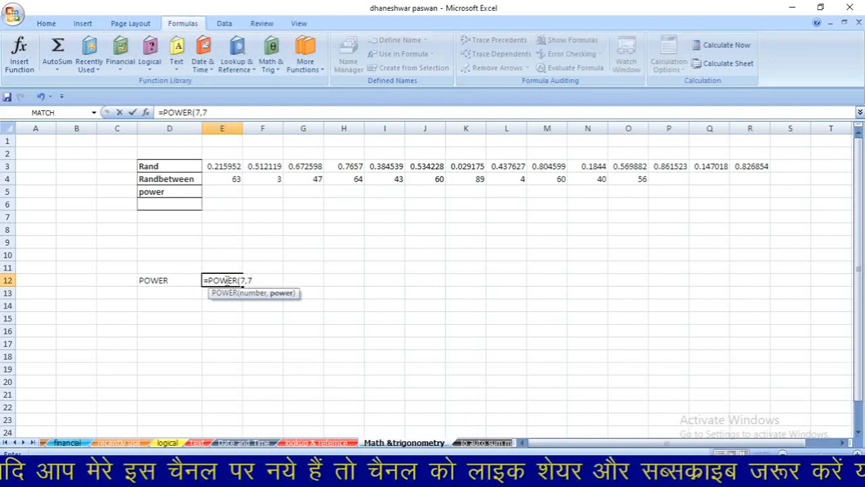
type(")")
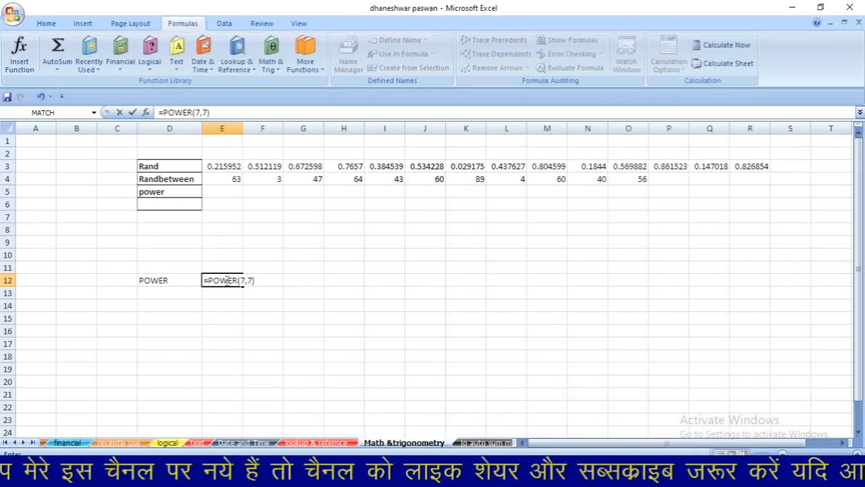
key("Return")
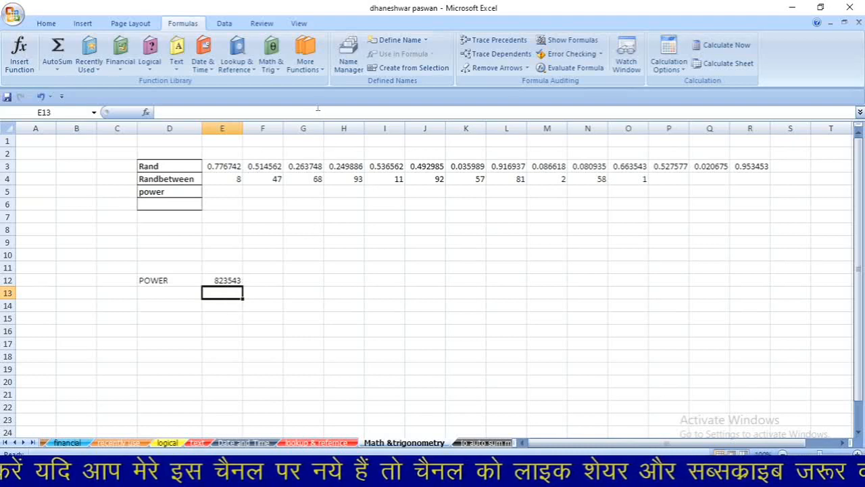
left_click(322, 70)
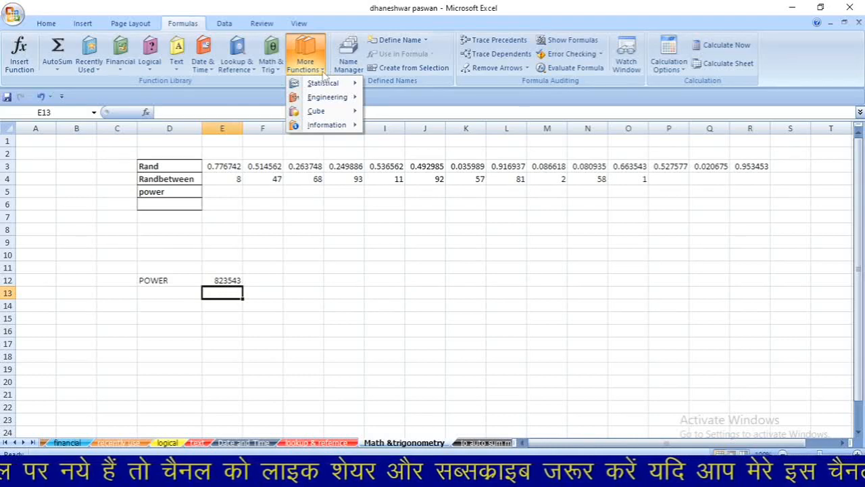
mouse_move(328, 86)
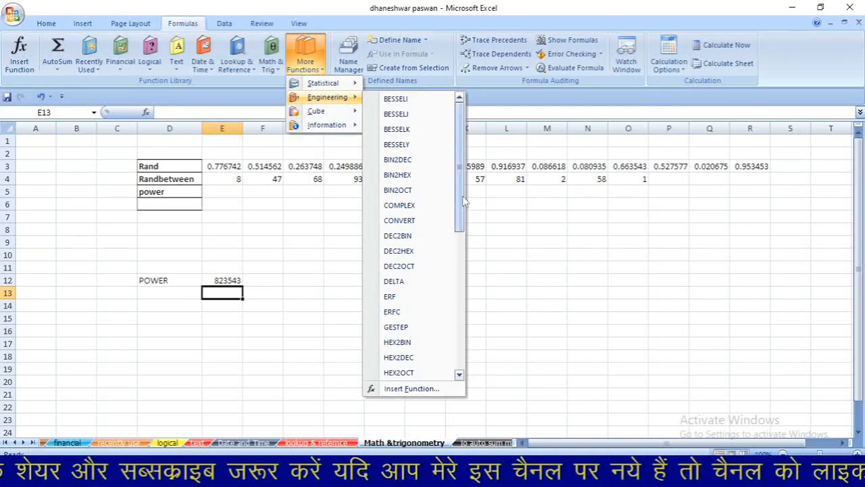
left_click(350, 266)
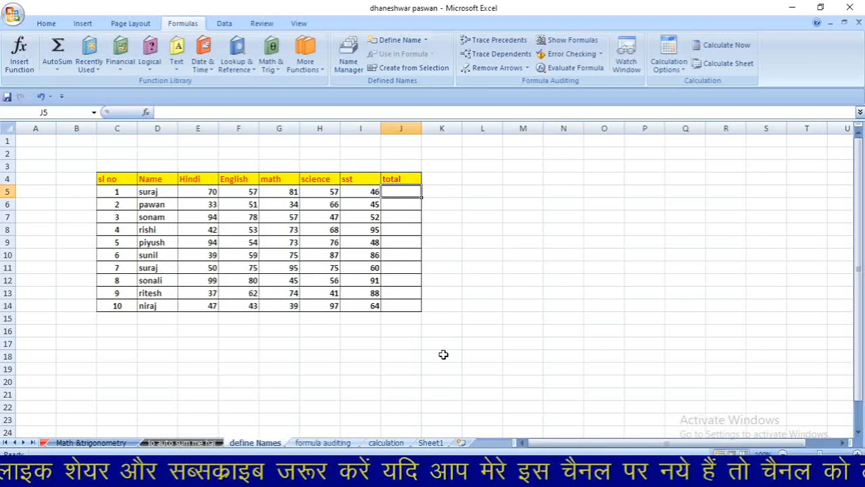
Step: On the define Names sheet, enter =SUM(E5:I5) in J5 to total the first student's marks
type("=sum")
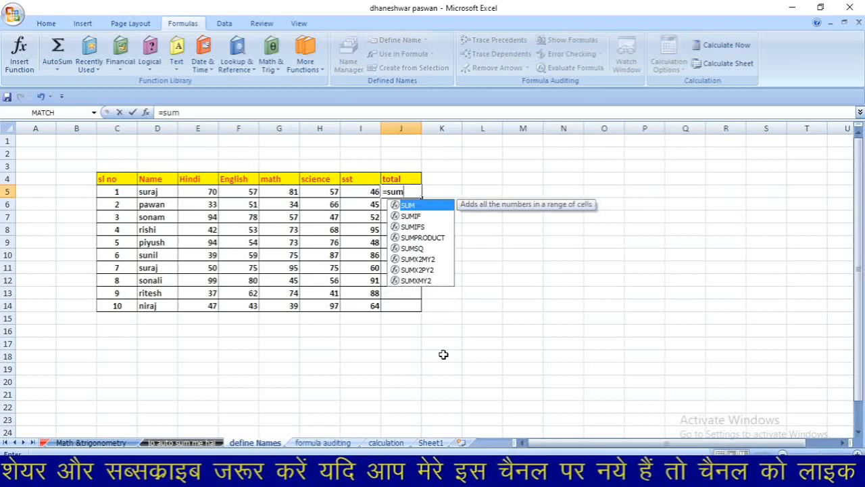
key("Tab")
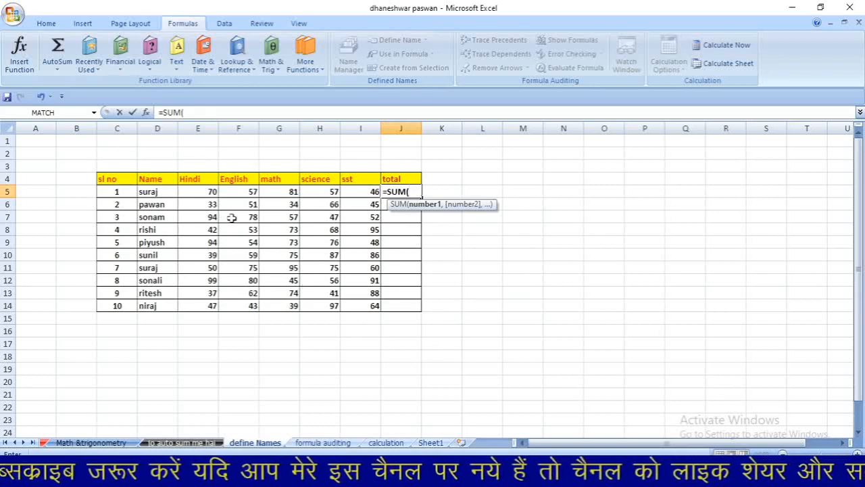
left_click_drag(210, 192, 349, 191)
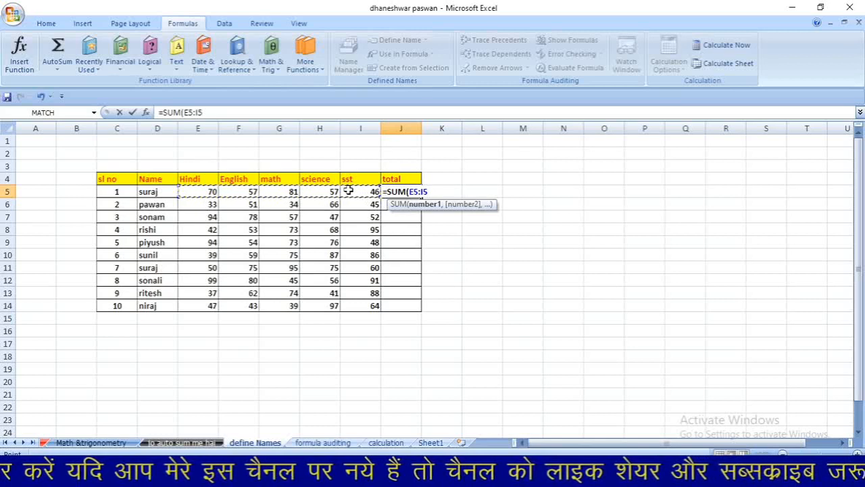
type(")")
key("Return")
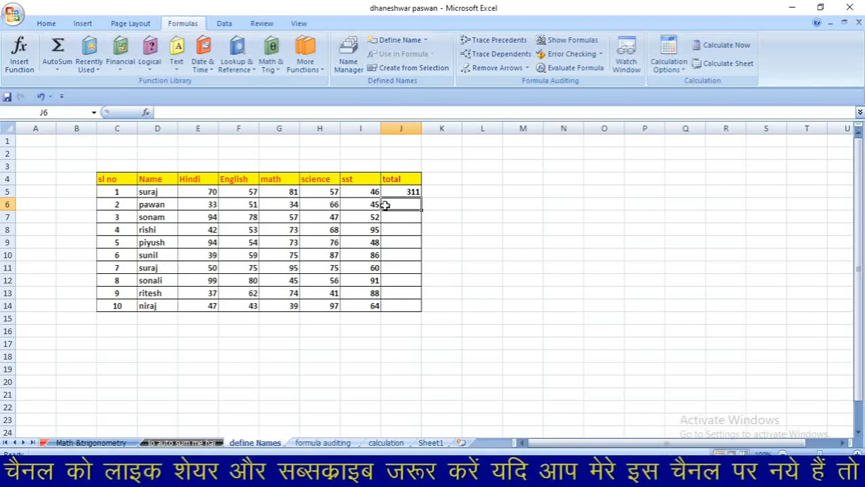
Step: Try =MIN(E6:I6) in J6 for the second student's marks, and undo the trial formulas in J6 and J5
type("=m")
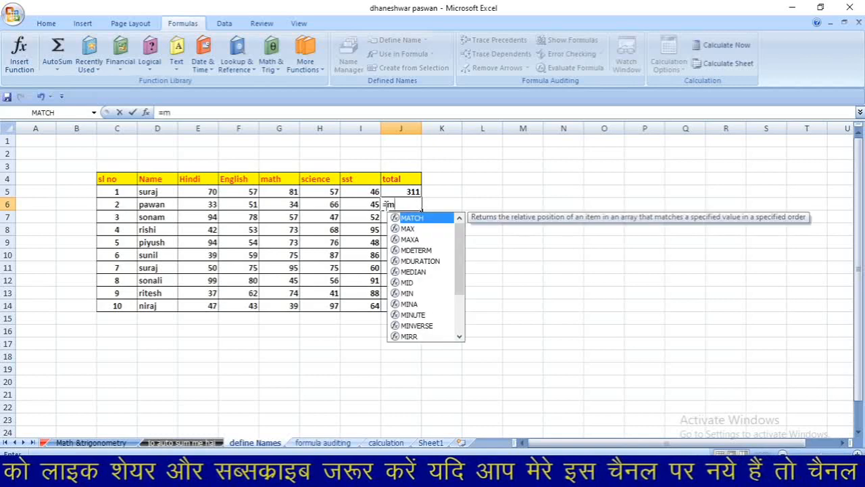
type("in(")
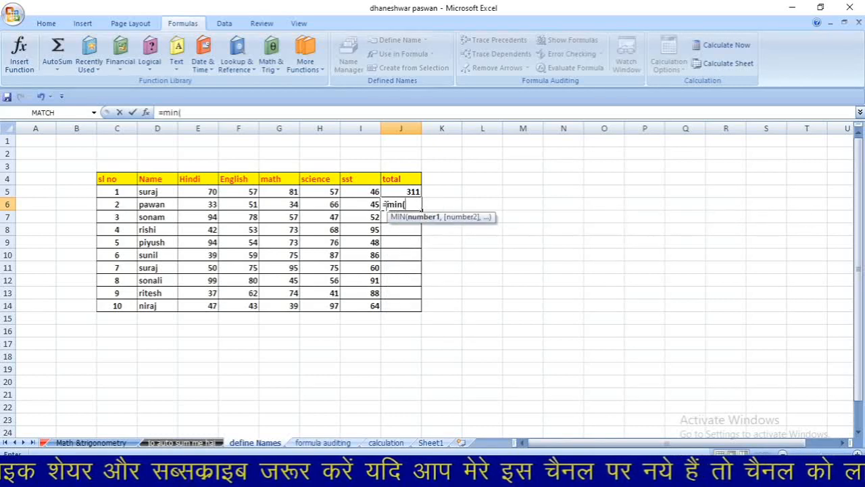
left_click_drag(201, 203, 344, 206)
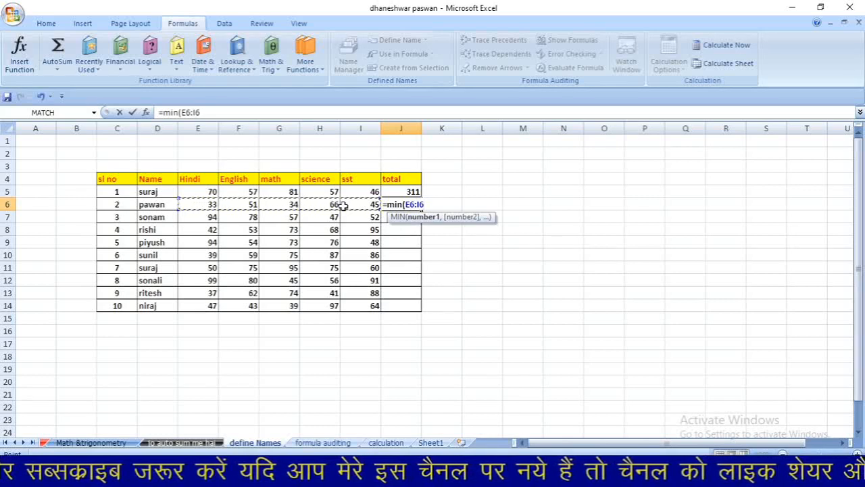
type(")")
key("Return")
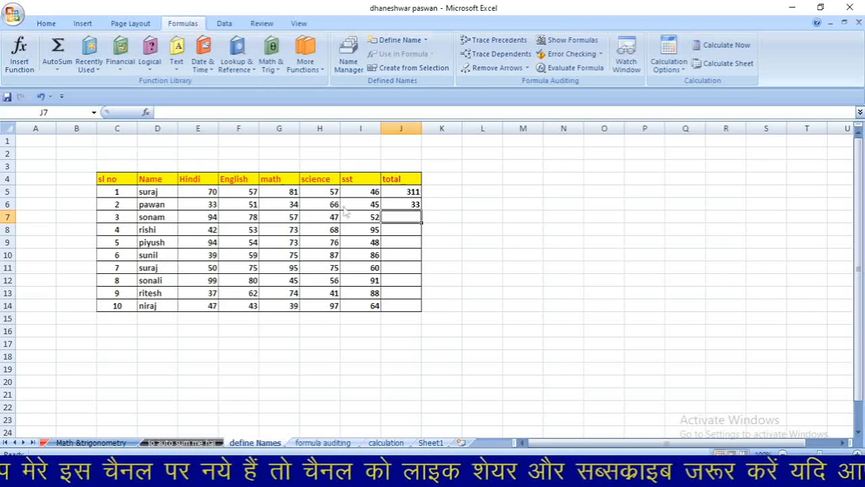
key("ctrl+z")
key("ctrl+z")
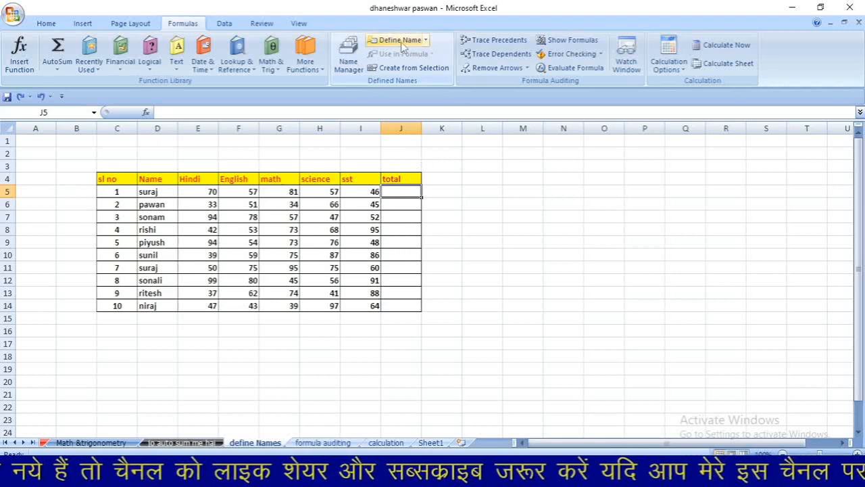
Step: Define a workbook-scope name using the first student's name, referring to D5:I5 on the define Names sheet
left_click(398, 143)
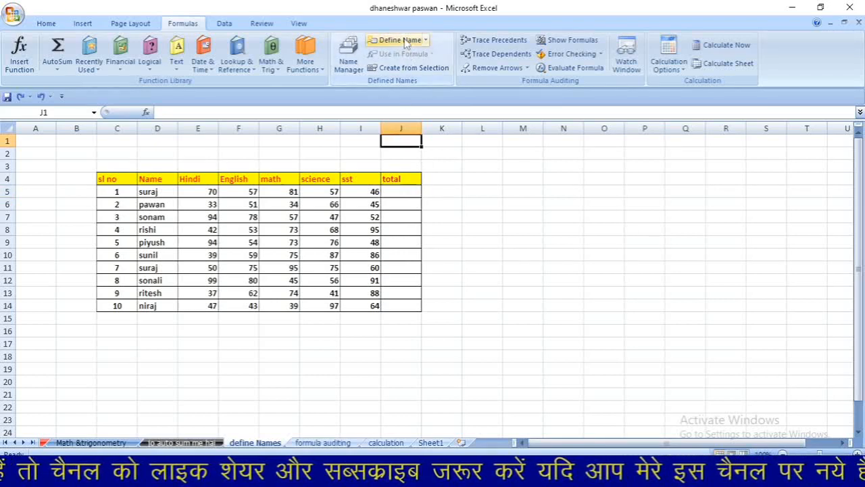
left_click(402, 41)
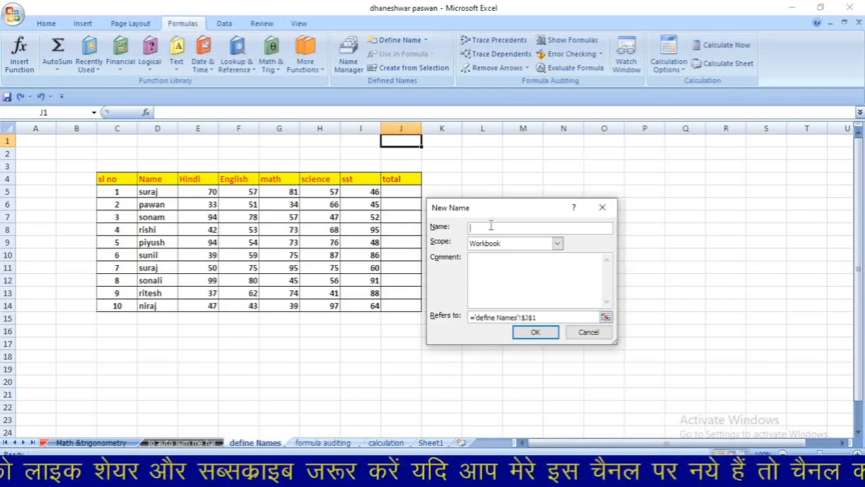
type("suraj")
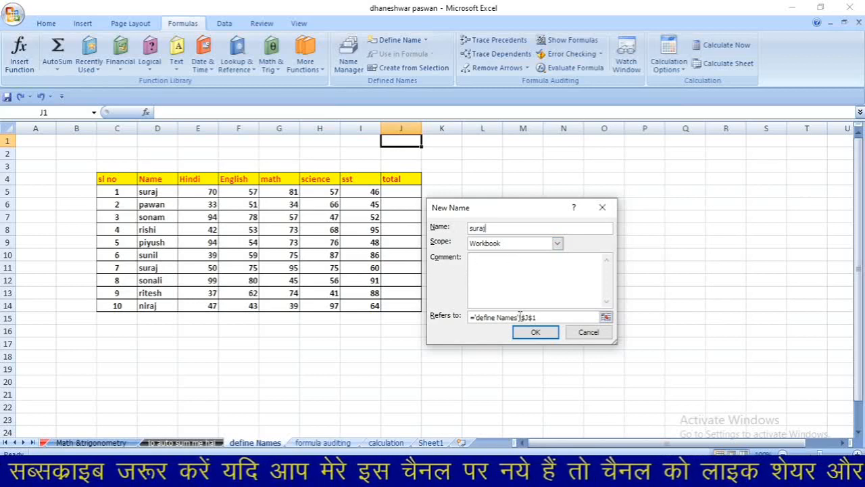
left_click_drag(546, 317, 470, 317)
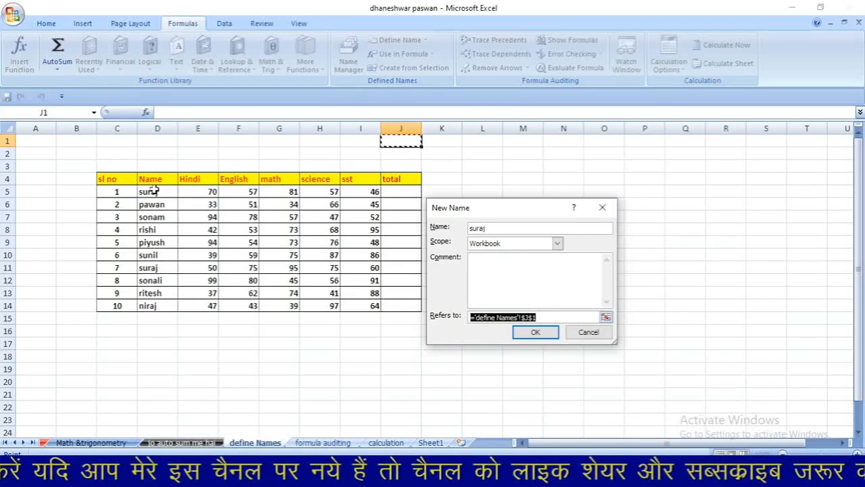
left_click_drag(151, 191, 360, 194)
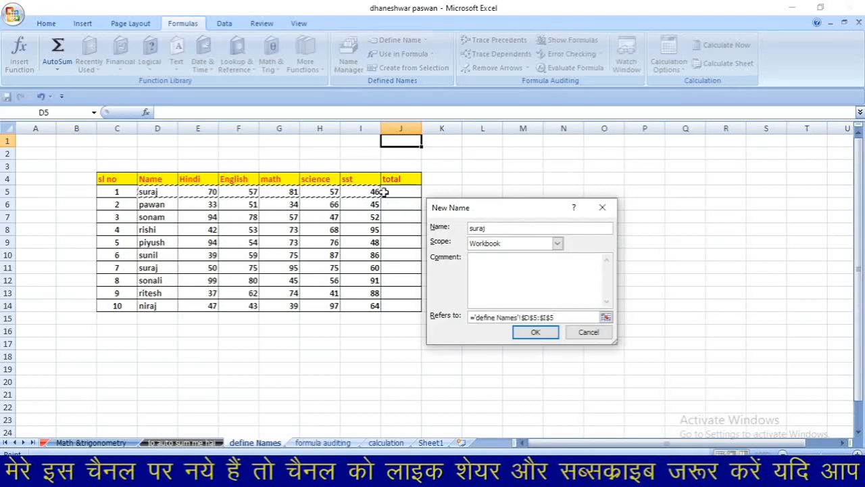
left_click(536, 333)
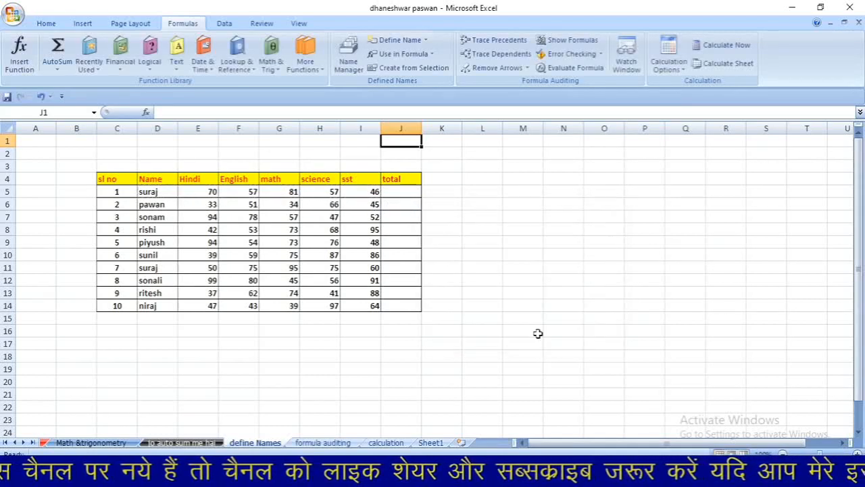
Step: Define a workbook-scope name using the second student's name, referring to D6:I6 on the define Names sheet
left_click(396, 42)
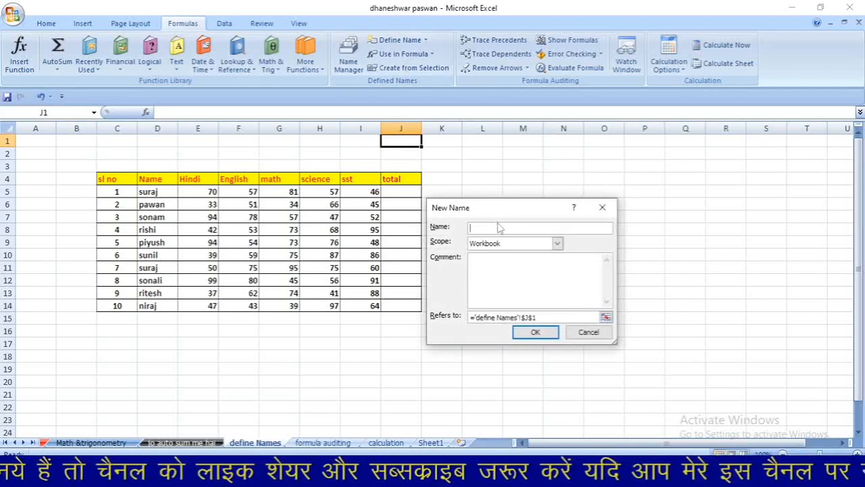
type("pawan")
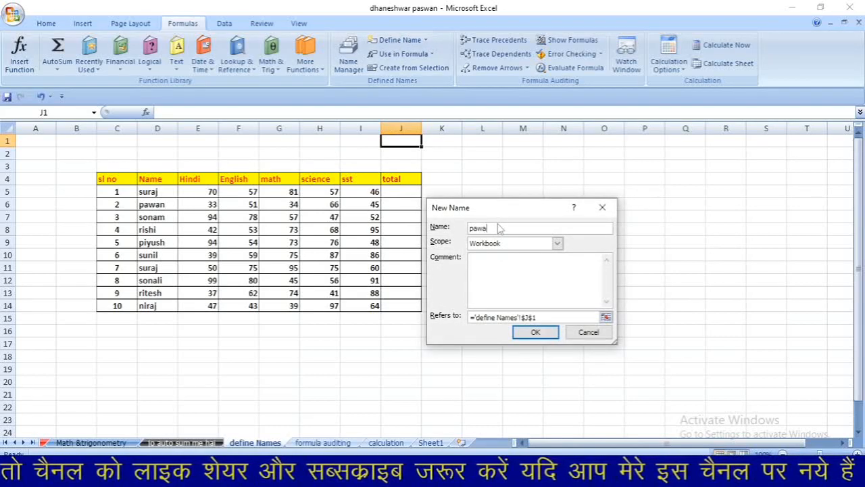
left_click(538, 317)
left_click_drag(537, 317, 472, 317)
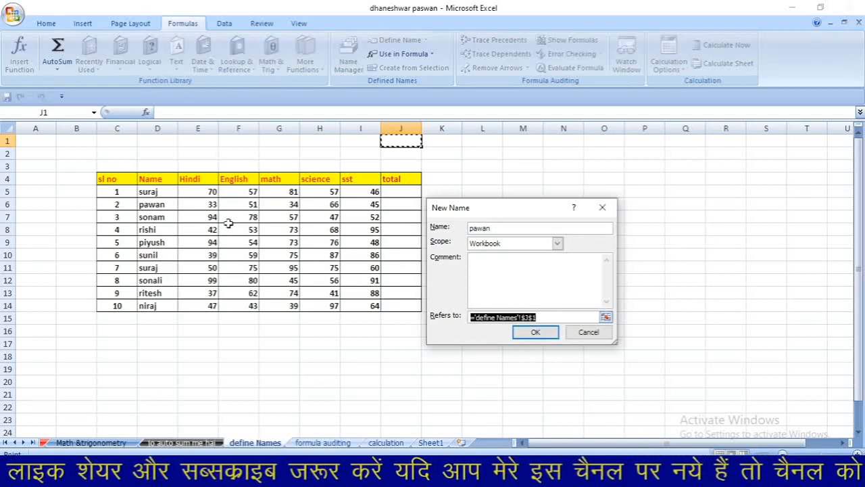
left_click_drag(145, 204, 347, 207)
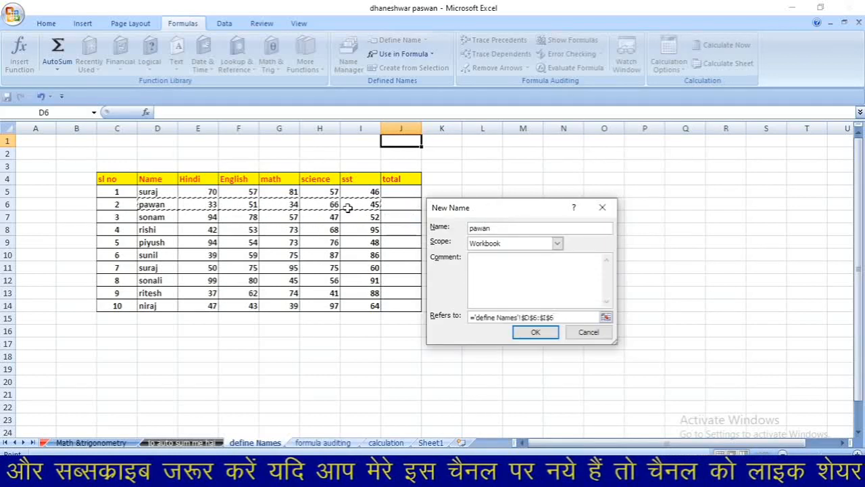
left_click(533, 332)
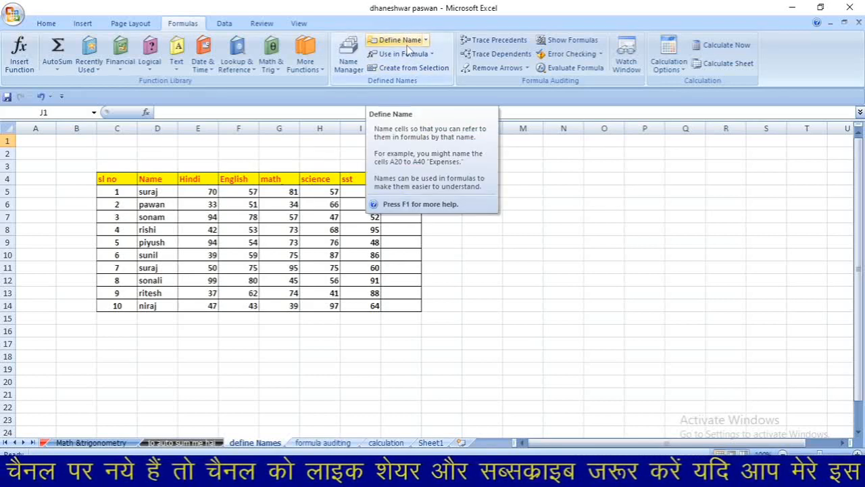
Step: Review the defined names and their references in the Name Manager, and close it without changes
left_click(345, 68)
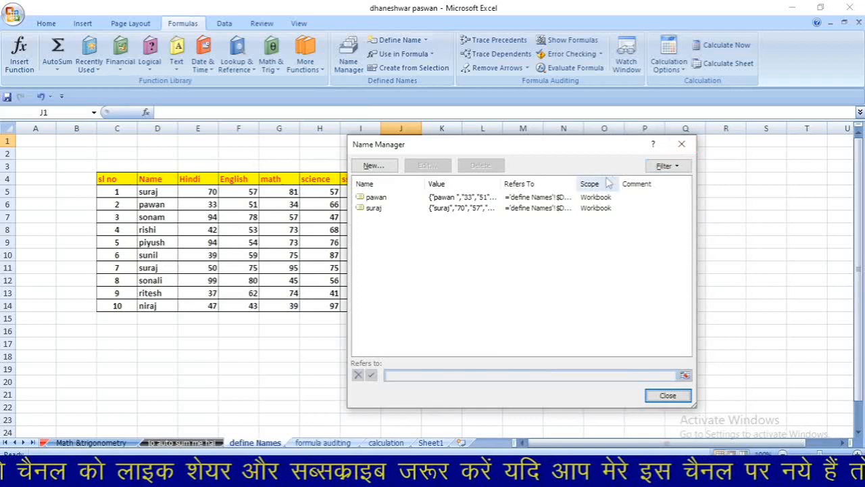
left_click(390, 209)
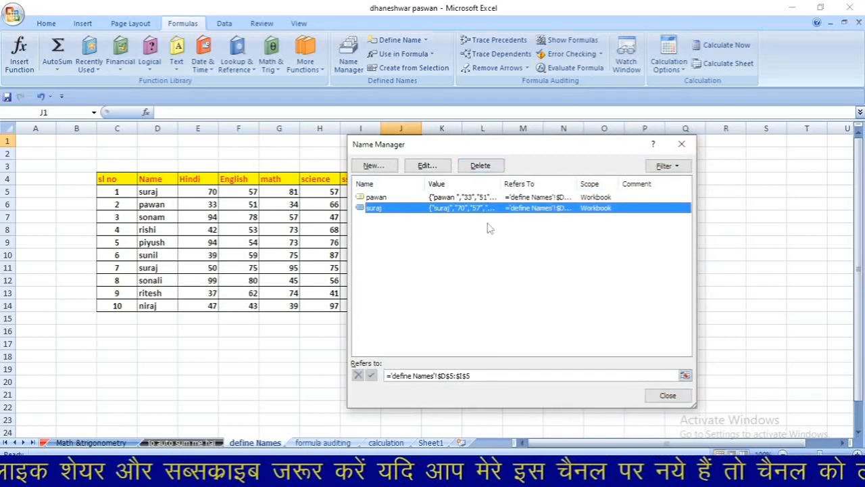
left_click(409, 267)
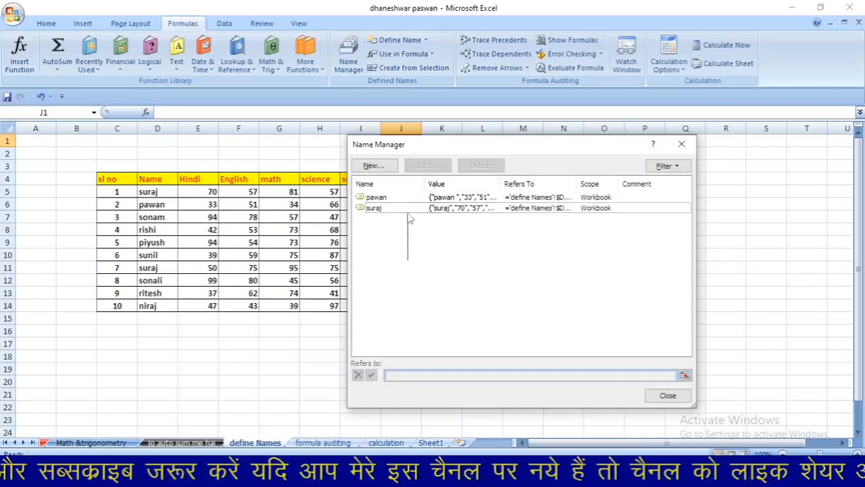
left_click_drag(408, 261, 406, 199)
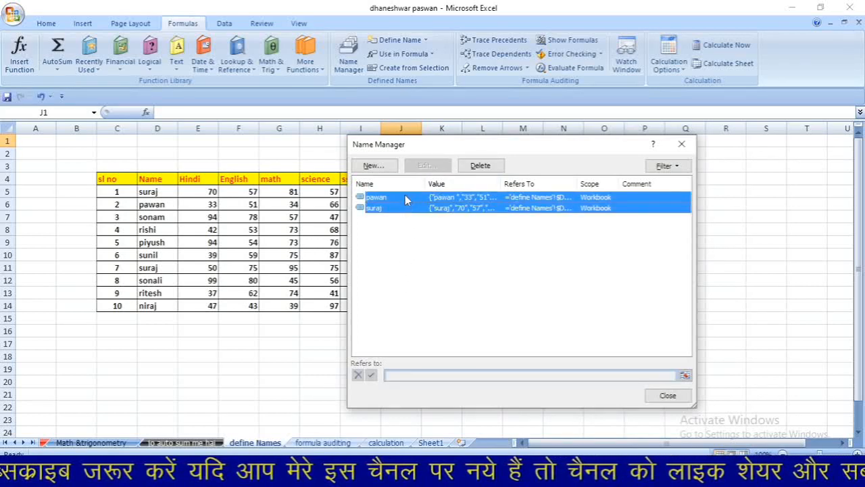
left_click(682, 144)
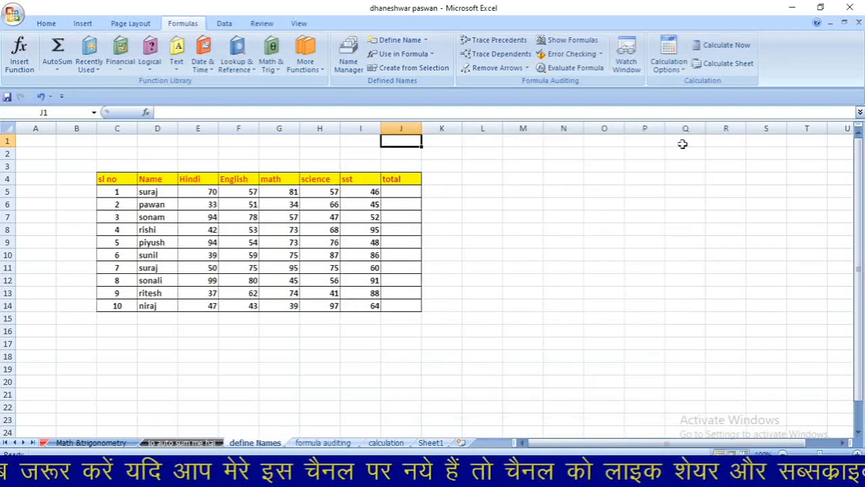
Step: Try a SUM formula in J5 with the defined name for the first student as its argument
left_click(401, 193)
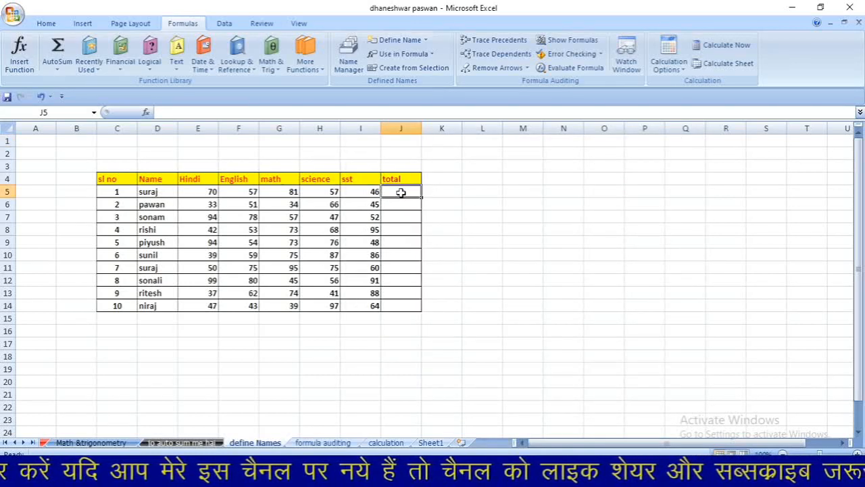
type("=")
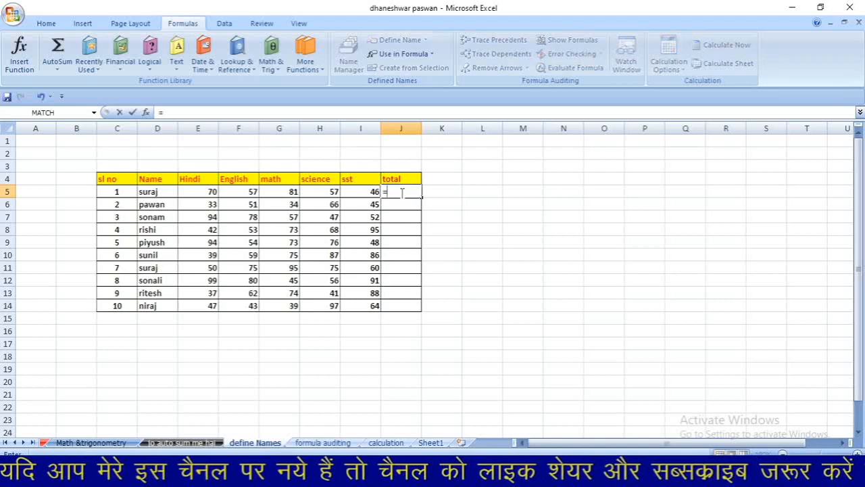
type("sum")
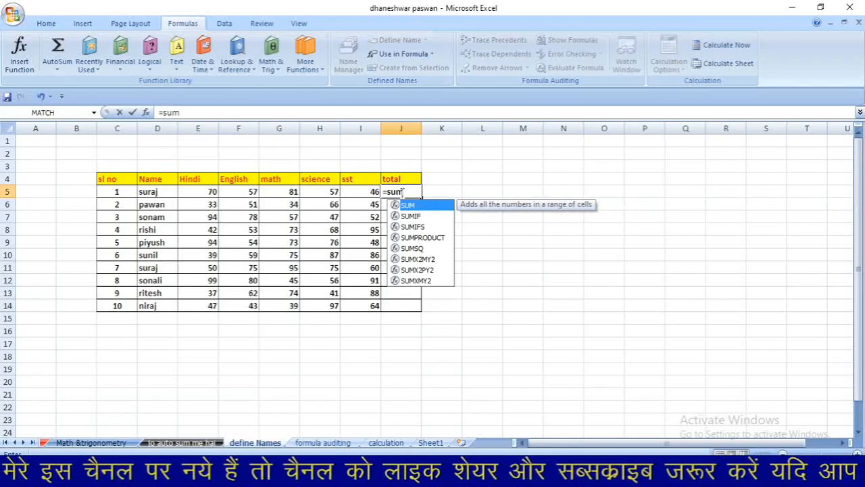
key("Tab")
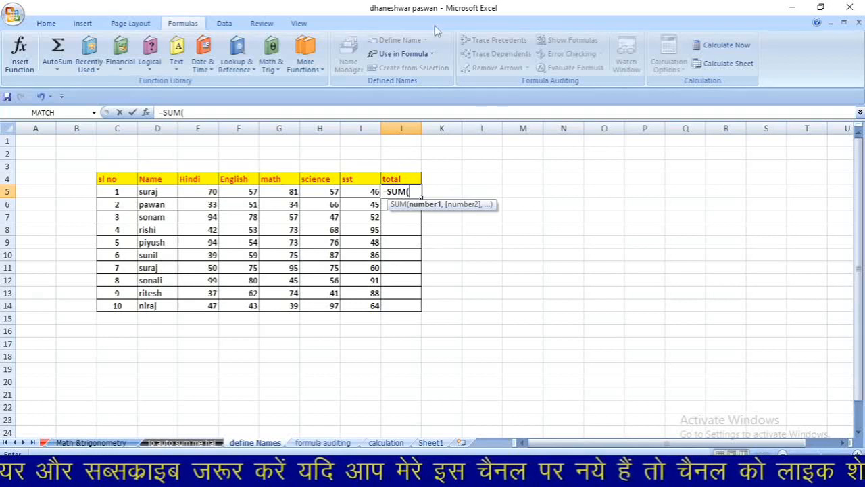
left_click(405, 55)
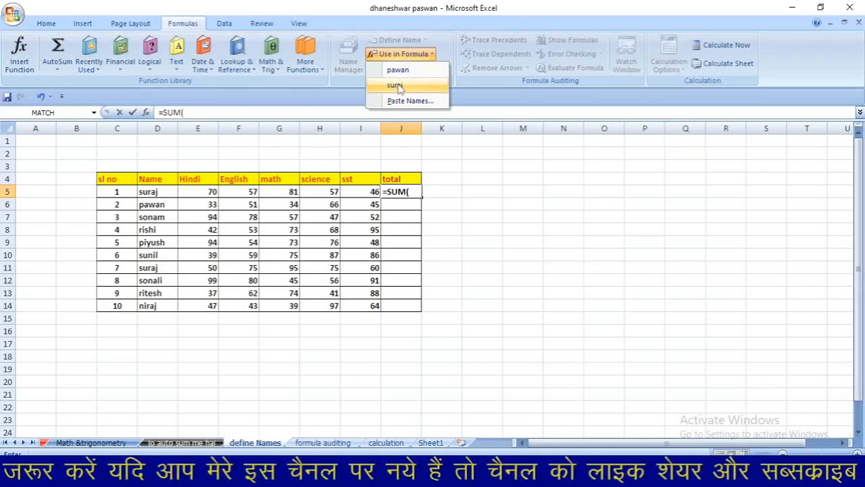
left_click(399, 86)
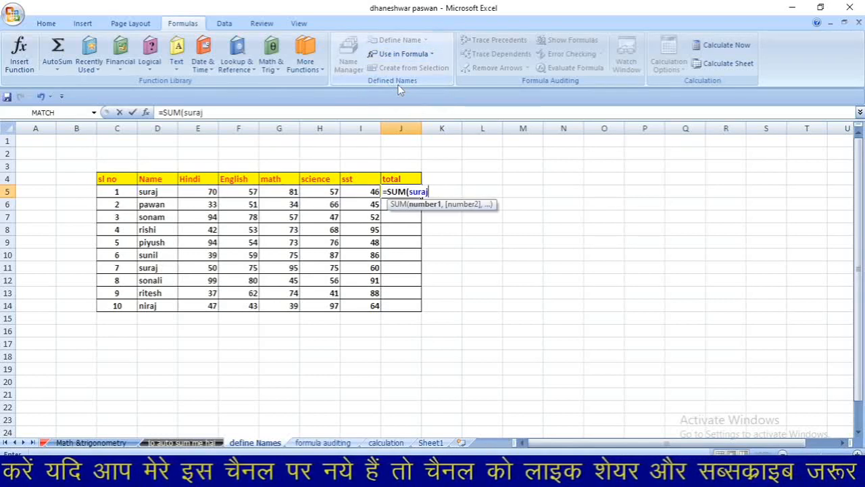
type(")")
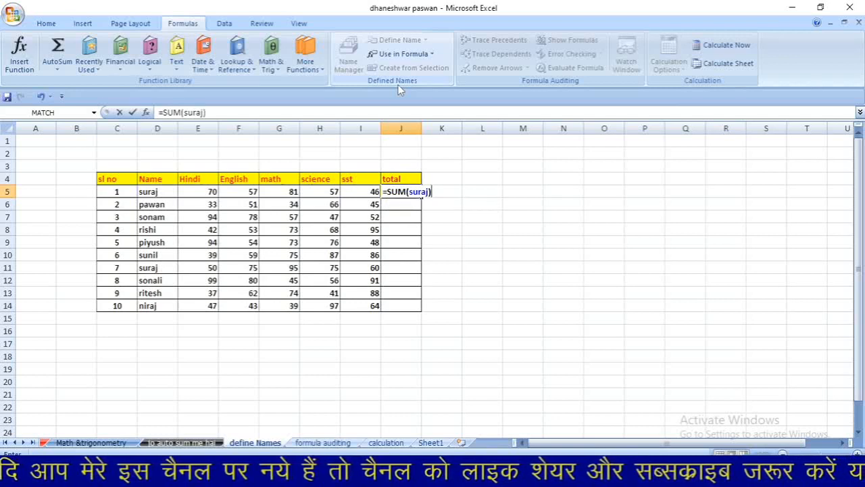
key("Return")
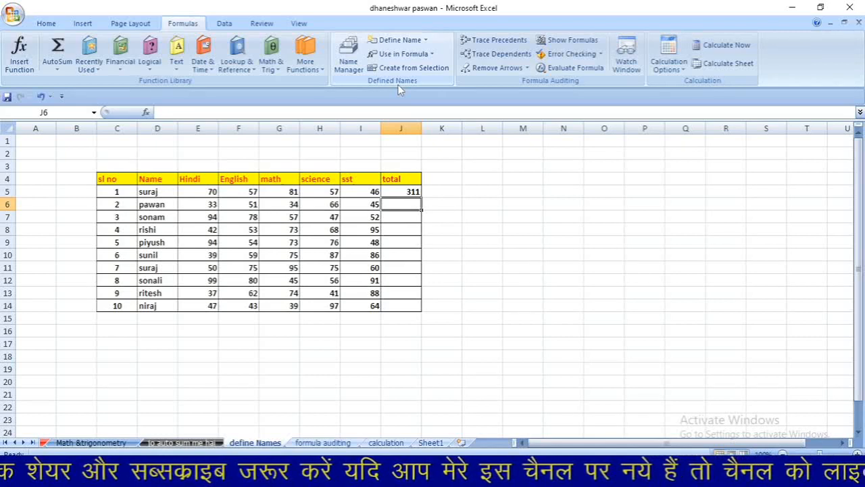
Step: Try a MIN formula in J6 with the defined name for the second student as its argument
type("=min")
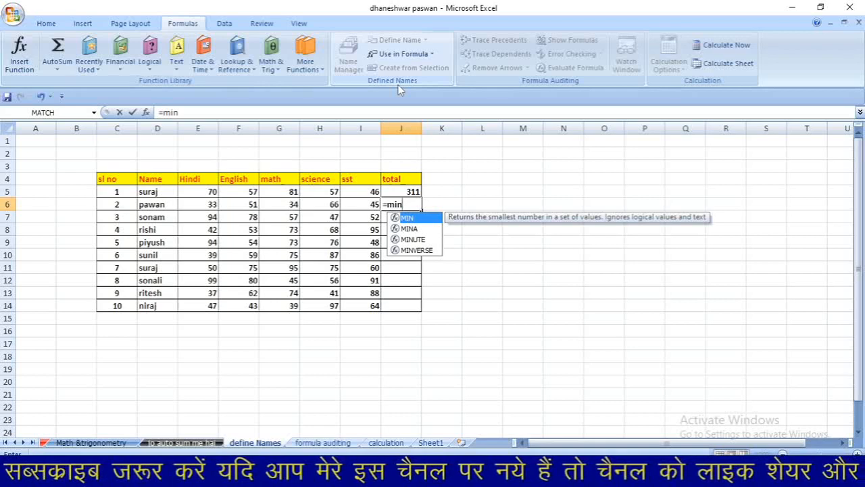
key("Tab")
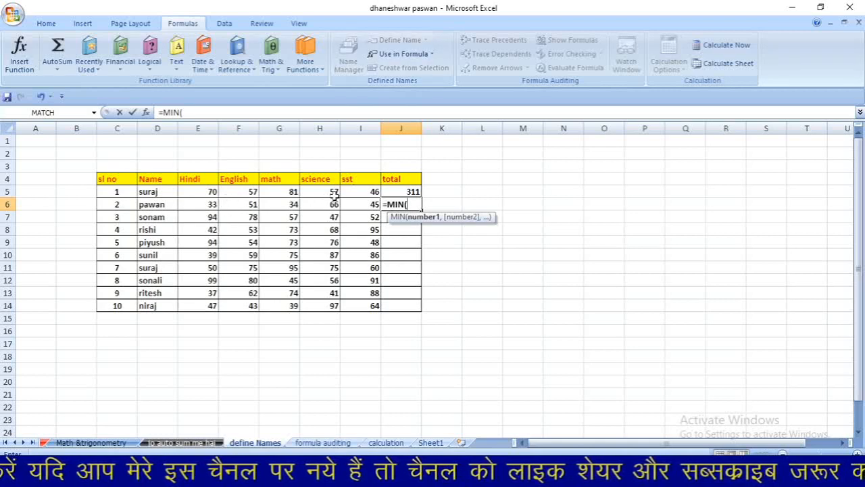
left_click(403, 53)
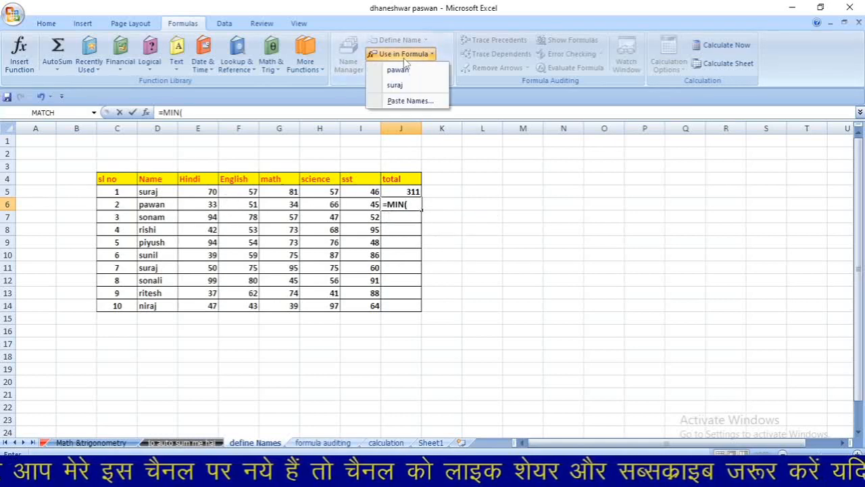
left_click(400, 70)
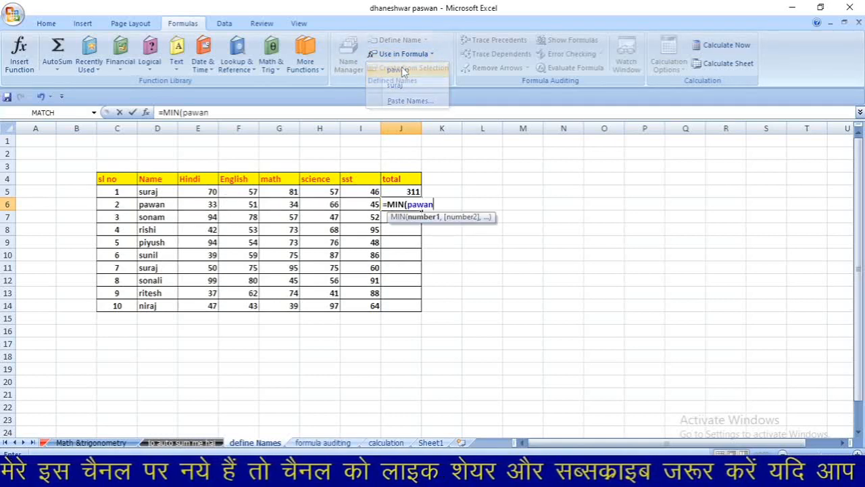
type(")")
key("Return")
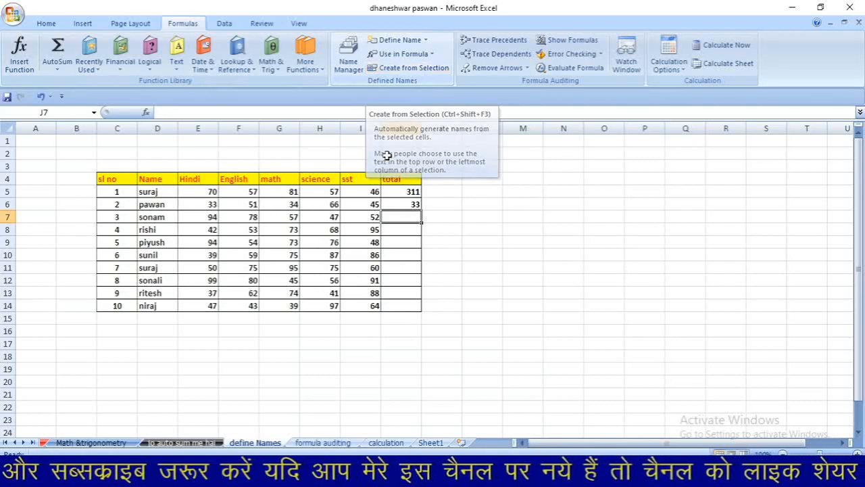
Step: Clear the trial formulas from J6 and J5 in the total column
left_click(413, 204)
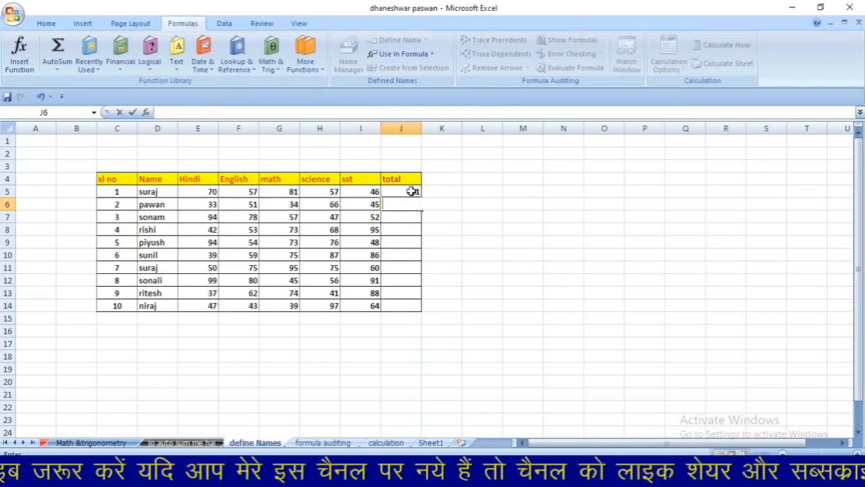
left_click(411, 192)
key("Delete")
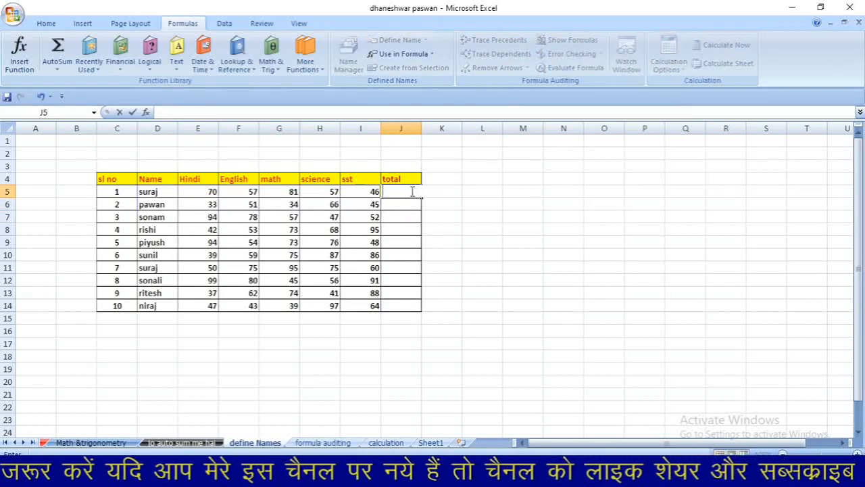
left_click(390, 332)
Step: Delete both students' defined names in the Name Manager and close it
left_click(348, 55)
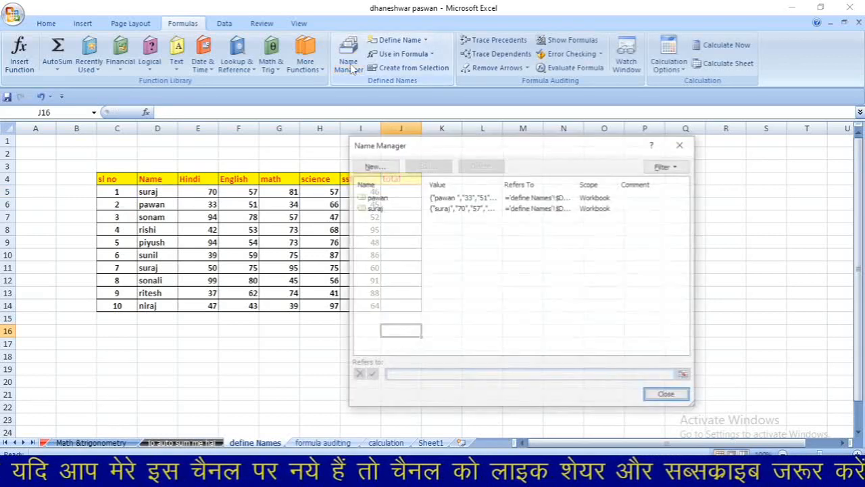
left_click_drag(424, 230, 422, 193)
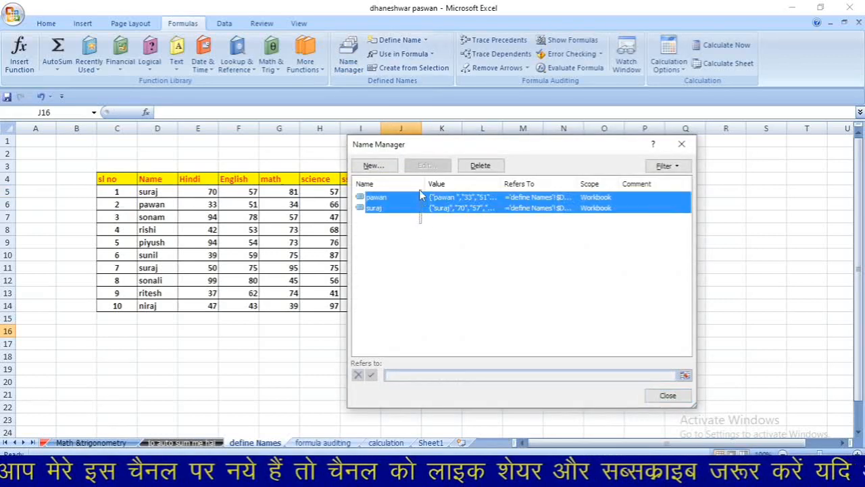
left_click(482, 166)
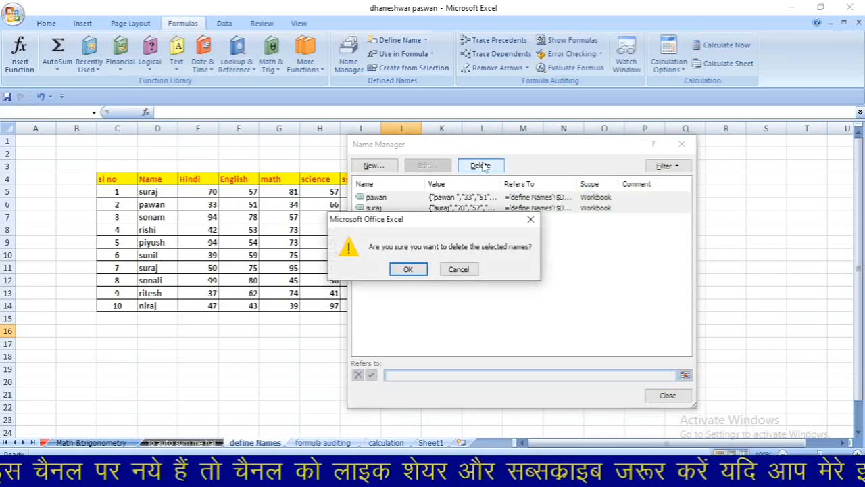
left_click(410, 269)
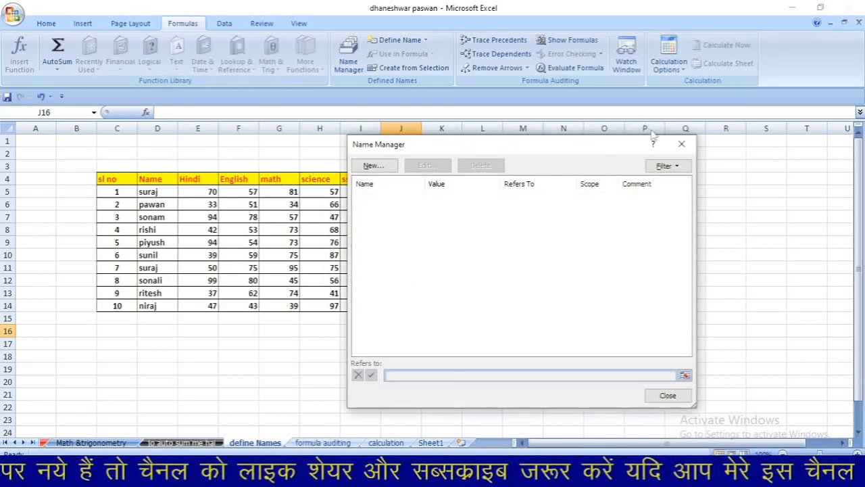
left_click(666, 396)
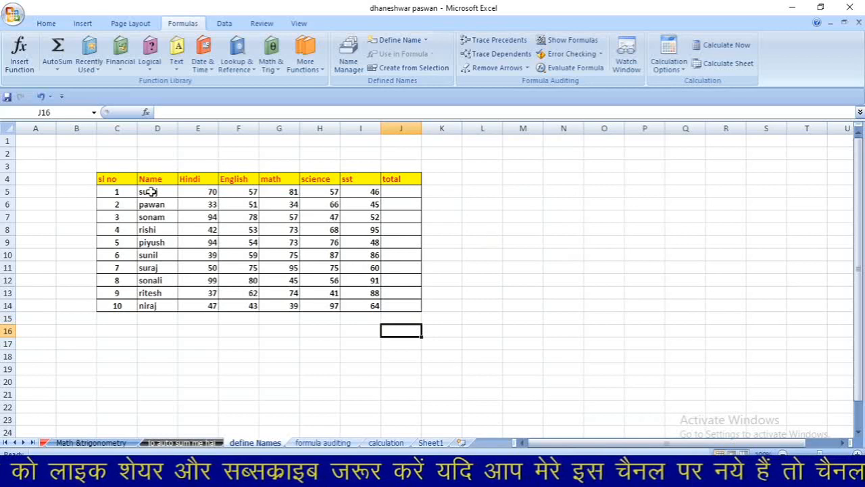
Step: Create names for D5:I14 from the left column, replacing the definition of the repeated name, and check the list in the Name Manager
left_click_drag(147, 191, 353, 315)
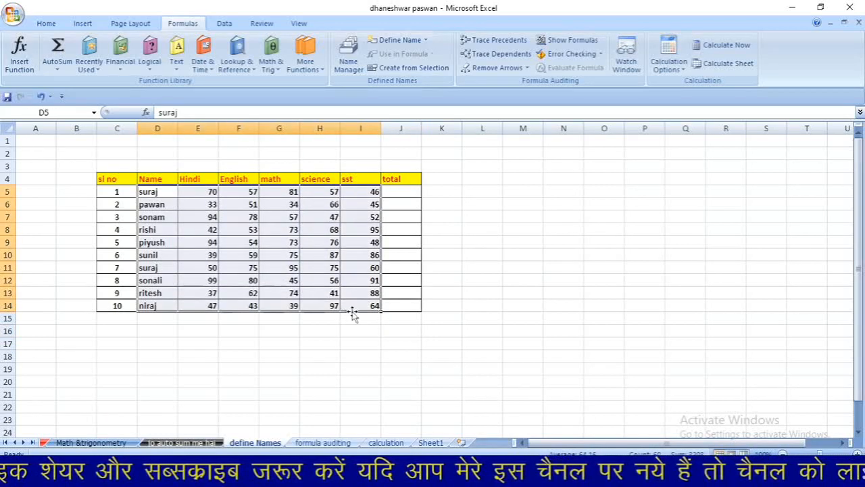
left_click(416, 68)
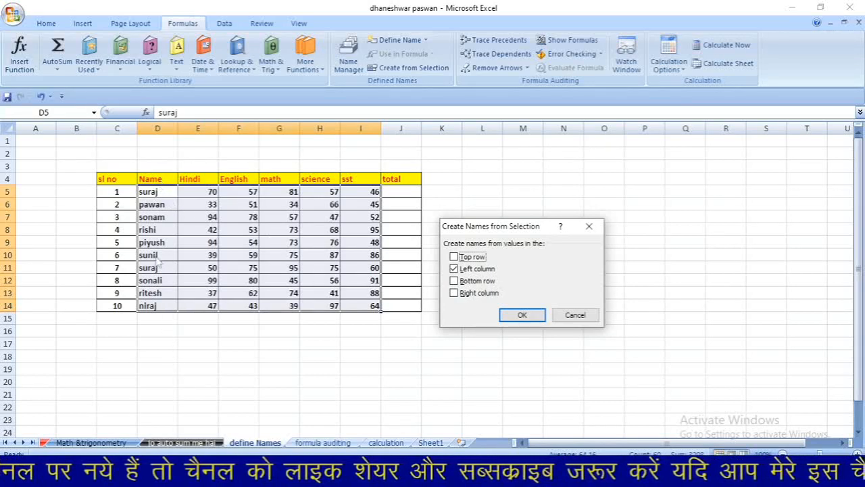
left_click(453, 269)
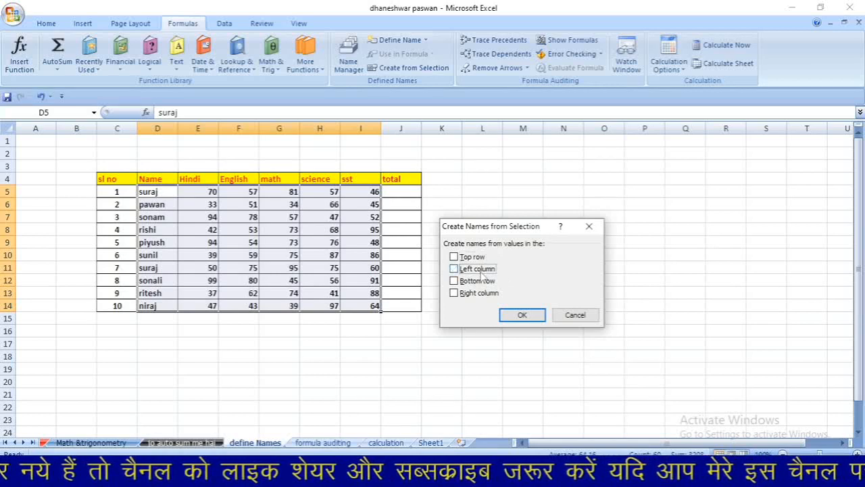
left_click(454, 268)
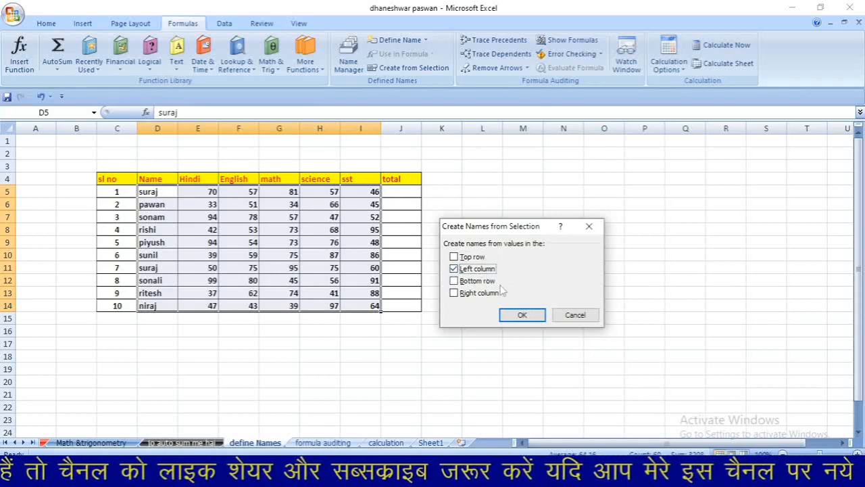
left_click(537, 316)
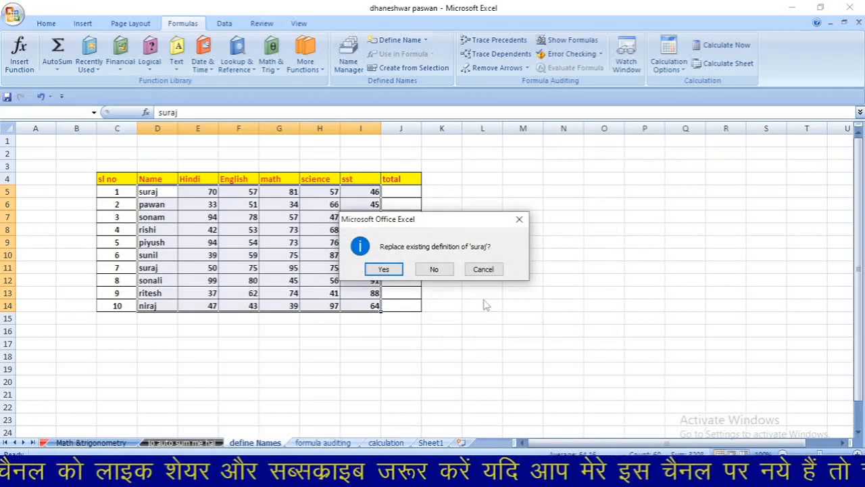
left_click(384, 269)
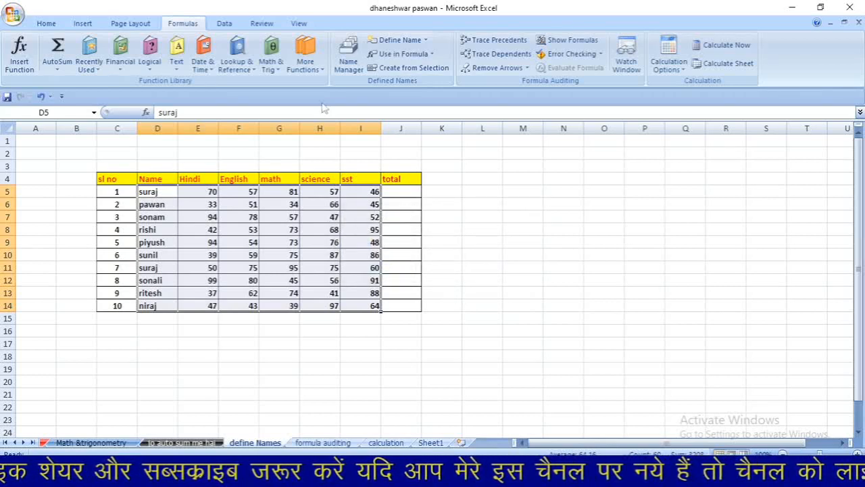
left_click(344, 73)
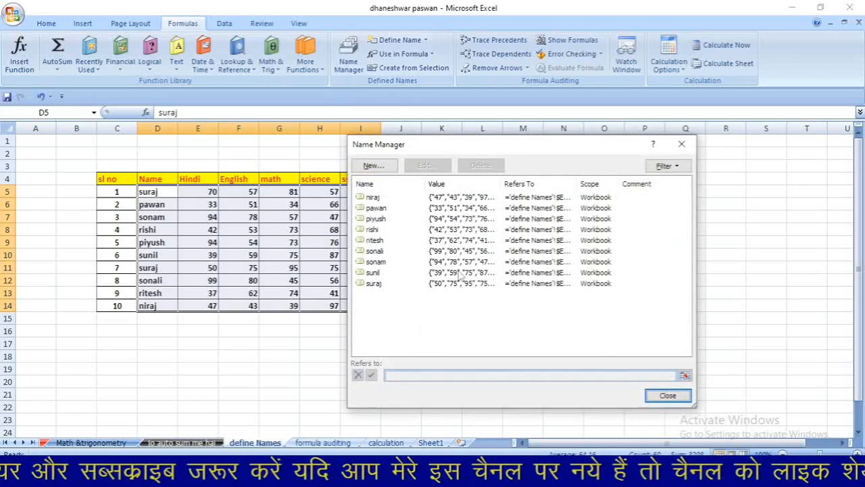
left_click(681, 144)
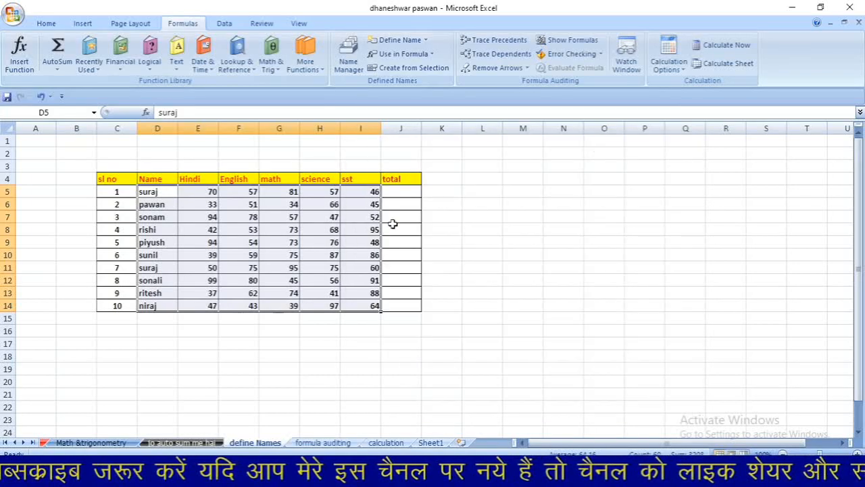
Step: Enter an AVERAGE formula in J13 with the defined name for the ninth student as its argument
left_click(392, 294)
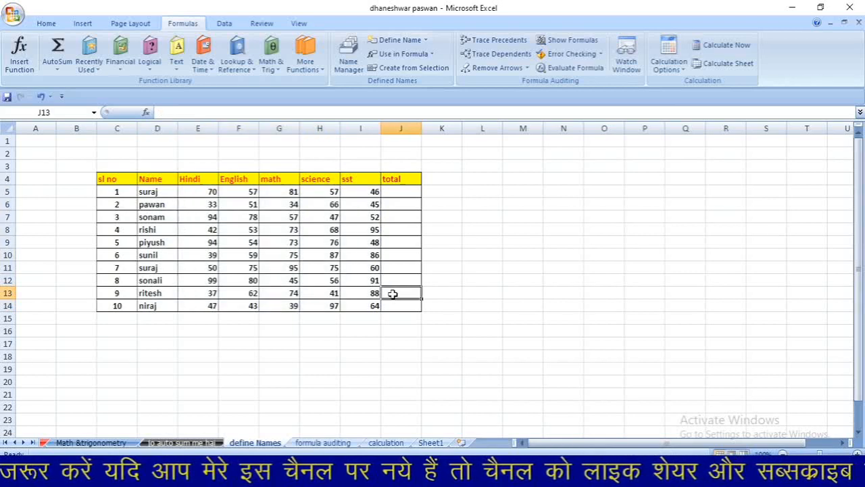
type("=average")
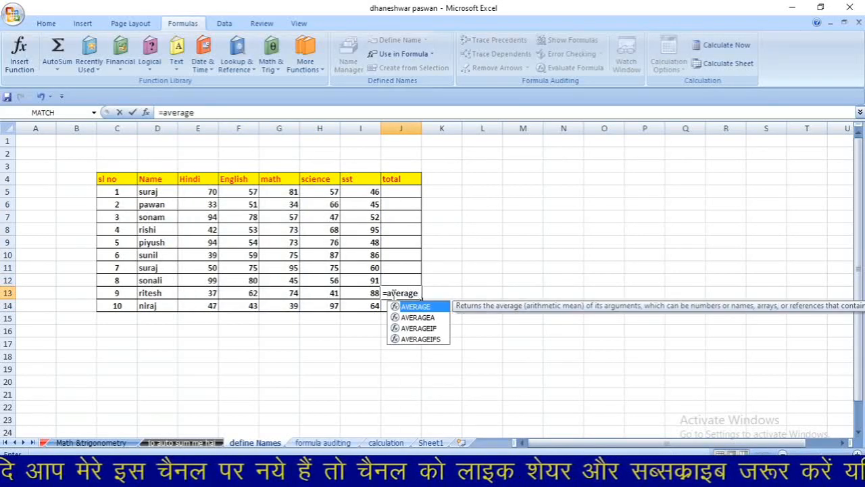
key("Tab")
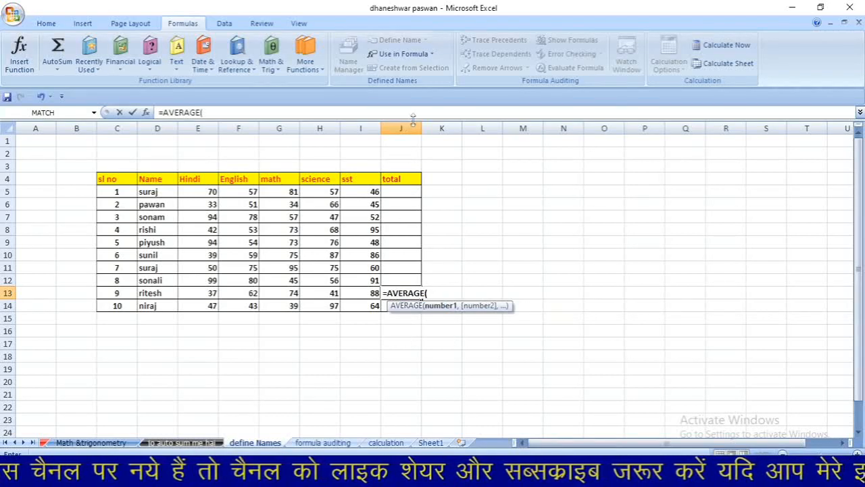
left_click(406, 54)
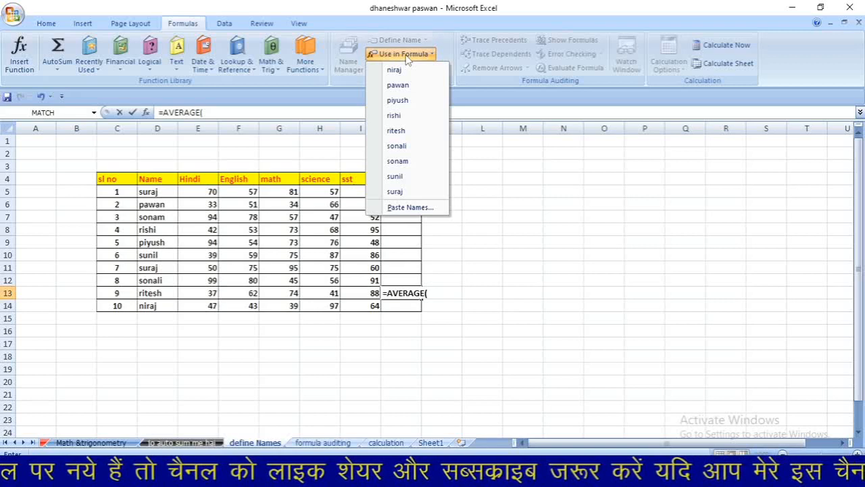
left_click(396, 131)
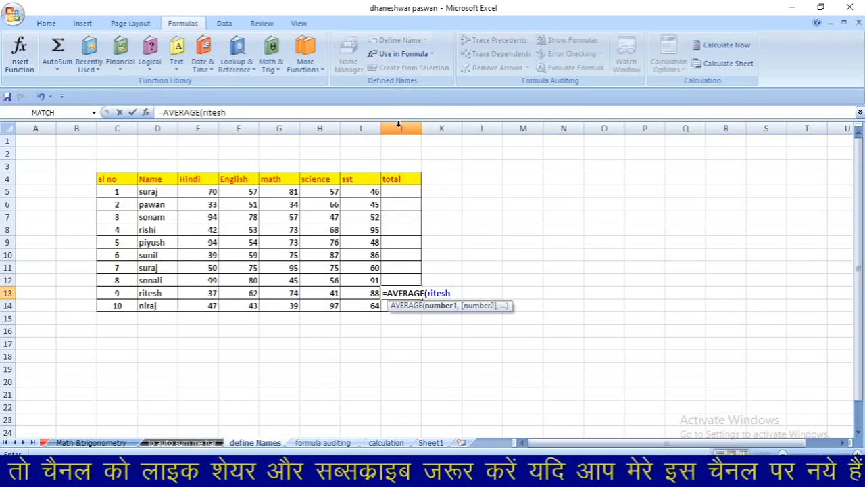
type(")")
key("Return")
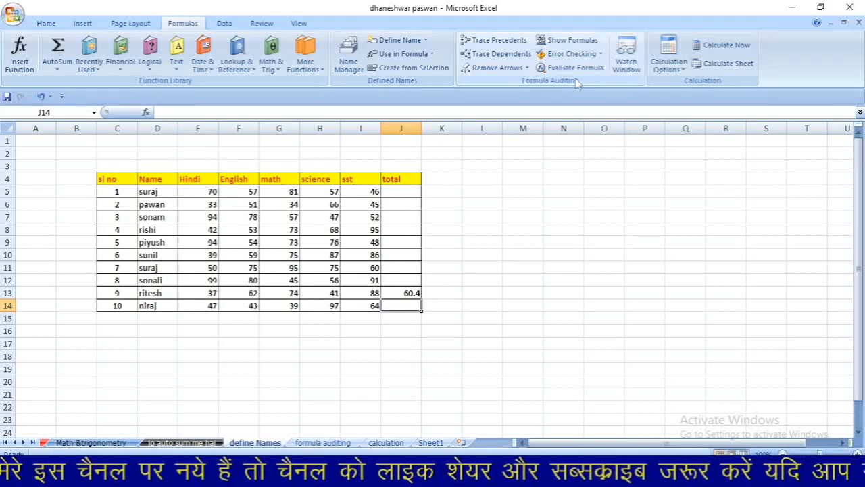
Step: On the formula auditing sheet, enter the formula =I5*I7 in L8 to multiply the first and third salaries
left_click(323, 443)
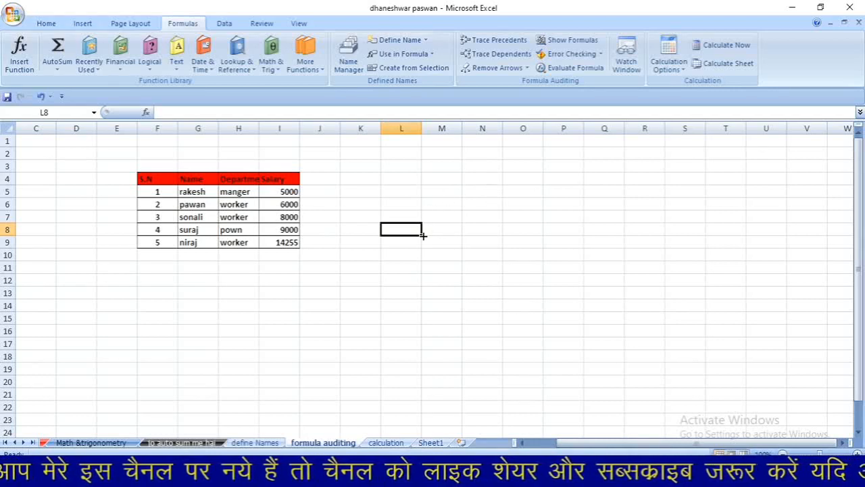
type("=")
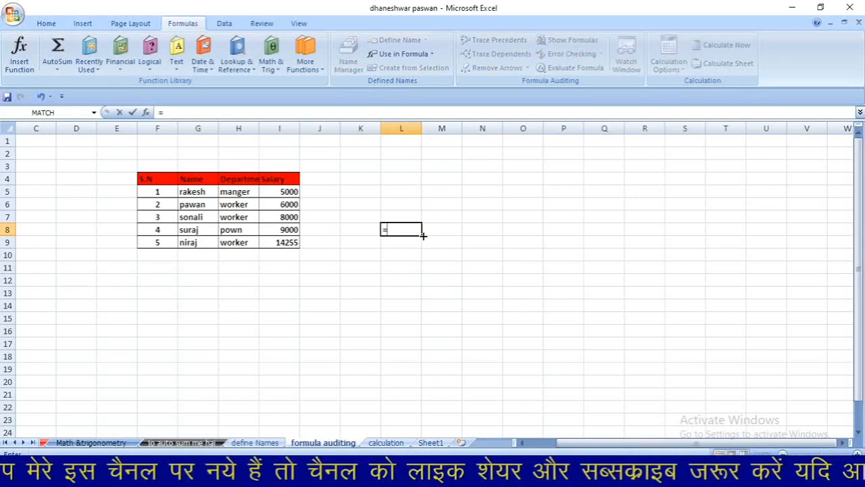
left_click(290, 192)
type("*")
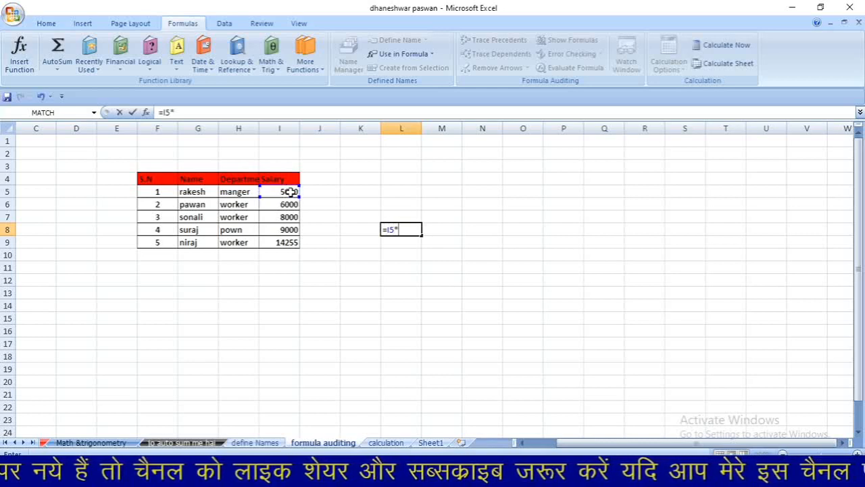
left_click(276, 217)
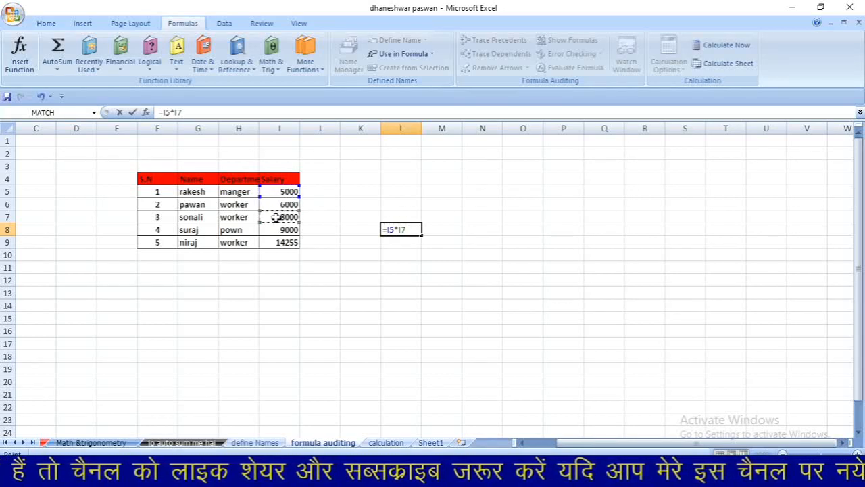
key("Return")
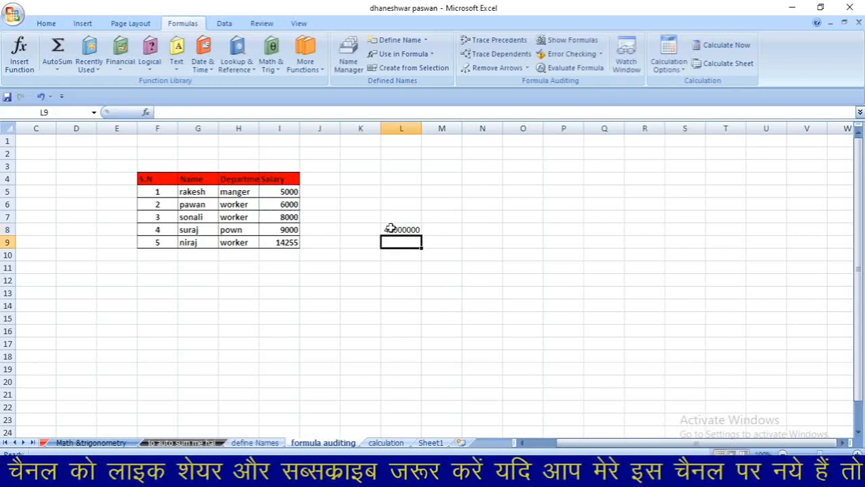
Step: Enter the formula =I6+I8+I5 in J15 to add the second, fourth and first salaries
left_click(468, 242)
left_click(321, 321)
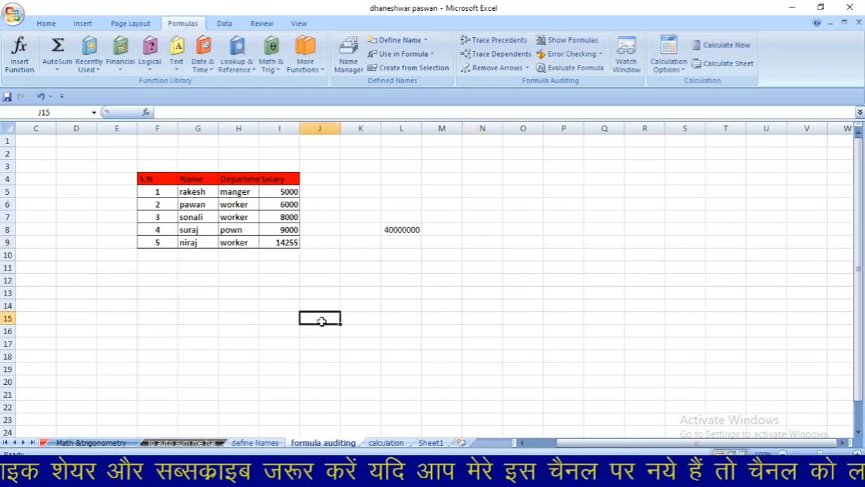
type("=")
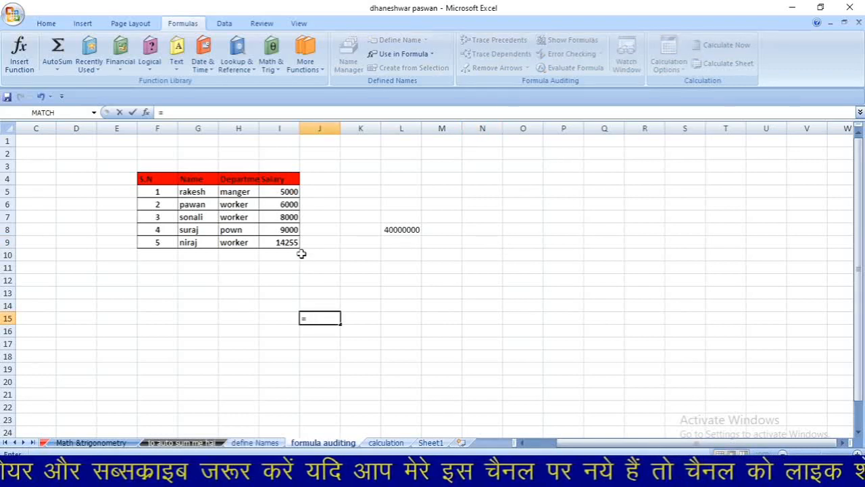
left_click(286, 205)
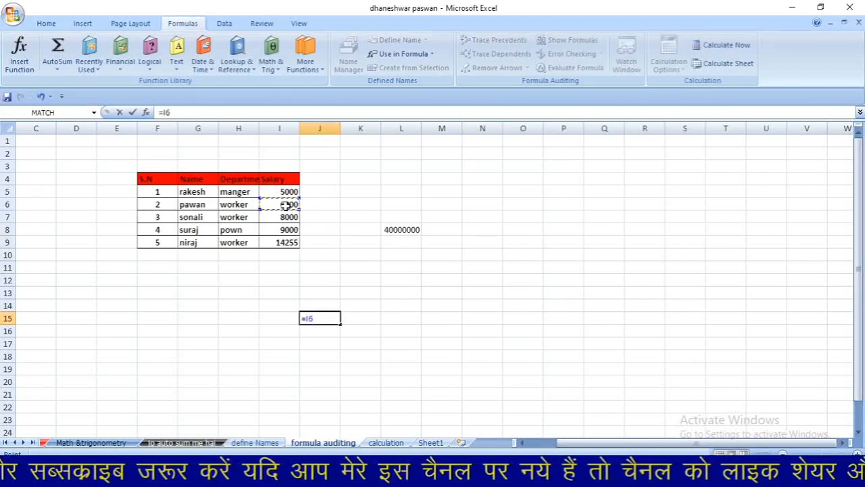
type("+")
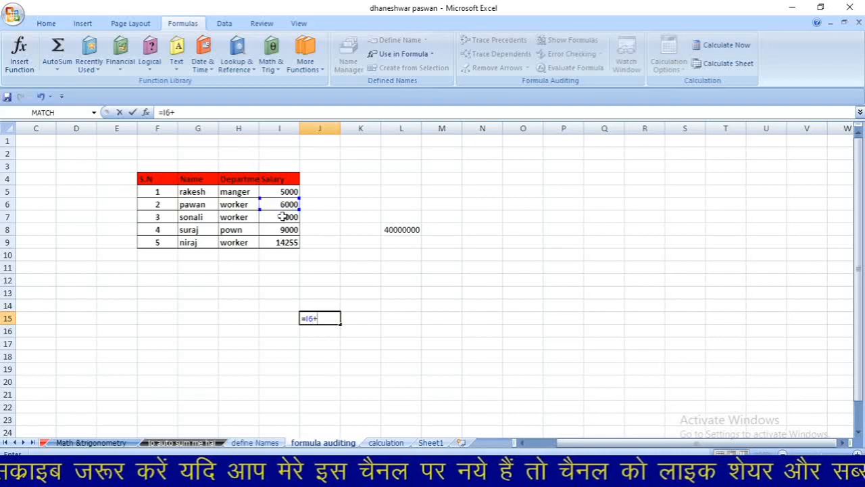
left_click(287, 230)
type("+")
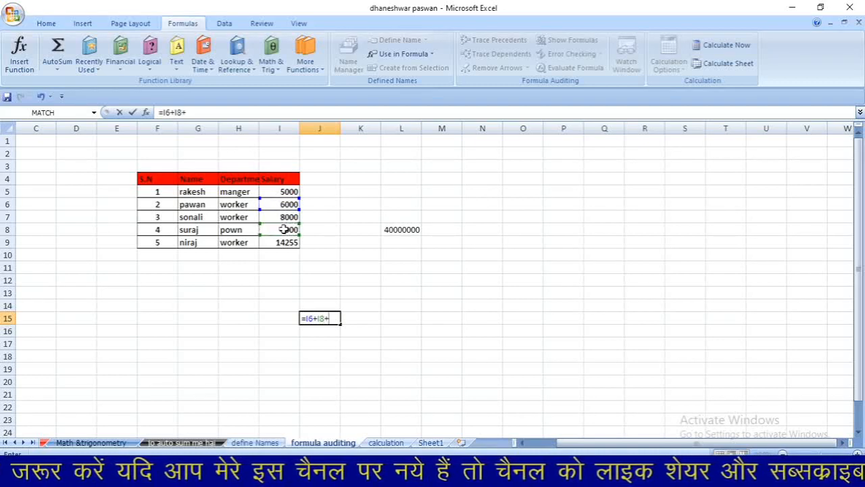
left_click(281, 191)
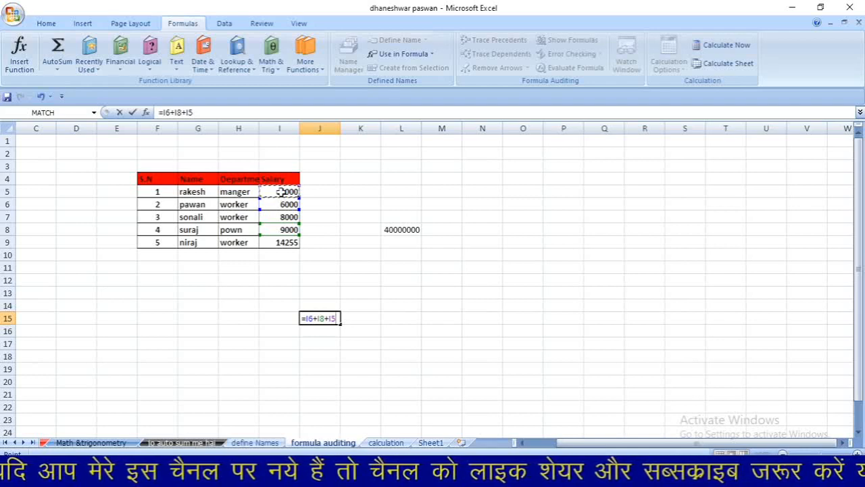
key("Return")
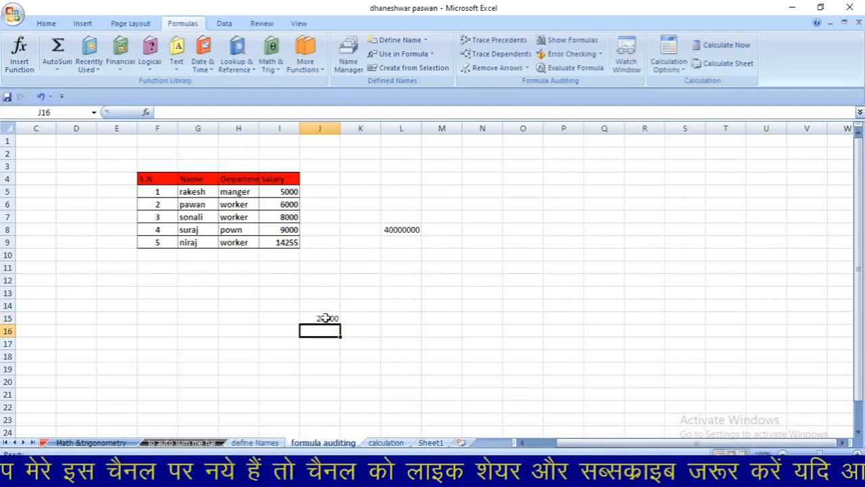
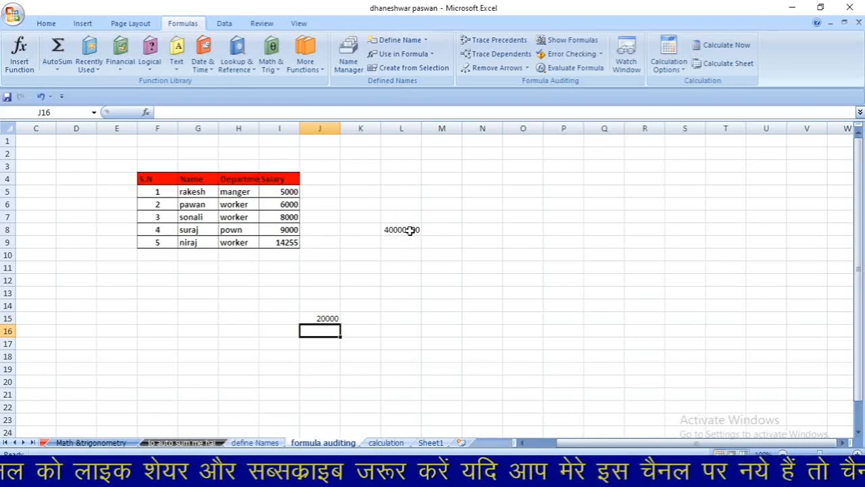
Step: Trace the precedents of the multiplication formula in L8
left_click(503, 43)
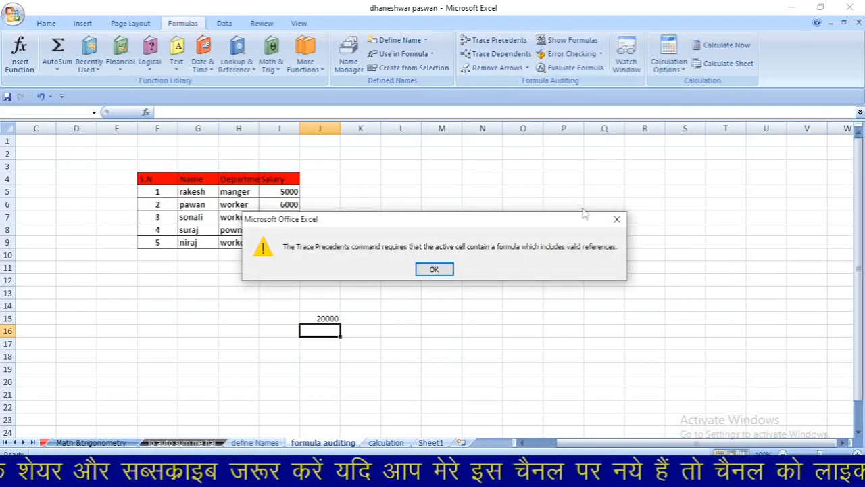
left_click(615, 220)
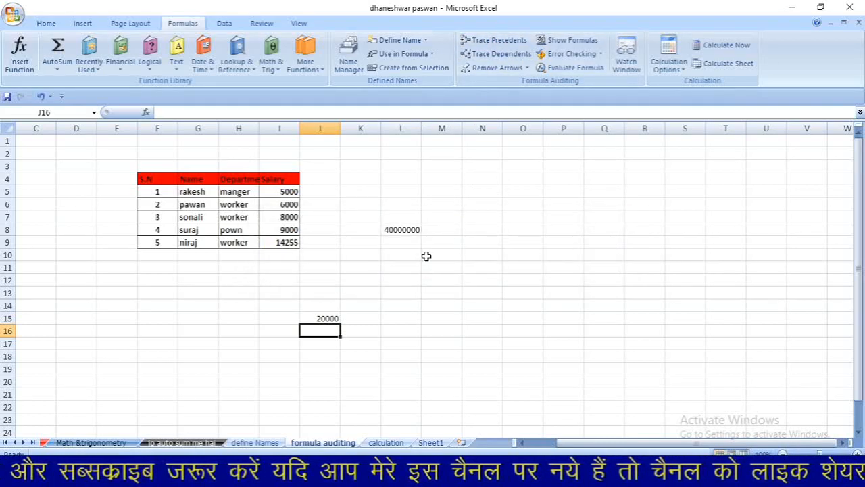
left_click(409, 229)
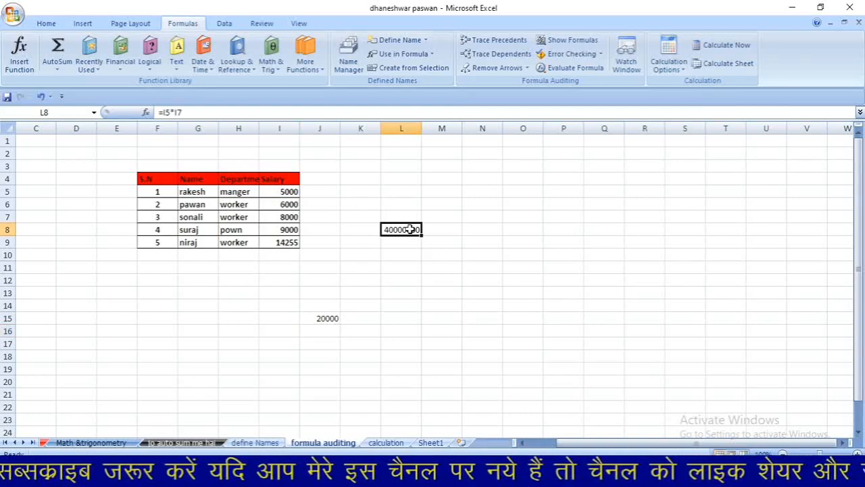
left_click(499, 39)
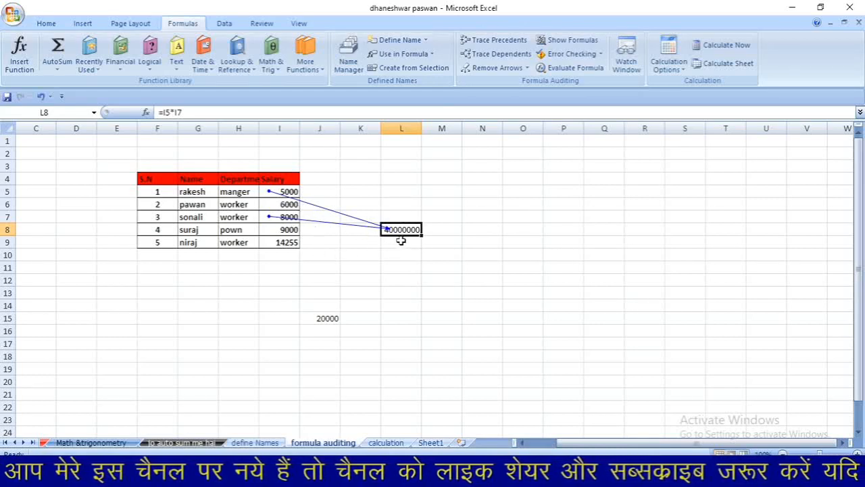
key("ctrl+c")
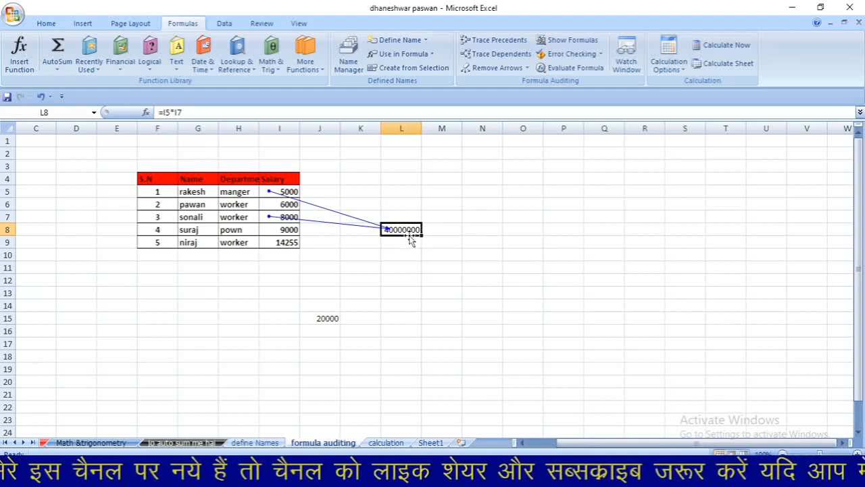
key("Escape")
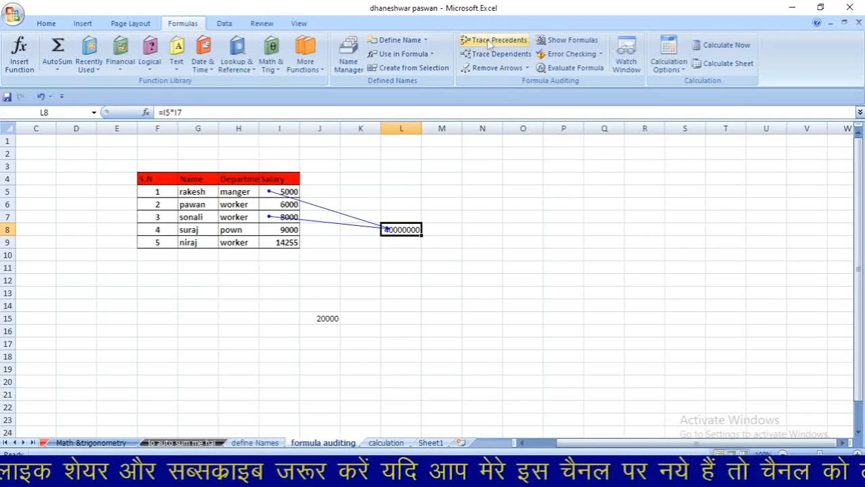
Step: Trace the precedents of the addition formula in J15 and remove all tracer arrows from the sheet
left_click(324, 318)
left_click(499, 40)
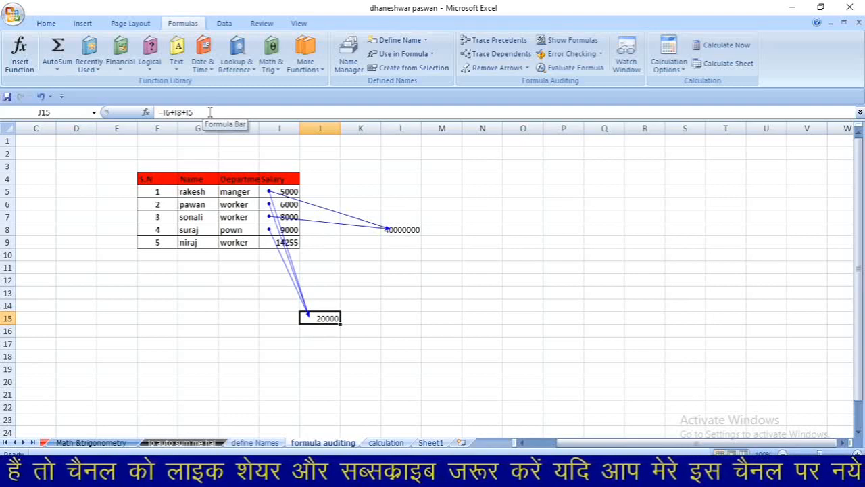
left_click(397, 230)
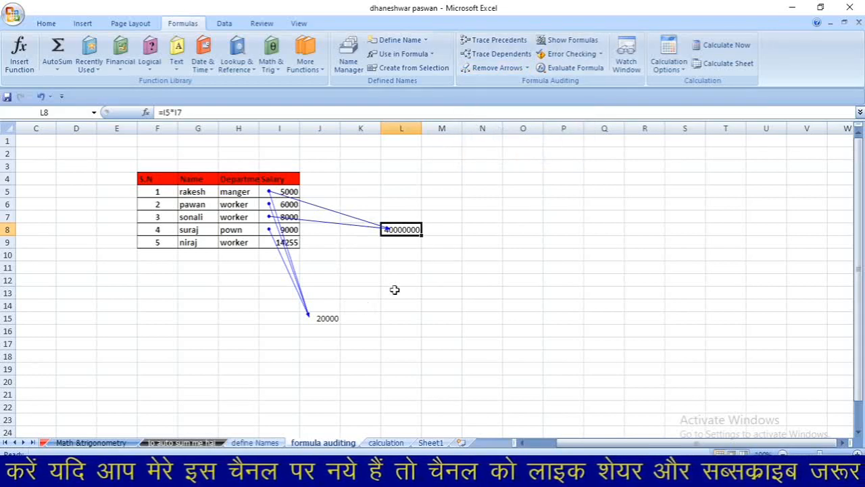
left_click(504, 70)
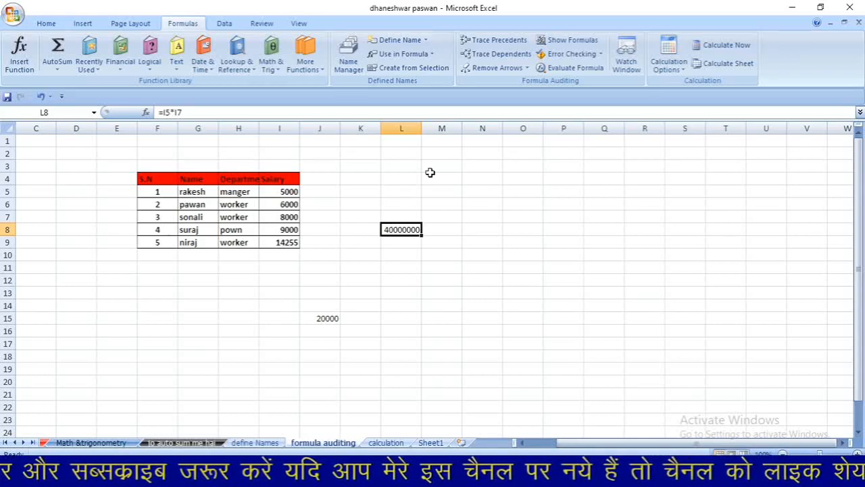
Step: Show the formulas in the sheet's cells instead of results, and try Evaluate Formula on the empty cell G11
left_click(570, 42)
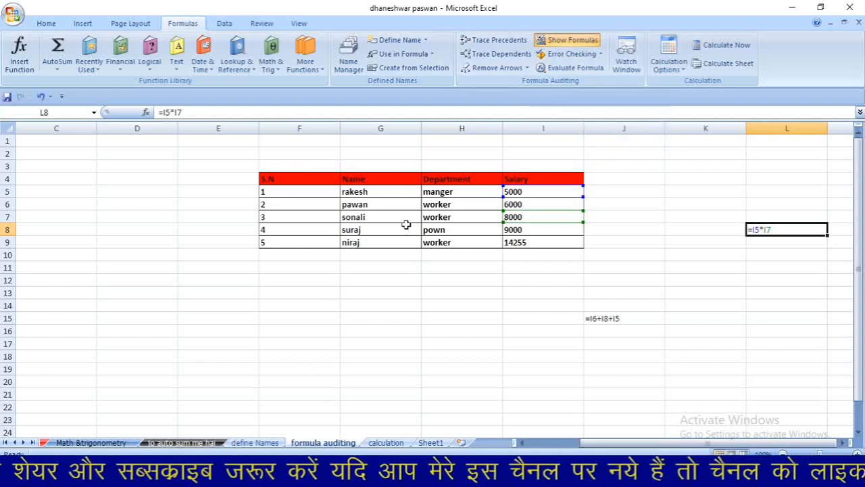
left_click(393, 268)
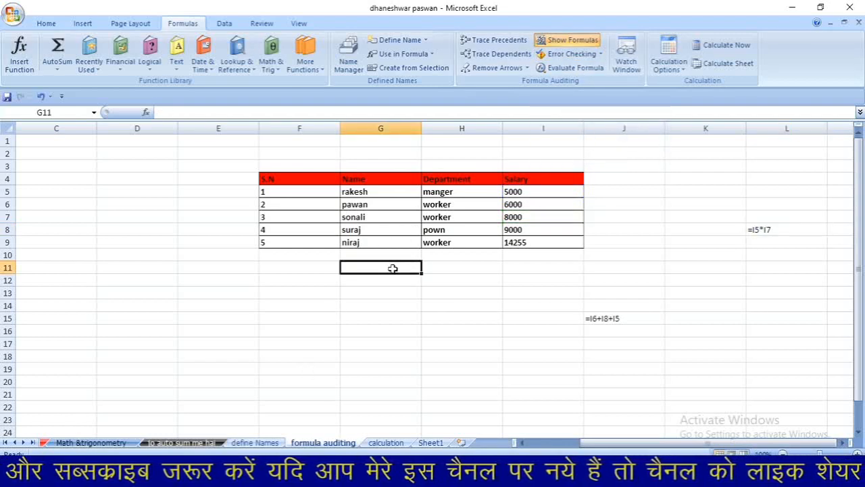
left_click(573, 69)
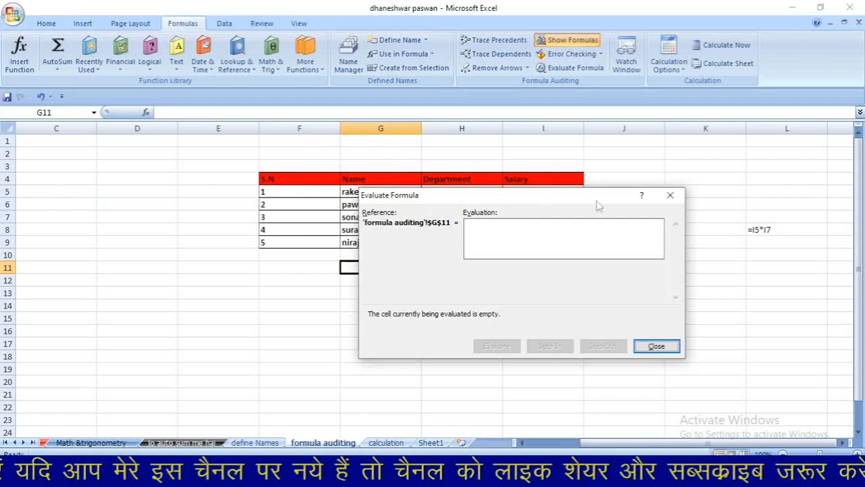
left_click(668, 195)
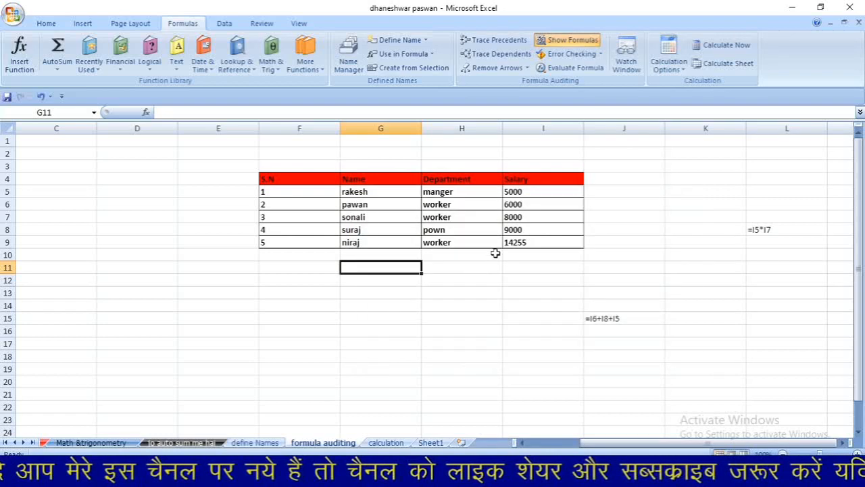
Step: Enter the formula =I9*I7+I5 in G14 and switch the sheet back to displaying results, leaving G14 selected
left_click(514, 193)
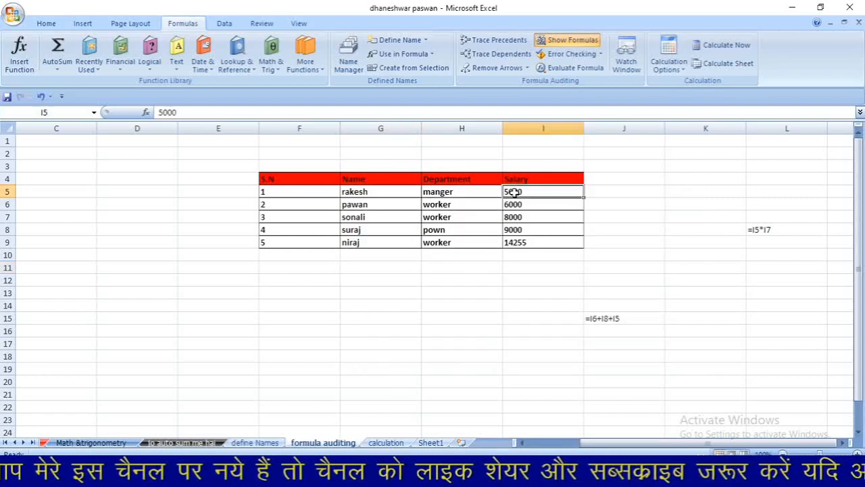
left_click(397, 306)
type("=")
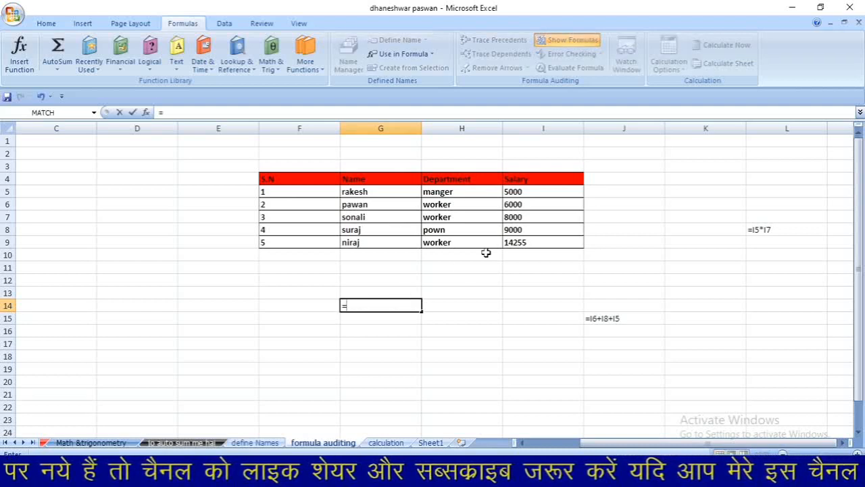
left_click(525, 243)
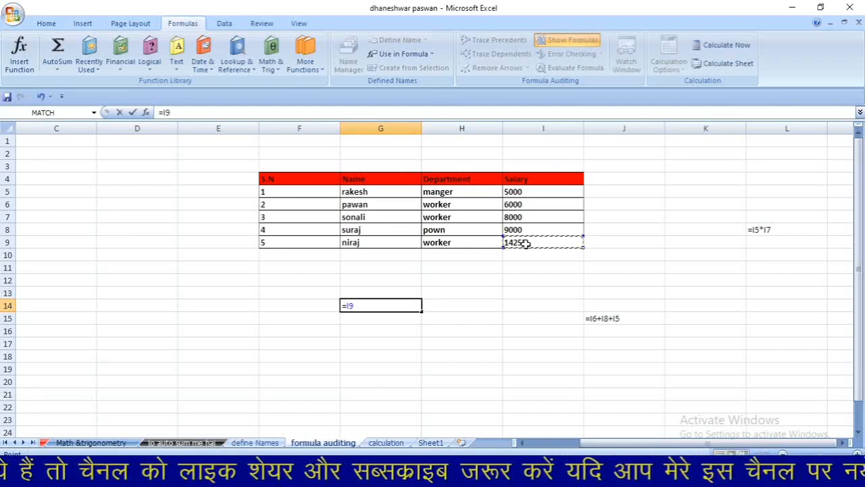
type("*")
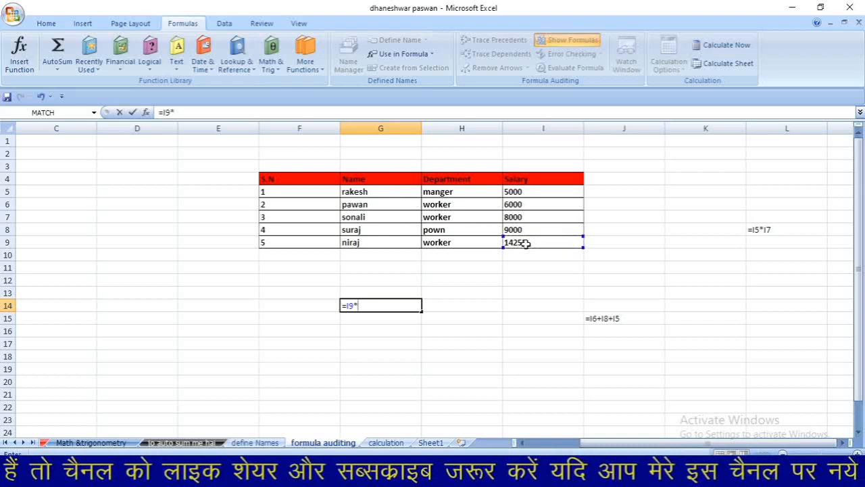
left_click(518, 218)
type("+")
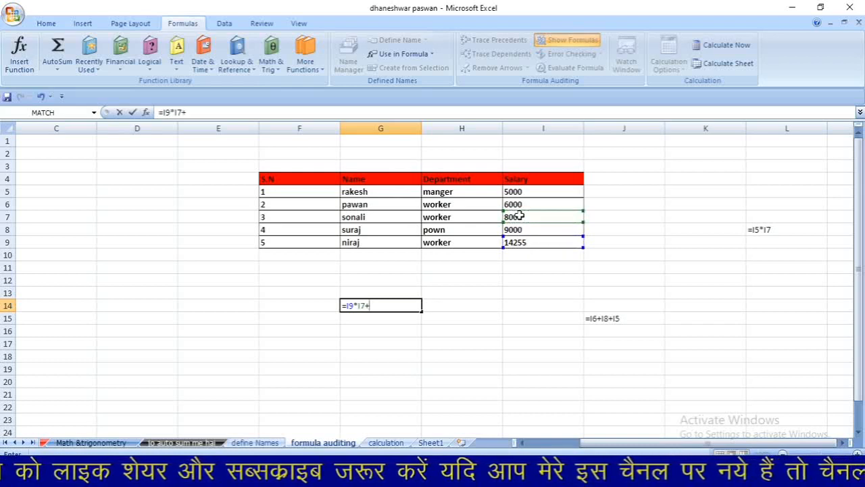
left_click(516, 192)
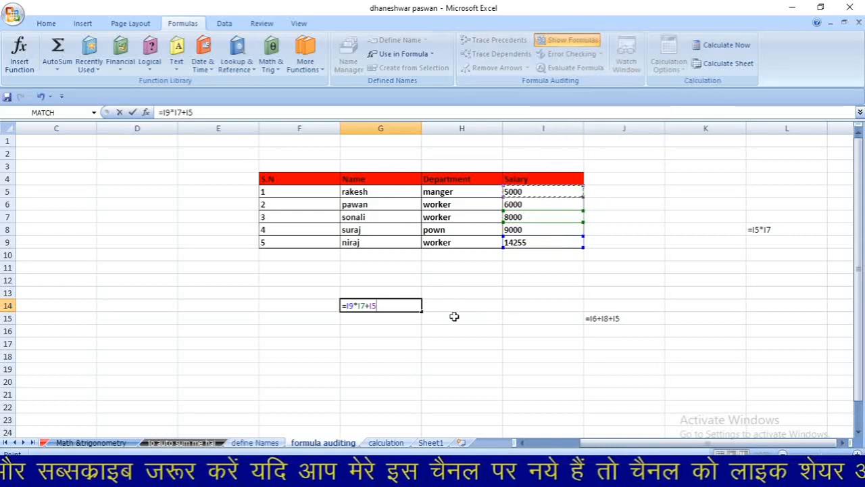
key("Return")
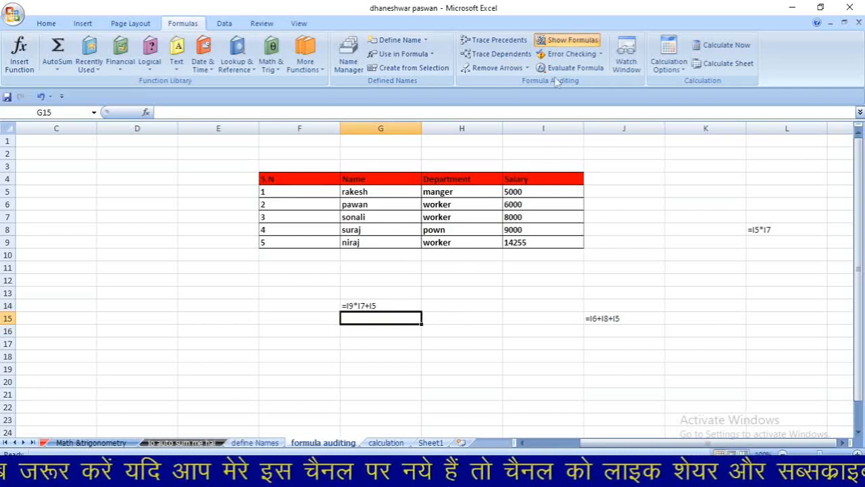
left_click(566, 42)
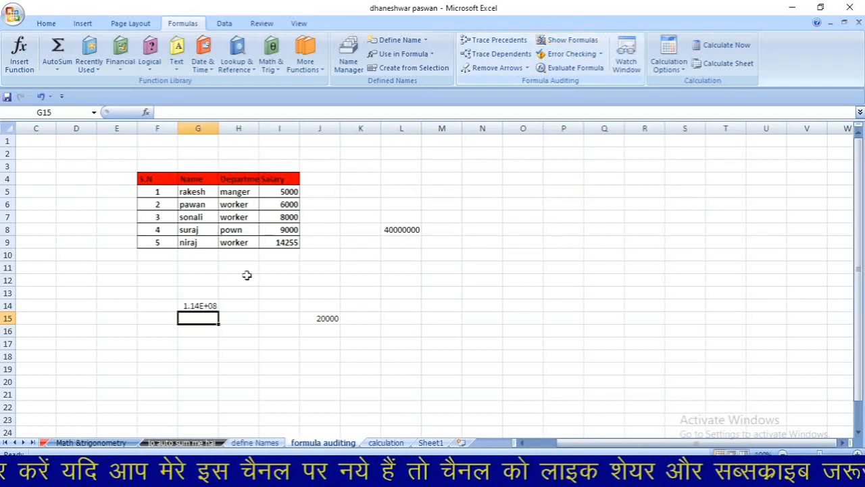
left_click(213, 306)
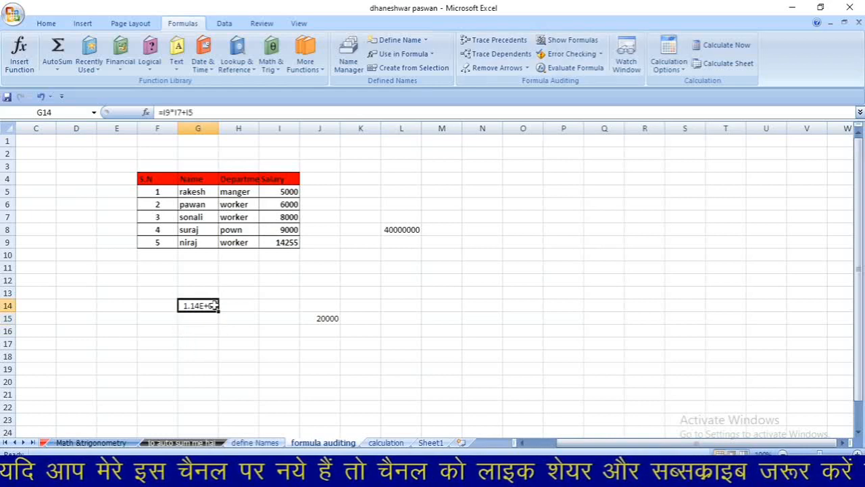
Step: Clear the formula in G14 and build the formula =I9*I7+I5 in I13
key("BackSpace")
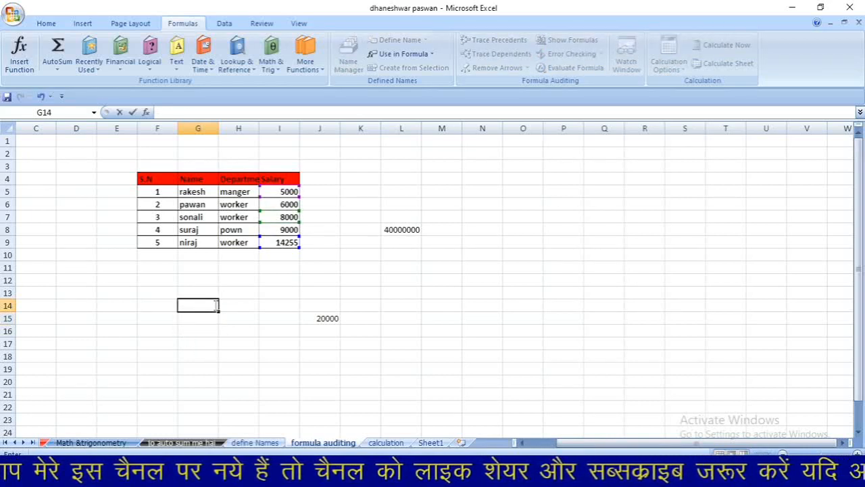
left_click(265, 290)
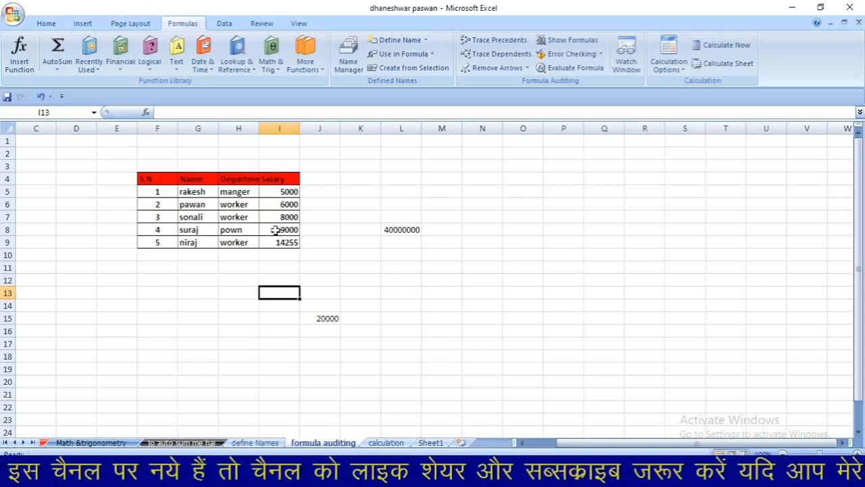
type("=")
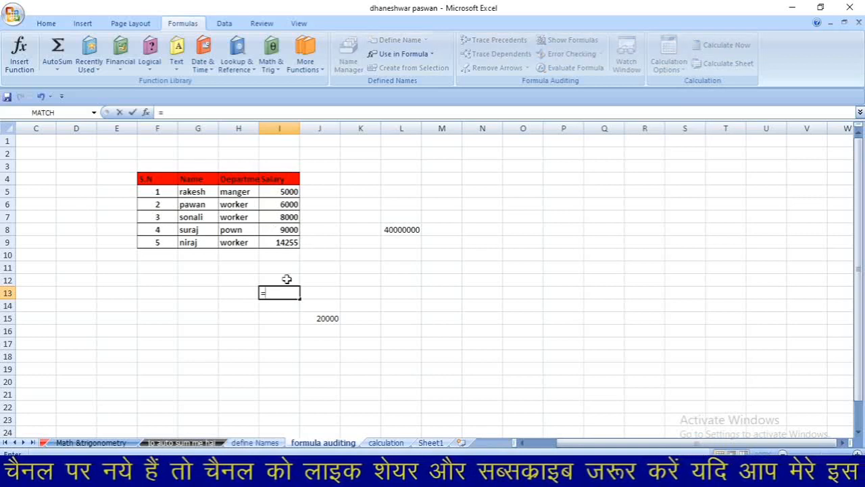
left_click(287, 244)
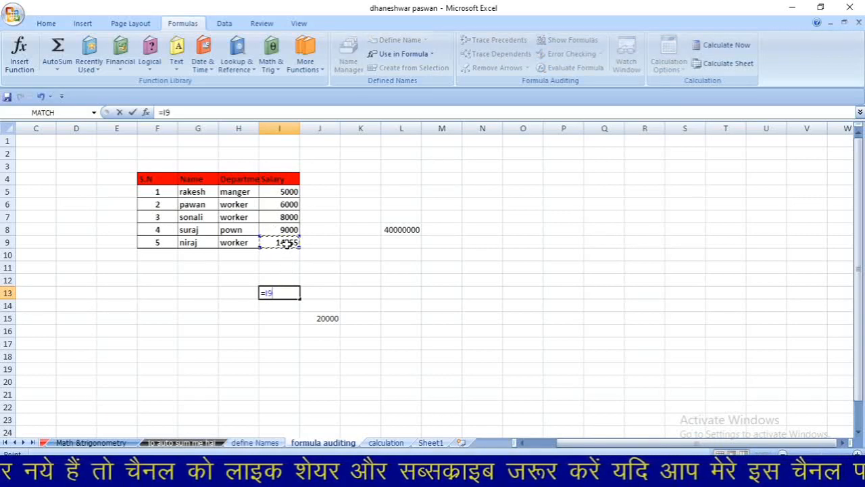
type("*")
left_click(288, 217)
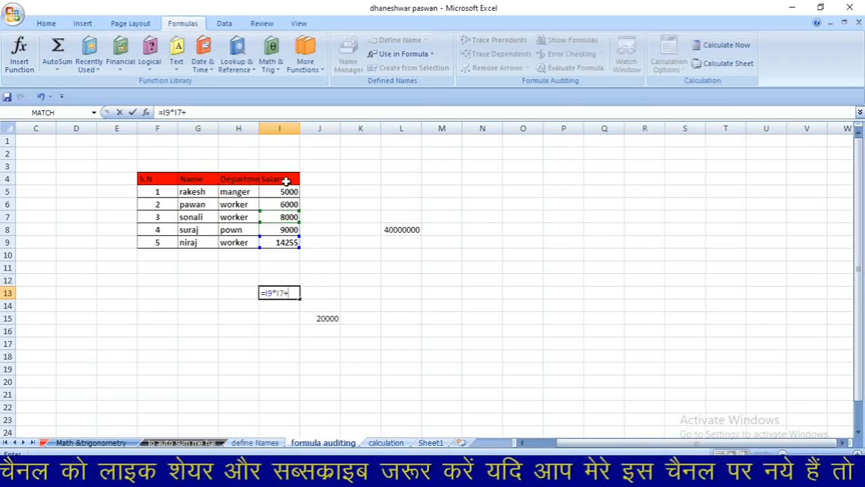
left_click(287, 192)
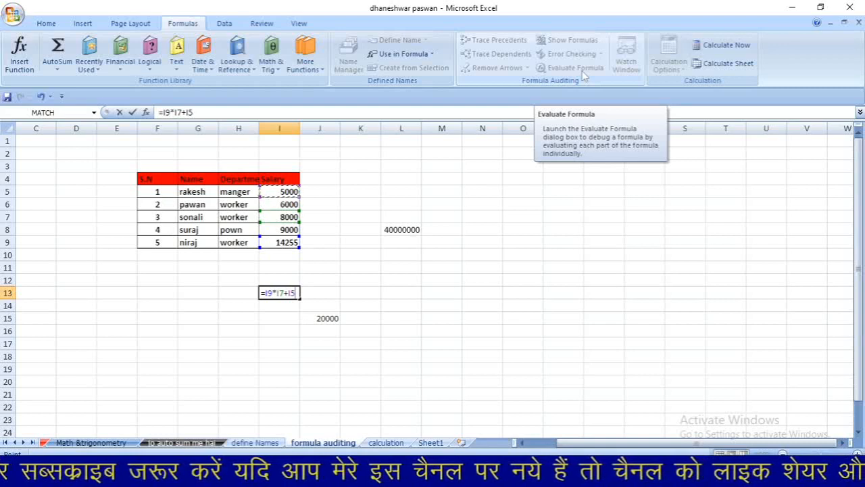
Step: Replace the last reference in I13's formula with J10 and enter it as =I9*I7+J10
left_click(213, 265)
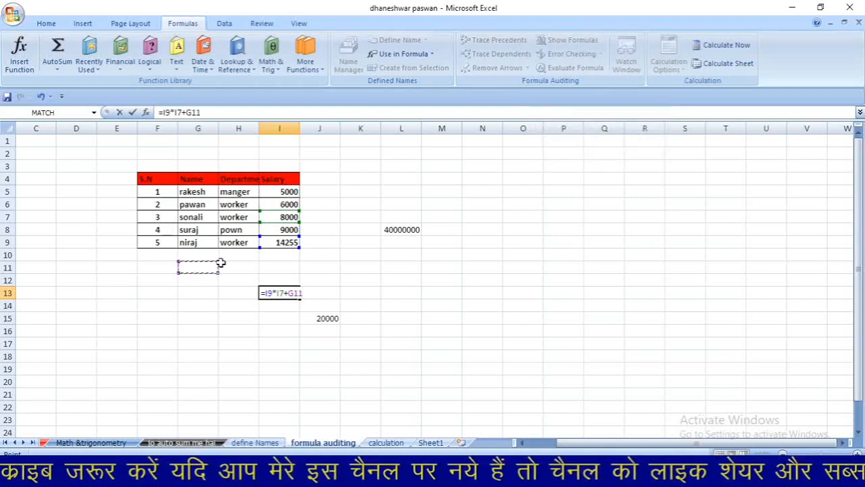
left_click(288, 242)
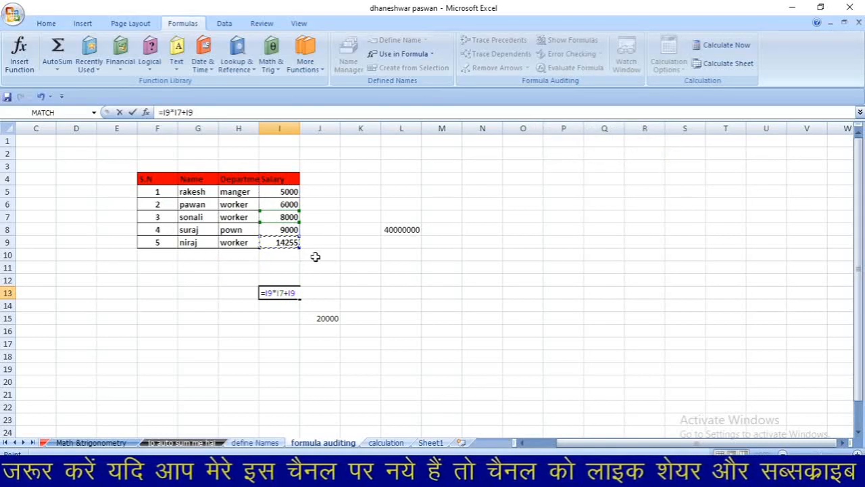
left_click(315, 257)
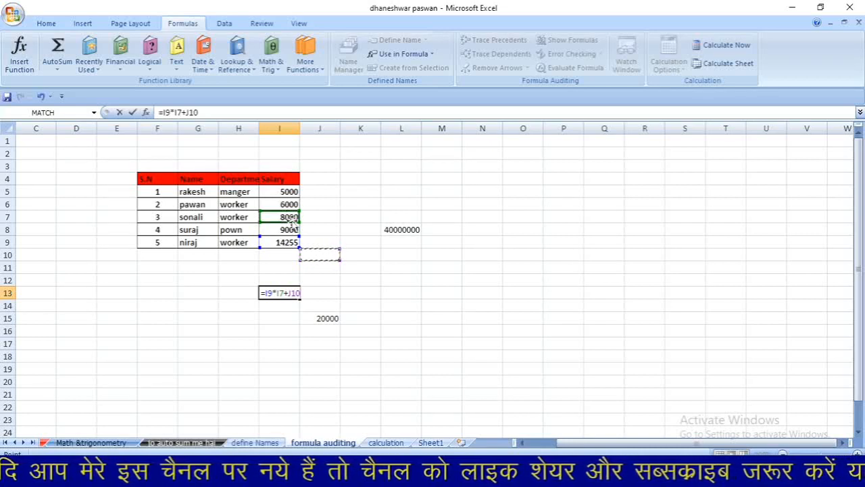
key("ctrl+z")
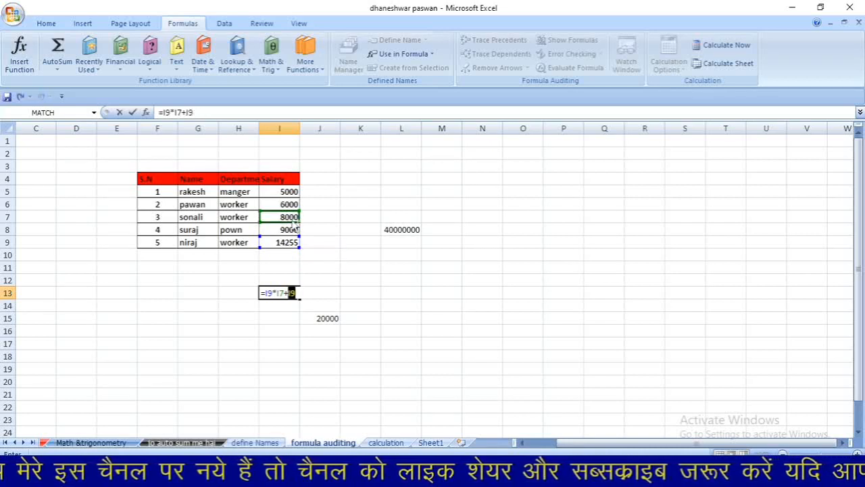
key("ctrl+y")
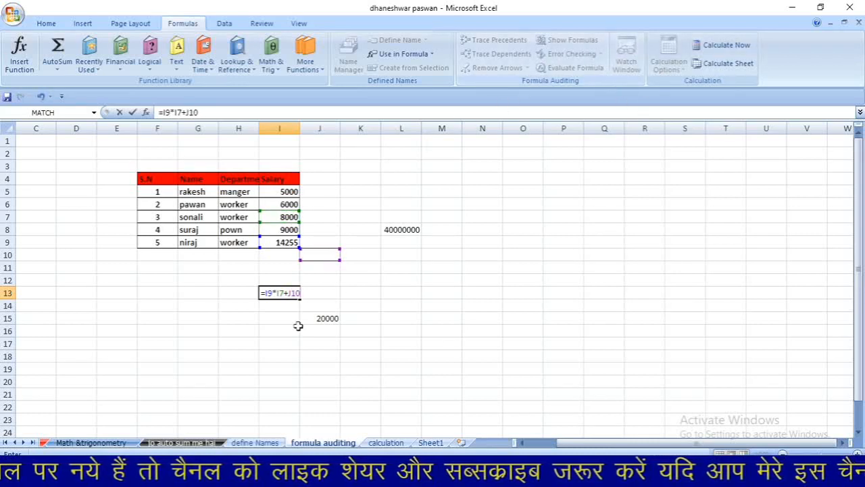
left_click(197, 232)
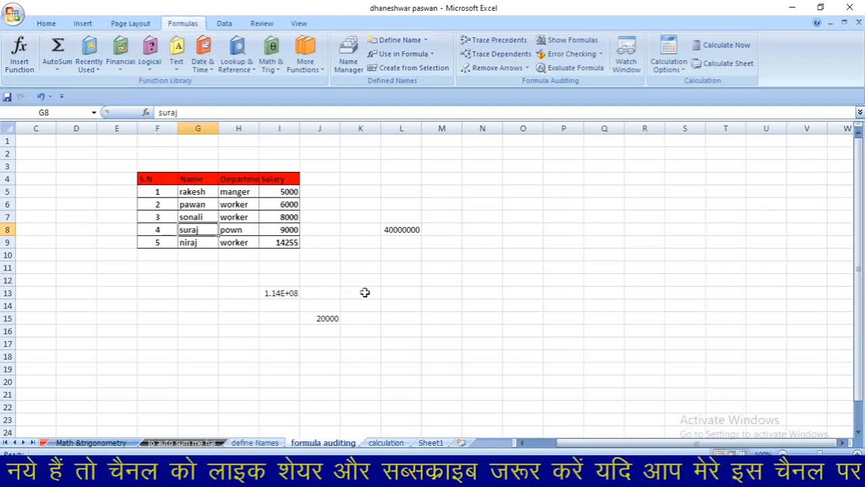
Step: Try Evaluate Formula on the text cell G8, close the evaluation, and select the empty cell K14
left_click(575, 68)
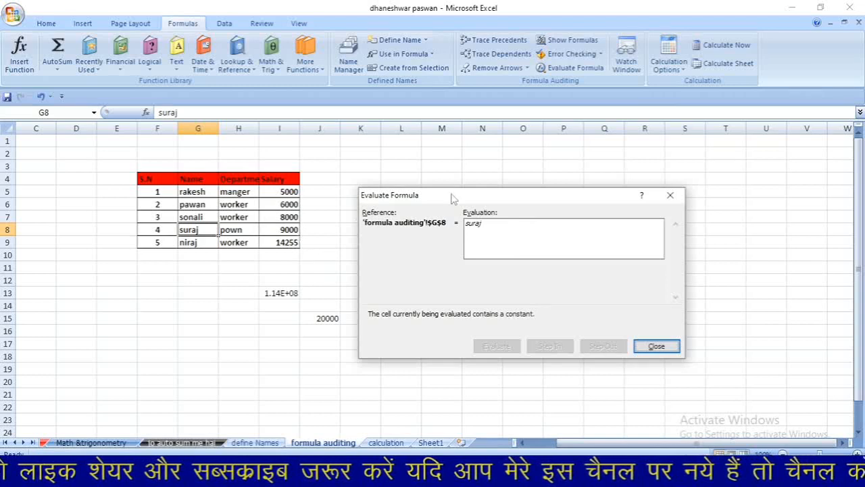
left_click(670, 195)
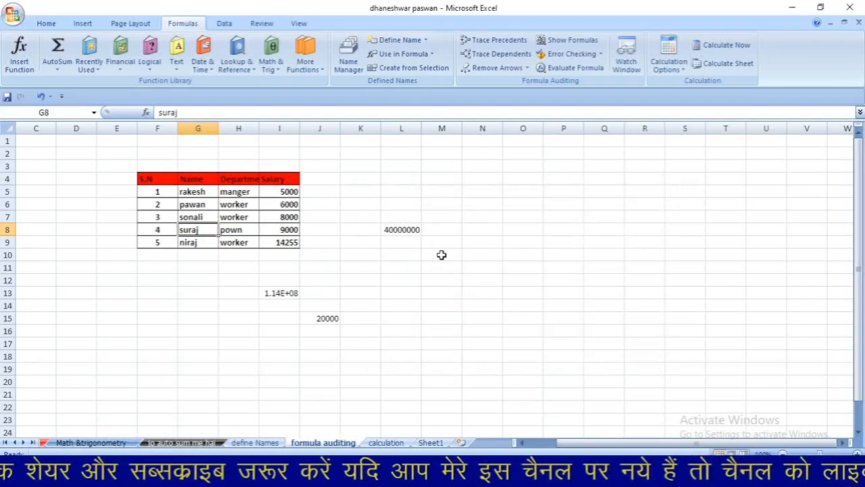
left_click(377, 305)
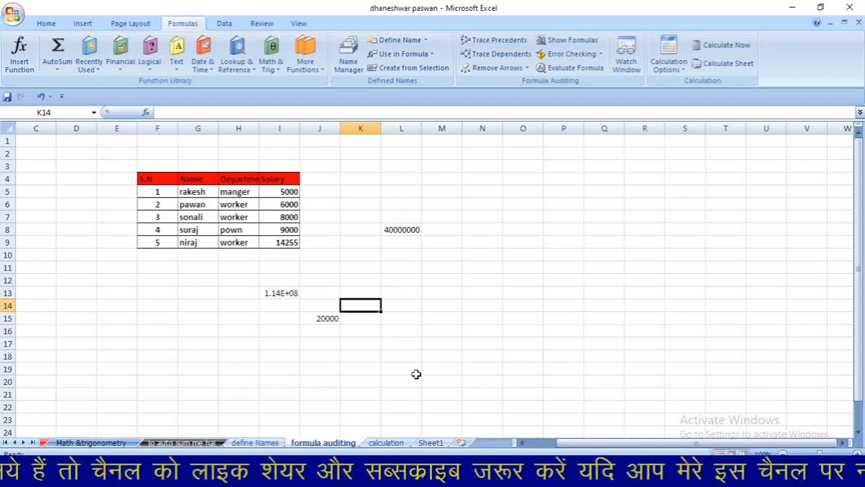
Step: Enter the first student's name from the calculation sheet in H5 of Sheet1
left_click(431, 442)
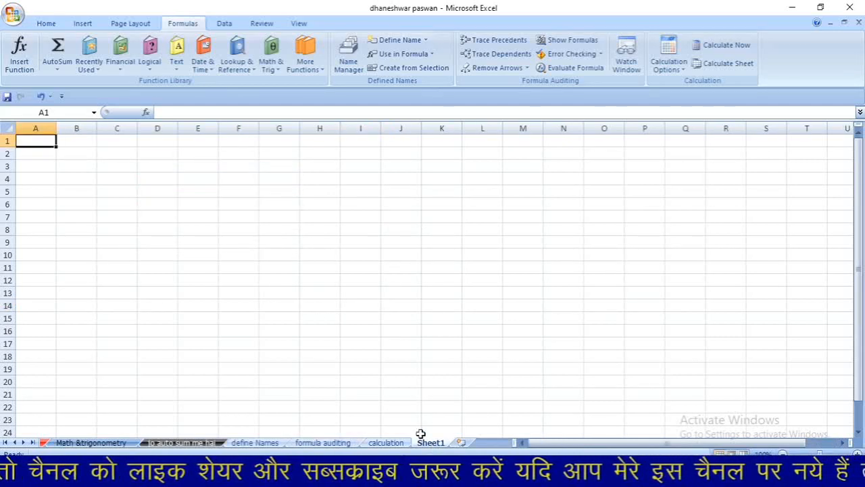
left_click(386, 445)
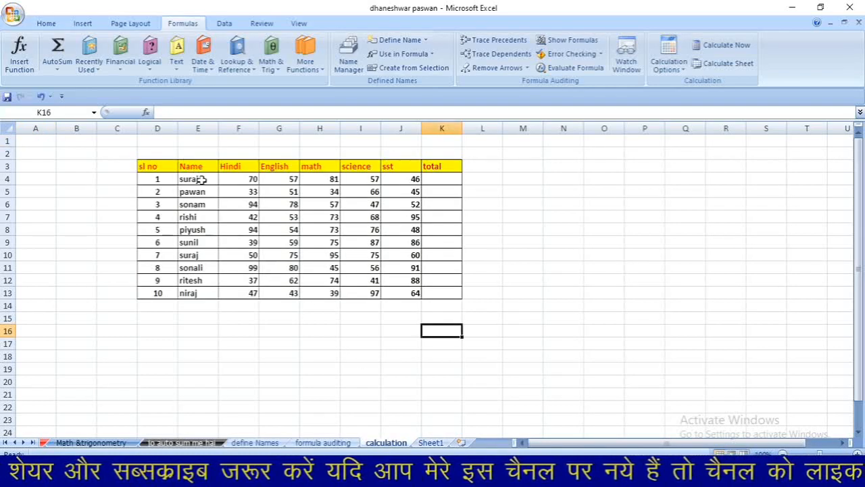
left_click(436, 444)
left_click(319, 190)
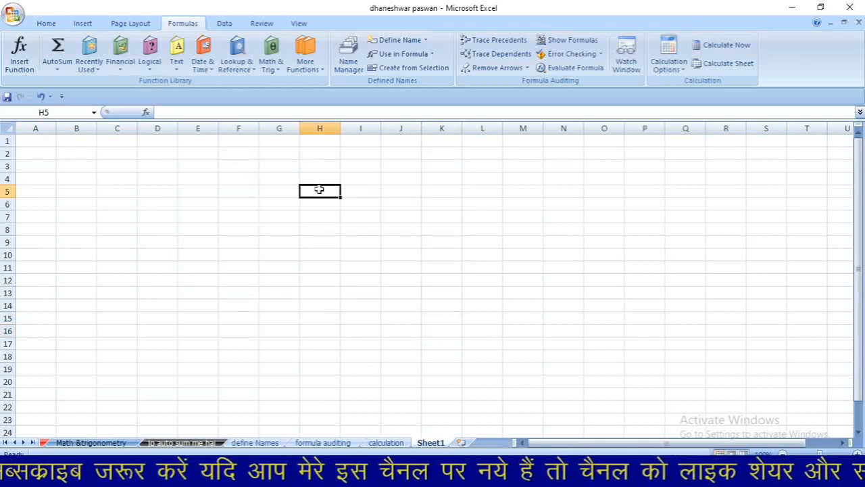
type("suraj")
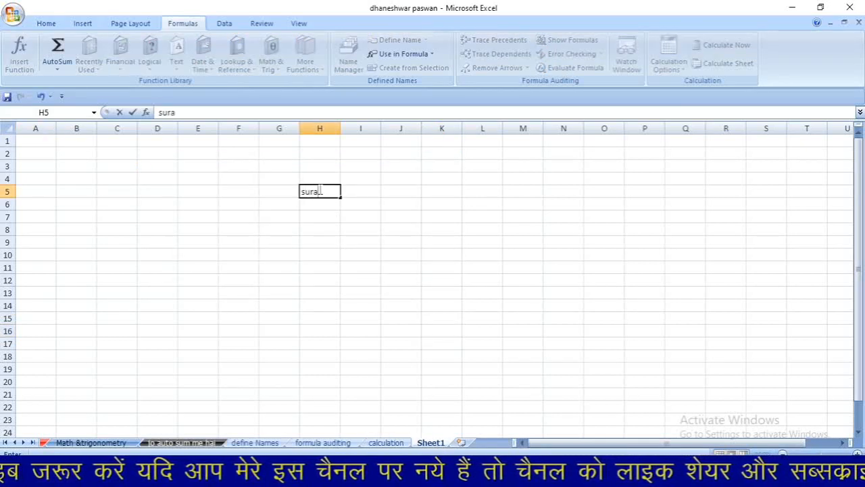
Step: Check the names on the calculation sheet and enter the second student's name in H6 of Sheet1
left_click(383, 444)
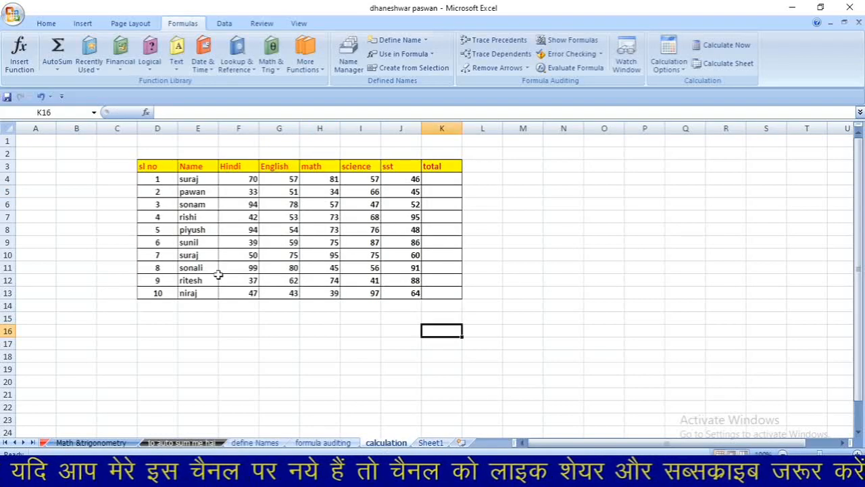
left_click(195, 231)
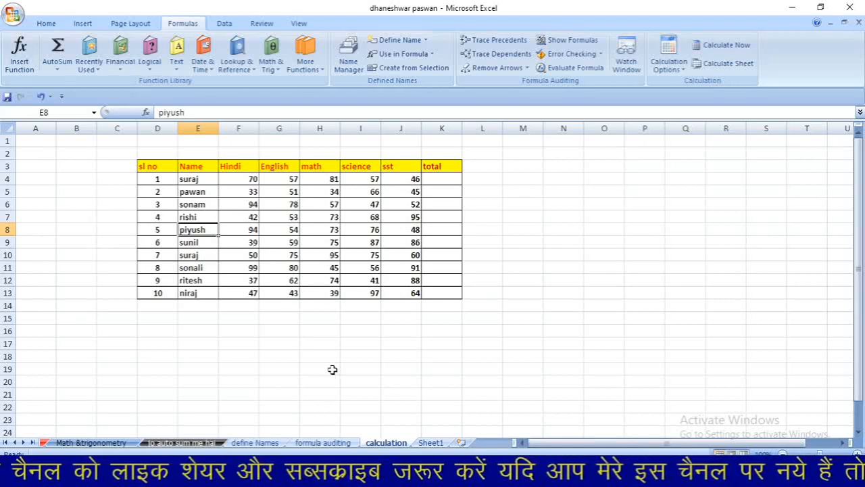
left_click(431, 443)
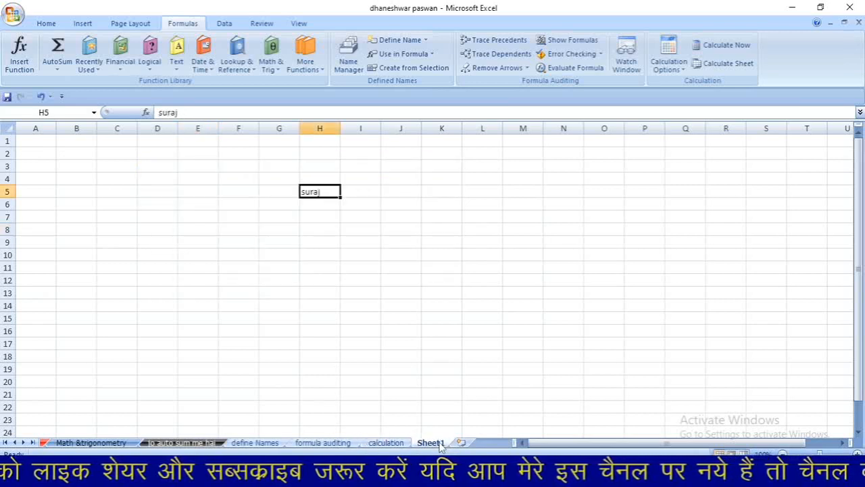
left_click(325, 208)
type("pawan")
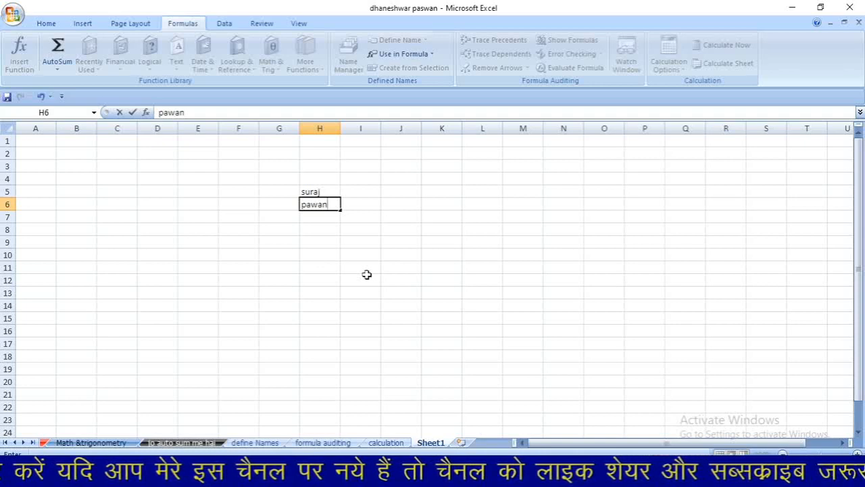
left_click(310, 232)
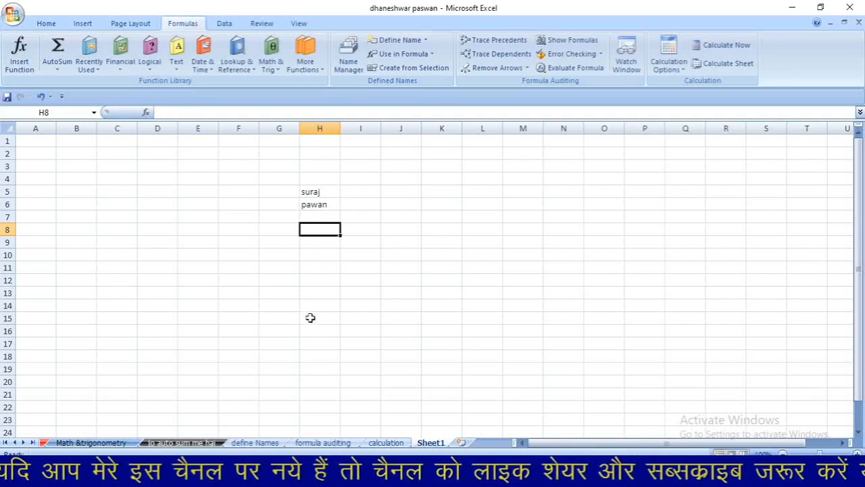
Step: Open the Watch Window from the calculation sheet and delete the watch on cell I9
left_click(398, 442)
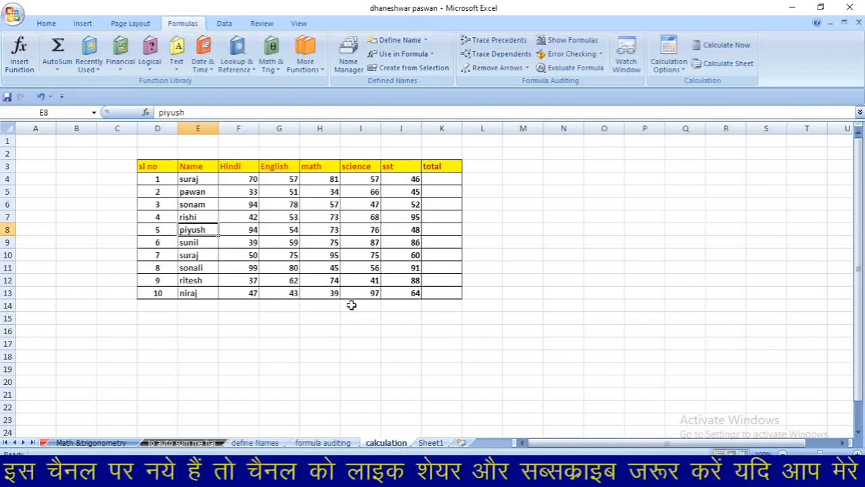
left_click(624, 61)
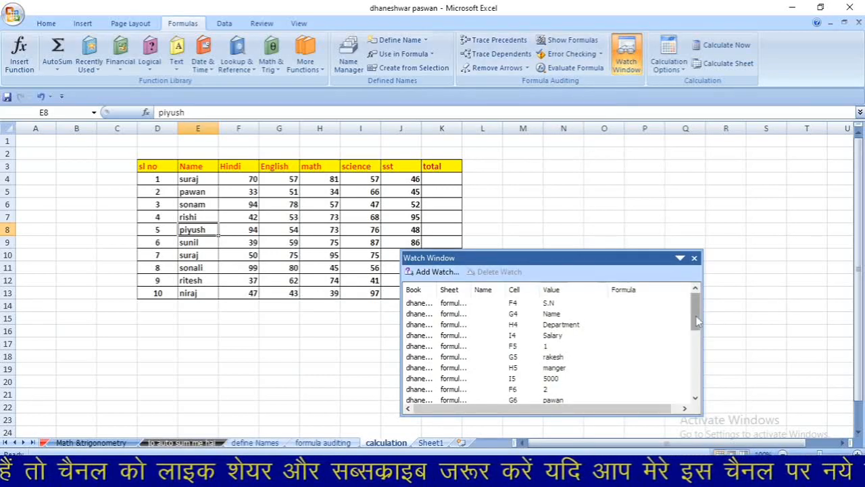
left_click_drag(696, 315, 696, 399)
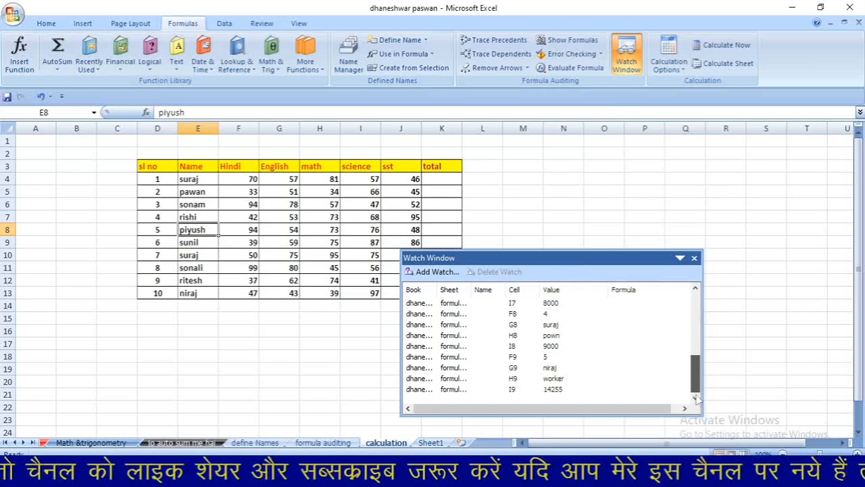
left_click(561, 389)
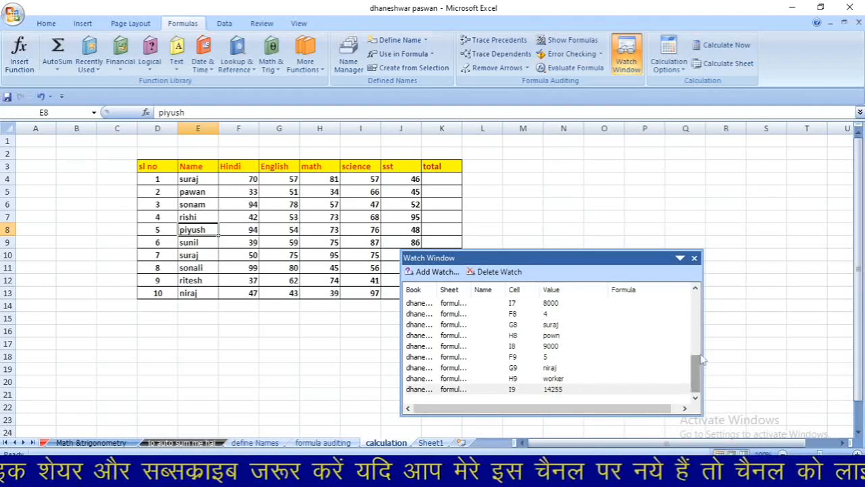
left_click(693, 337)
left_click_drag(689, 337, 689, 318)
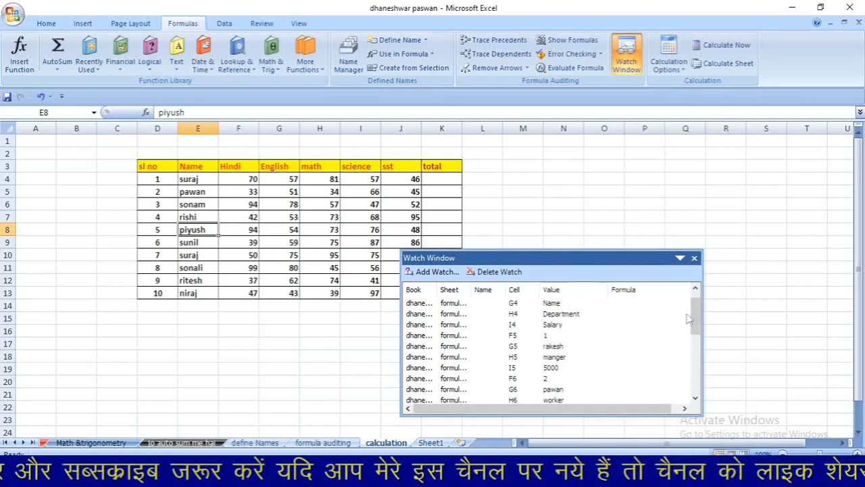
left_click(482, 272)
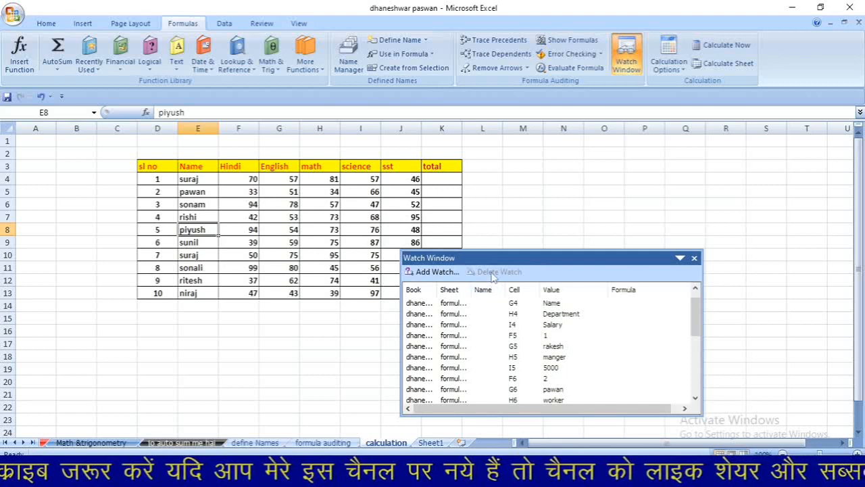
key("Down")
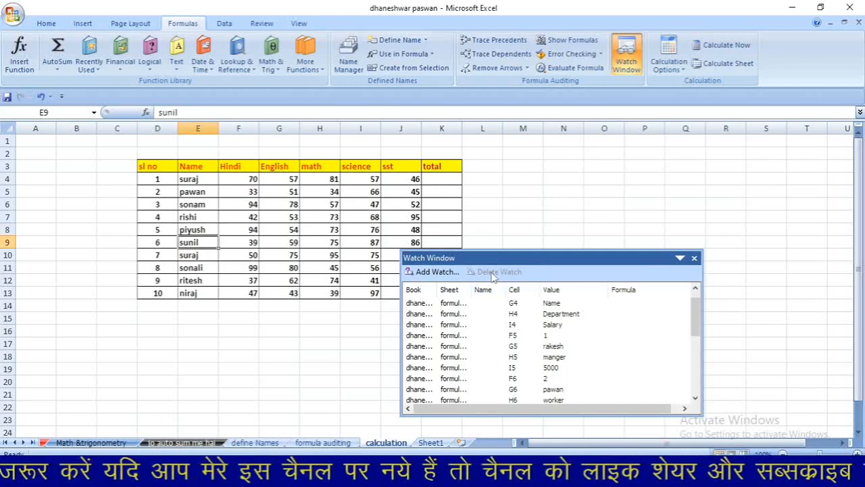
Step: Select the watch on cell G4 and review the watched cells from the calculation sheet and from Sheet1
left_click(423, 306)
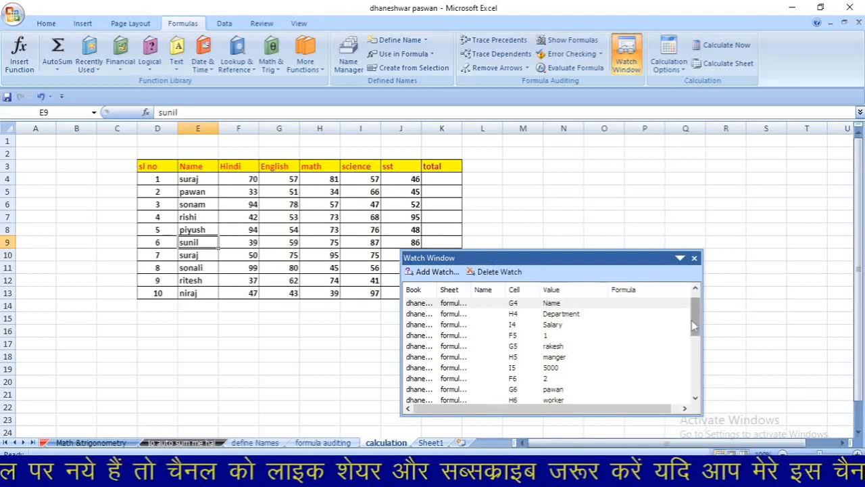
left_click_drag(696, 314, 705, 382)
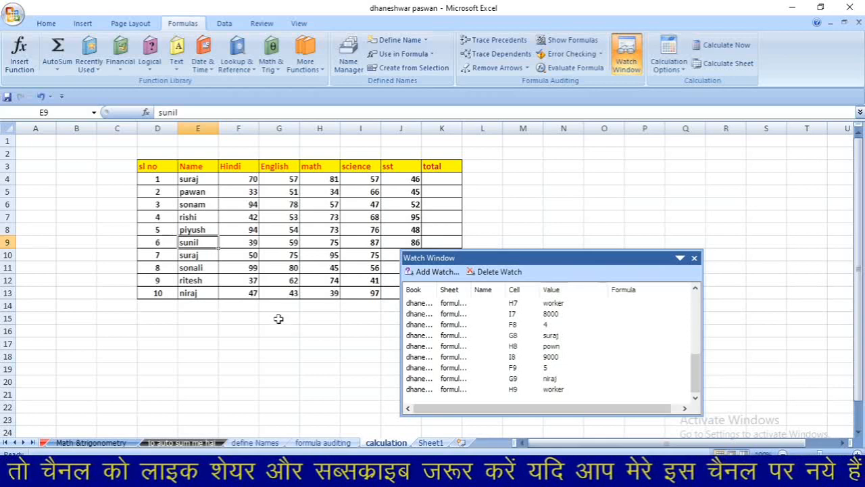
left_click(430, 442)
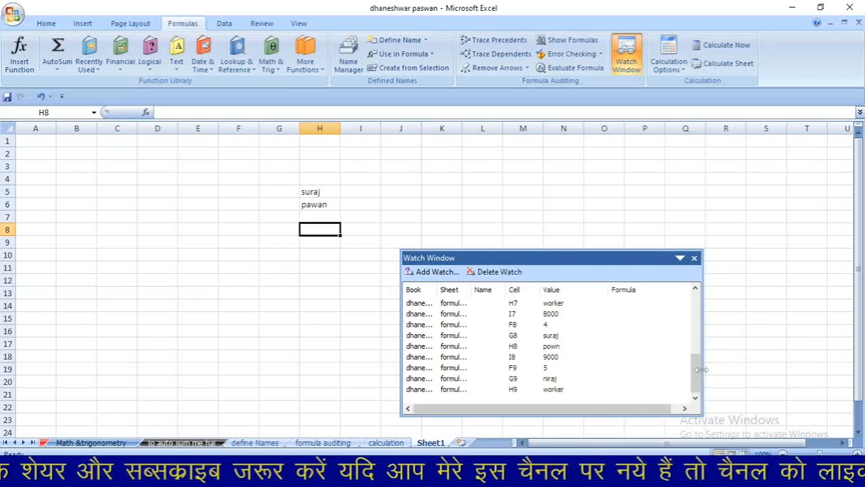
left_click_drag(695, 372, 690, 308)
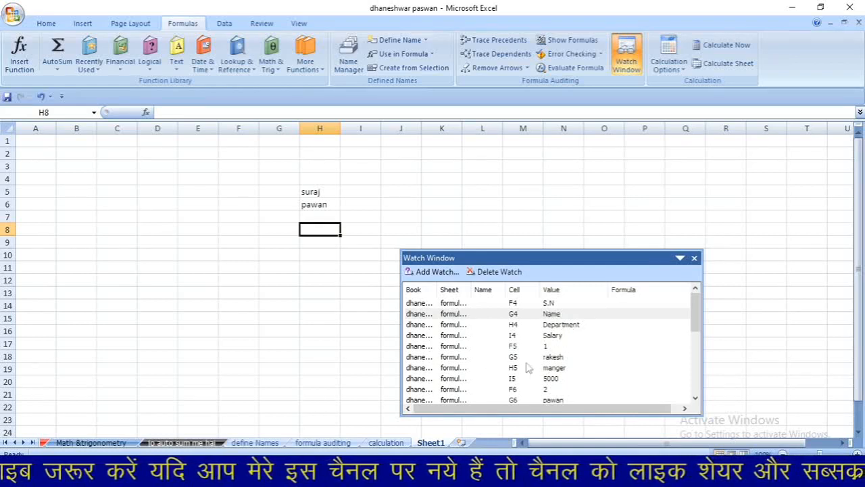
Step: Delete the watch on cell G4 and close the Watch Window
left_click(492, 273)
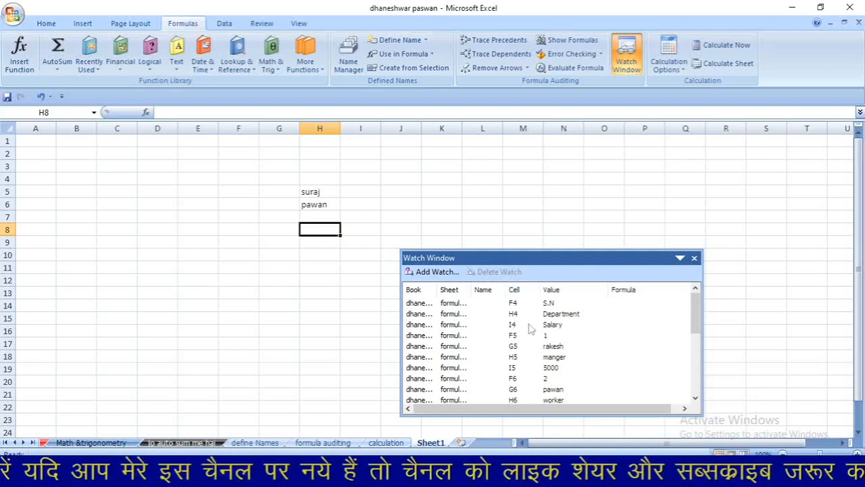
key("ctrl+a")
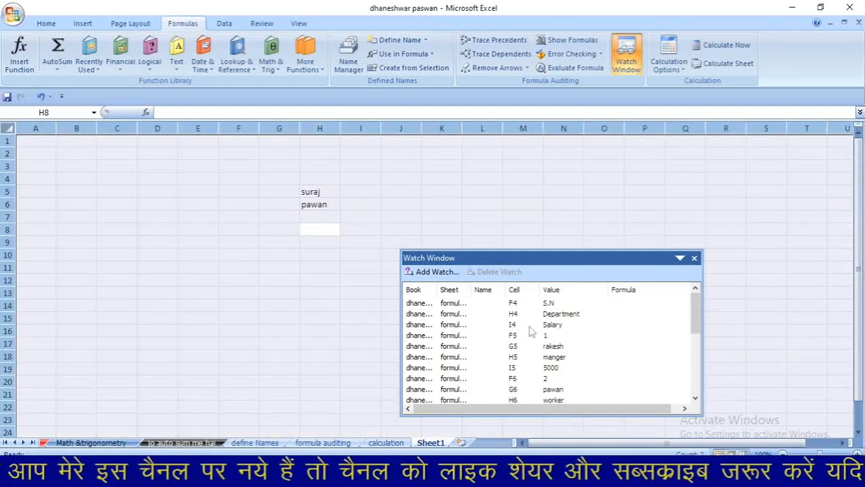
left_click(322, 317)
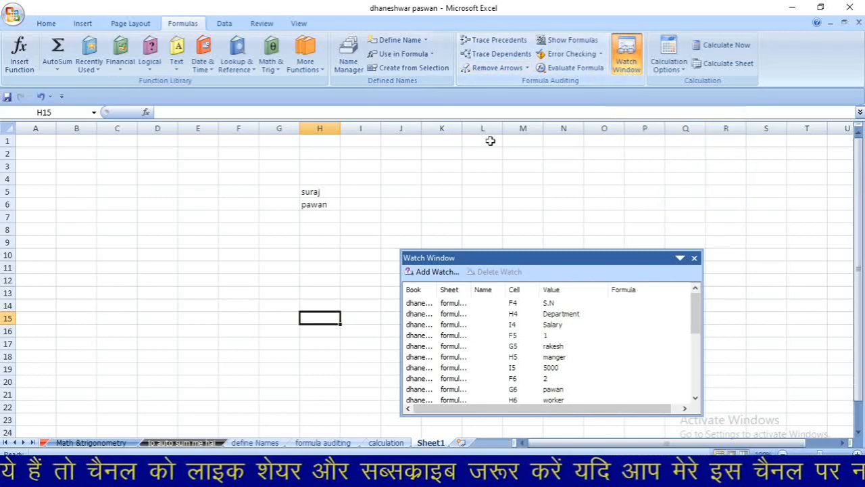
left_click(430, 273)
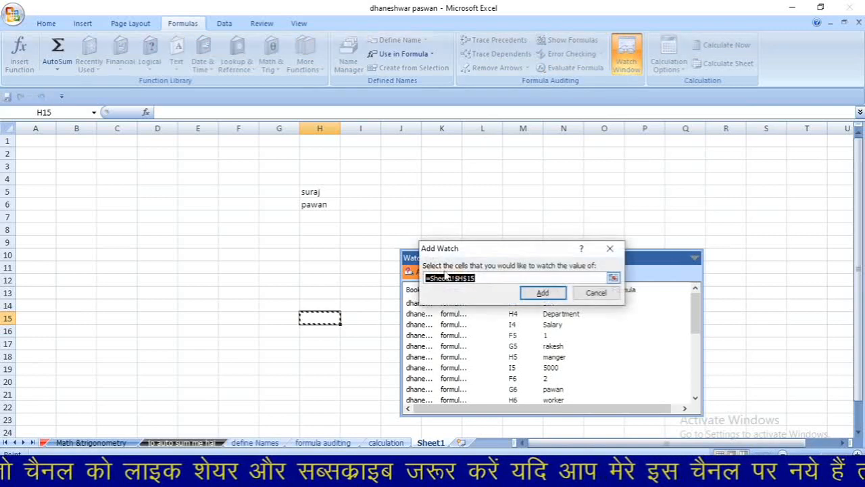
left_click(595, 292)
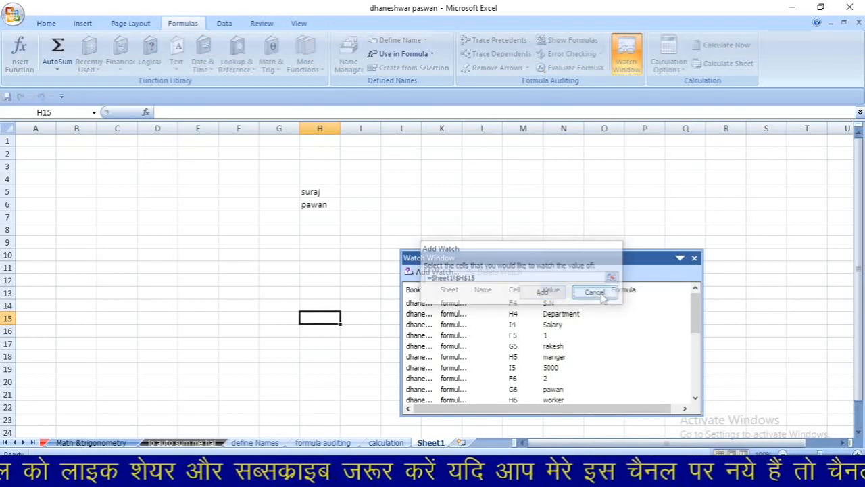
left_click(694, 258)
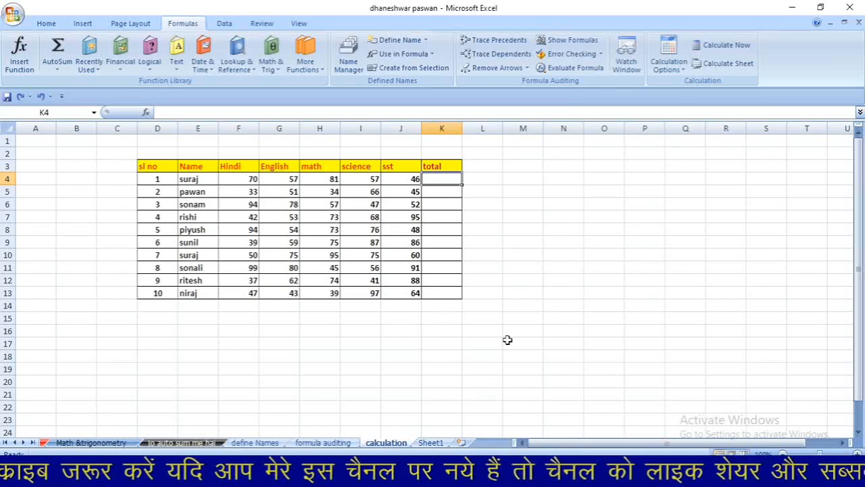
Step: Total the first student's five subject marks in K4 of the calculation sheet with =SUM(F4:J4)
type("=sum")
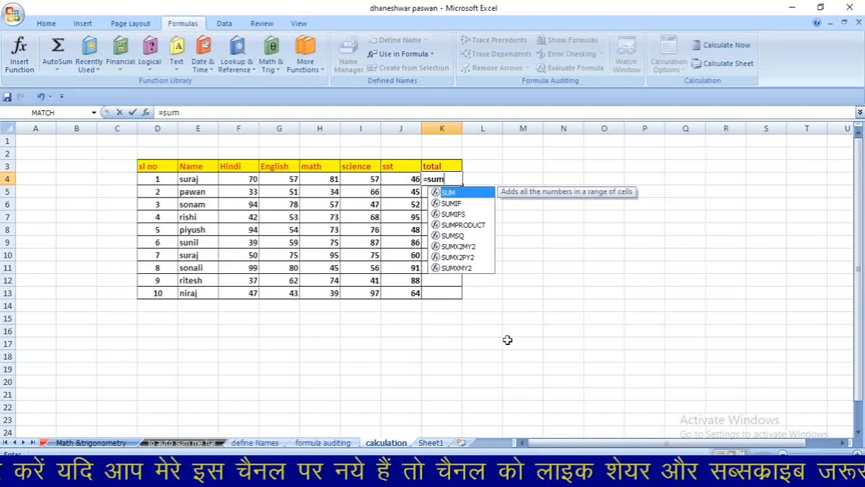
key("Tab")
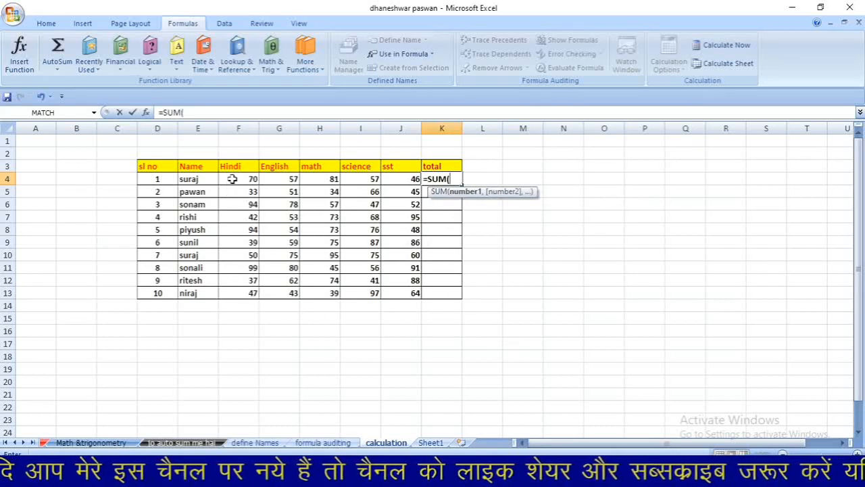
left_click_drag(228, 178, 411, 178)
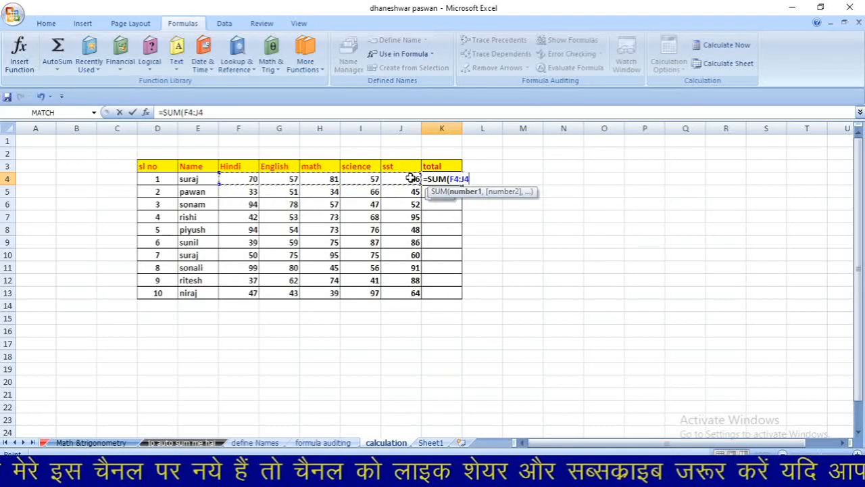
type(")")
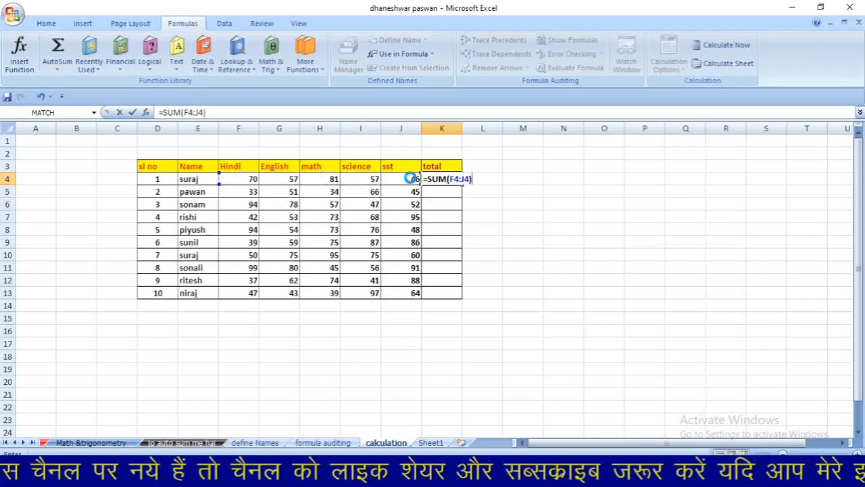
key("Return")
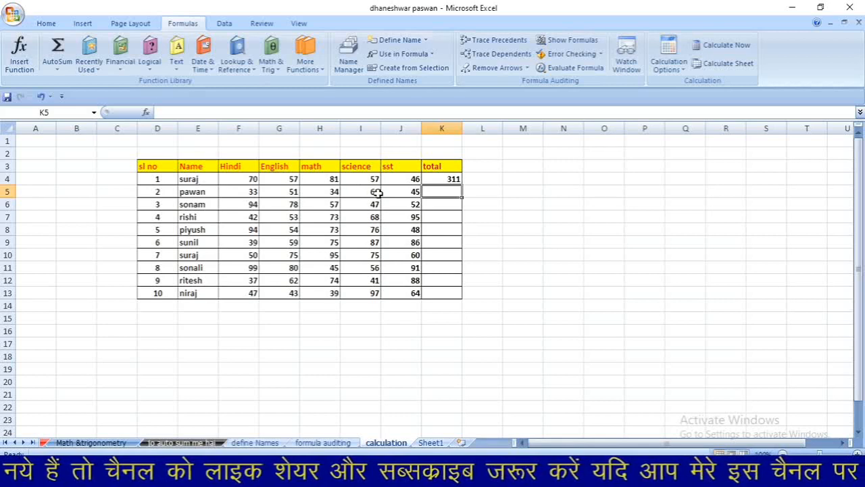
Step: View the calculation options and fill the total formula from K4 down to K13
left_click(435, 177)
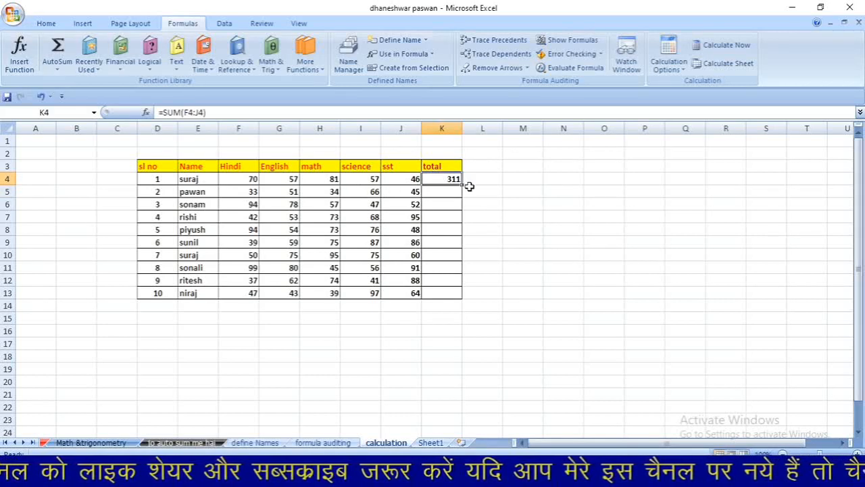
left_click(668, 68)
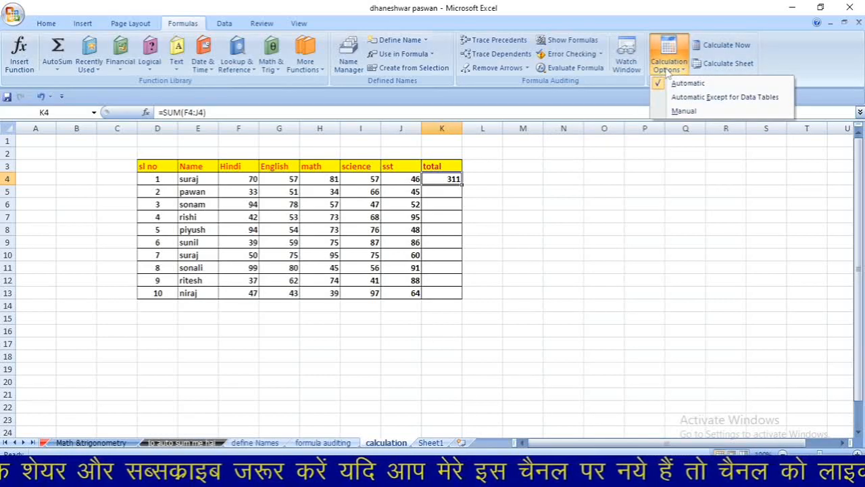
left_click(462, 186)
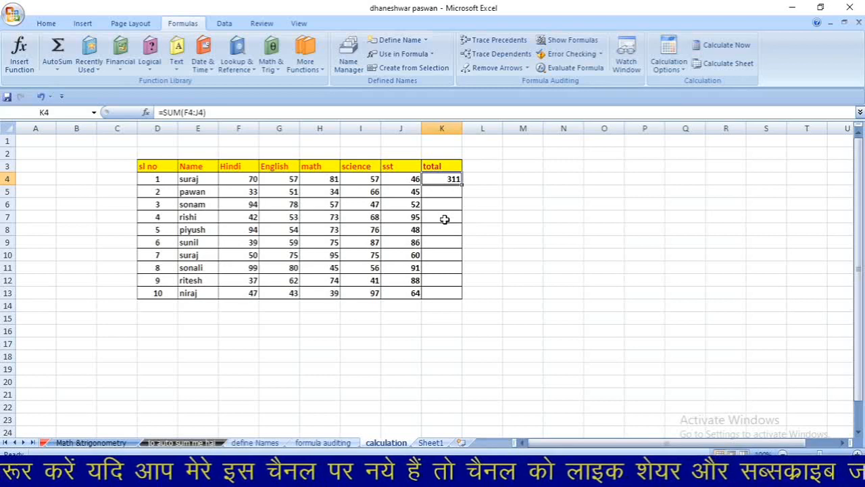
double_click(463, 185)
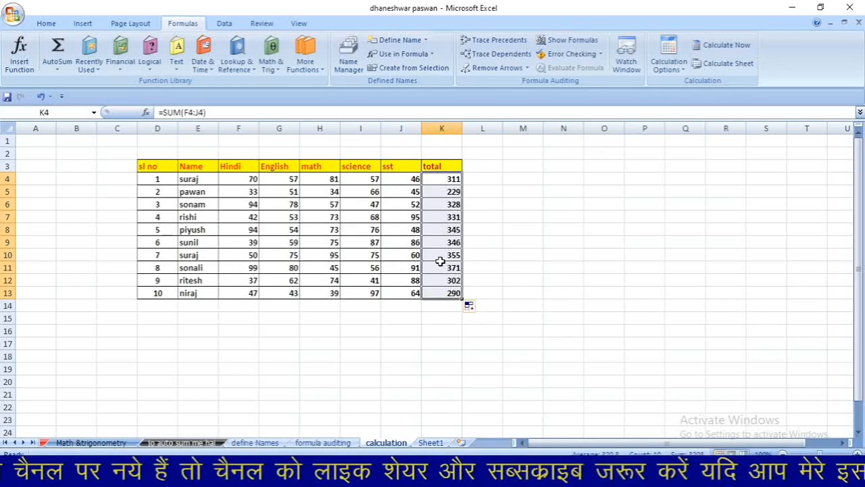
Step: Check the calculation options again, then undo the filled totals and the formula in K4
left_click(668, 71)
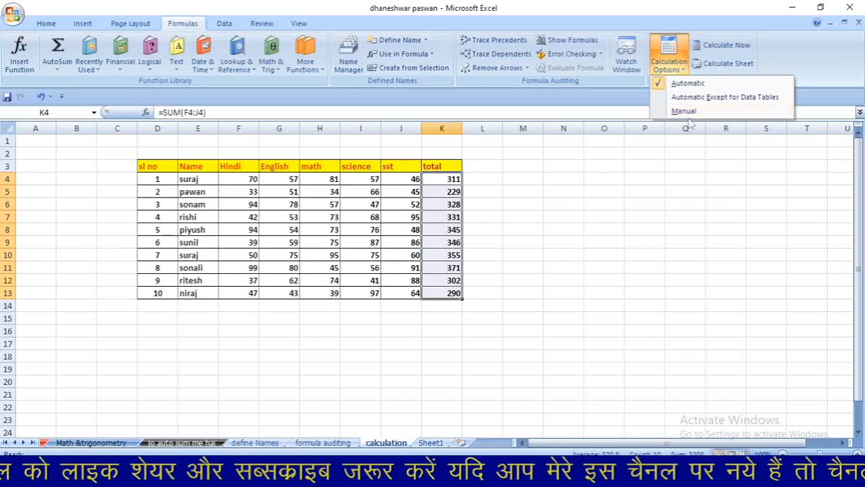
left_click(502, 235)
key("ctrl+c")
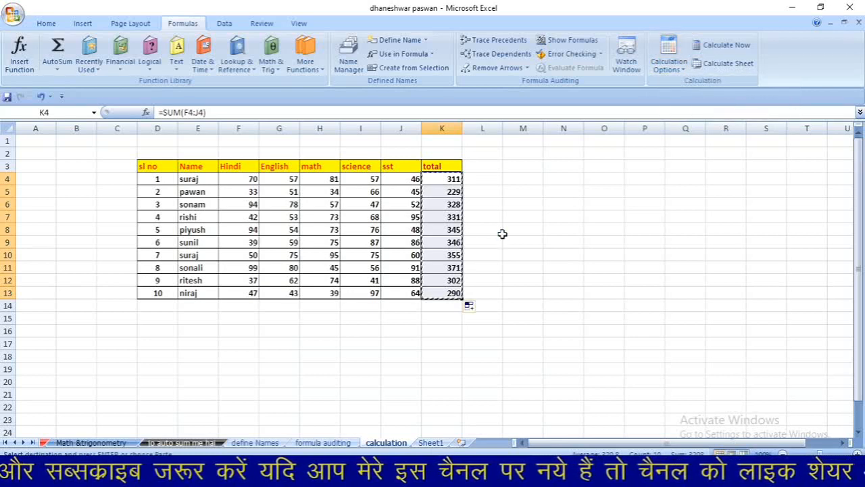
key("ctrl+z")
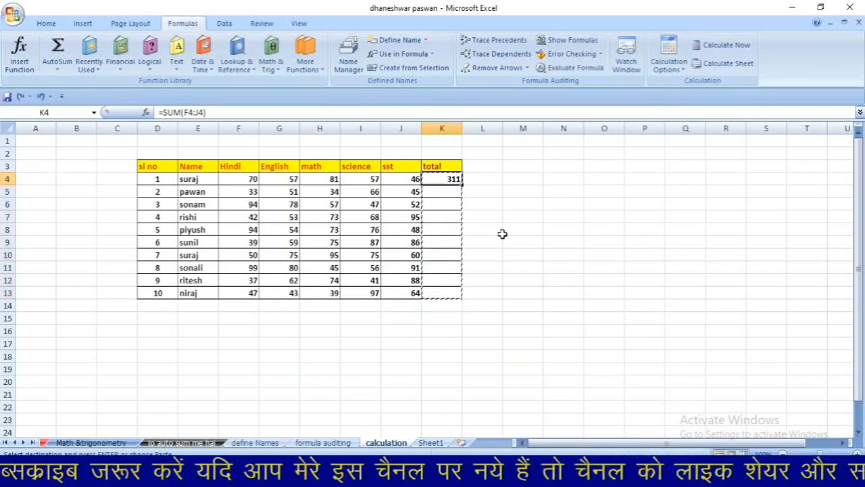
key("ctrl+z")
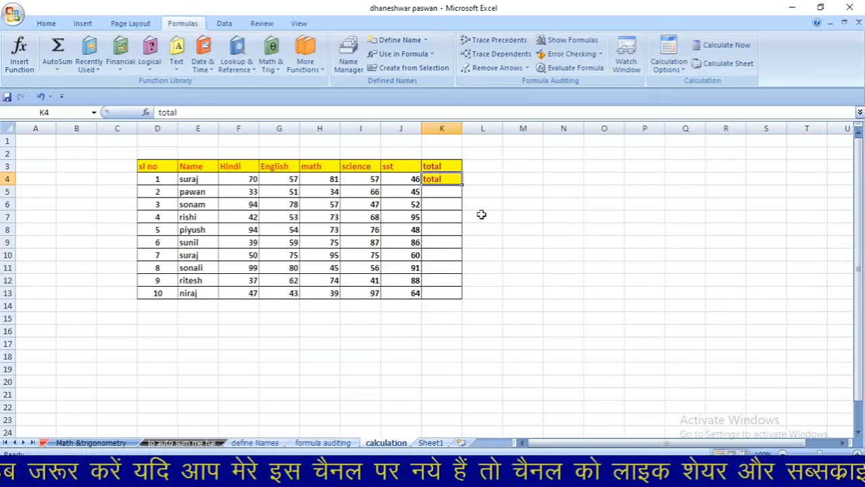
Step: Clear the stray word total from K4 and set the cell to No Fill
key("BackSpace")
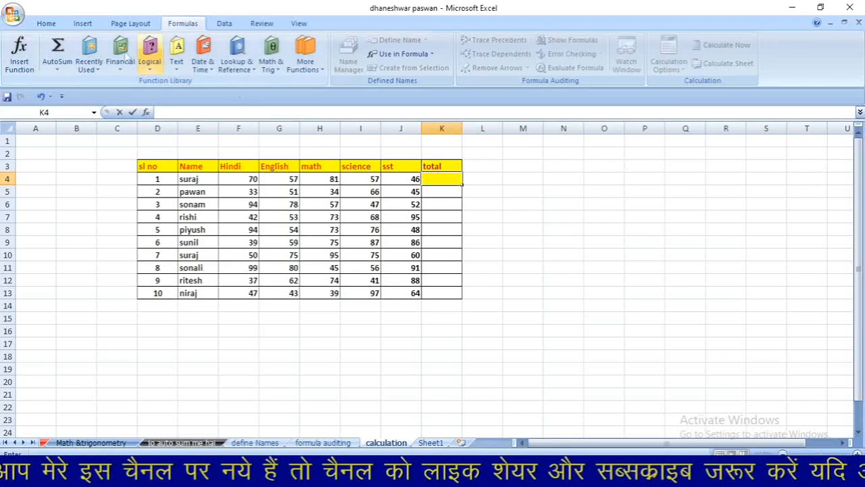
left_click(42, 24)
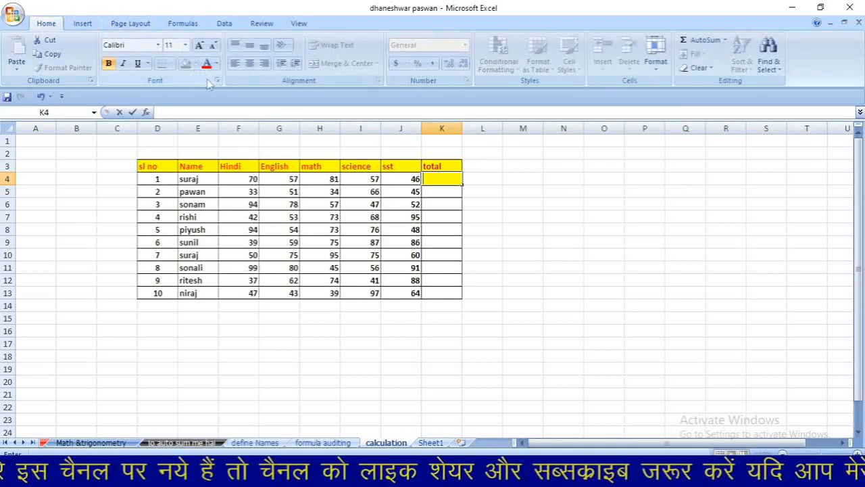
left_click(441, 180)
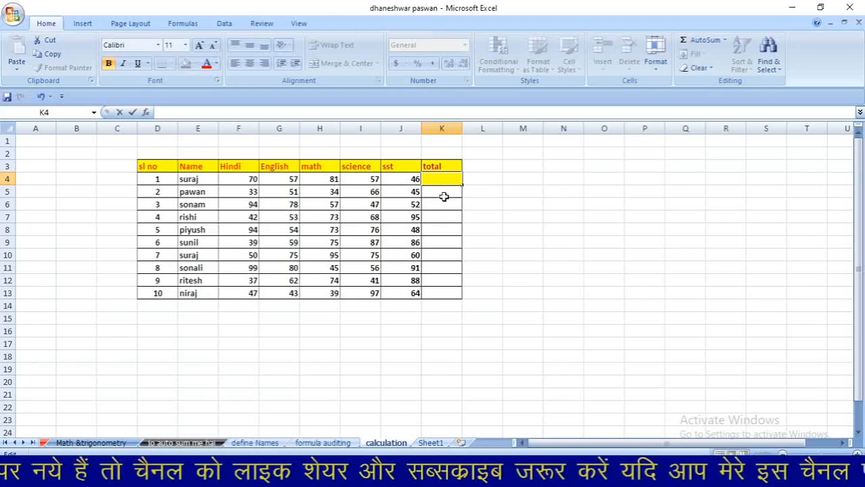
left_click(444, 193)
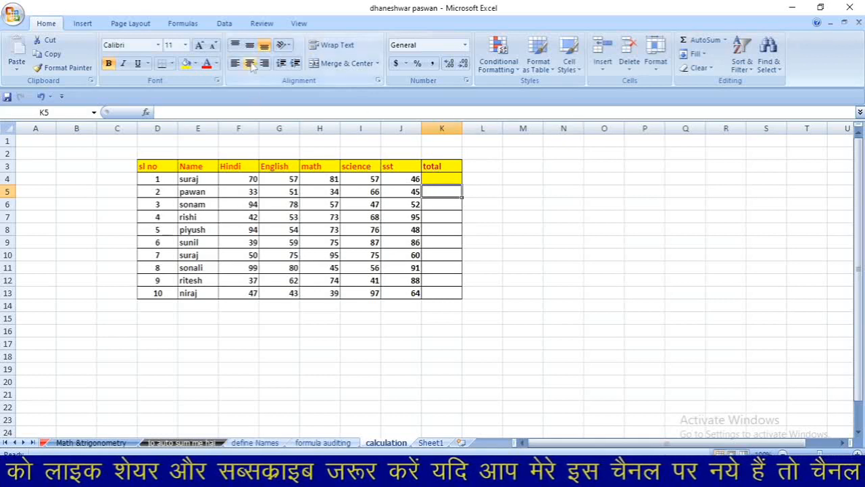
left_click(195, 64)
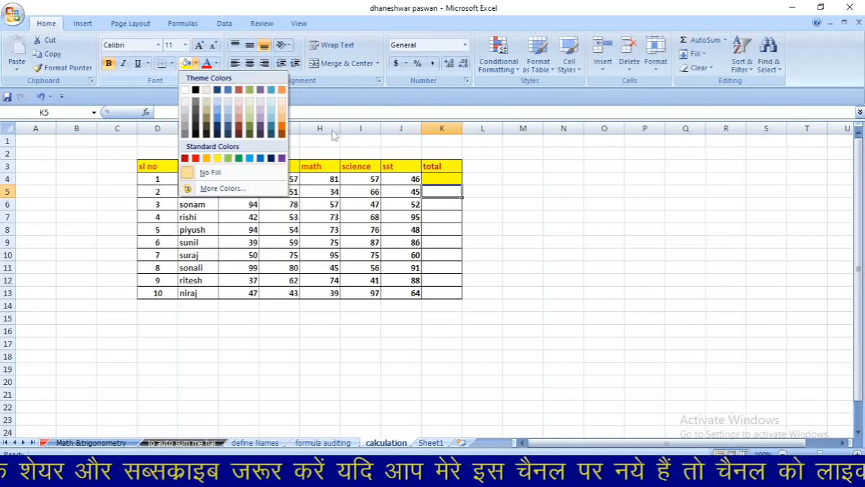
left_click(207, 172)
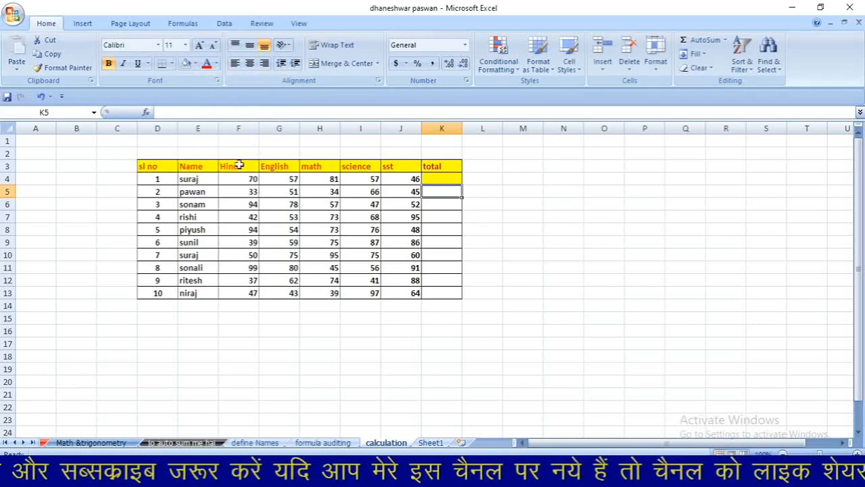
left_click(440, 177)
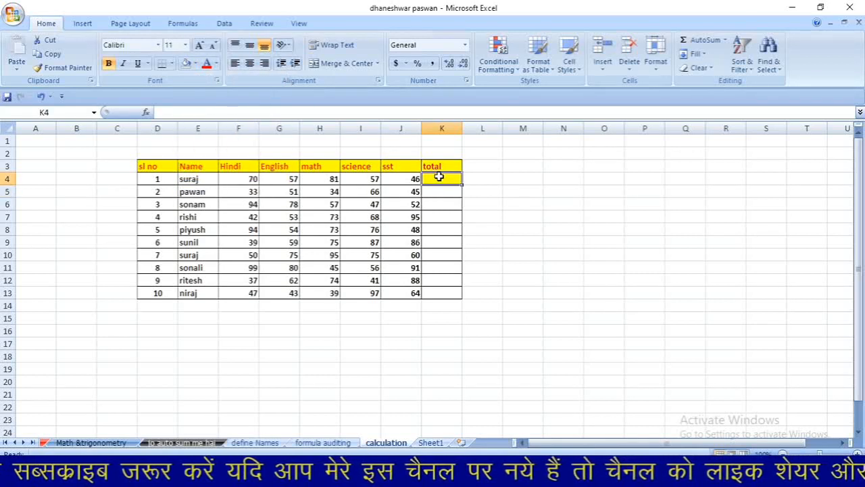
left_click(196, 63)
left_click(199, 172)
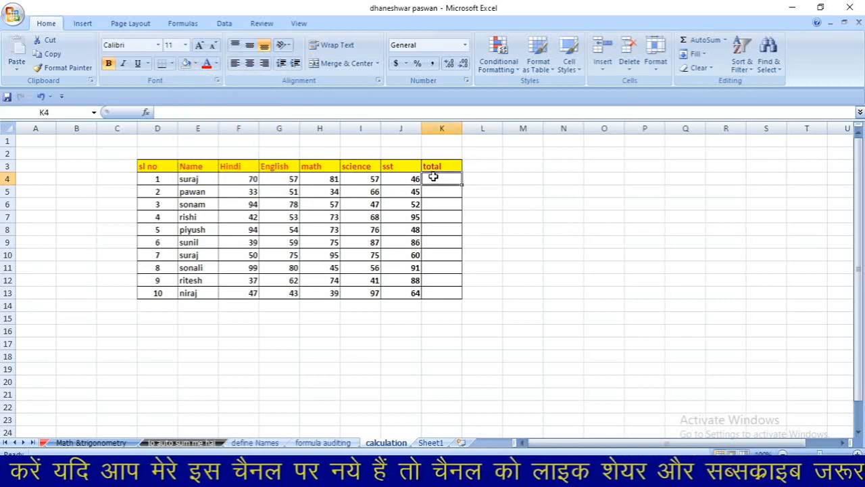
Step: Set the workbook's calculation option to Manual
left_click(183, 23)
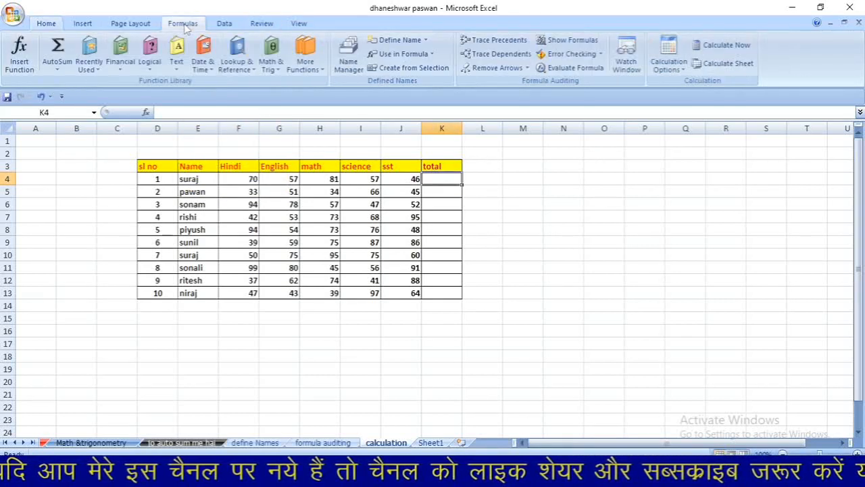
left_click(667, 79)
left_click(665, 110)
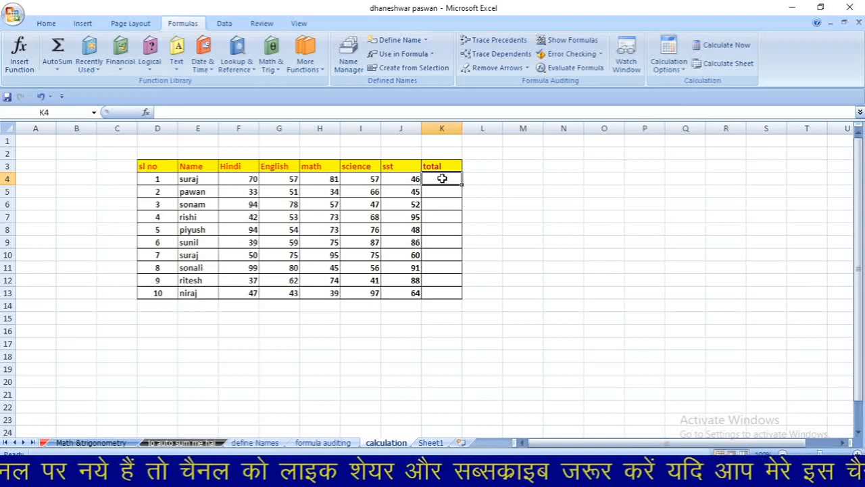
Step: Enter =SUM(F4:J4) in K4 and fill the formula down the total column to K13
type("=sum")
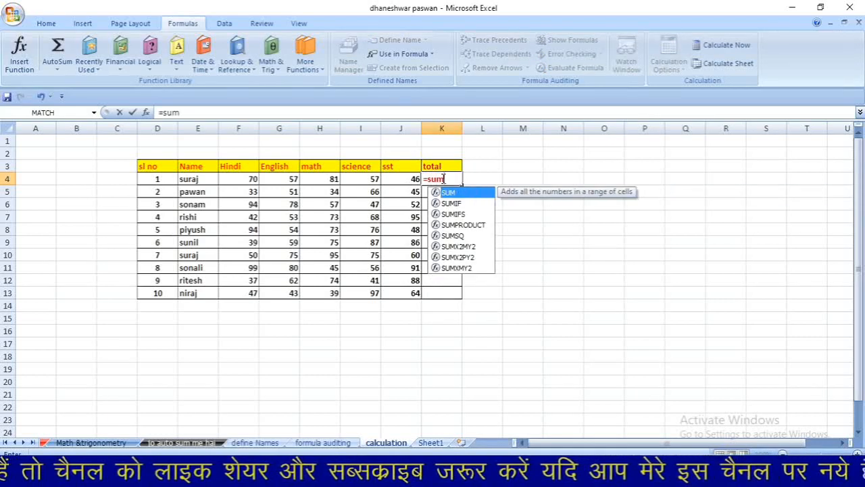
key("Tab")
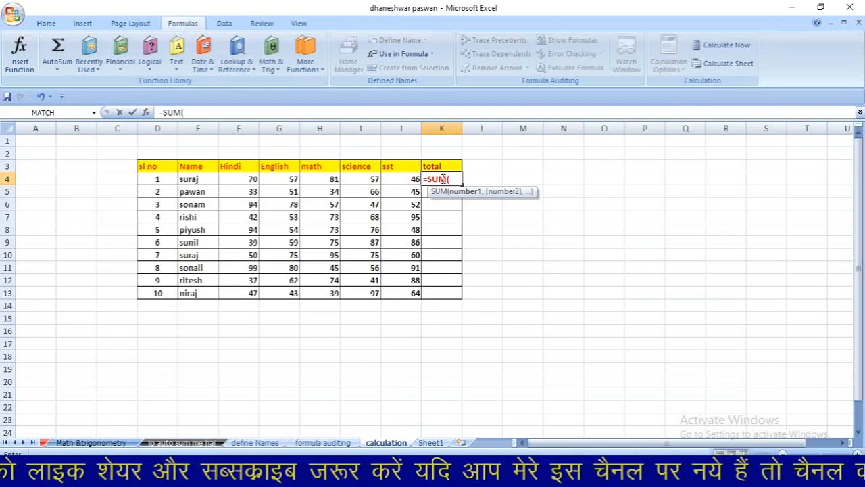
left_click_drag(249, 180, 391, 177)
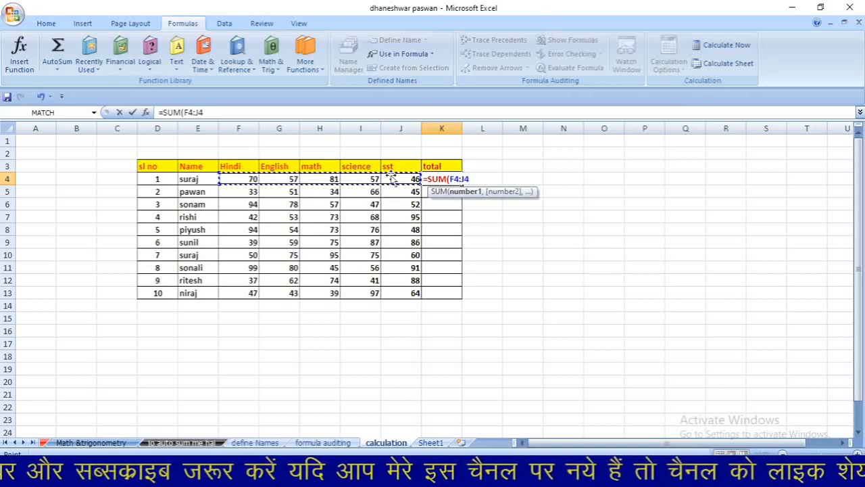
key("Return")
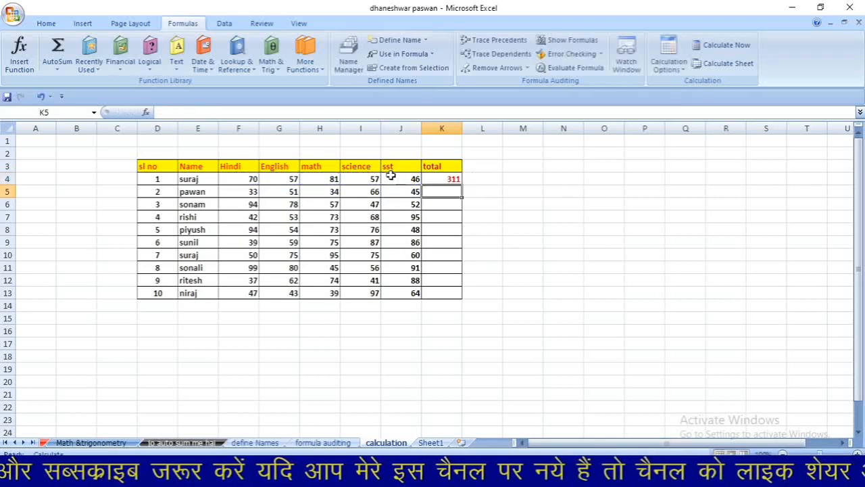
left_click(455, 180)
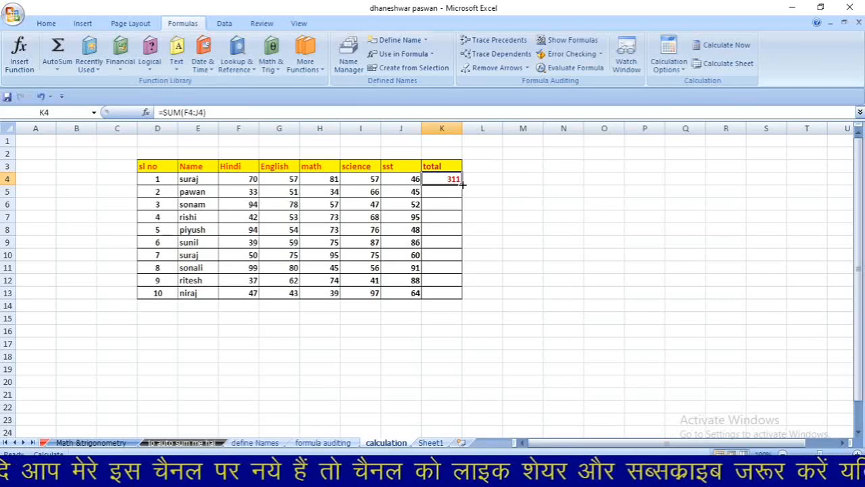
left_click_drag(463, 184, 463, 301)
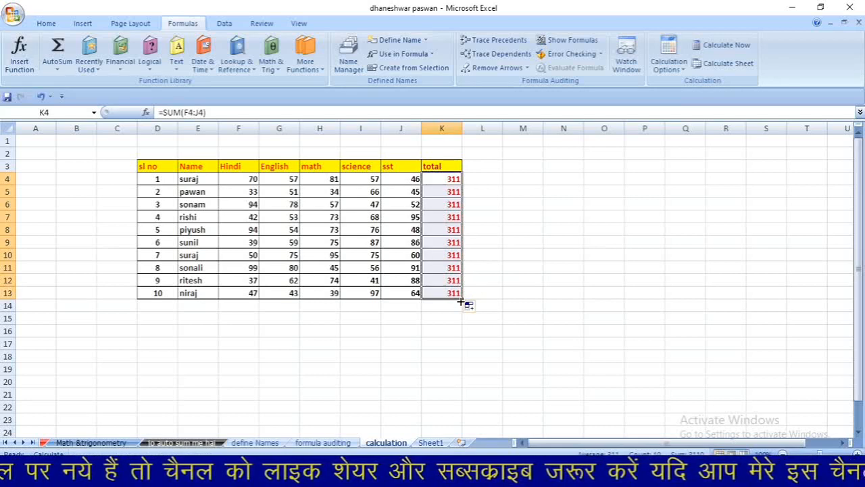
Step: Check the active calculation option and recalculate the totals in K4:K13 with Calculate Now
left_click(668, 67)
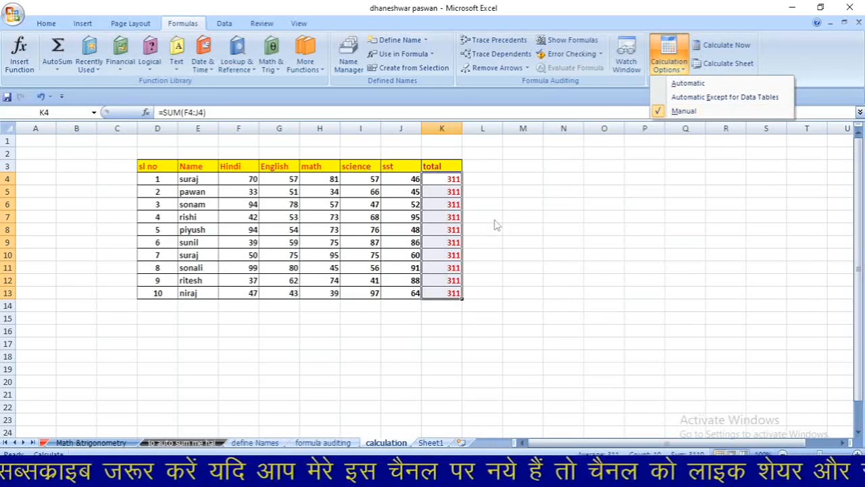
left_click(453, 221)
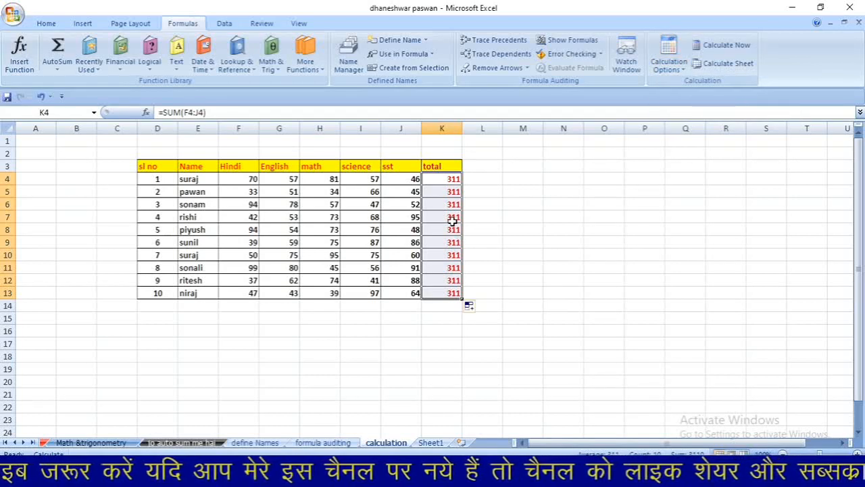
left_click_drag(451, 177, 449, 296)
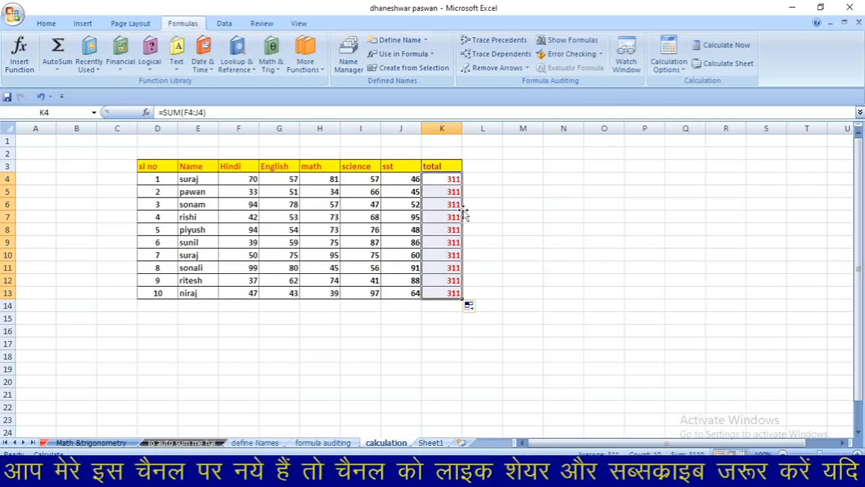
left_click(729, 47)
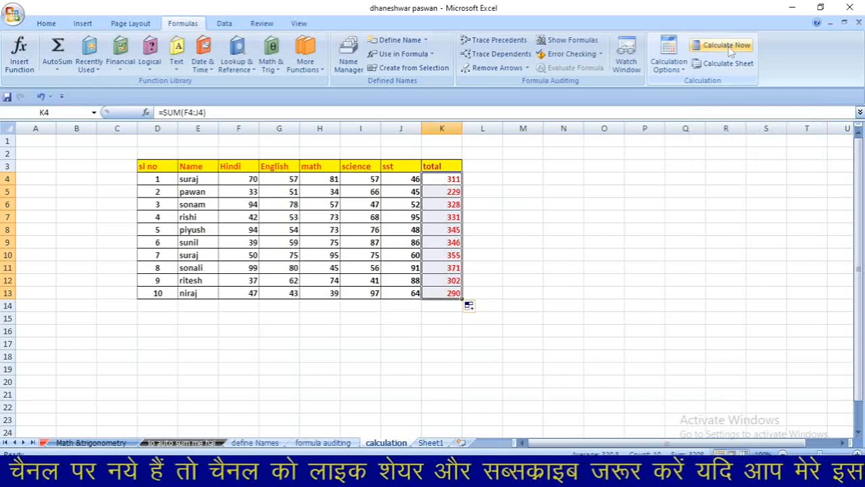